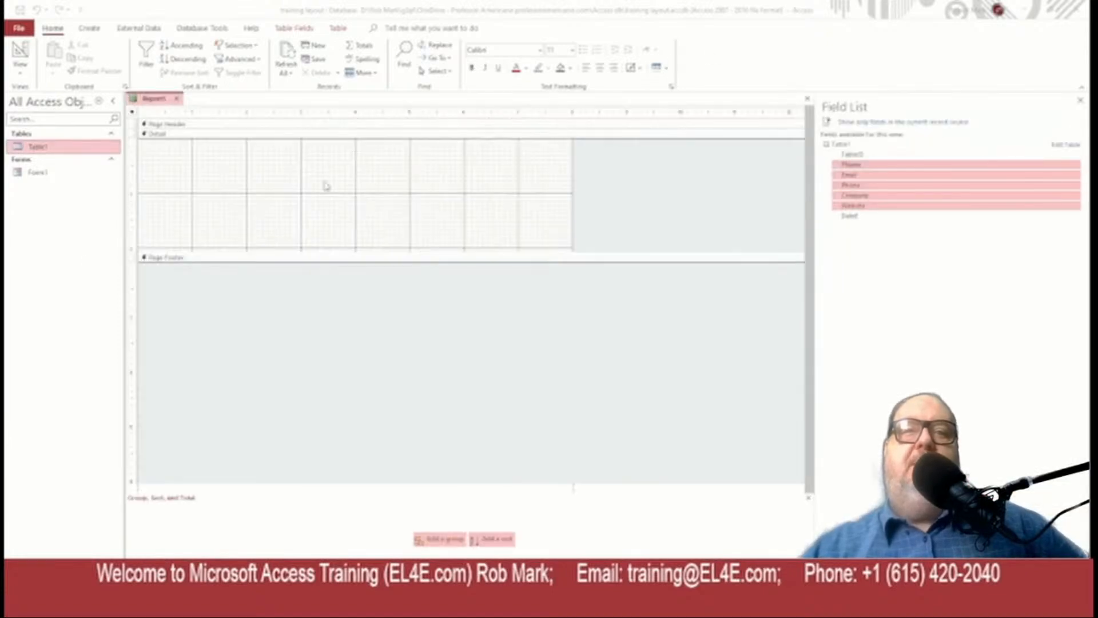
Place the contact fields in the Detail area, then widen, reposition and heighten their text boxes
{"action": "left_click_drag", "start_coordinate": [326, 186], "coordinate": [260, 171]}
{"action": "left_click_drag", "start_coordinate": [318, 268], "coordinate": [516, 171]}
{"action": "left_click_drag", "start_coordinate": [279, 172], "coordinate": [225, 145]}
{"action": "left_click_drag", "start_coordinate": [279, 188], "coordinate": [225, 171]}
{"action": "left_click_drag", "start_coordinate": [254, 378], "coordinate": [236, 255]}
{"action": "left_click_drag", "start_coordinate": [360, 260], "coordinate": [361, 275]}
{"action": "left_click", "coordinate": [572, 50]}
Set the field text to 24 pt heavy bold and move all controls further down
{"action": "left_click", "coordinate": [552, 166]}
{"action": "left_click", "coordinate": [539, 50]}
{"action": "left_click", "coordinate": [503, 142]}
{"action": "left_click_drag", "start_coordinate": [442, 368], "coordinate": [135, 143]}
{"action": "left_click_drag", "start_coordinate": [343, 152], "coordinate": [343, 286]}
{"action": "left_click", "coordinate": [659, 201]}
Insert the training logo image and set its width to 2 inches
{"action": "left_click", "coordinate": [240, 161]}
{"action": "key", "text": "Delete"}
{"action": "left_click", "coordinate": [221, 160]}
{"action": "left_click", "coordinate": [944, 229]}
{"action": "type", "text": "2"}
{"action": "key", "text": "Return"}
Set the logo height to 2 inches and insert a second logo sized 2 inches
{"action": "type", "text": "2"}
{"action": "key", "text": "Return"}
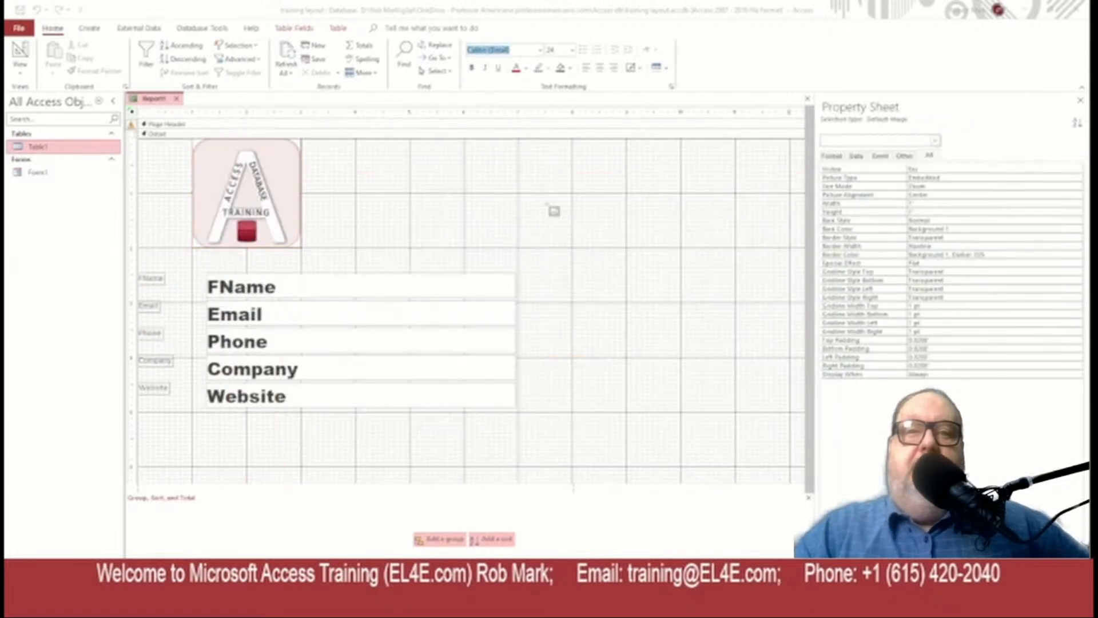
{"action": "left_click", "coordinate": [416, 159]}
{"action": "left_click", "coordinate": [935, 229]}
{"action": "type", "text": "2"}
{"action": "key", "text": "Return"}
{"action": "type", "text": "2"}
{"action": "key", "text": "Return"}
{"action": "left_click_drag", "start_coordinate": [471, 214], "coordinate": [461, 194]}
{"action": "scroll", "coordinate": [280, 444], "scroll_direction": "down", "scroll_amount": 10}
{"action": "scroll", "coordinate": [279, 444], "scroll_direction": "up", "scroll_amount": 10}
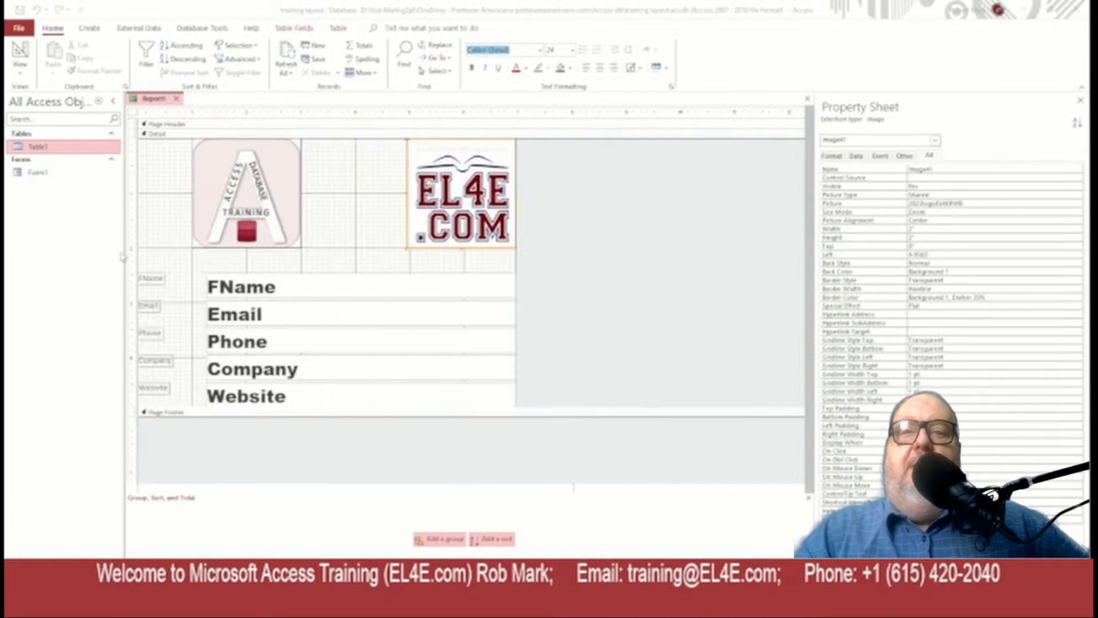
Preview the report, then change the field text boxes' text colour to red
{"action": "left_click", "coordinate": [20, 50]}
{"action": "left_click", "coordinate": [112, 100]}
{"action": "left_click", "coordinate": [1081, 87]}
{"action": "right_click", "coordinate": [57, 44]}
{"action": "left_click_drag", "start_coordinate": [446, 357], "coordinate": [343, 214]}
{"action": "right_click", "coordinate": [56, 43]}
{"action": "left_click", "coordinate": [1078, 582]}
Widen the text boxes, preview the company text, and move the second logo right
{"action": "left_click_drag", "start_coordinate": [418, 314], "coordinate": [523, 314]}
{"action": "left_click", "coordinate": [1038, 582]}
{"action": "left_click", "coordinate": [1078, 582]}
{"action": "left_click", "coordinate": [140, 143]}
{"action": "left_click_drag", "start_coordinate": [143, 233], "coordinate": [130, 232]}
{"action": "left_click_drag", "start_coordinate": [98, 290], "coordinate": [143, 343]}
Set the text boxes' left position to 1 and trim their widths
{"action": "left_click", "coordinate": [882, 201]}
{"action": "type", "text": "1"}
{"action": "left_click_drag", "start_coordinate": [364, 139], "coordinate": [421, 139]}
{"action": "left_click_drag", "start_coordinate": [513, 206], "coordinate": [492, 343]}
{"action": "left_click_drag", "start_coordinate": [509, 315], "coordinate": [475, 314]}
{"action": "left_click", "coordinate": [81, 111]}
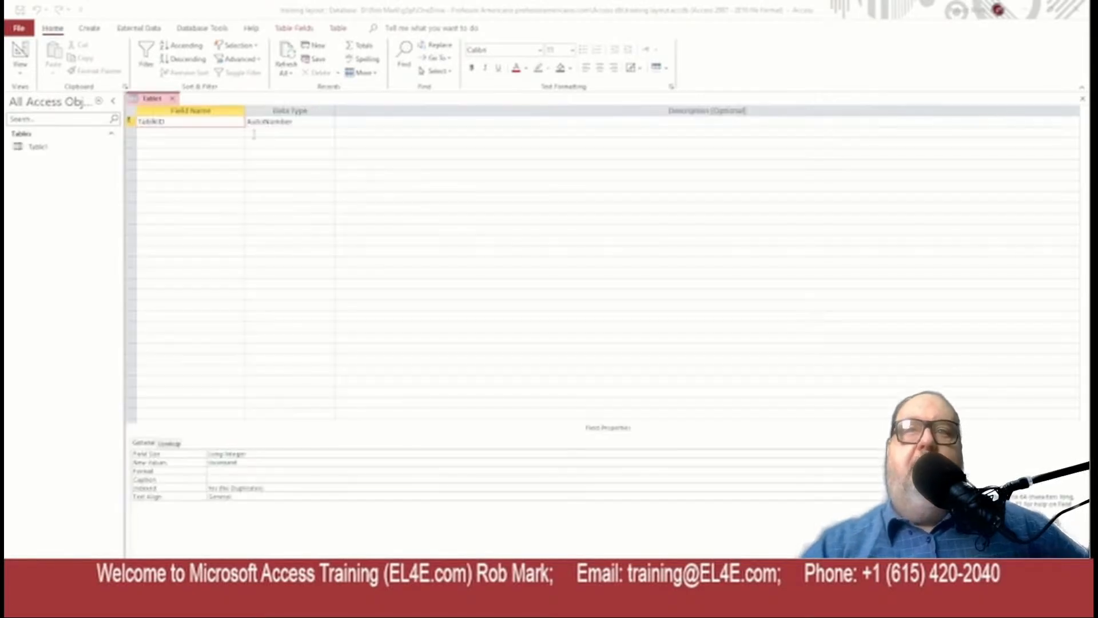
Add Email, Phone, Company and Website field rows to Table1
{"action": "type", "text": "EmailPhoneCompany"}
{"action": "key", "text": "Return"}
{"action": "type", "text": "Website"}
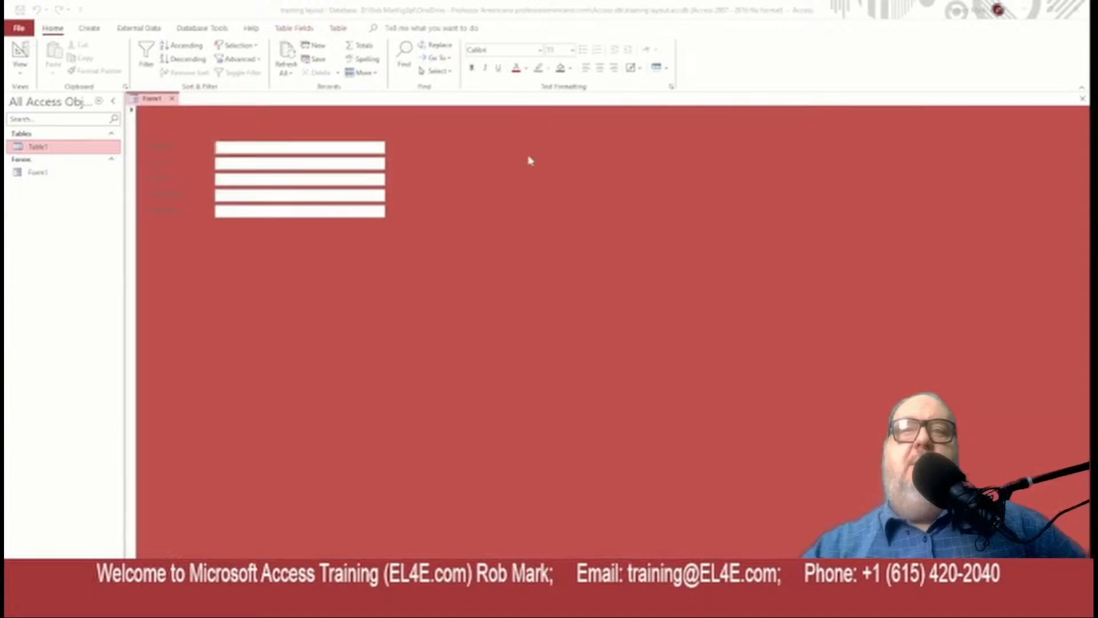
Enter a contact in the form: first name, e-mail, phone, company name and website
{"action": "type", "text": "Mark"}
{"action": "key", "text": "Tab"}
{"action": "key", "text": "Tab"}
{"action": "key", "text": "Tab"}
{"action": "type", "text": "EL4E Training and Consulting"}
{"action": "key", "text": "Tab"}
{"action": "type", "text": "www.EL4E.com"}
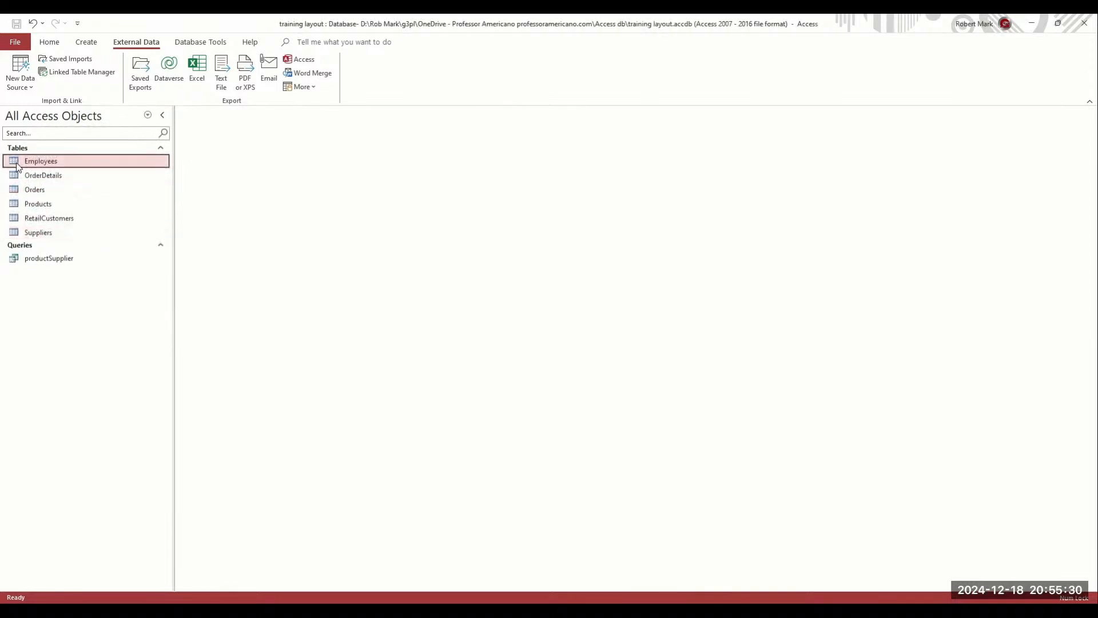
Open the Employees table in Design View and caption FirstName as 'First Name'
{"action": "right_click", "coordinate": [17, 164]}
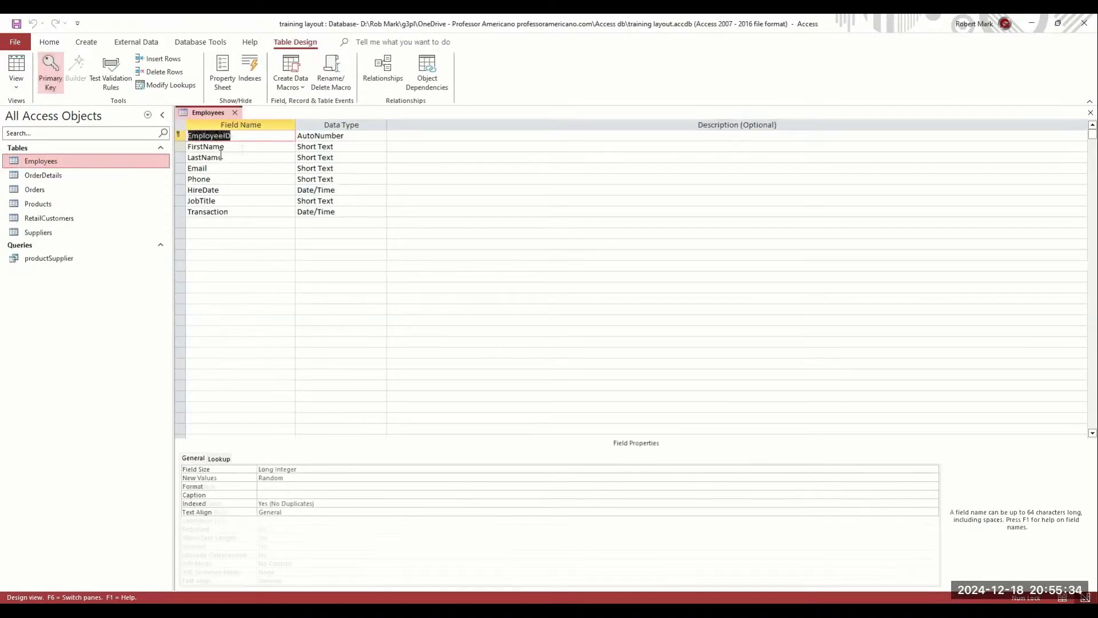
{"action": "left_click", "coordinate": [242, 150]}
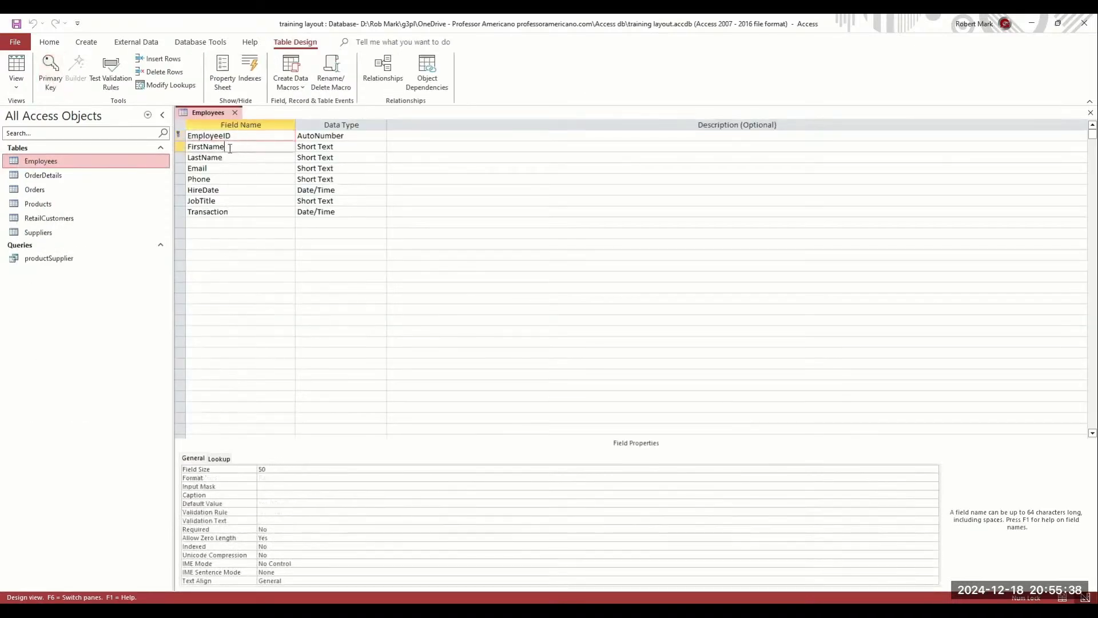
{"action": "left_click_drag", "start_coordinate": [180, 150], "coordinate": [175, 156]}
{"action": "key", "text": "ctrl+c"}
{"action": "left_click", "coordinate": [262, 494]}
{"action": "key", "text": "ctrl+v"}
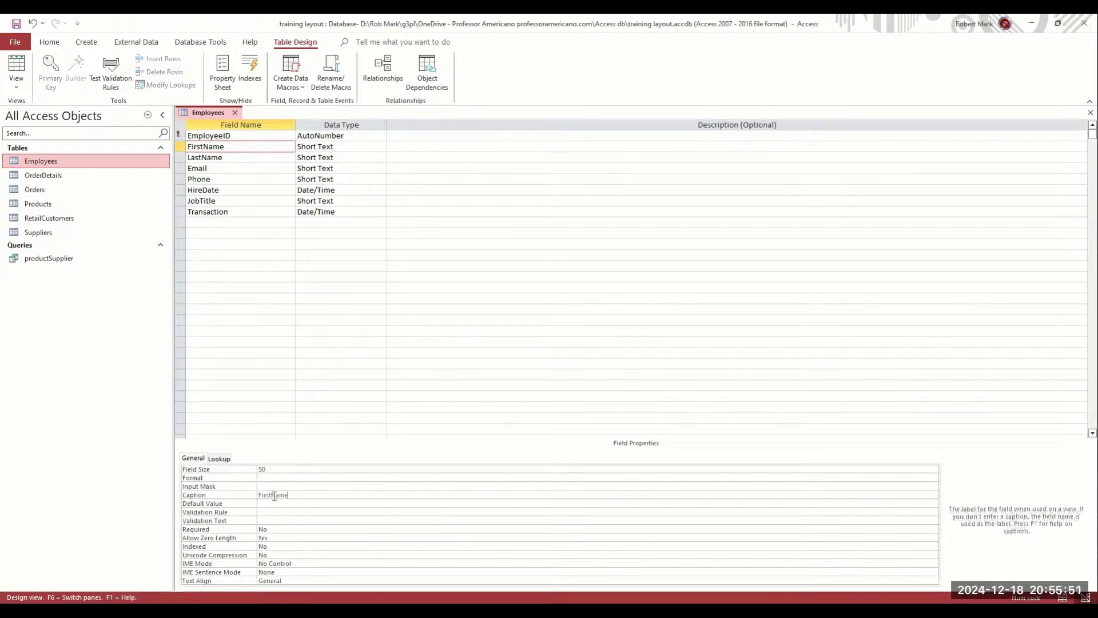
{"action": "left_click", "coordinate": [327, 505]}
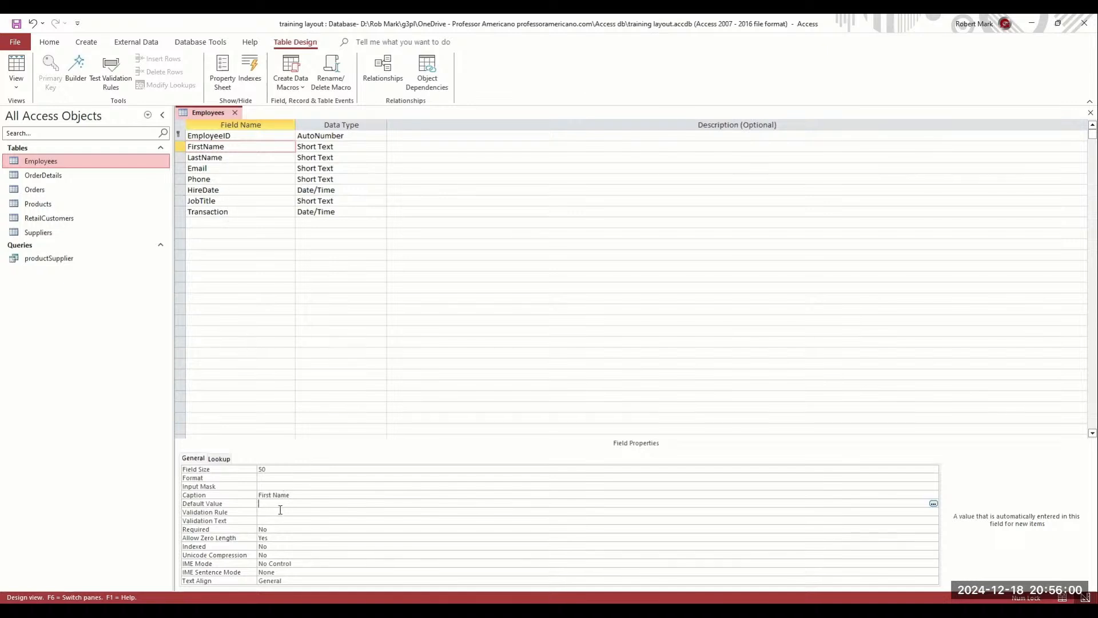
Caption the LastName field as 'Last Name' by pasting its field name
{"action": "left_click", "coordinate": [281, 513]}
{"action": "double_click", "coordinate": [207, 158]}
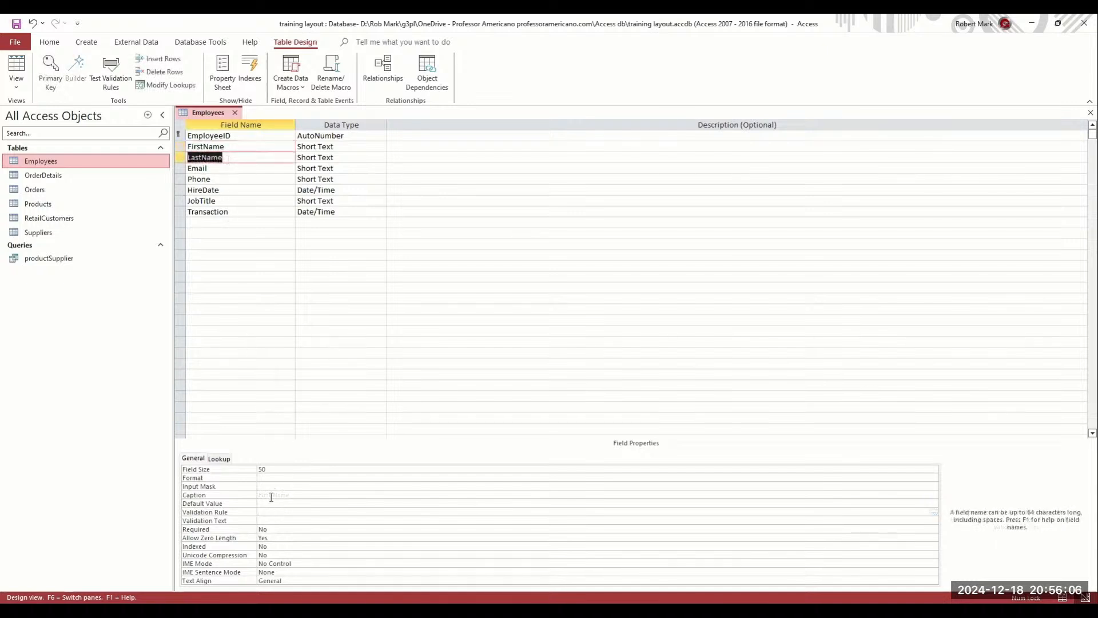
{"action": "key", "text": "ctrl+c"}
{"action": "left_click", "coordinate": [270, 493]}
{"action": "key", "text": "ctrl+v"}
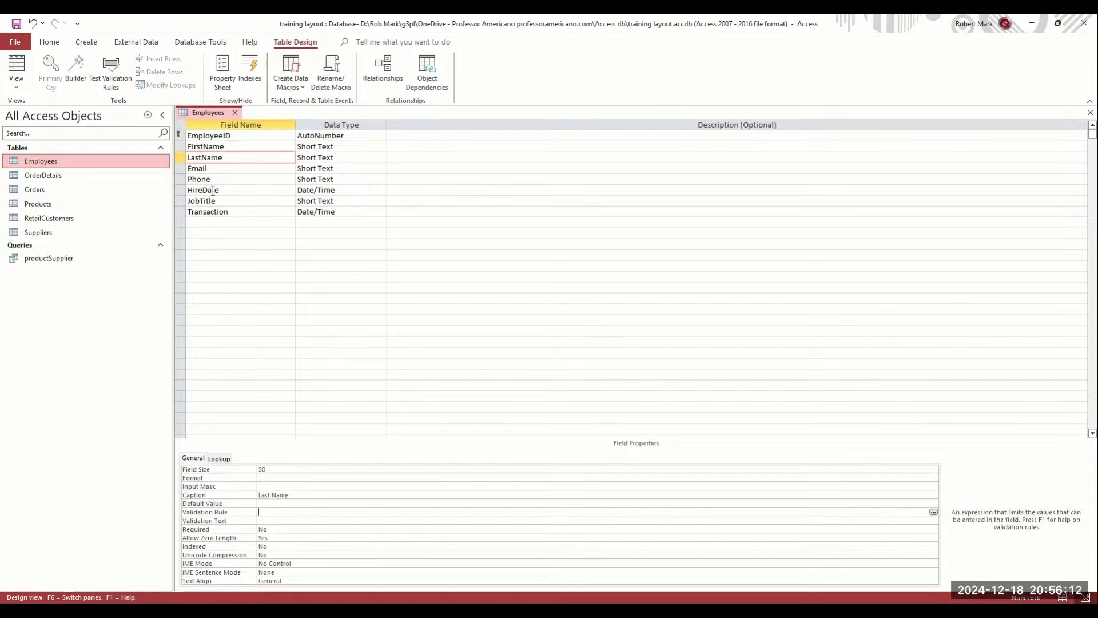
{"action": "left_click", "coordinate": [211, 191]}
Caption HireDate 'Hire Date' and give JobTitle the default value 'Job Title'
{"action": "left_click", "coordinate": [182, 192]}
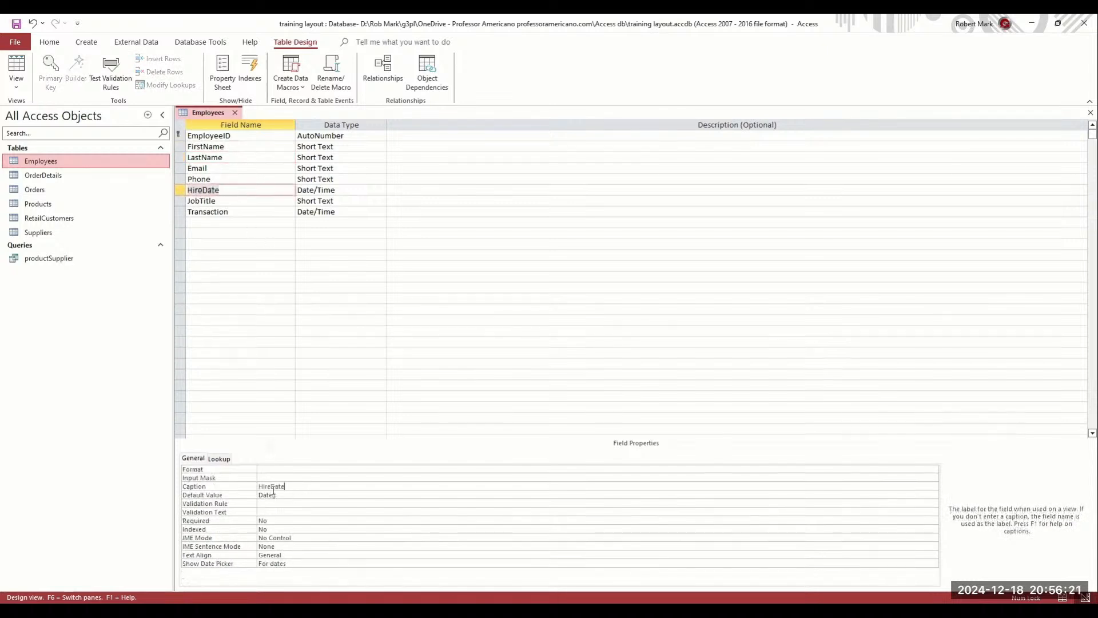
{"action": "left_click", "coordinate": [265, 495]}
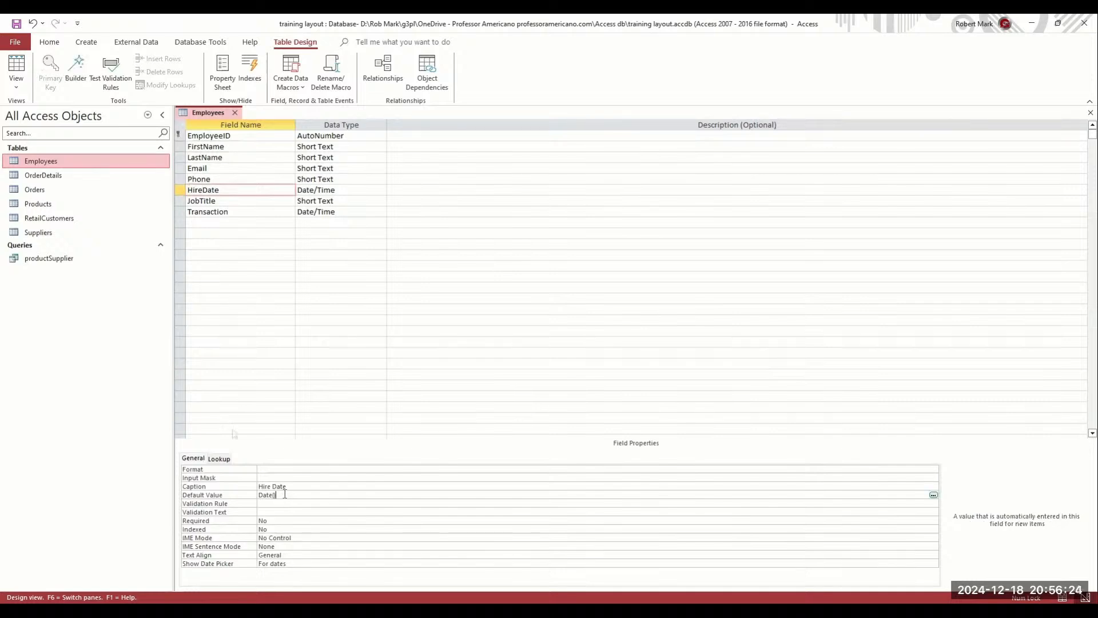
{"action": "left_click", "coordinate": [233, 200]}
{"action": "left_click", "coordinate": [188, 202]}
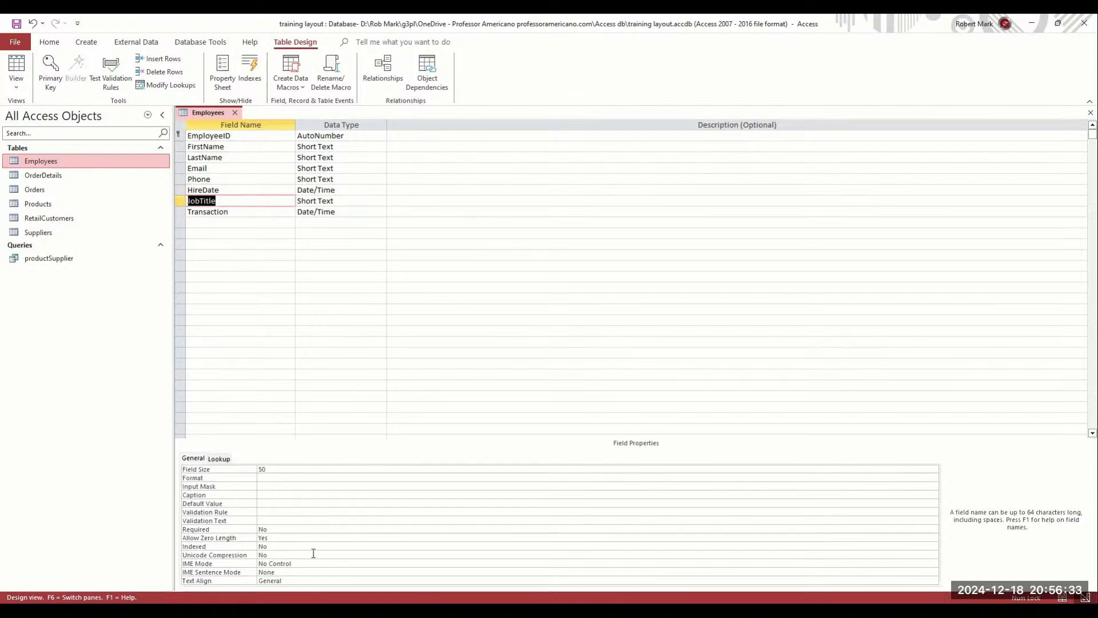
{"action": "left_click", "coordinate": [264, 503]}
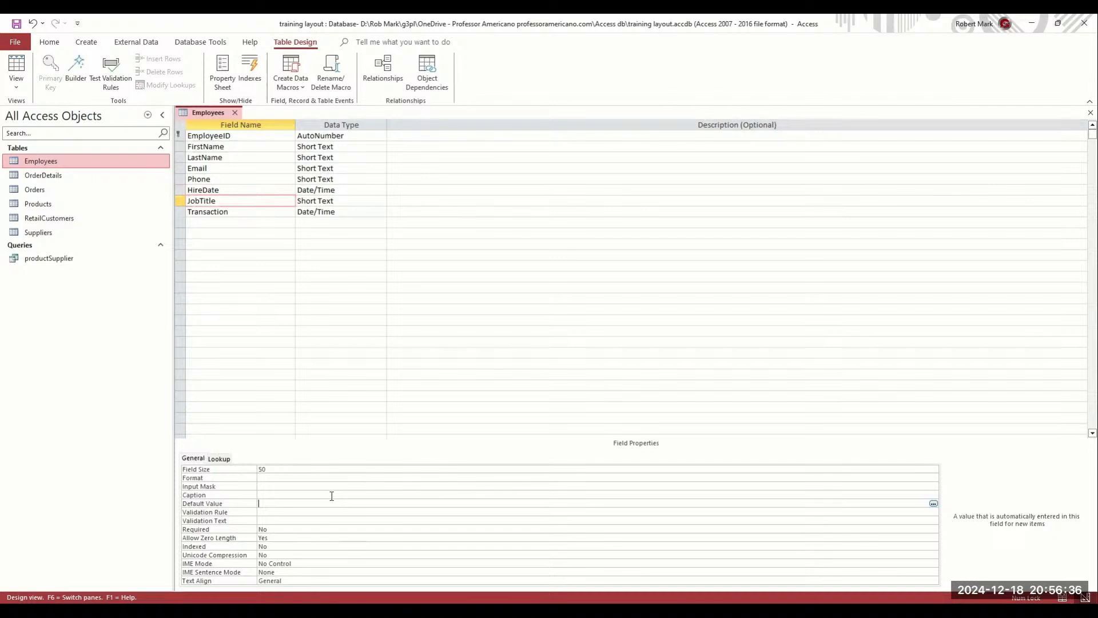
{"action": "type", "text": "Job Title"}
{"action": "key", "text": "Return"}
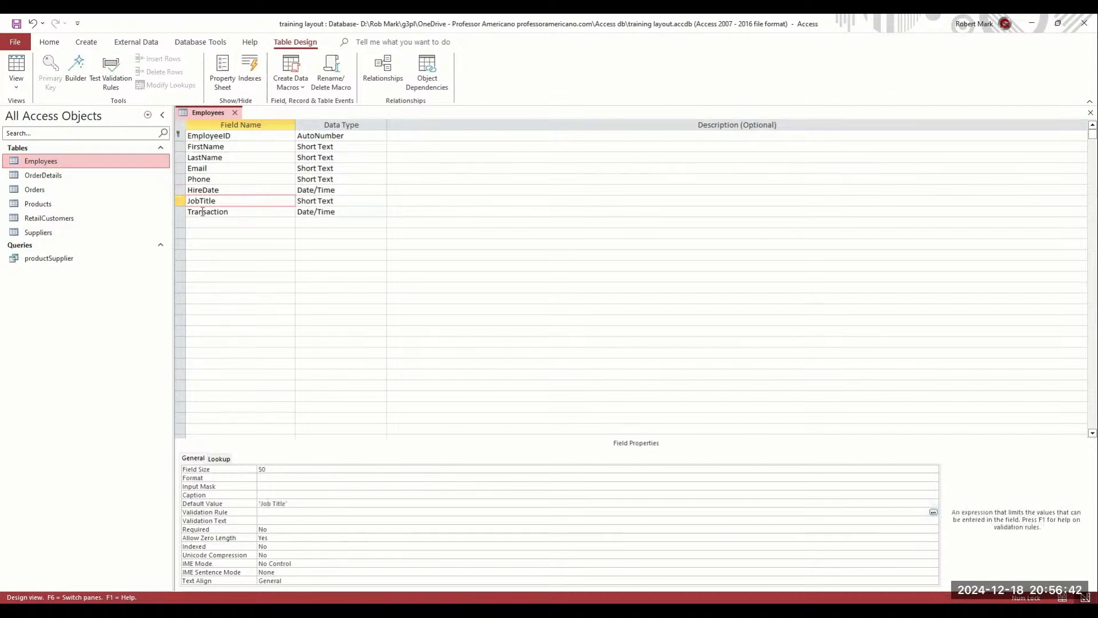
Review HireDate's Date() default value and move on to its validation rule
{"action": "left_click", "coordinate": [222, 190]}
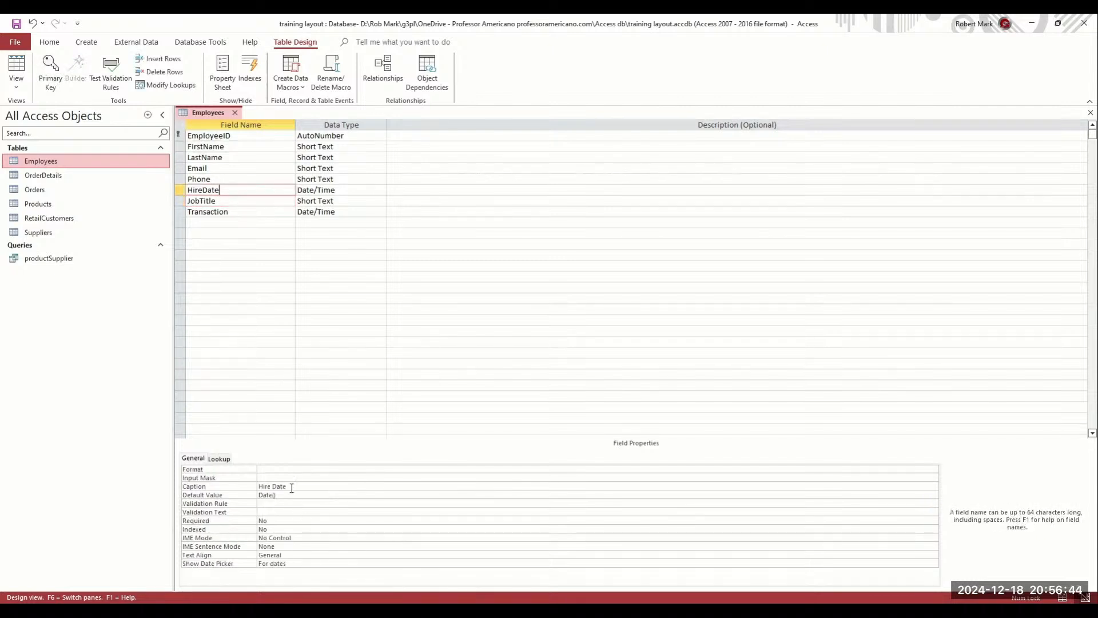
{"action": "left_click", "coordinate": [306, 495]}
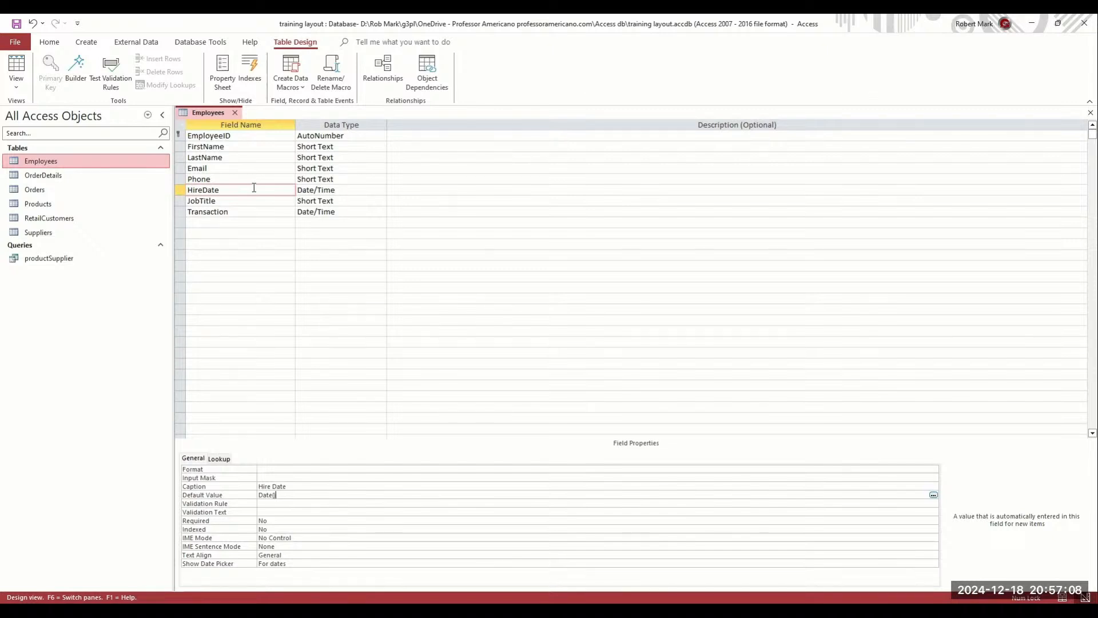
{"action": "left_click", "coordinate": [294, 502]}
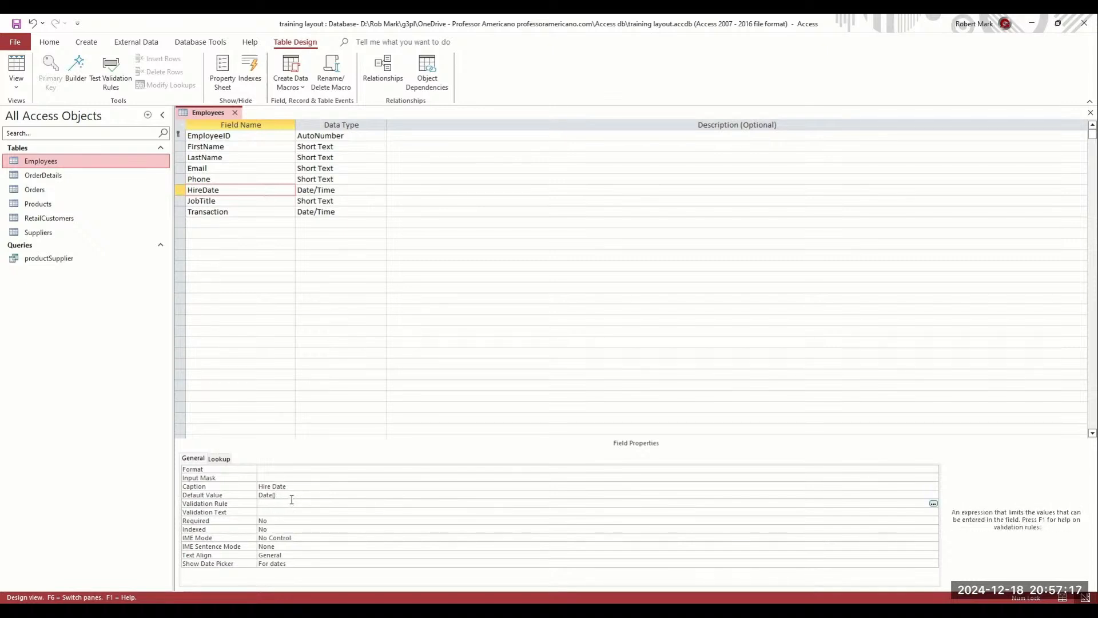
Set HireDate's Format property to ddd mm/dd/yyyy
{"action": "key", "text": "Up"}
{"action": "key", "text": "Up"}
{"action": "key", "text": "Down"}
{"action": "key", "text": "F6"}
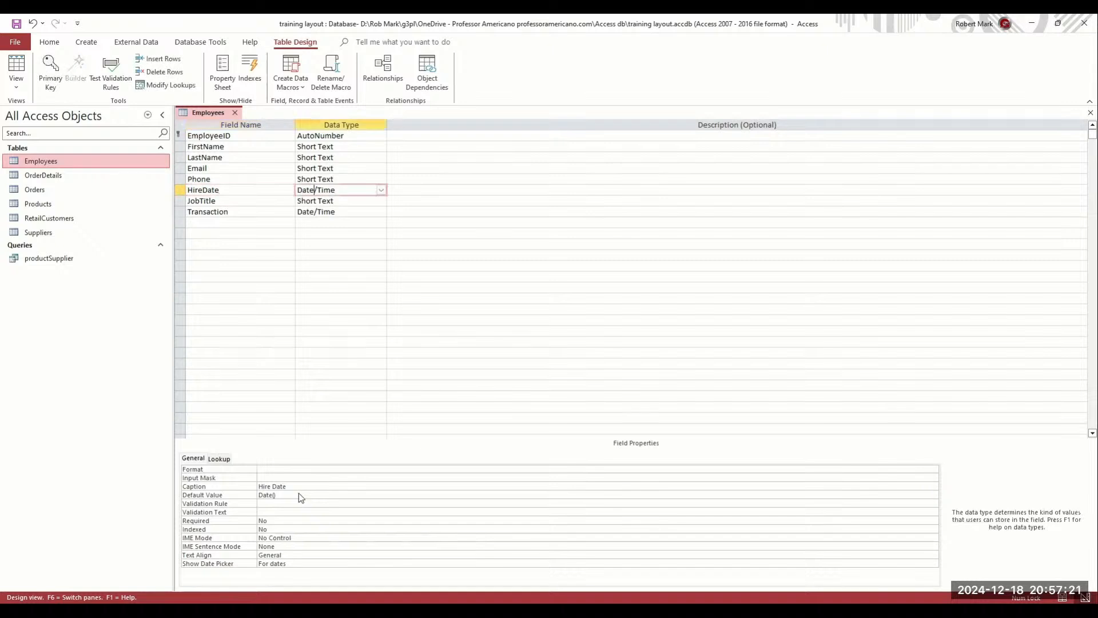
{"action": "left_click", "coordinate": [295, 468]}
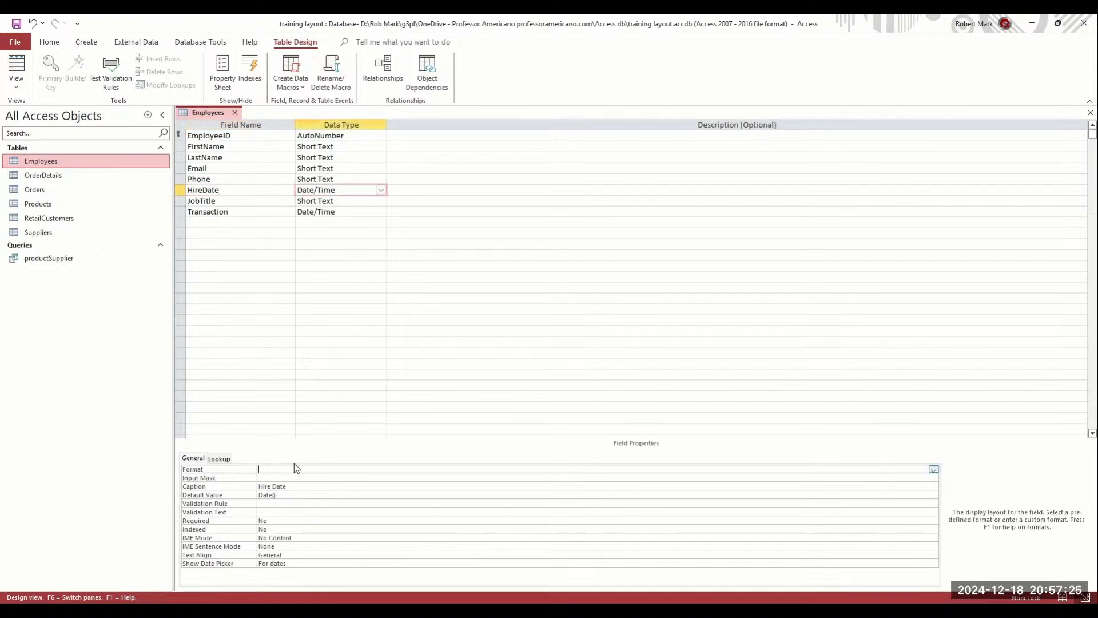
{"action": "type", "text": "mm/dd/y"}
{"action": "type", "text": "yyyy"}
{"action": "key", "text": "Return"}
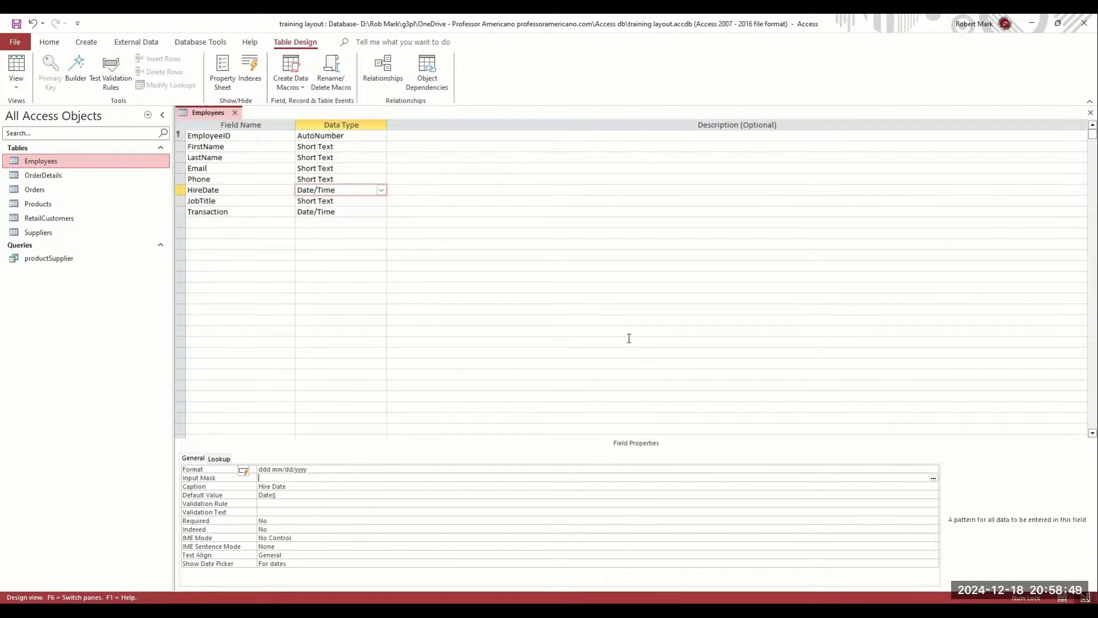
{"action": "left_click", "coordinate": [242, 201]}
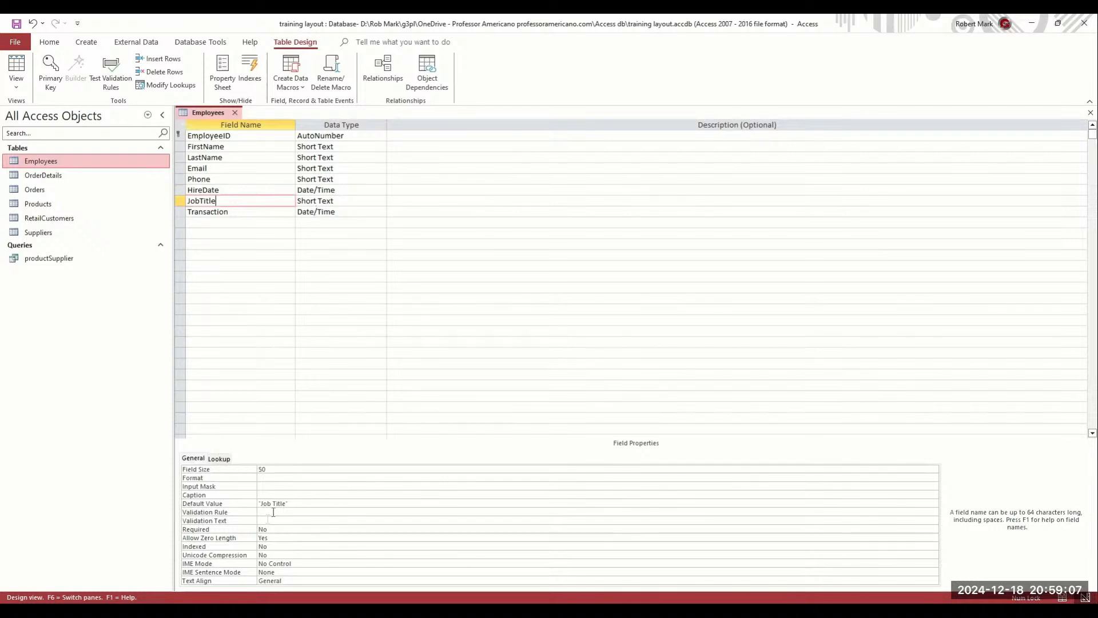
{"action": "left_click", "coordinate": [301, 503]}
{"action": "double_click", "coordinate": [284, 503]}
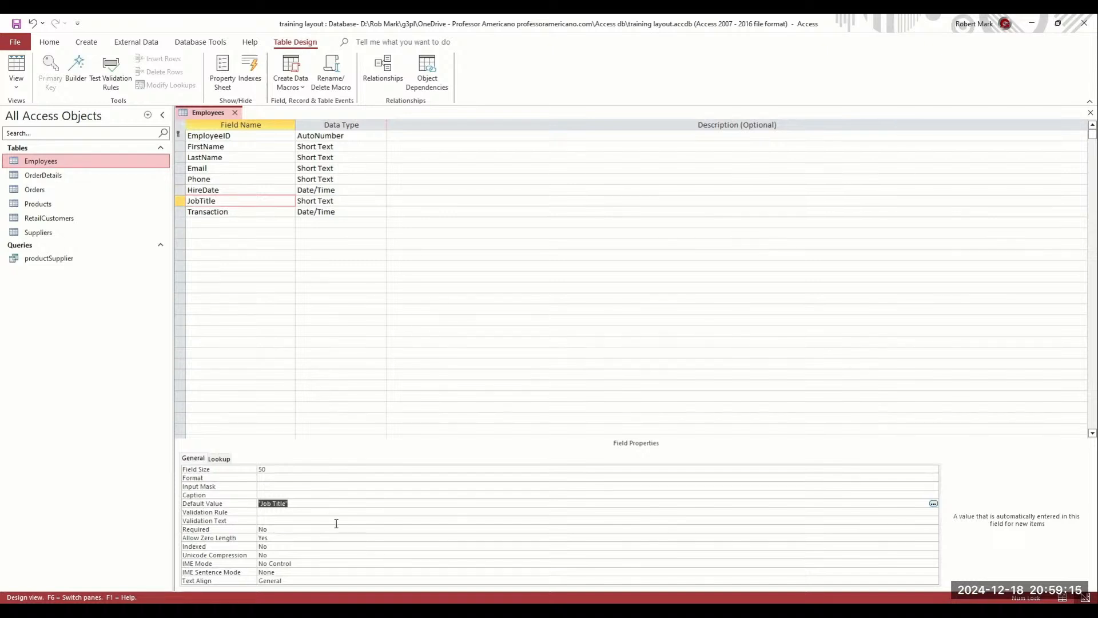
{"action": "key", "text": "ctrl+x"}
{"action": "left_click", "coordinate": [284, 495]}
{"action": "key", "text": "ctrl+v"}
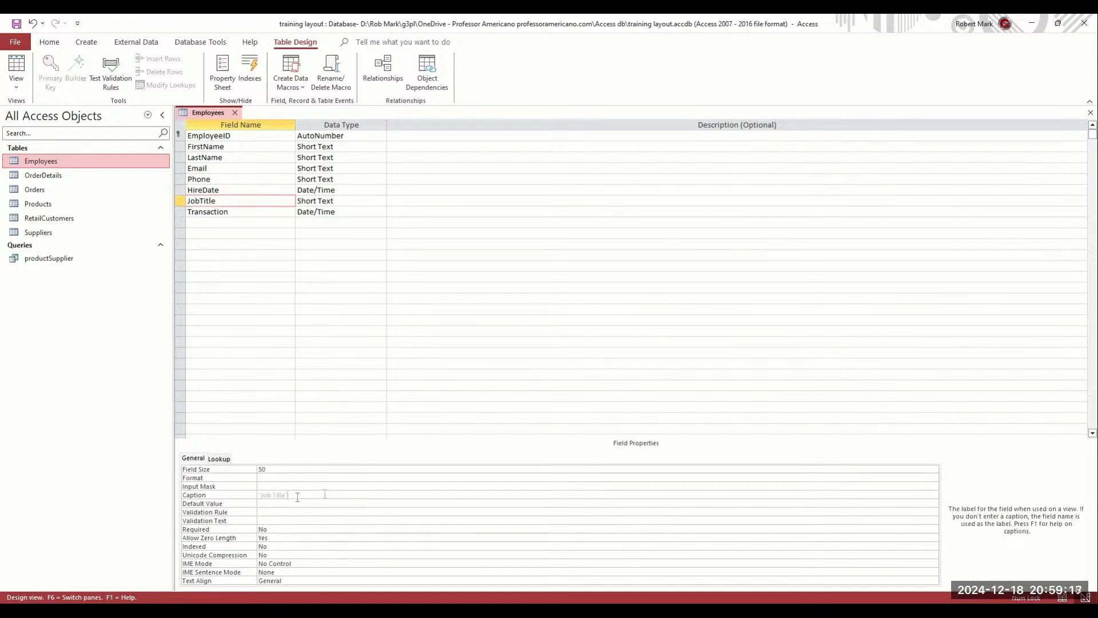
{"action": "key", "text": "BackSpace"}
{"action": "left_click", "coordinate": [262, 495]}
{"action": "key", "text": "BackSpace"}
{"action": "key", "text": "Return"}
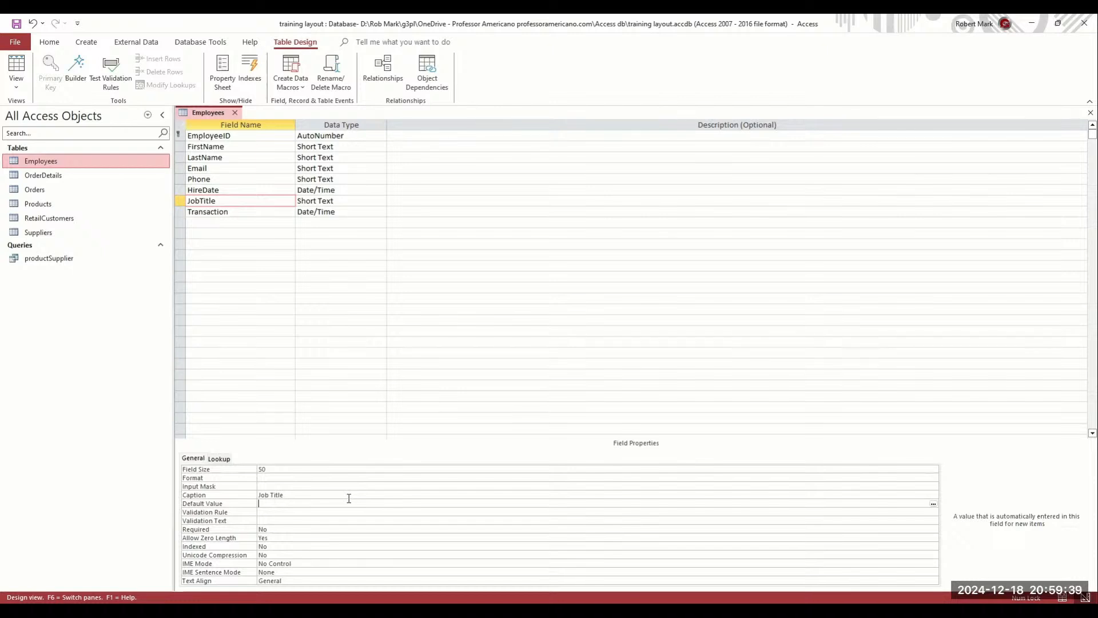
{"action": "type", "text": "Technician"}
{"action": "key", "text": "Return"}
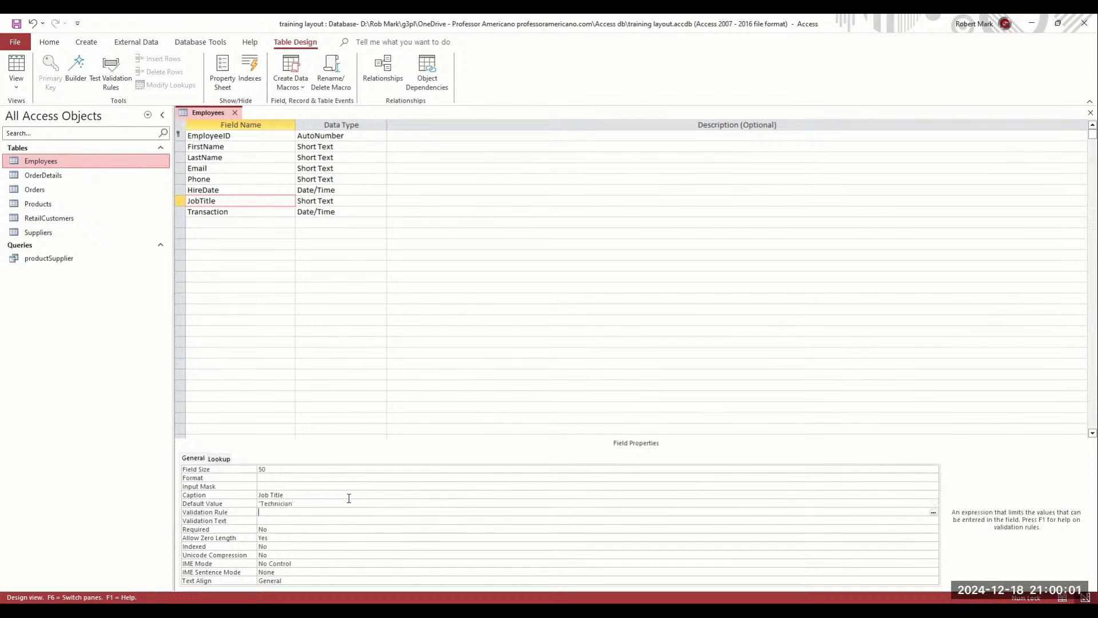
{"action": "left_click", "coordinate": [273, 480]}
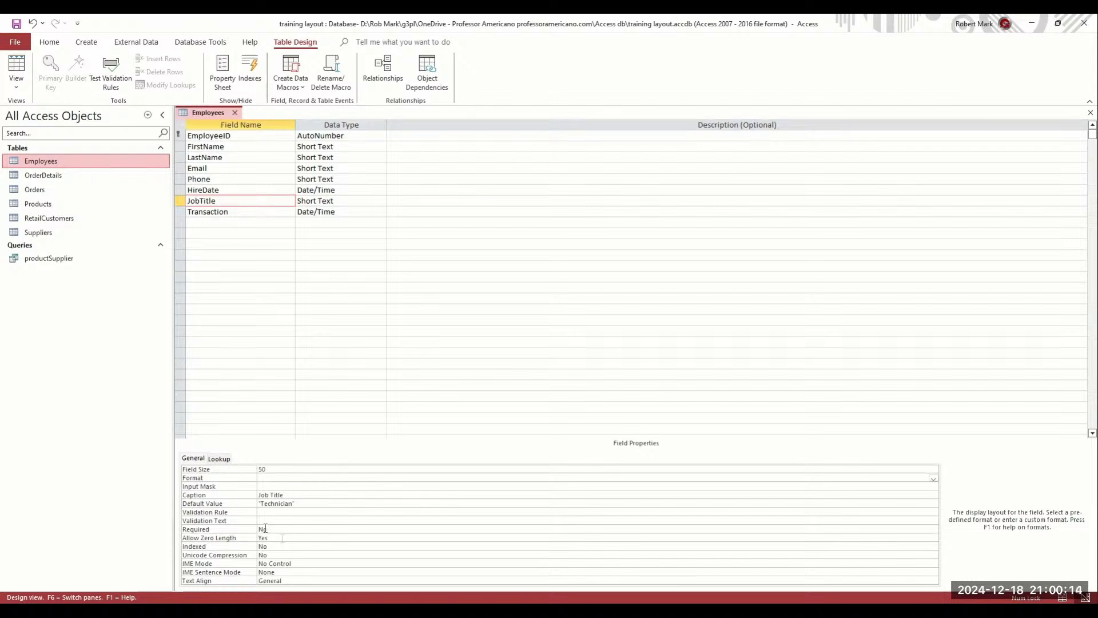
{"action": "left_click", "coordinate": [372, 529]}
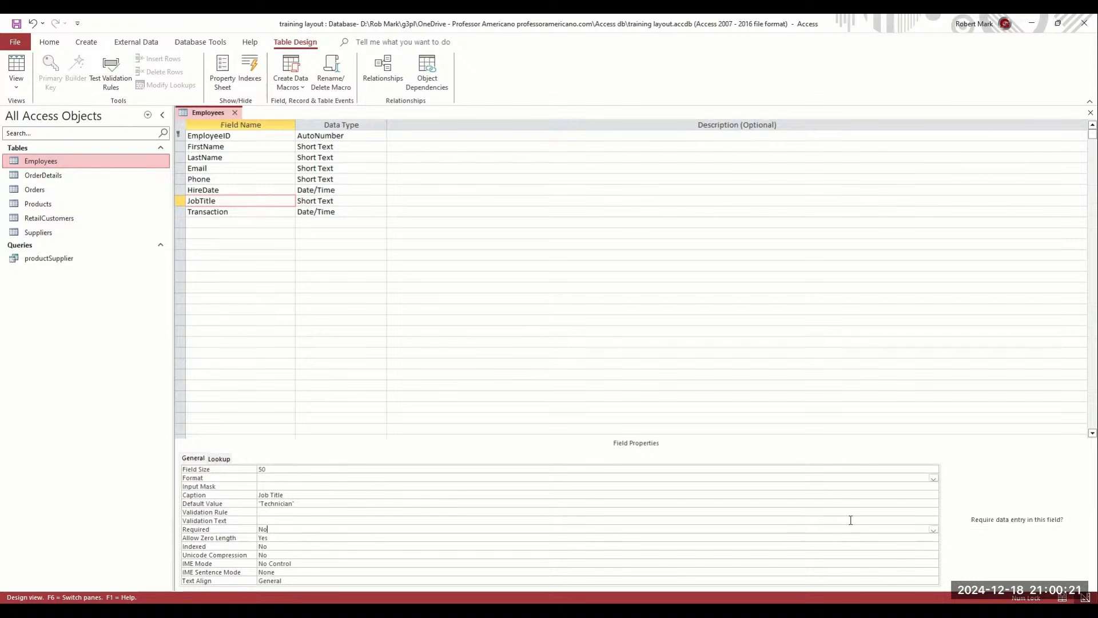
{"action": "left_click", "coordinate": [933, 530]}
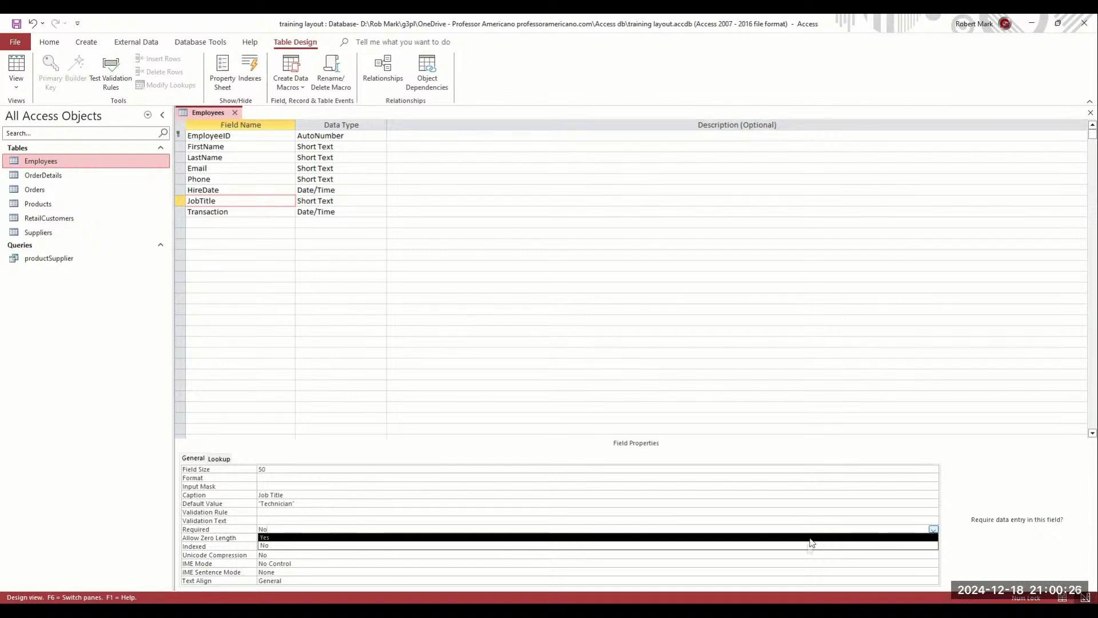
{"action": "left_click", "coordinate": [807, 544]}
{"action": "left_click", "coordinate": [335, 486]}
{"action": "left_click", "coordinate": [314, 477]}
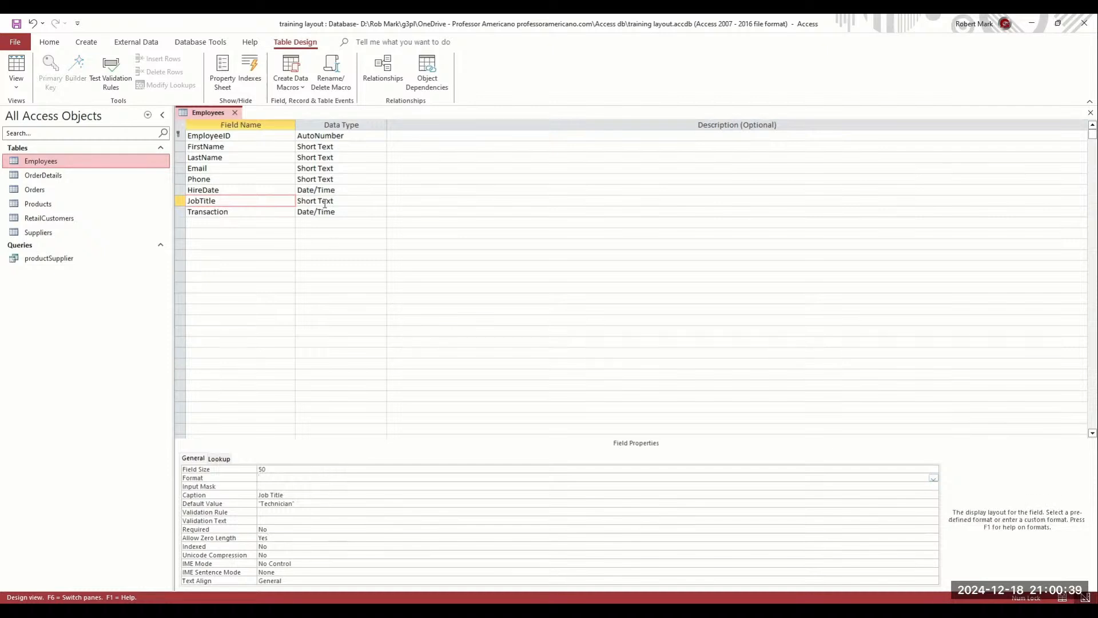
{"action": "left_click", "coordinate": [235, 210]}
{"action": "left_click", "coordinate": [235, 210]}
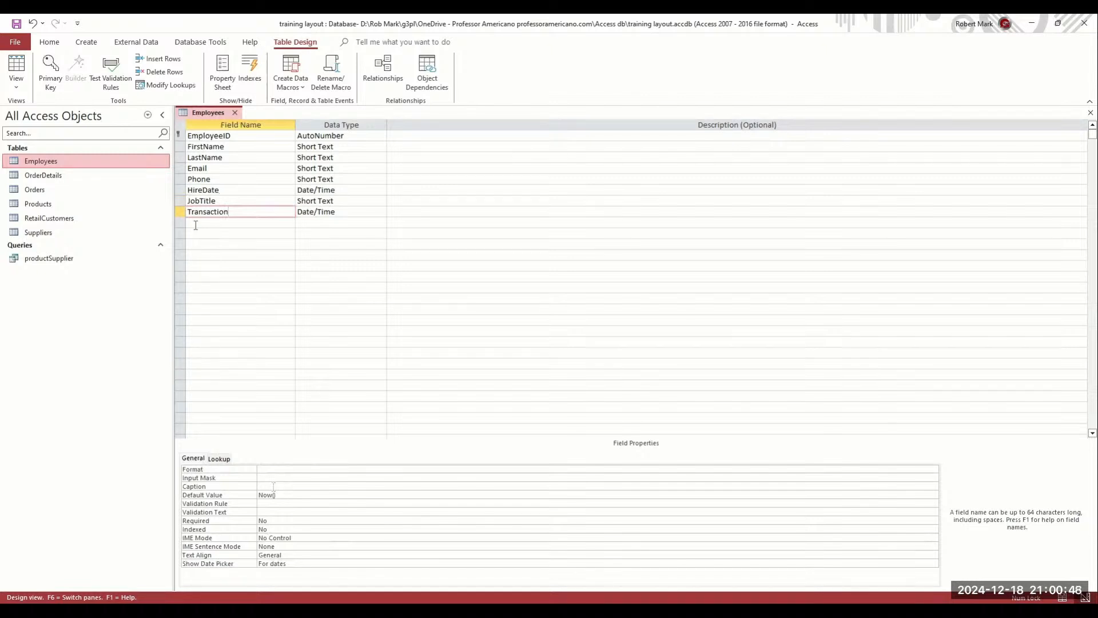
{"action": "left_click", "coordinate": [267, 502]}
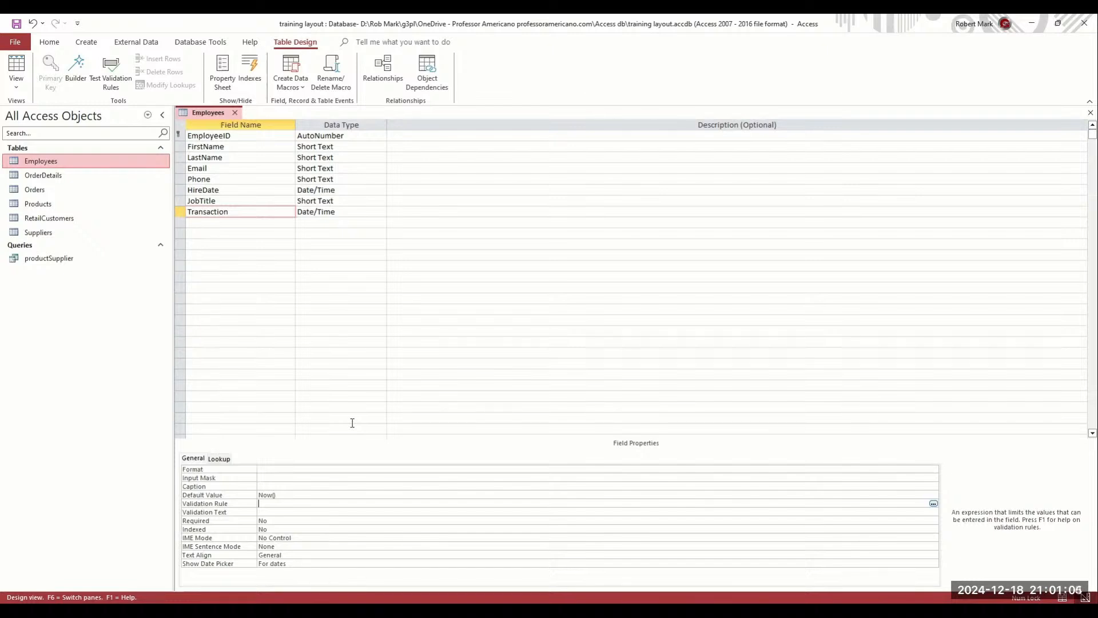
{"action": "left_click", "coordinate": [302, 496]}
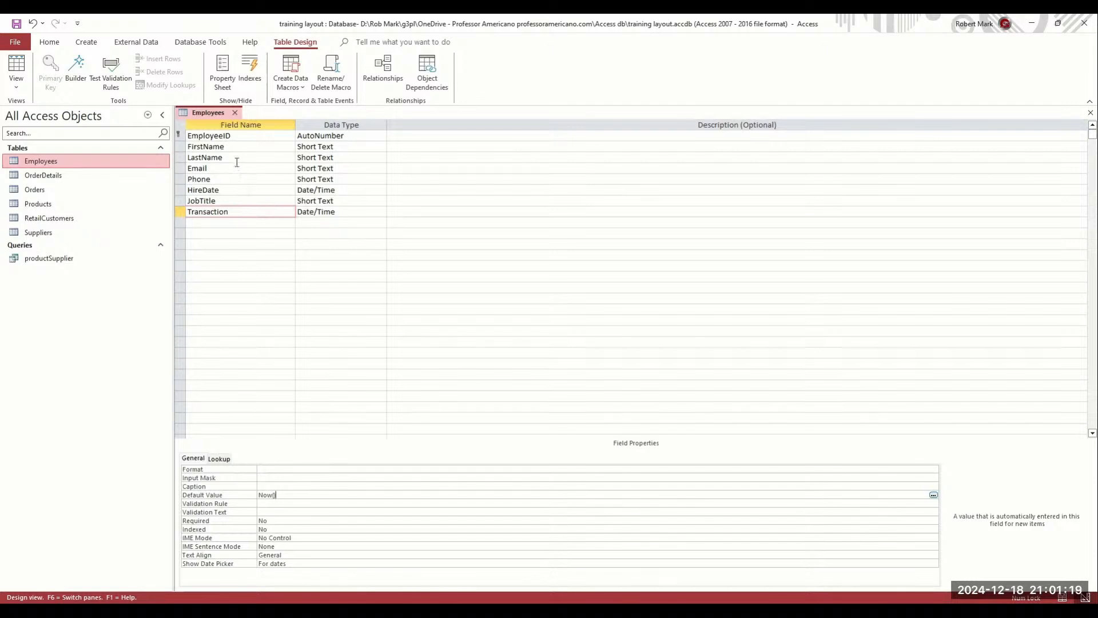
{"action": "left_click", "coordinate": [234, 190]}
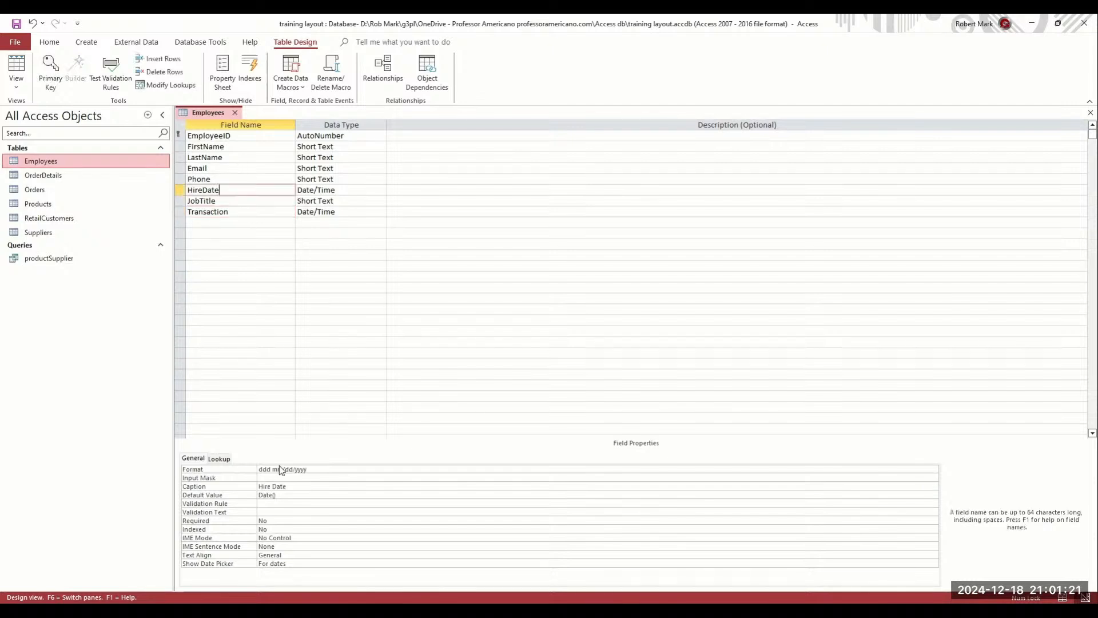
{"action": "left_click", "coordinate": [284, 495]}
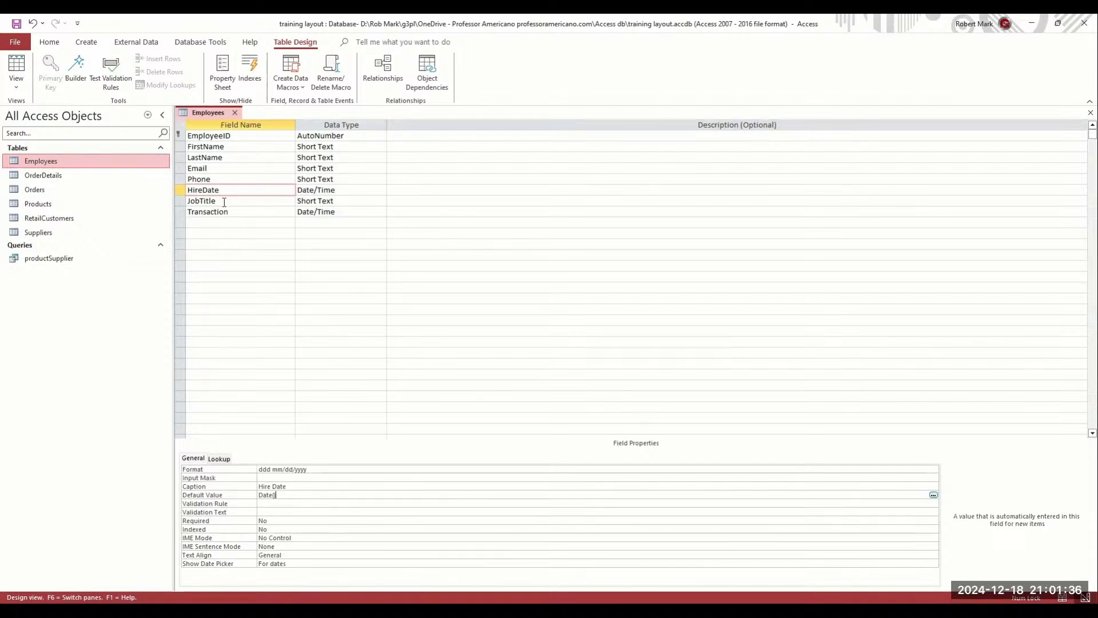
Open the OrderDetails table's records, then switch it to Design View
{"action": "double_click", "coordinate": [64, 175]}
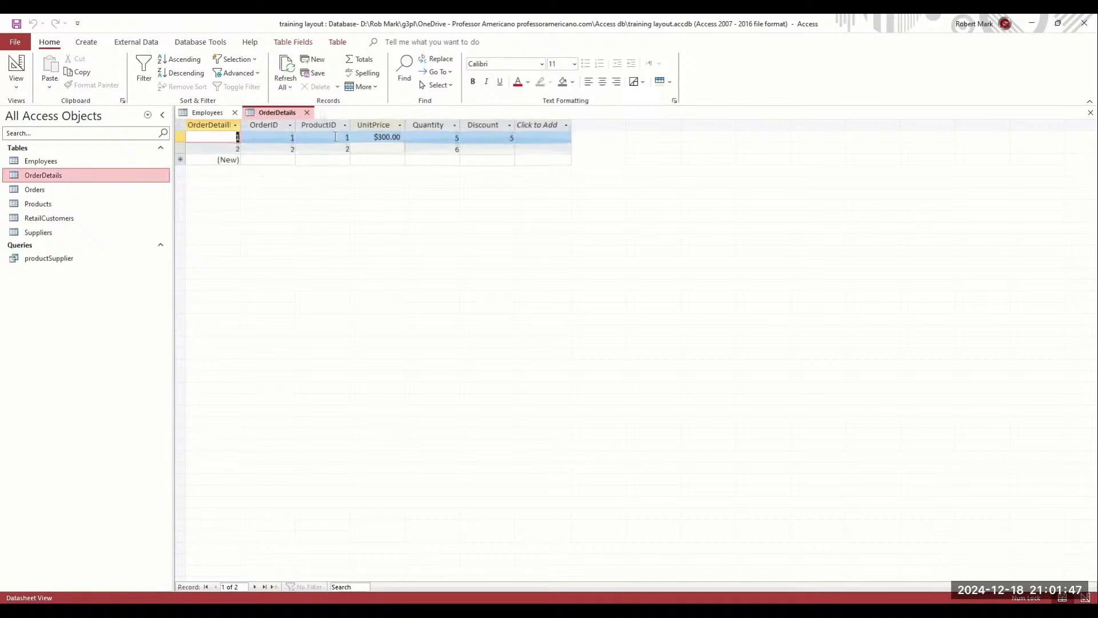
{"action": "left_click", "coordinate": [367, 148]}
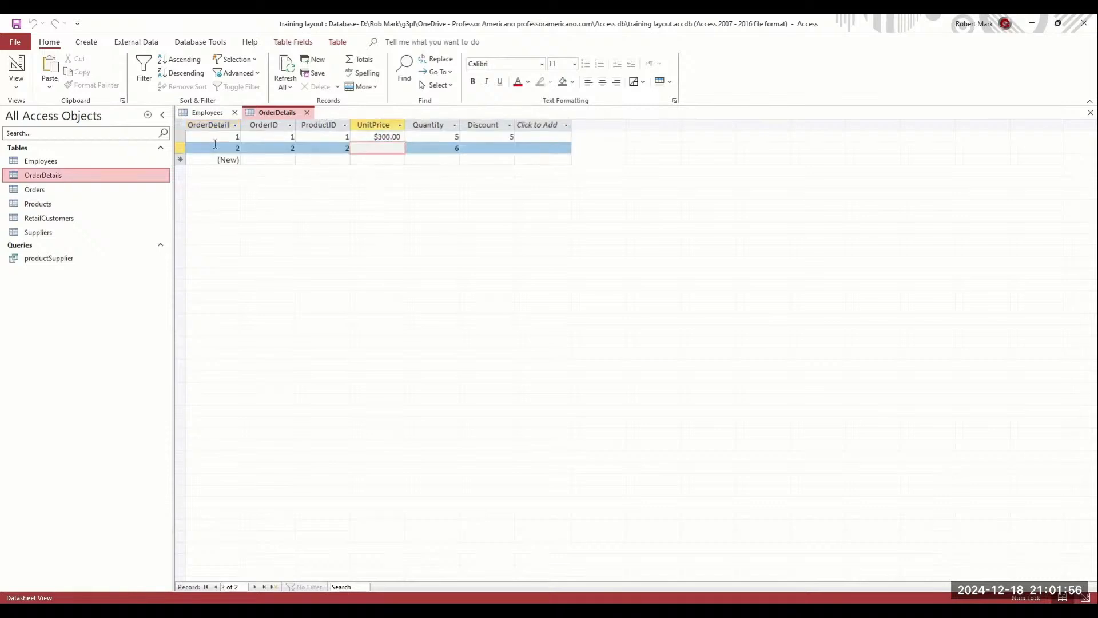
{"action": "left_click", "coordinate": [16, 65]}
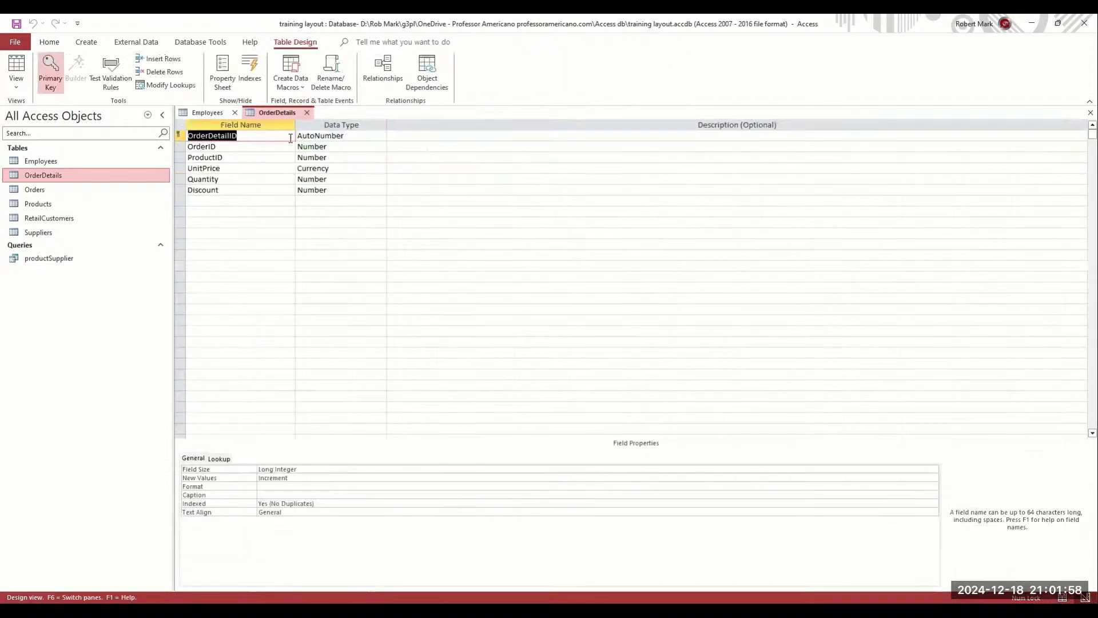
{"action": "left_click", "coordinate": [262, 133]}
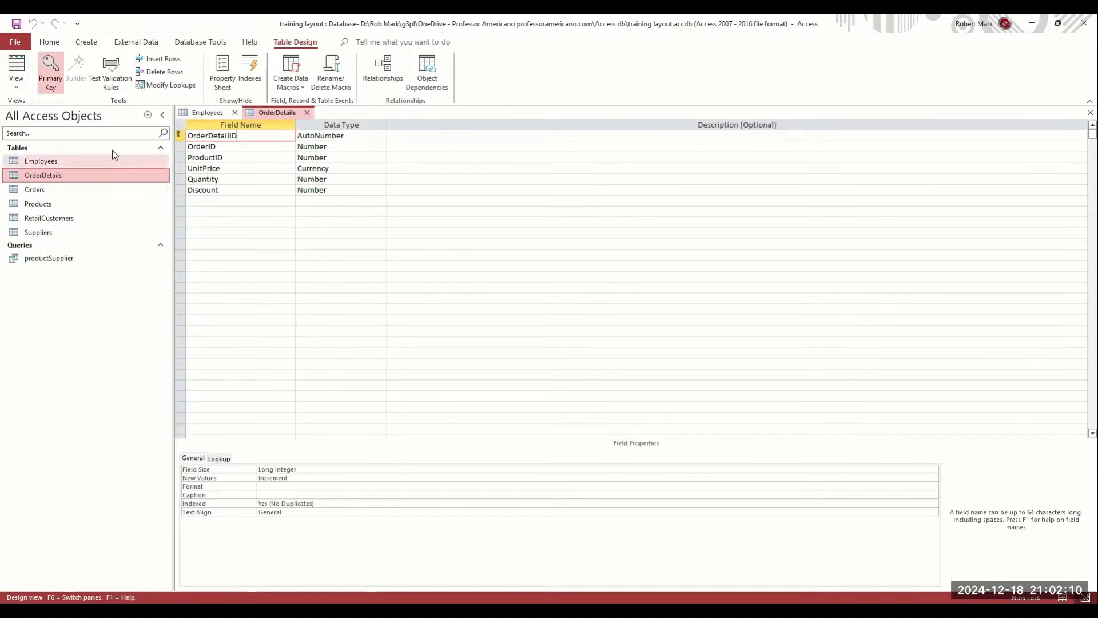
Save the Employees design, show it in Datasheet View, and widen the EmployeeID column
{"action": "left_click", "coordinate": [207, 114]}
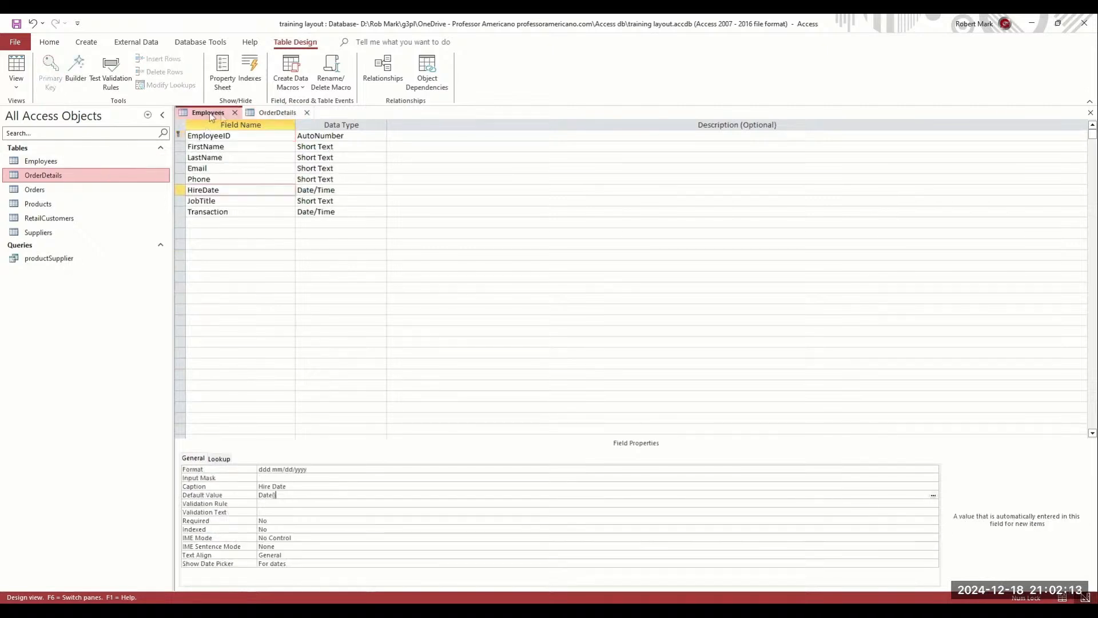
{"action": "right_click", "coordinate": [211, 117]}
{"action": "left_click", "coordinate": [236, 190]}
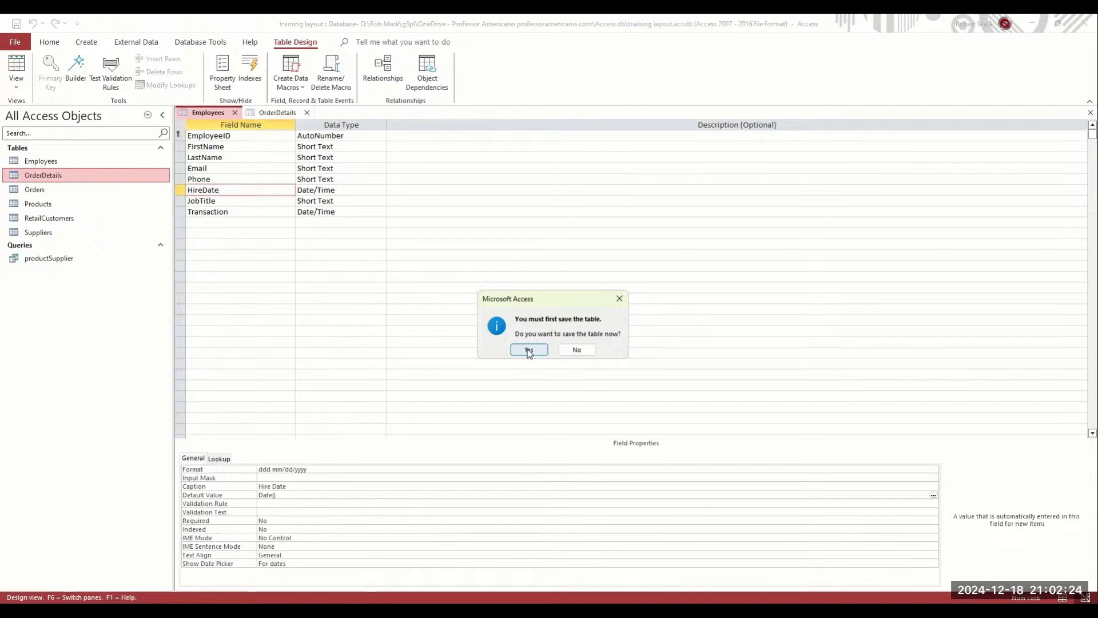
{"action": "key", "text": "Return"}
{"action": "left_click_drag", "start_coordinate": [250, 125], "coordinate": [287, 126]}
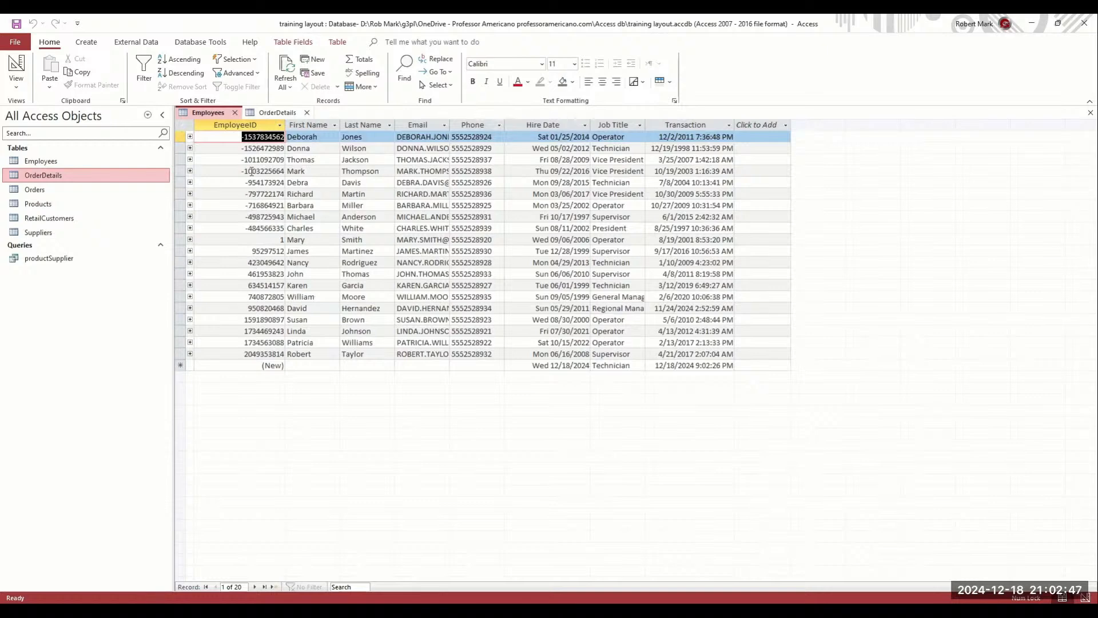
{"action": "left_click_drag", "start_coordinate": [241, 150], "coordinate": [251, 150]}
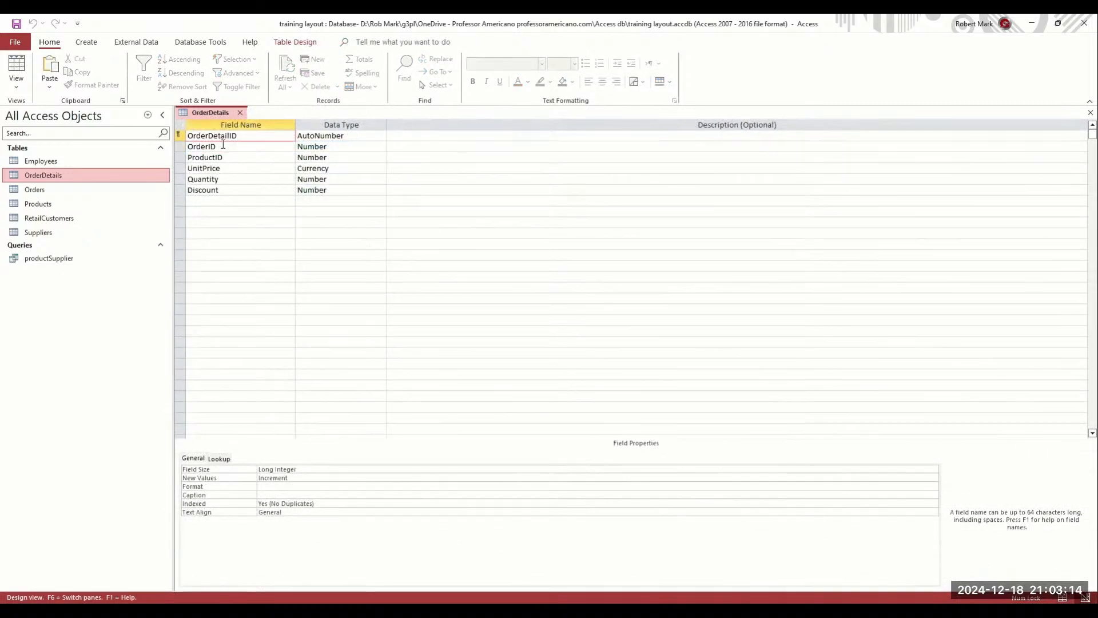
Inspect the OrderDetails OrderID and ProductID fields and OrderID's data type
{"action": "left_click", "coordinate": [223, 146]}
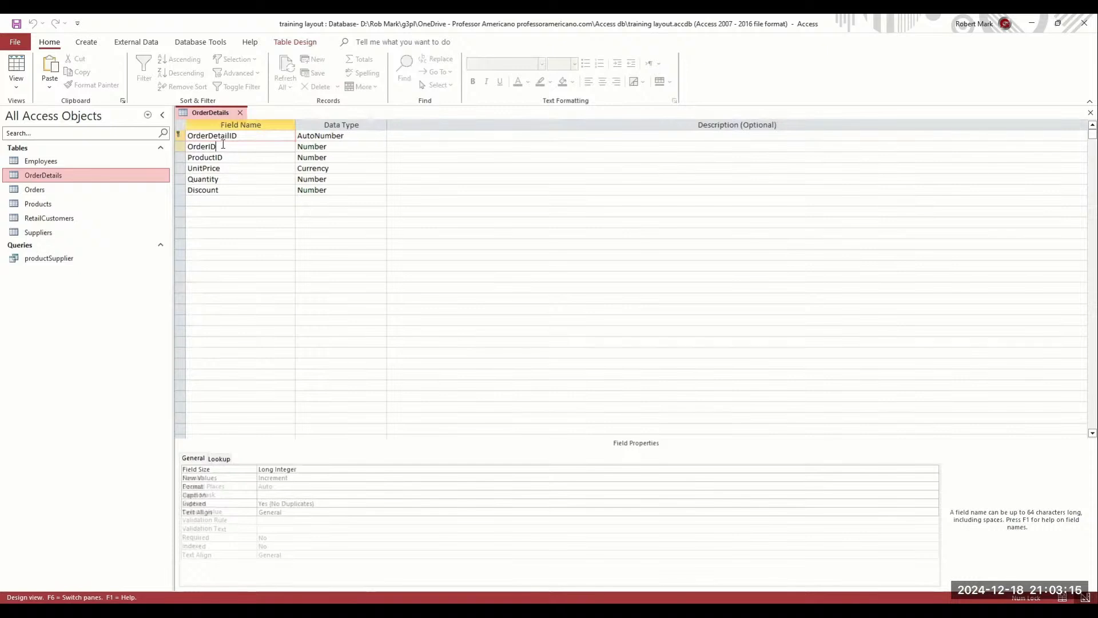
{"action": "left_click", "coordinate": [228, 157]}
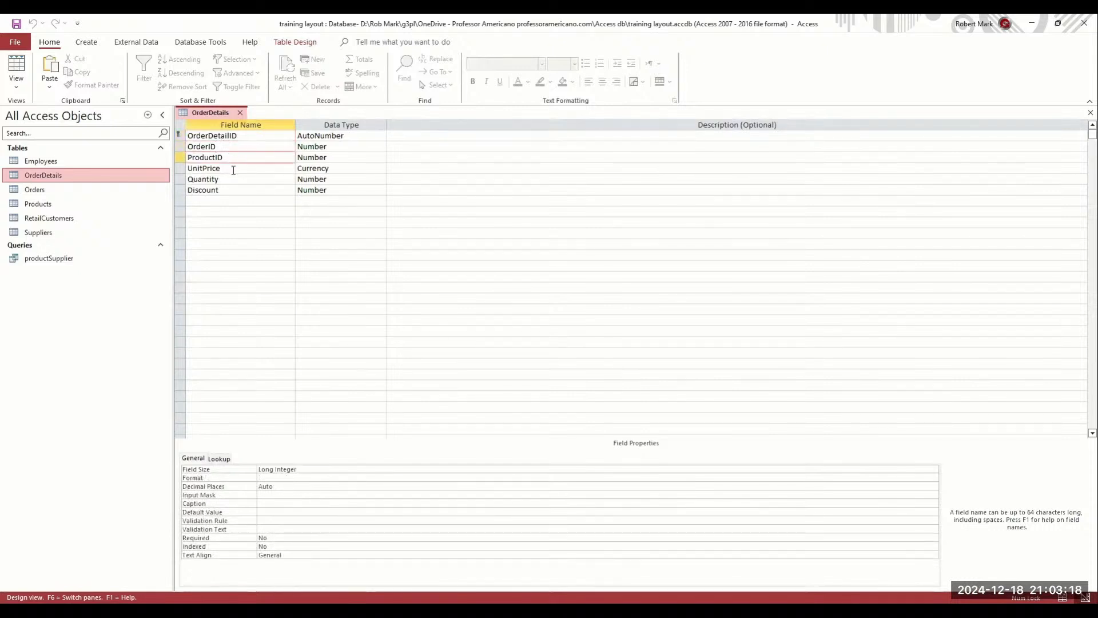
{"action": "left_click", "coordinate": [340, 146]}
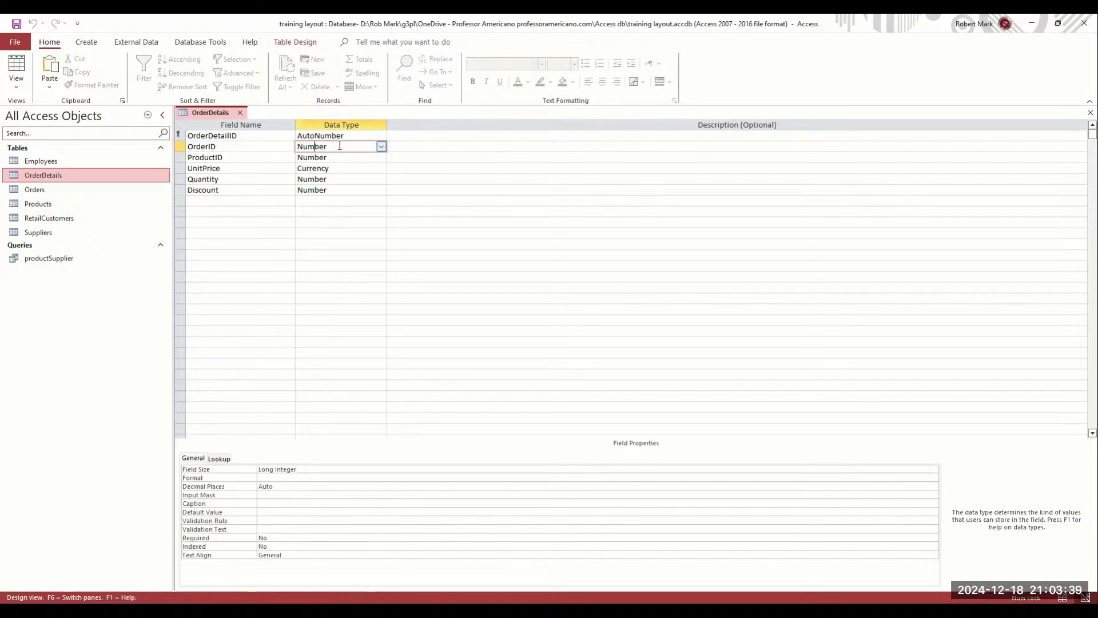
{"action": "left_click", "coordinate": [201, 41]}
{"action": "left_click", "coordinate": [136, 72]}
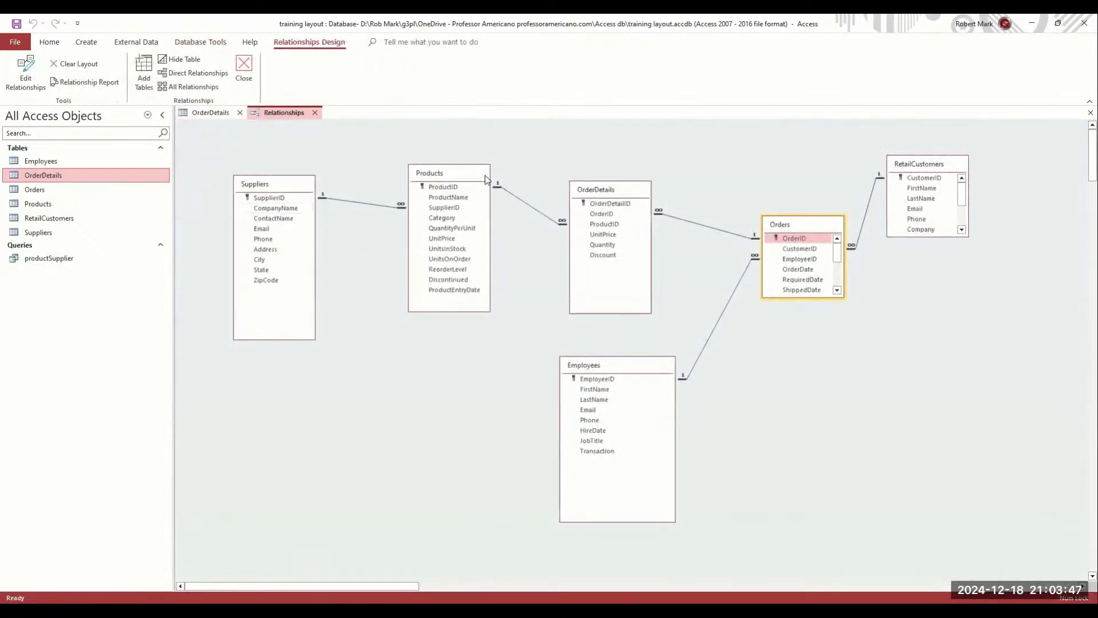
{"action": "left_click", "coordinate": [202, 43]}
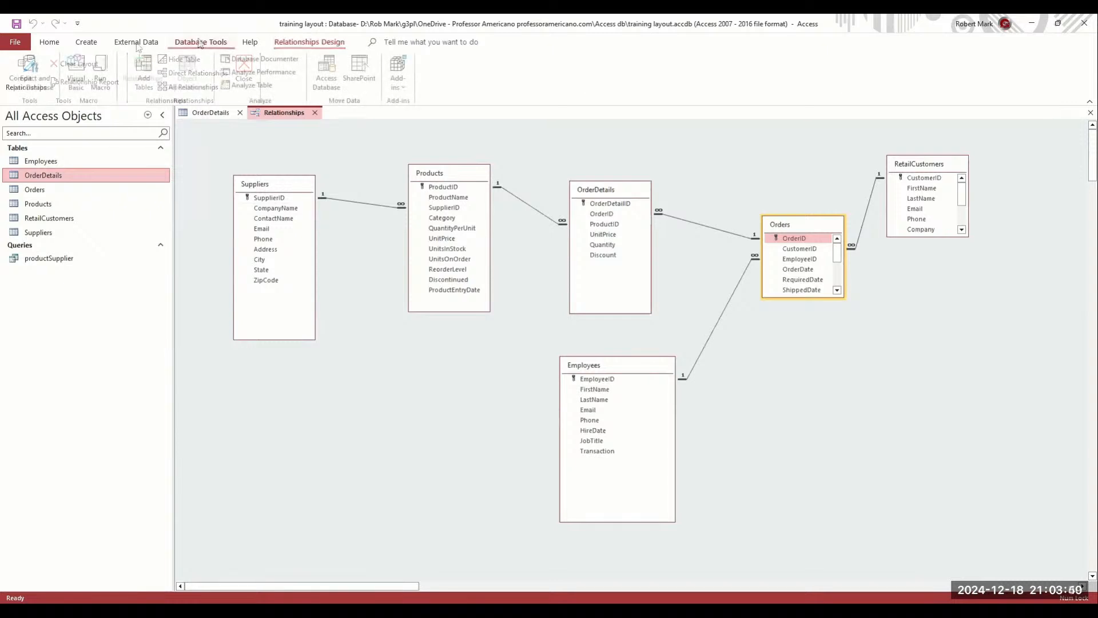
{"action": "left_click", "coordinate": [303, 43]}
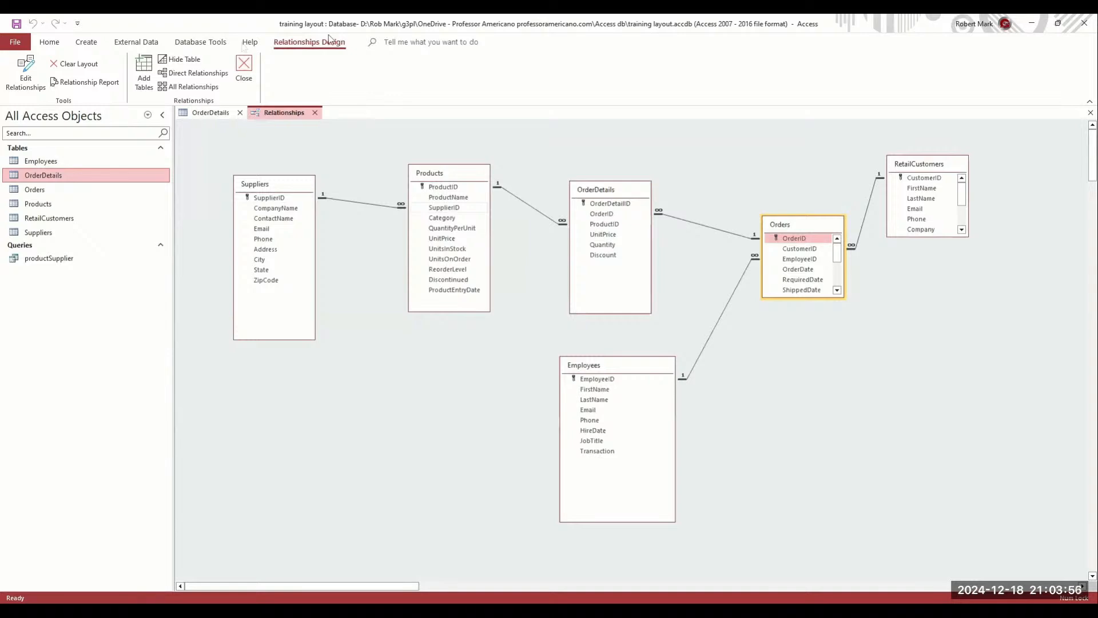
{"action": "left_click", "coordinate": [205, 44]}
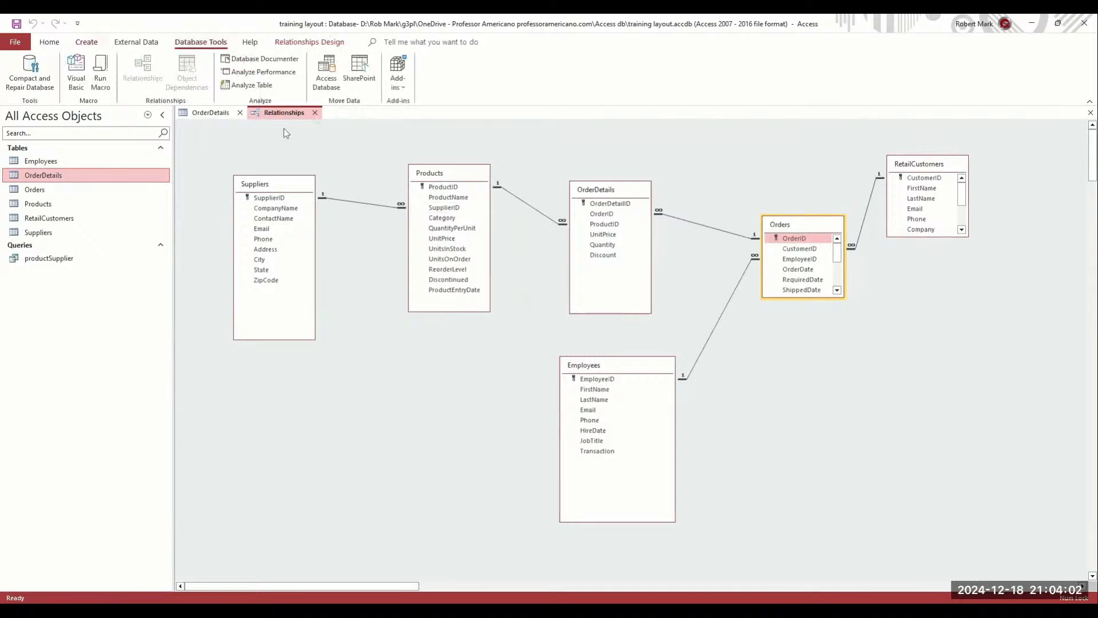
{"action": "left_click", "coordinate": [314, 112]}
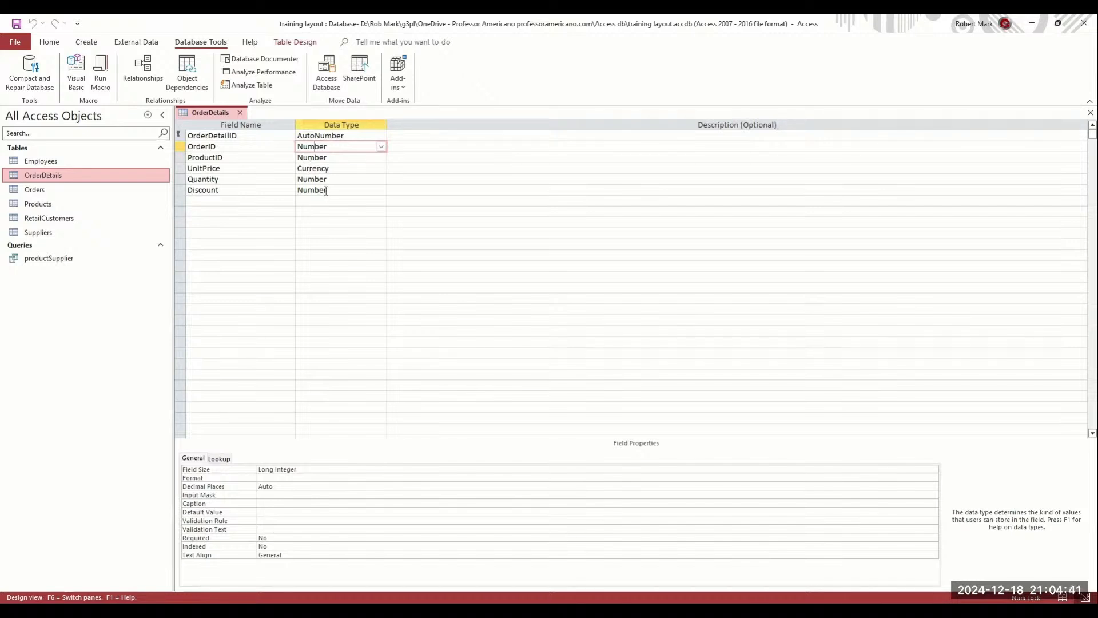
Review the Discount and OrderDetailID field properties, then select the UnitPrice field
{"action": "left_click", "coordinate": [261, 191]}
{"action": "left_click", "coordinate": [263, 139]}
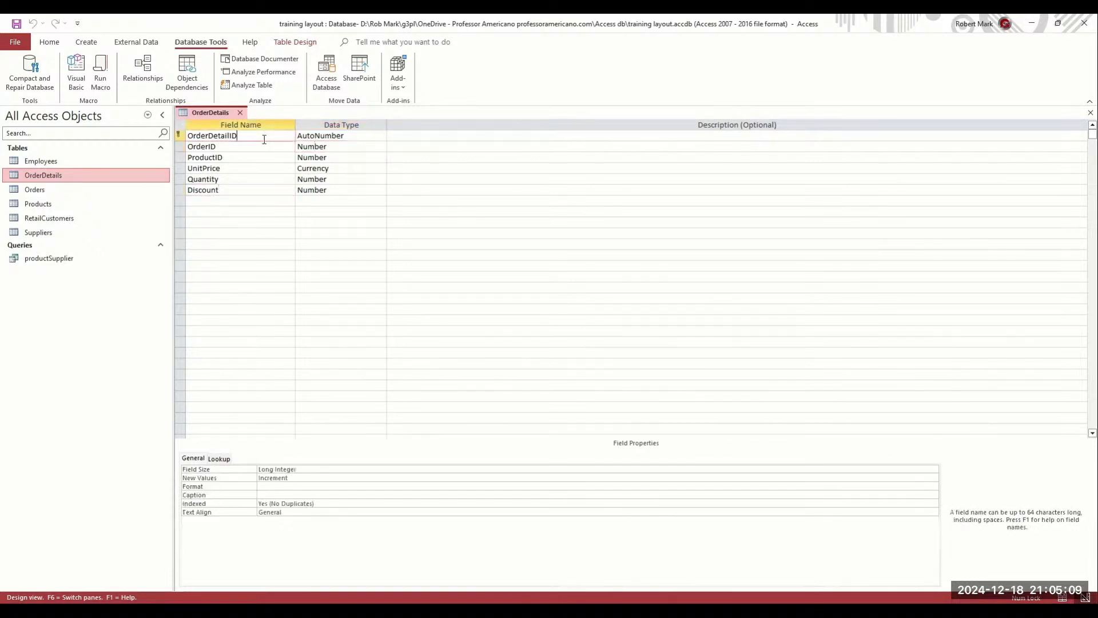
{"action": "left_click", "coordinate": [263, 191]}
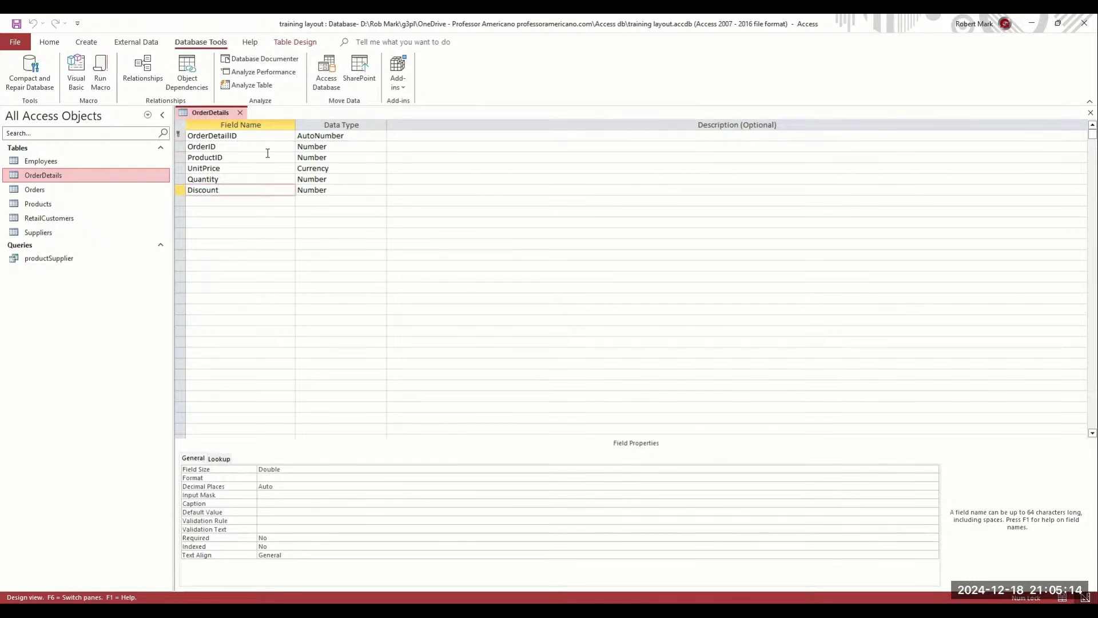
{"action": "left_click", "coordinate": [269, 136]}
{"action": "left_click", "coordinate": [268, 188]}
{"action": "left_click", "coordinate": [234, 200]}
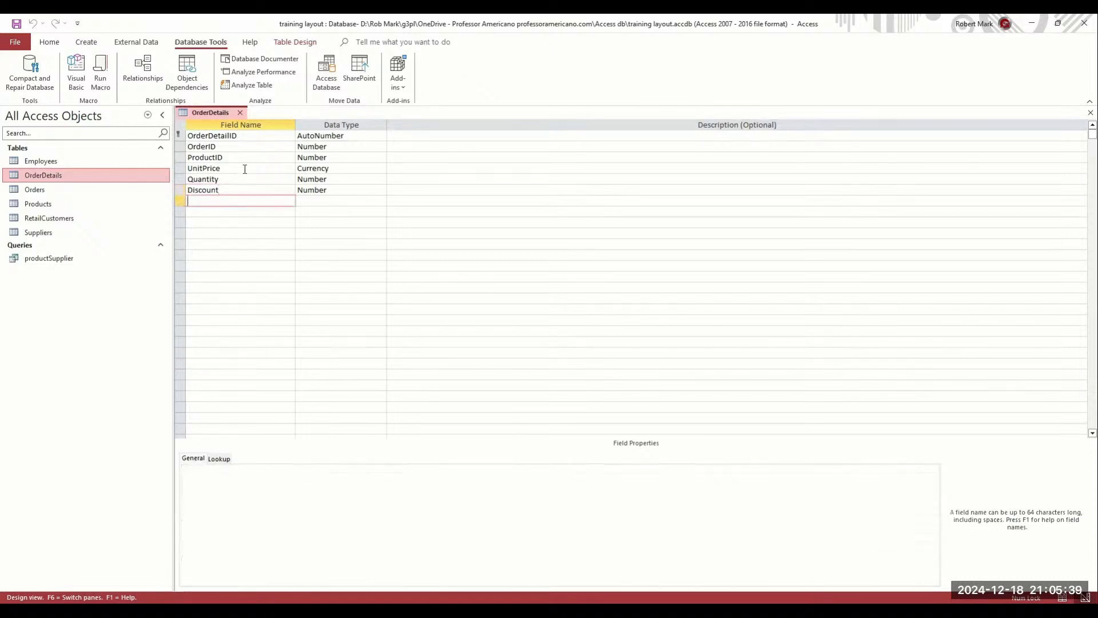
{"action": "left_click", "coordinate": [244, 169]}
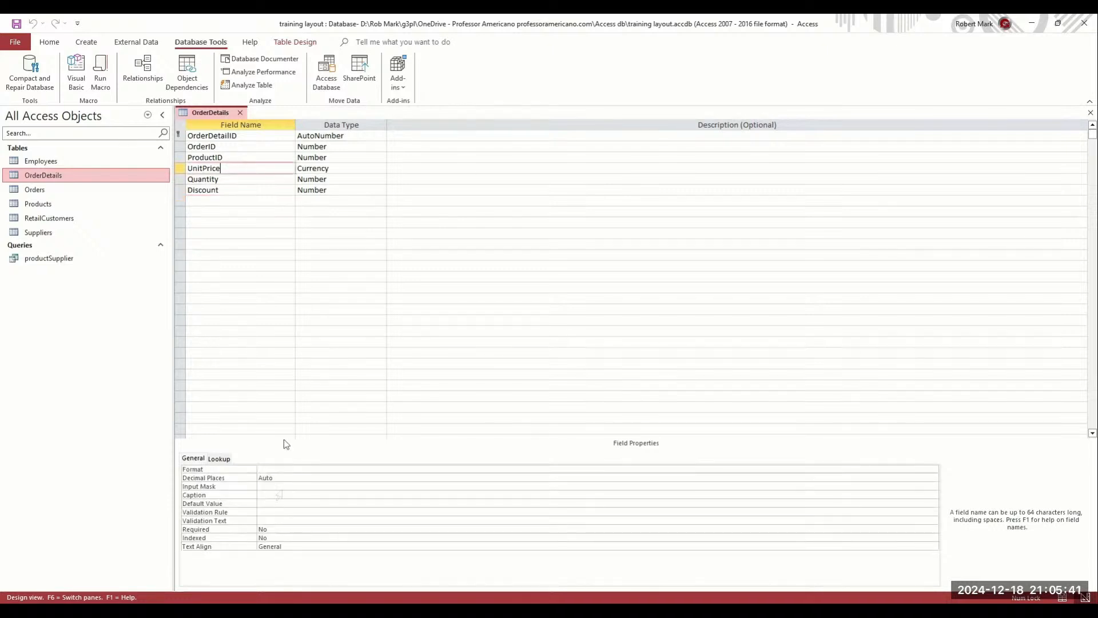
Caption the UnitPrice field 'Unit Price'
{"action": "left_click", "coordinate": [266, 496]}
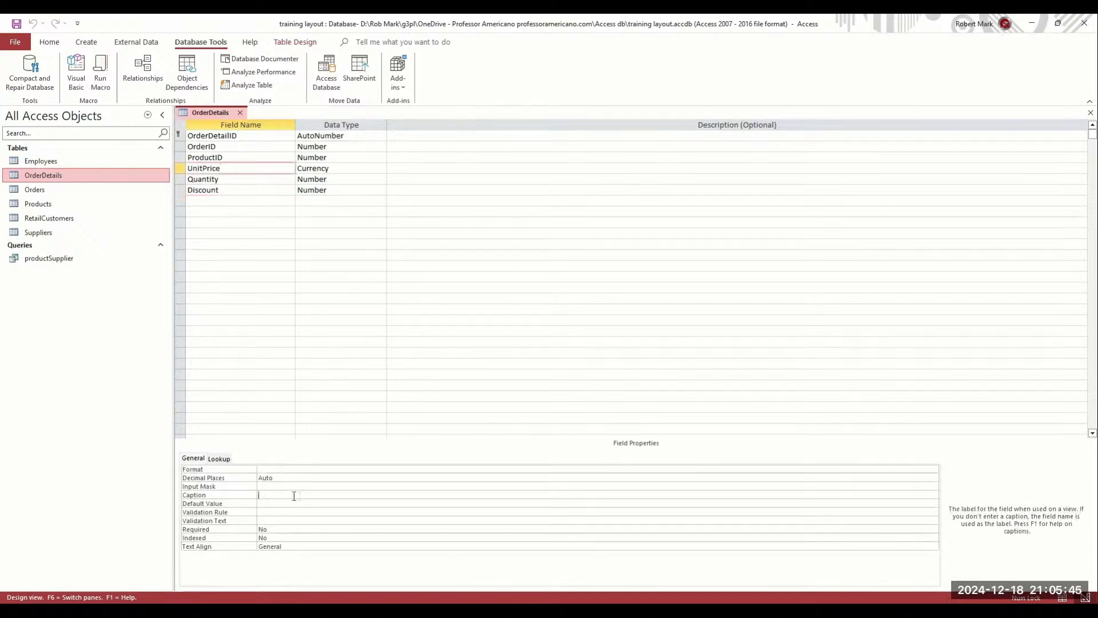
{"action": "type", "text": "Unit Price"}
{"action": "key", "text": "Return"}
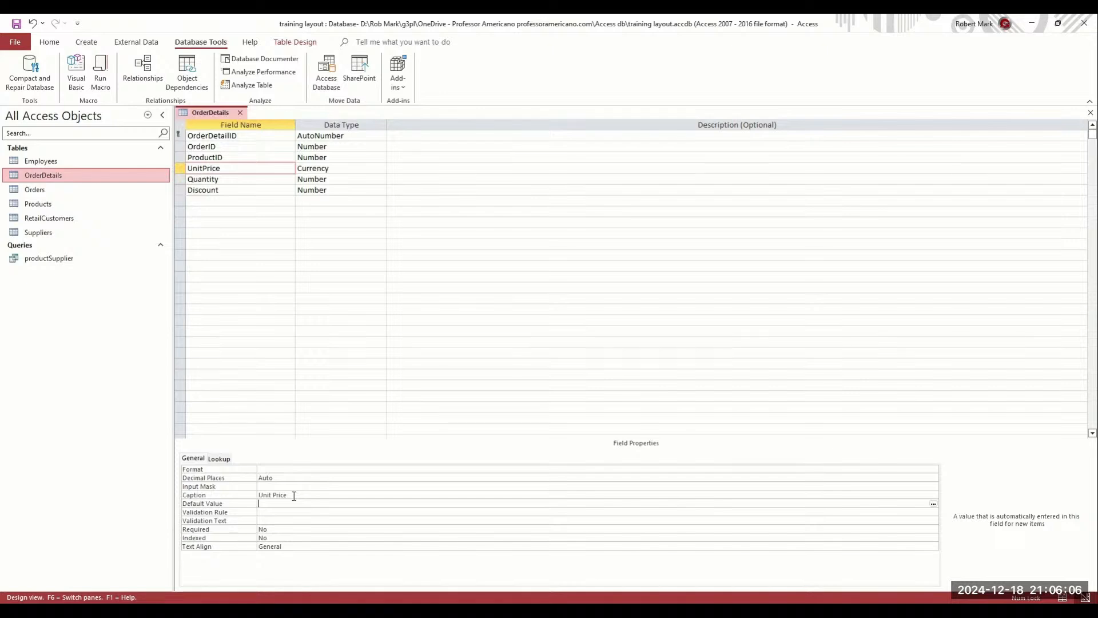
Set UnitPrice's Required property to Yes
{"action": "key", "text": "Return"}
{"action": "left_click", "coordinate": [279, 529]}
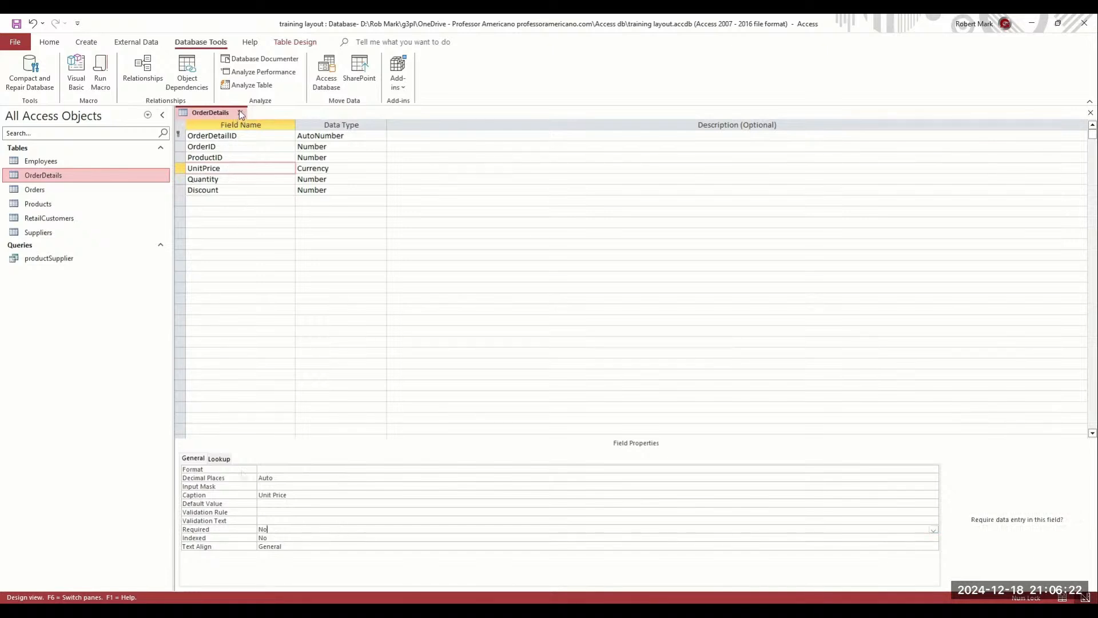
{"action": "left_click", "coordinate": [296, 495]}
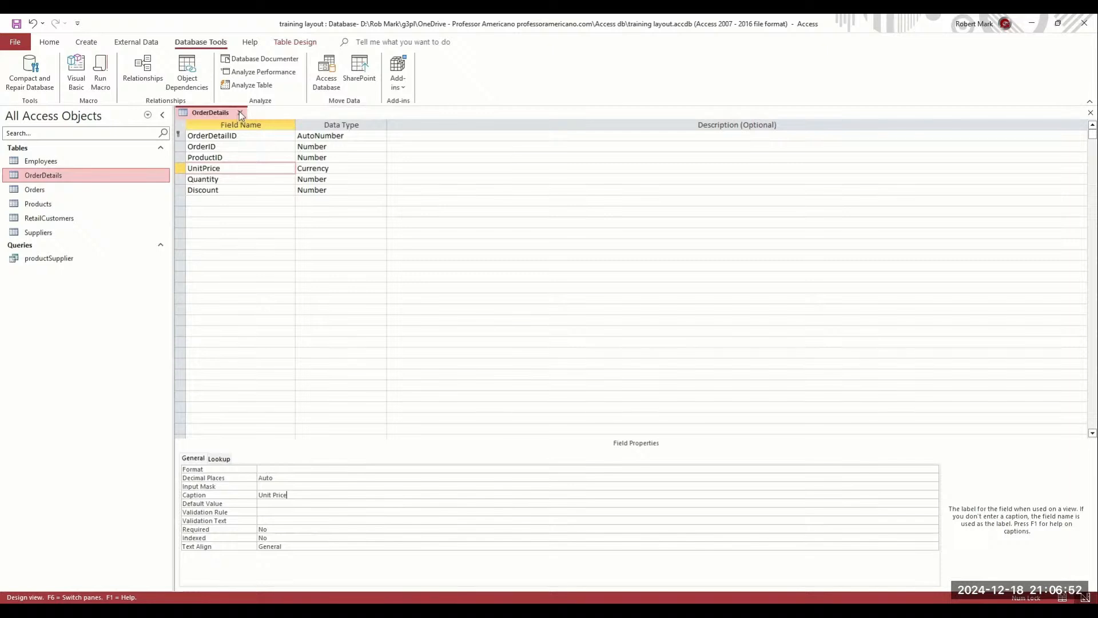
{"action": "left_click", "coordinate": [266, 505]}
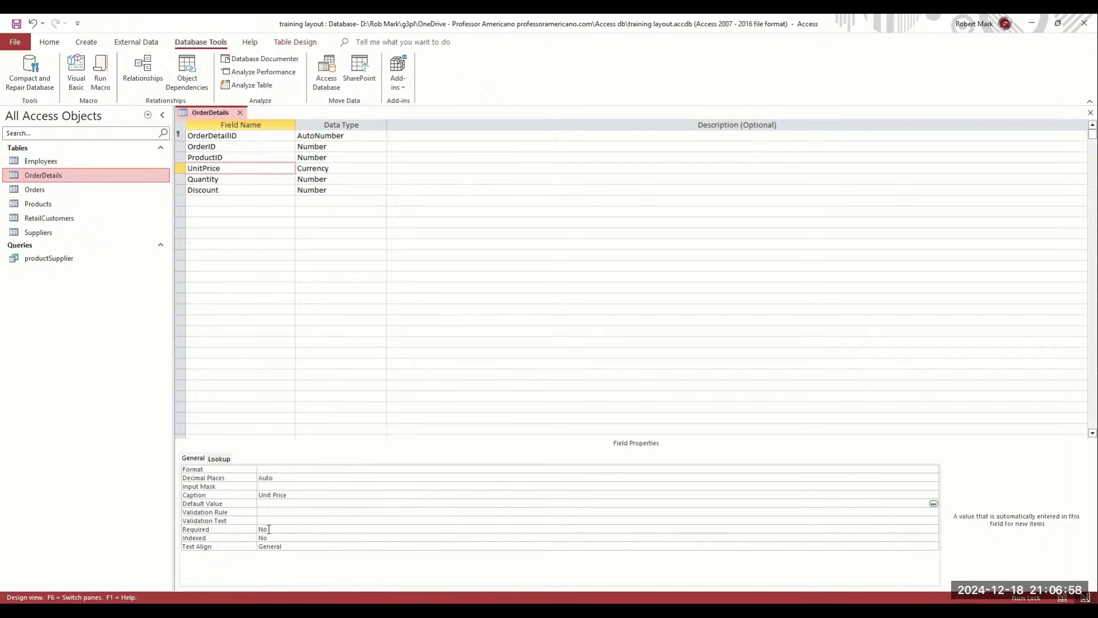
{"action": "left_click", "coordinate": [268, 529]}
{"action": "left_click", "coordinate": [933, 529]}
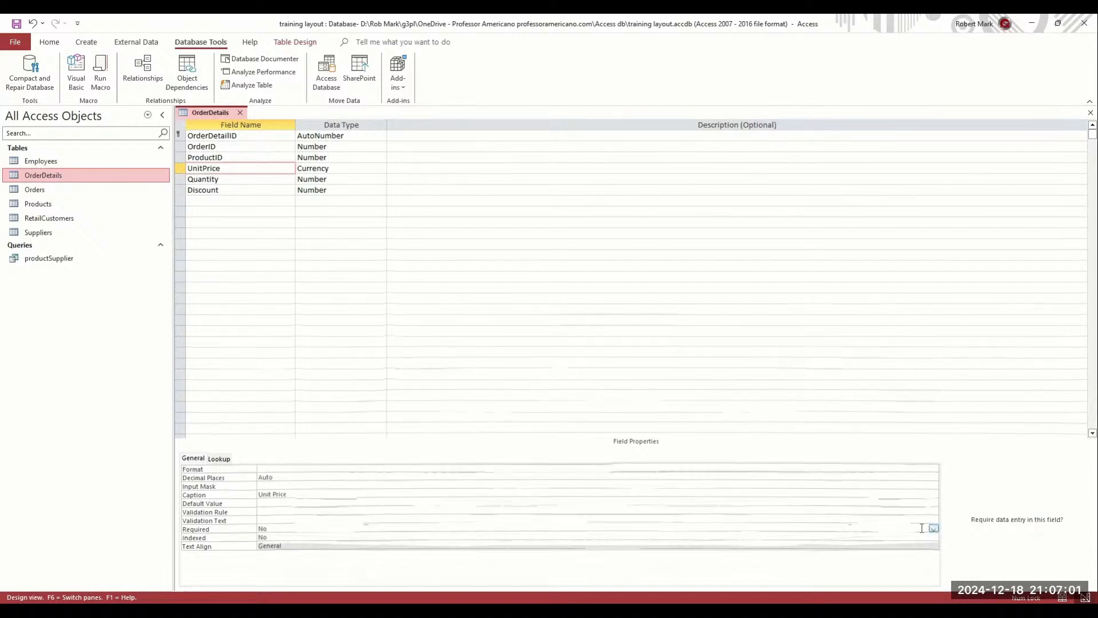
{"action": "left_click", "coordinate": [821, 537]}
Save the OrderDetails design, testing existing data, and close it
{"action": "key", "text": "ctrl+s"}
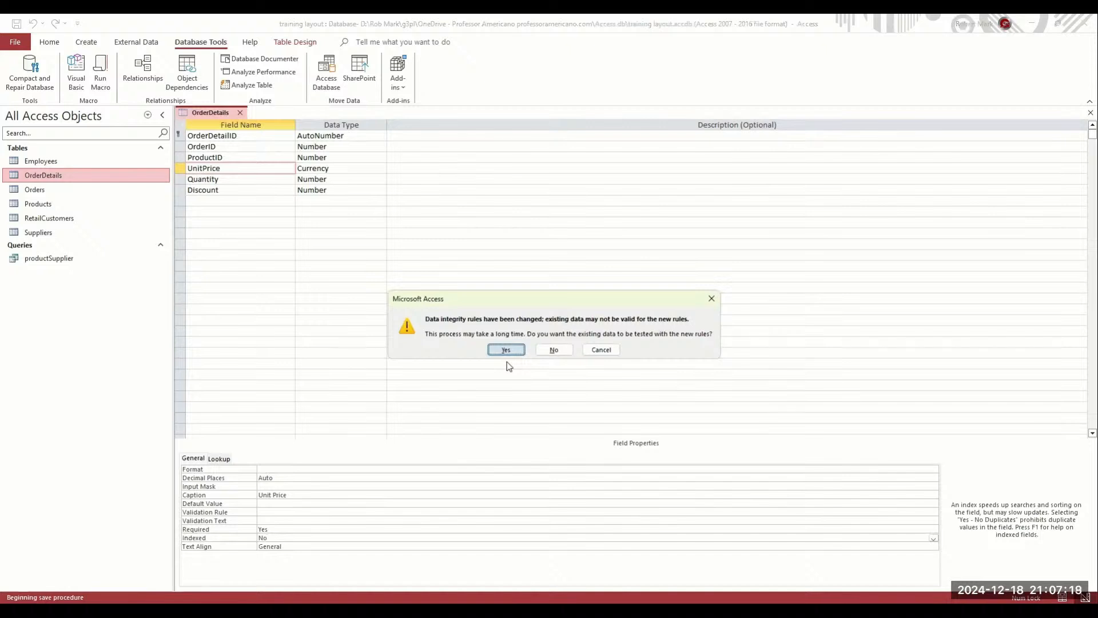
{"action": "key", "text": "Return"}
{"action": "key", "text": "Return"}
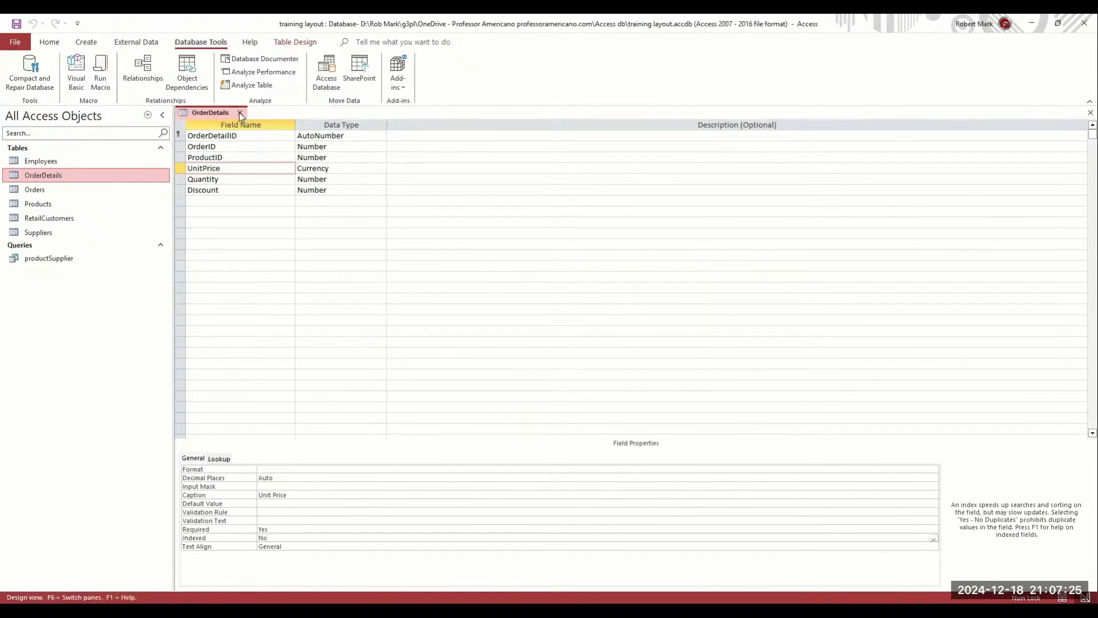
{"action": "left_click", "coordinate": [239, 112]}
Enter a Unit Price of 200 for record 2 in the OrderDetails datasheet
{"action": "double_click", "coordinate": [15, 174]}
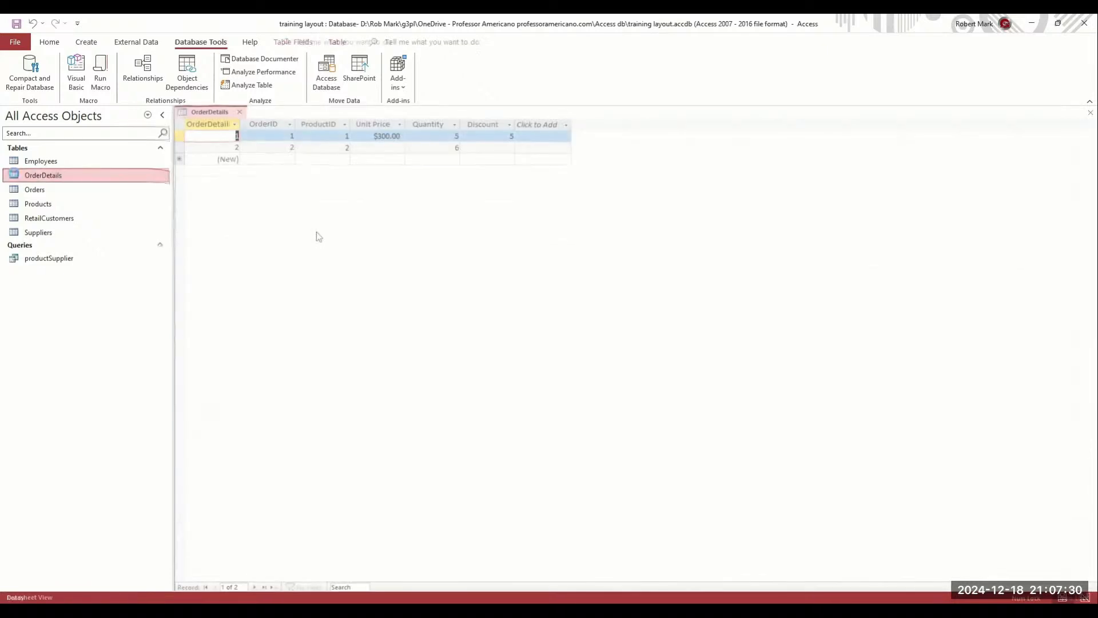
{"action": "left_click", "coordinate": [364, 147]}
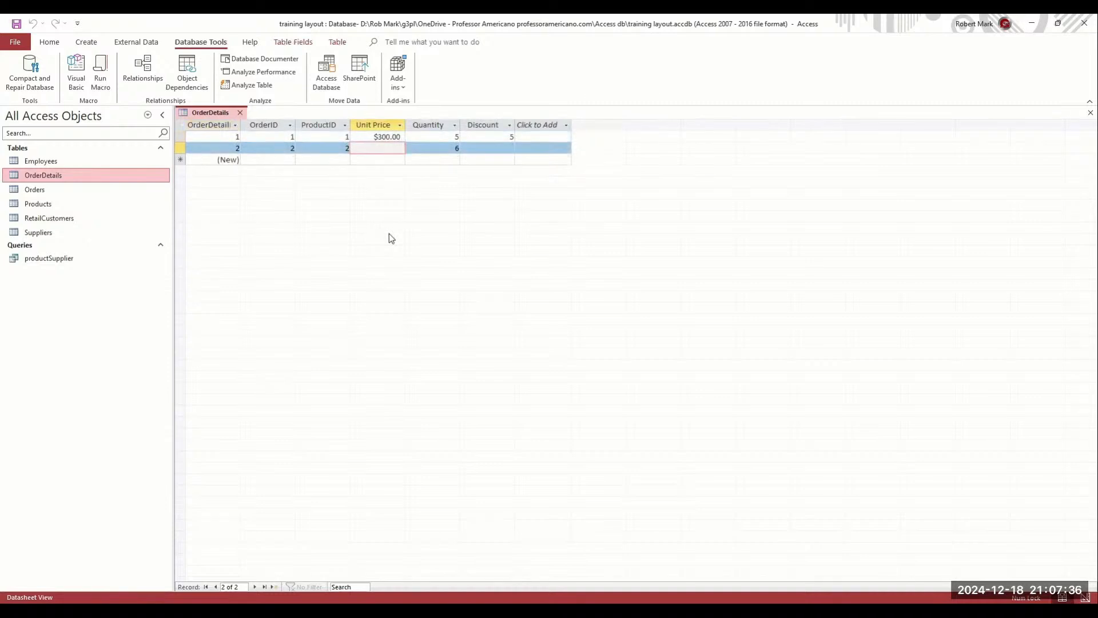
{"action": "type", "text": "200"}
{"action": "key", "text": "Tab"}
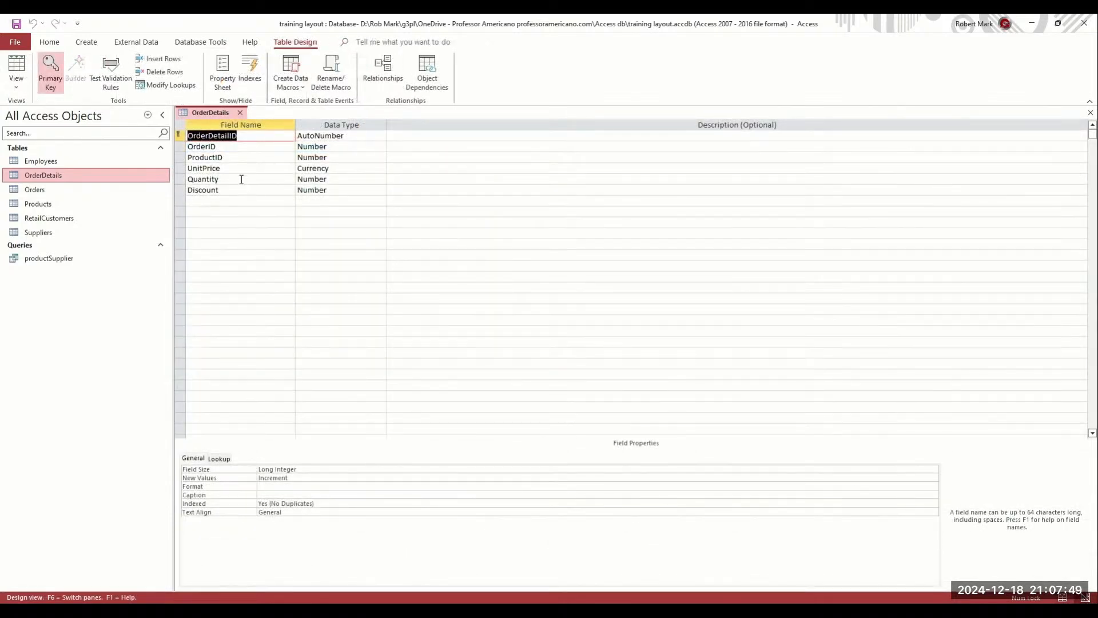
{"action": "left_click", "coordinate": [239, 179]}
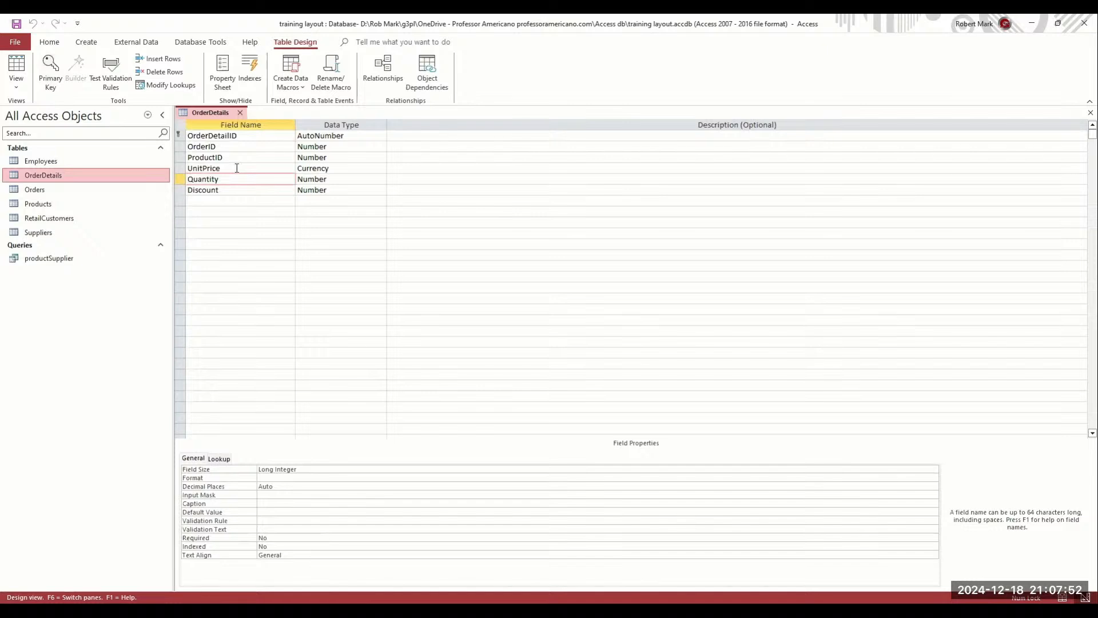
{"action": "left_click", "coordinate": [237, 169]}
{"action": "left_click", "coordinate": [275, 528]}
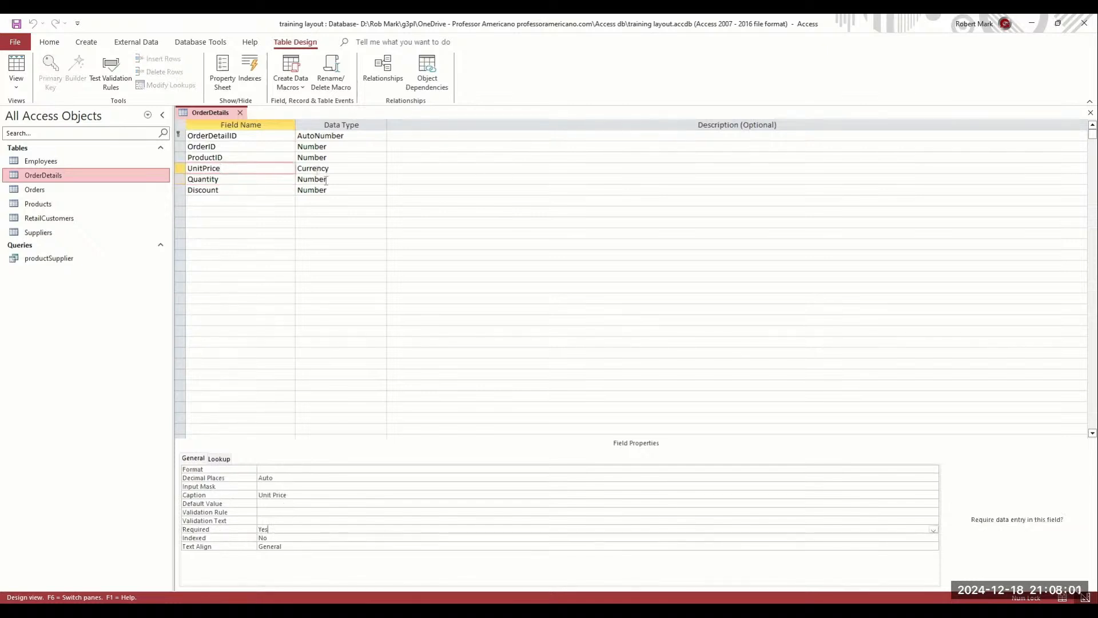
{"action": "left_click", "coordinate": [349, 179]}
{"action": "left_click", "coordinate": [337, 192]}
{"action": "left_click", "coordinate": [934, 470]}
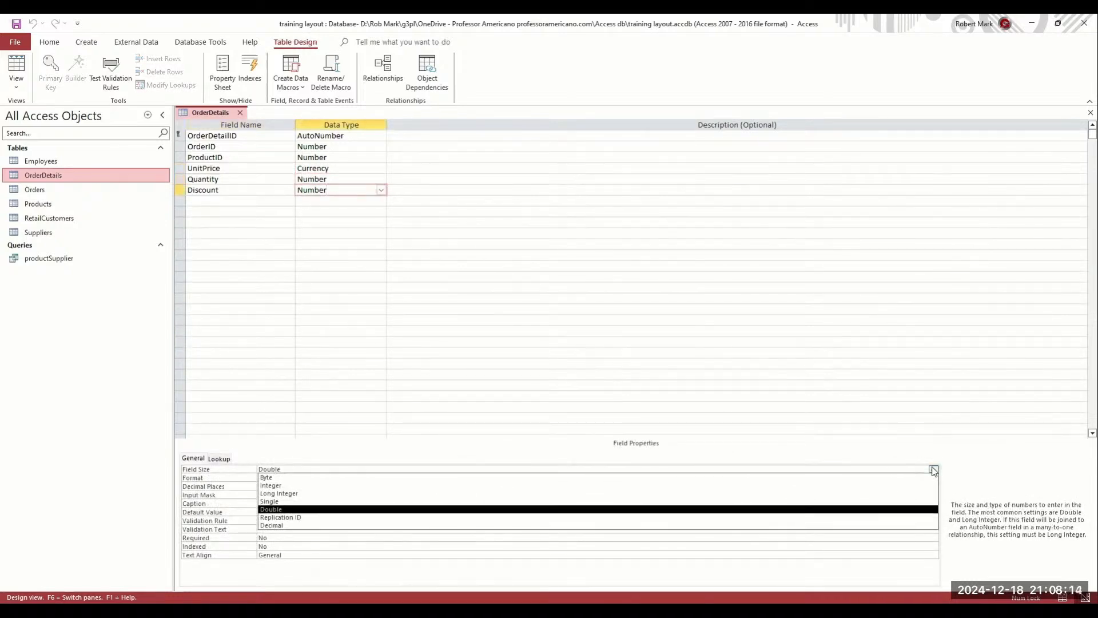
{"action": "left_click", "coordinate": [933, 471]}
{"action": "left_click", "coordinate": [933, 470]}
{"action": "key", "text": "Return"}
Open the Orders table records, expanding and collapsing order 1's order lines
{"action": "left_click", "coordinate": [241, 112]}
{"action": "double_click", "coordinate": [73, 190]}
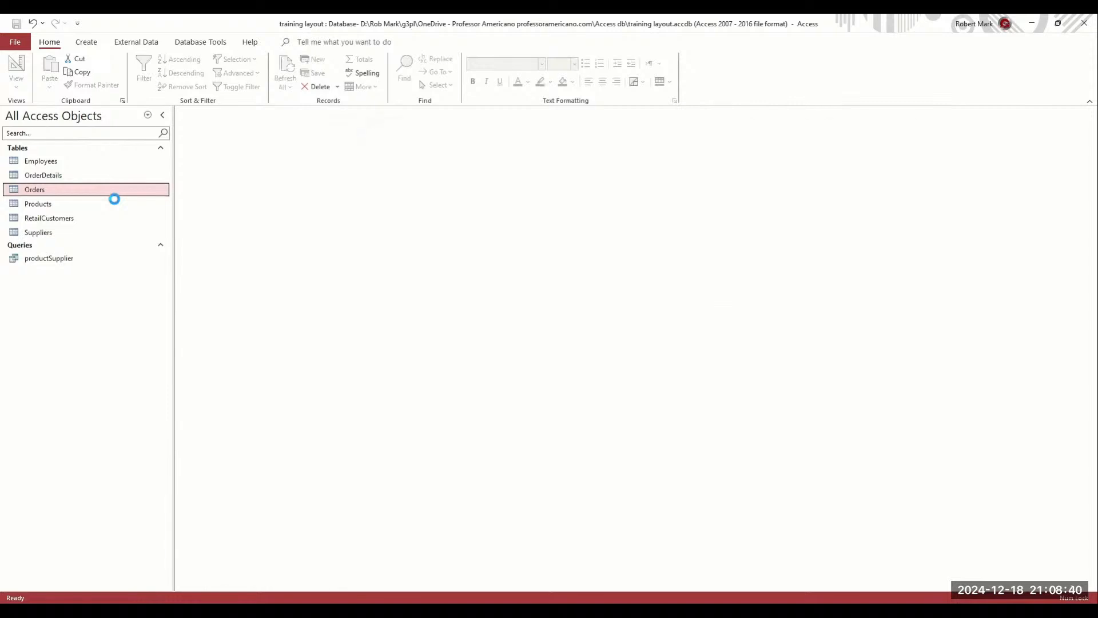
{"action": "left_click", "coordinate": [190, 137]}
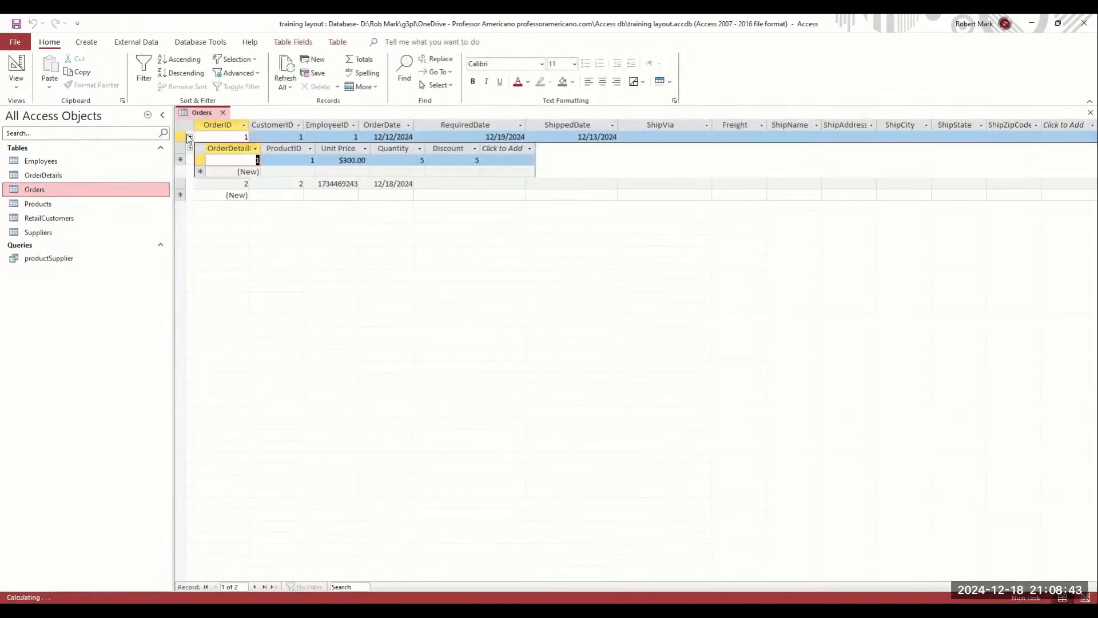
{"action": "left_click", "coordinate": [190, 136]}
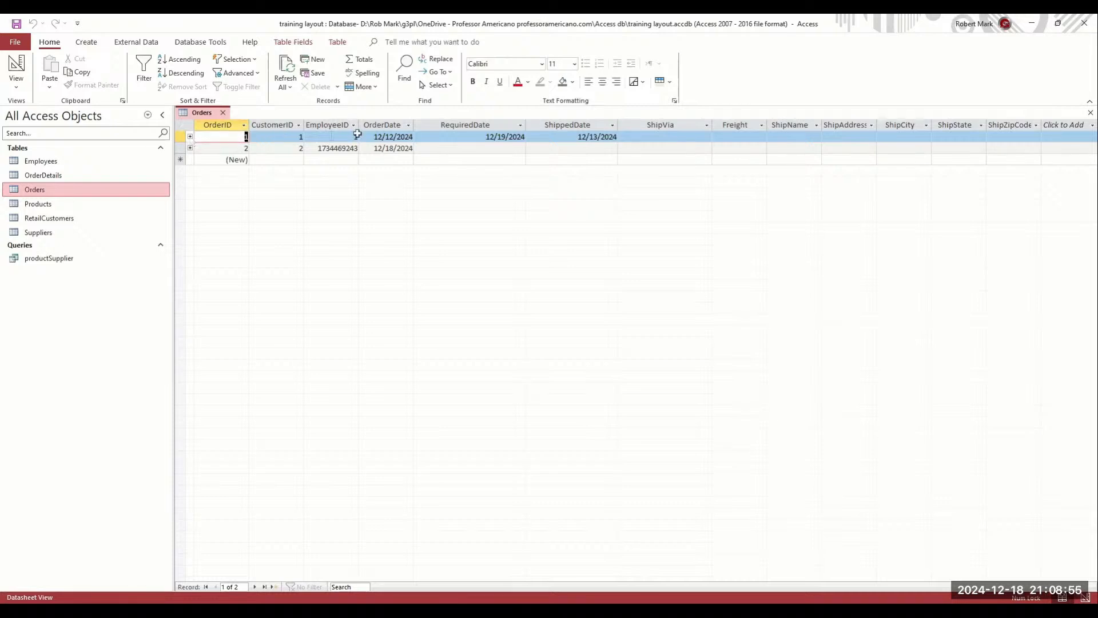
{"action": "right_click", "coordinate": [204, 112]}
{"action": "left_click", "coordinate": [234, 156]}
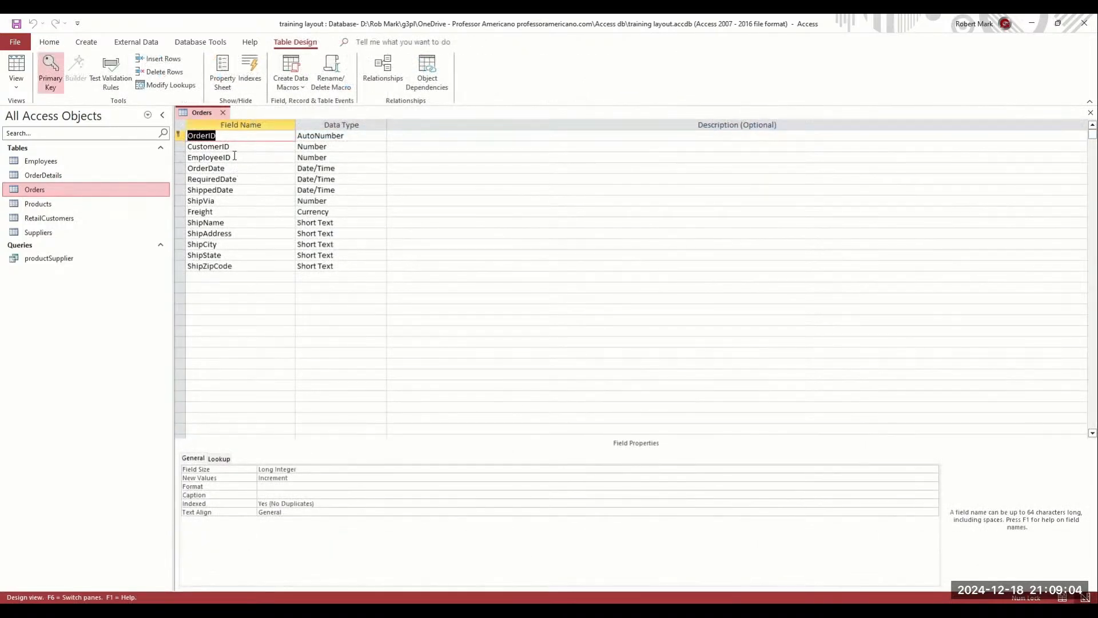
{"action": "left_click", "coordinate": [231, 168]}
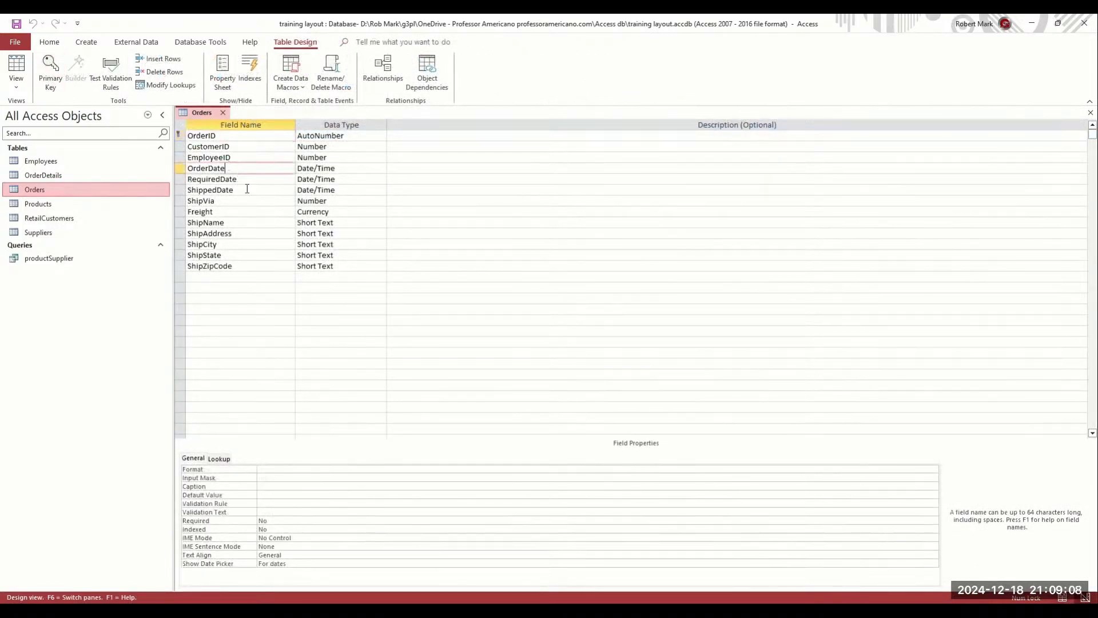
{"action": "double_click", "coordinate": [208, 168]}
{"action": "key", "text": "ctrl+c"}
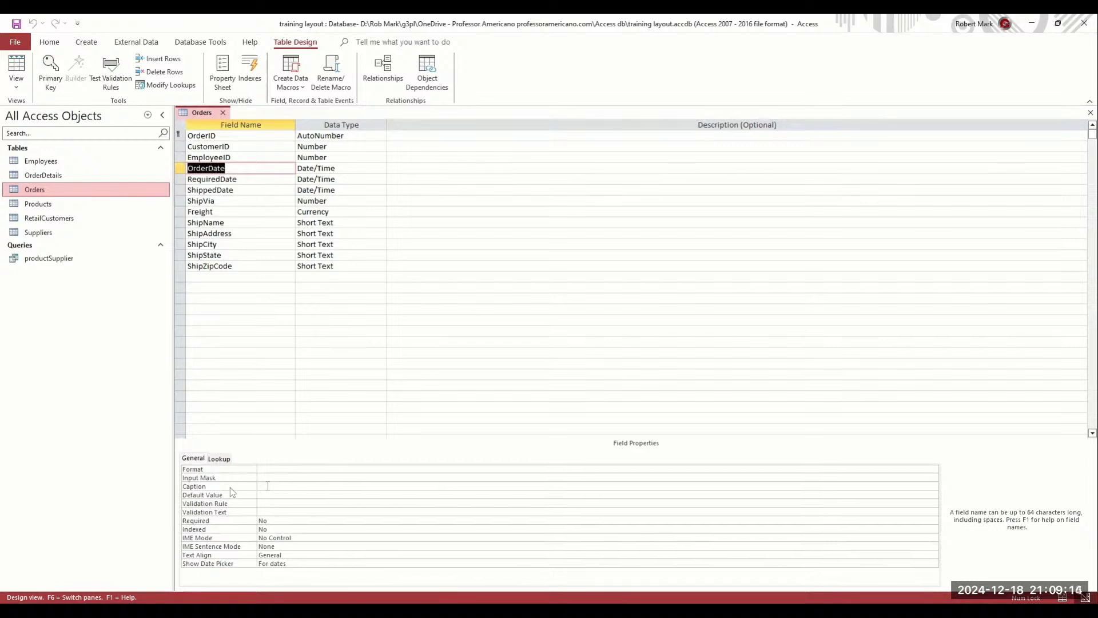
{"action": "left_click", "coordinate": [287, 486]}
{"action": "key", "text": "ctrl+v"}
{"action": "left_click", "coordinate": [273, 487]}
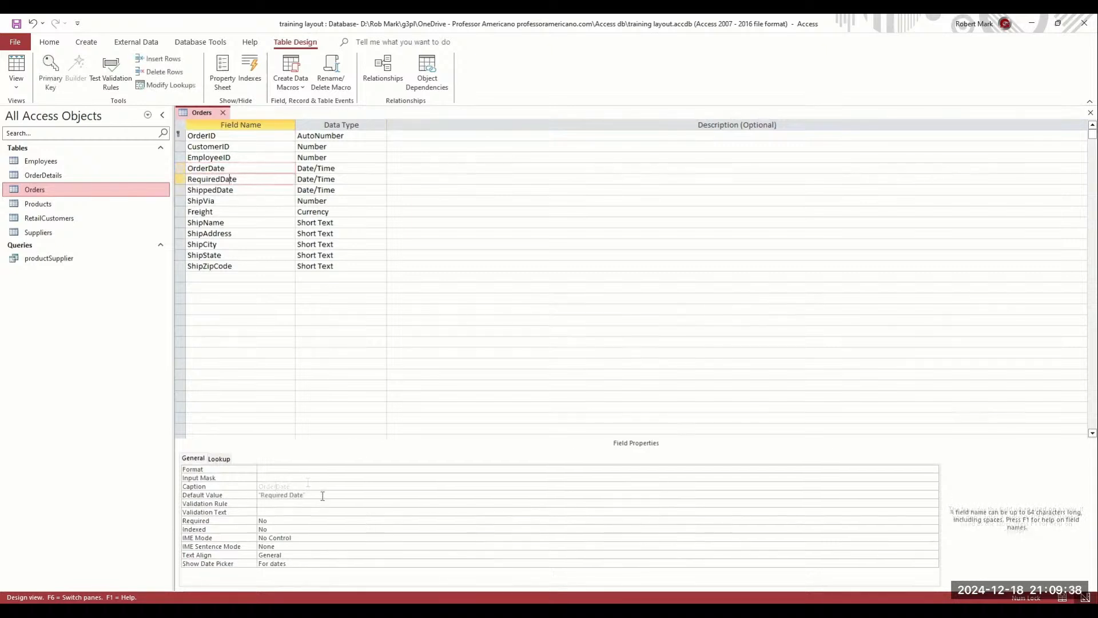
{"action": "left_click_drag", "start_coordinate": [321, 495], "coordinate": [219, 488]}
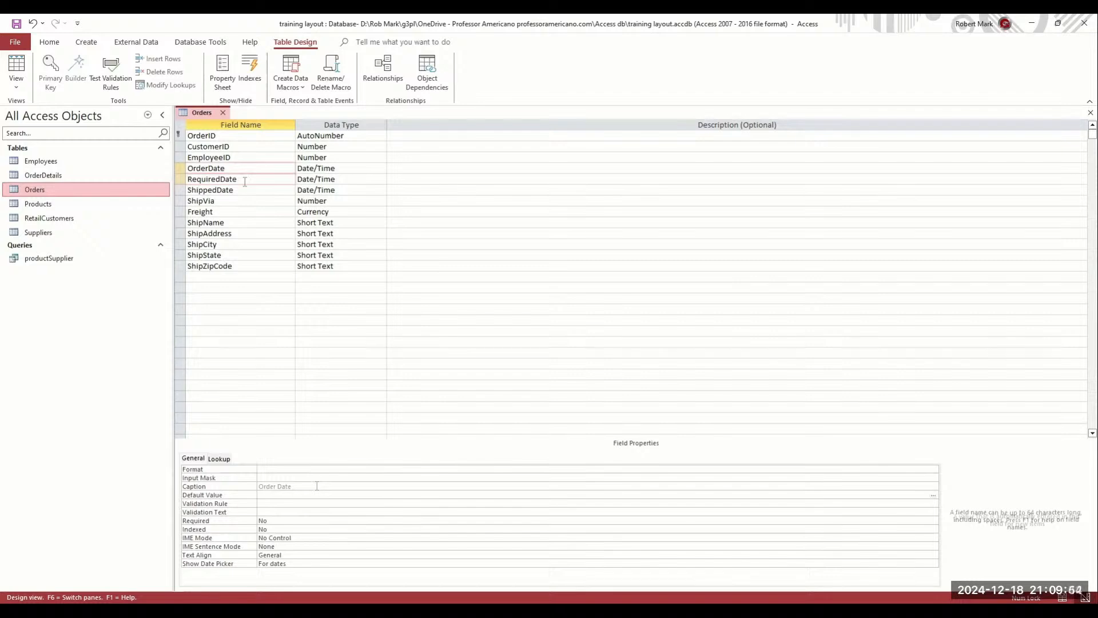
{"action": "left_click", "coordinate": [246, 191]}
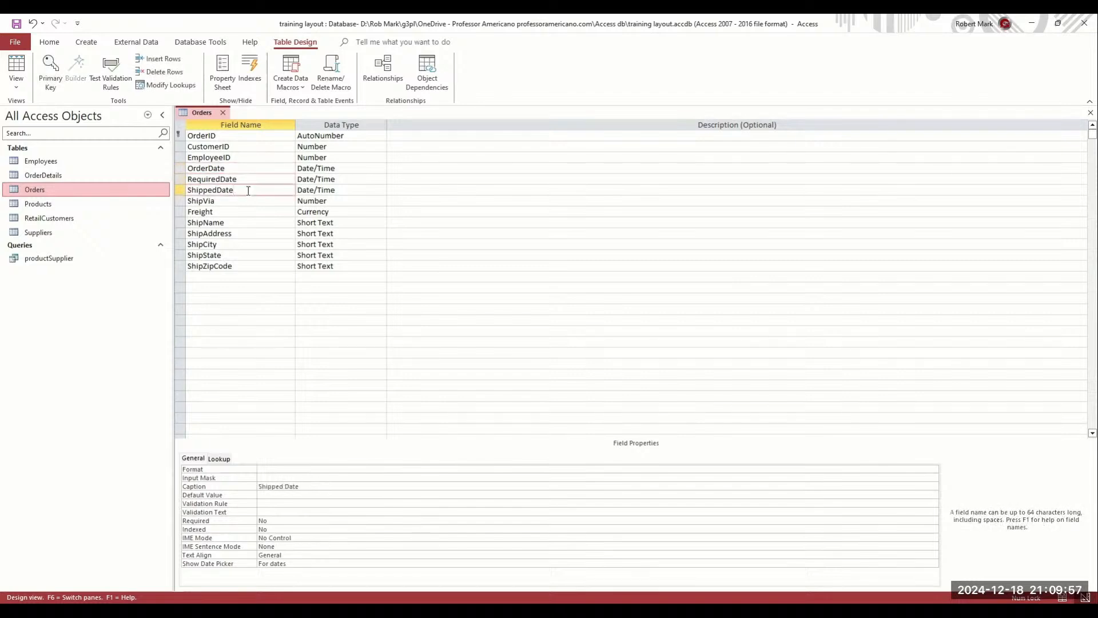
{"action": "double_click", "coordinate": [246, 201]}
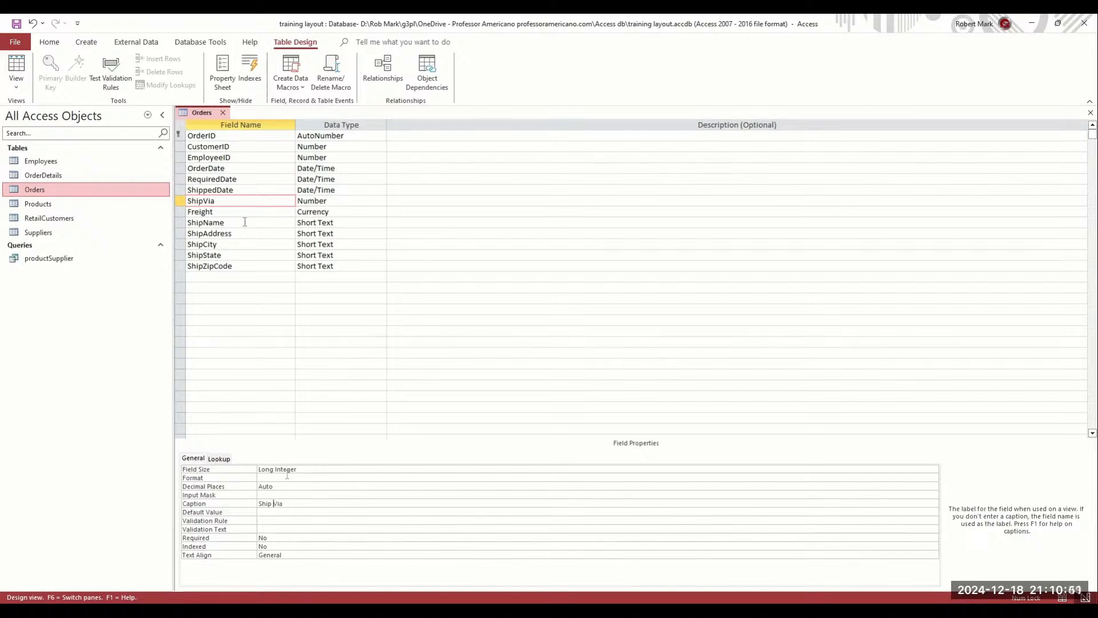
{"action": "double_click", "coordinate": [204, 222]}
{"action": "key", "text": "ctrl+c"}
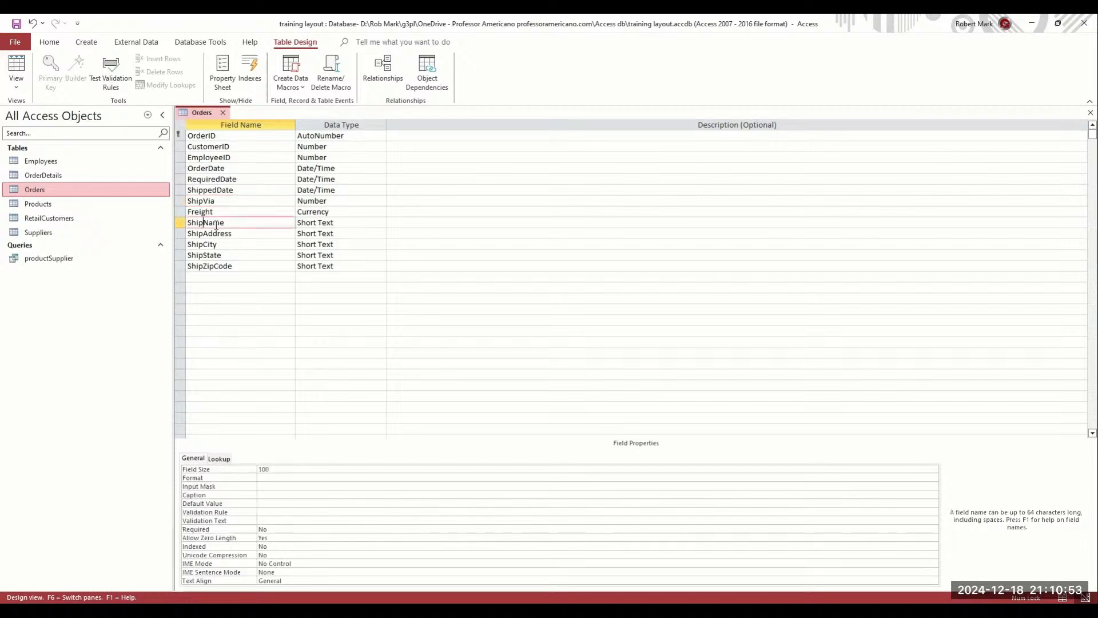
{"action": "left_click", "coordinate": [294, 495]}
{"action": "key", "text": "ctrl+v"}
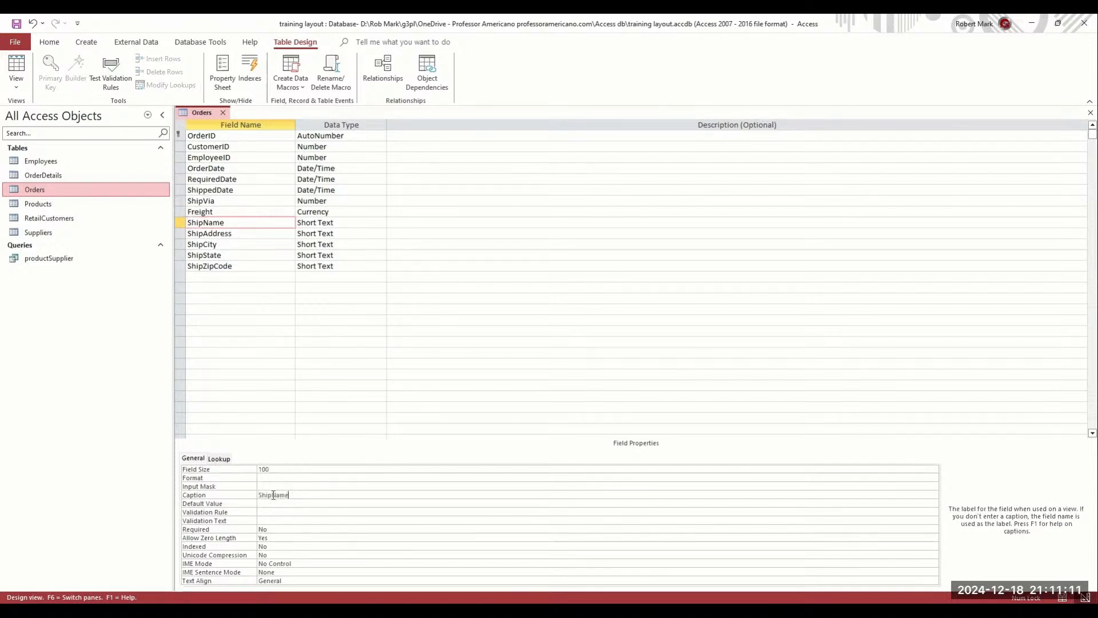
{"action": "left_click", "coordinate": [239, 234]}
{"action": "key", "text": "shift+Home"}
{"action": "key", "text": "ctrl+c"}
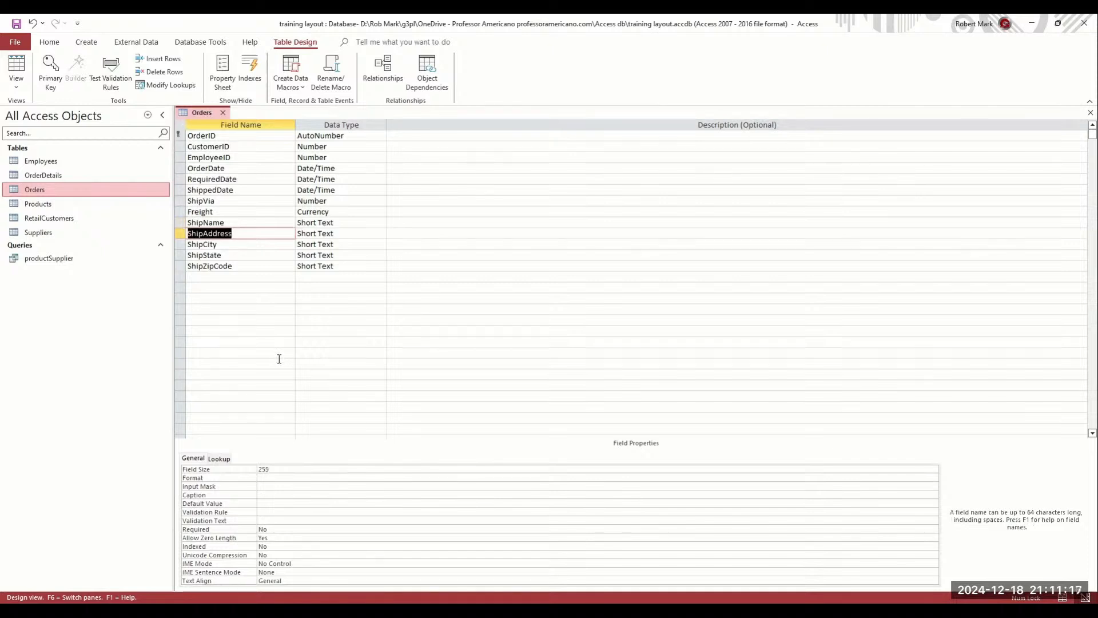
{"action": "left_click", "coordinate": [273, 494]}
{"action": "key", "text": "ctrl+v"}
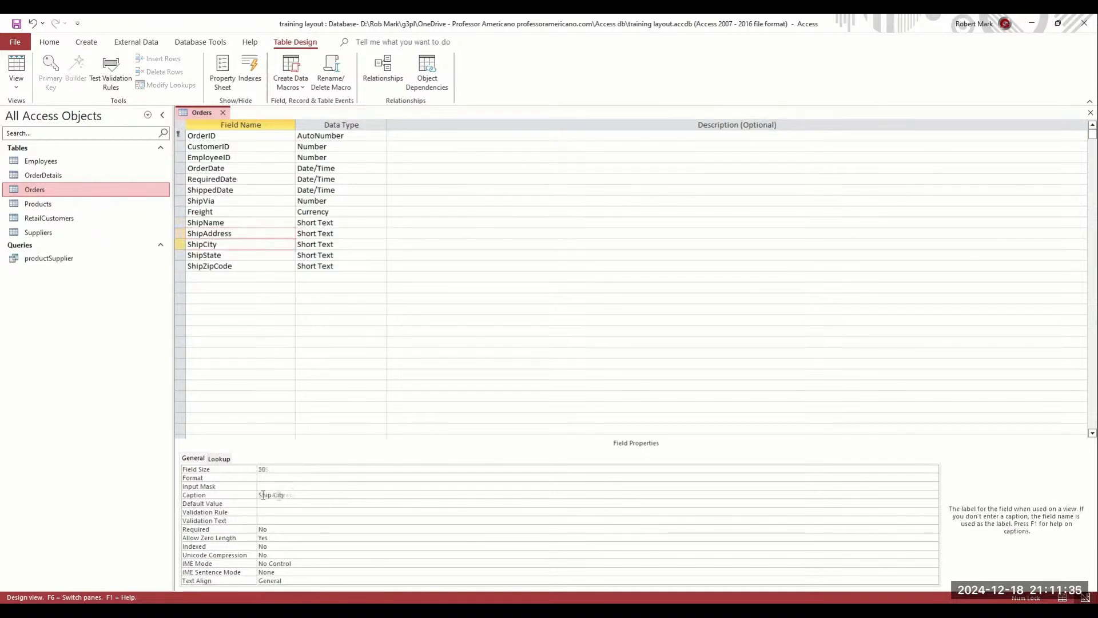
{"action": "key", "text": "Up"}
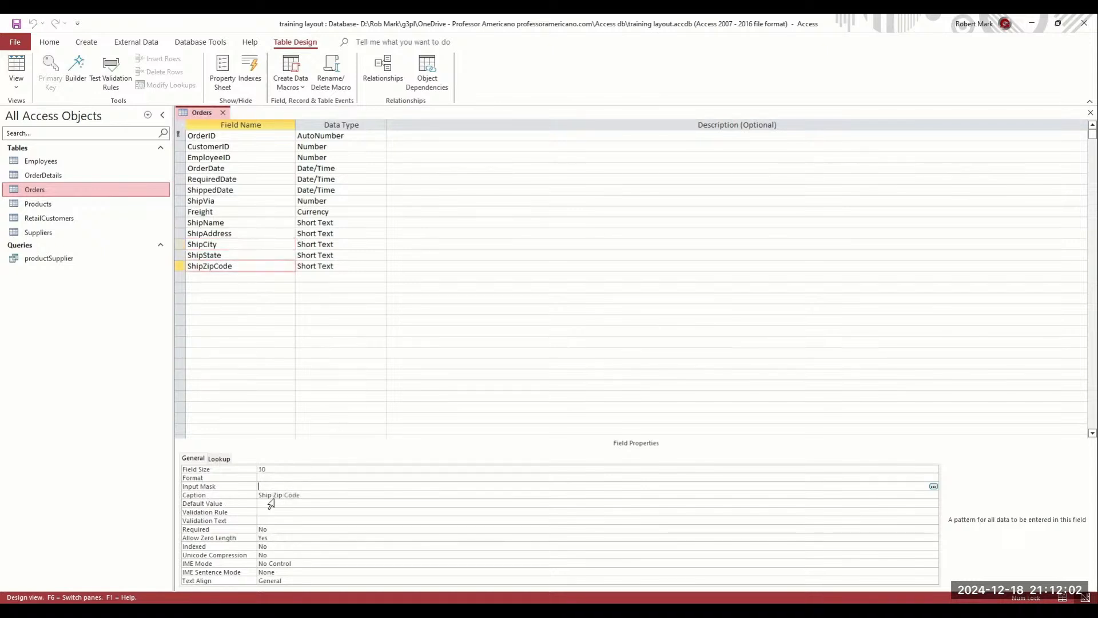
{"action": "left_click", "coordinate": [273, 495]}
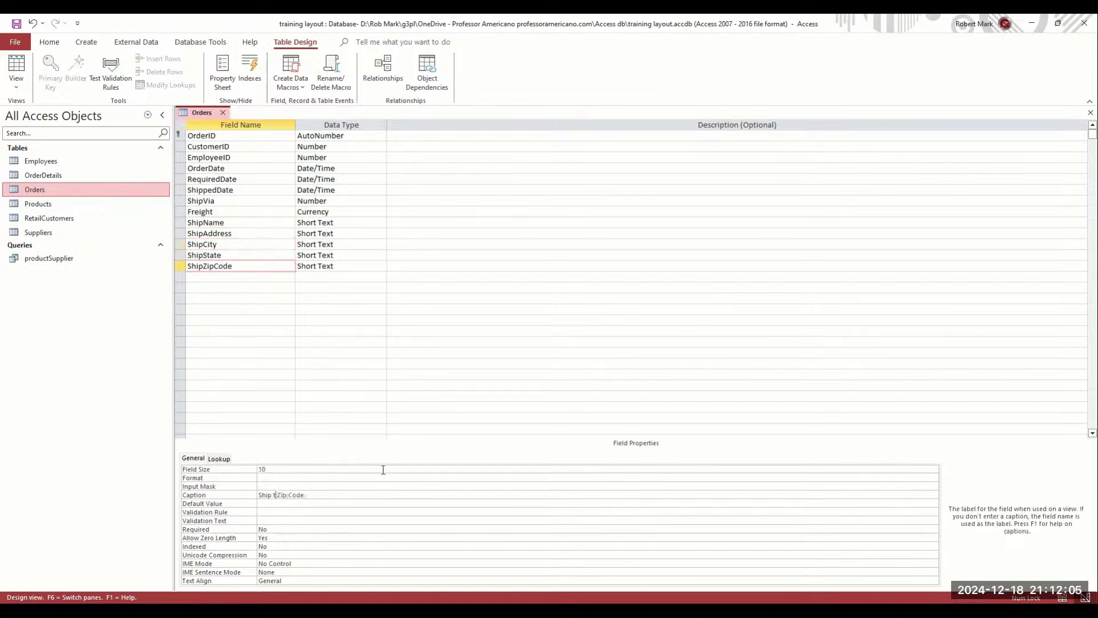
{"action": "key", "text": "Return"}
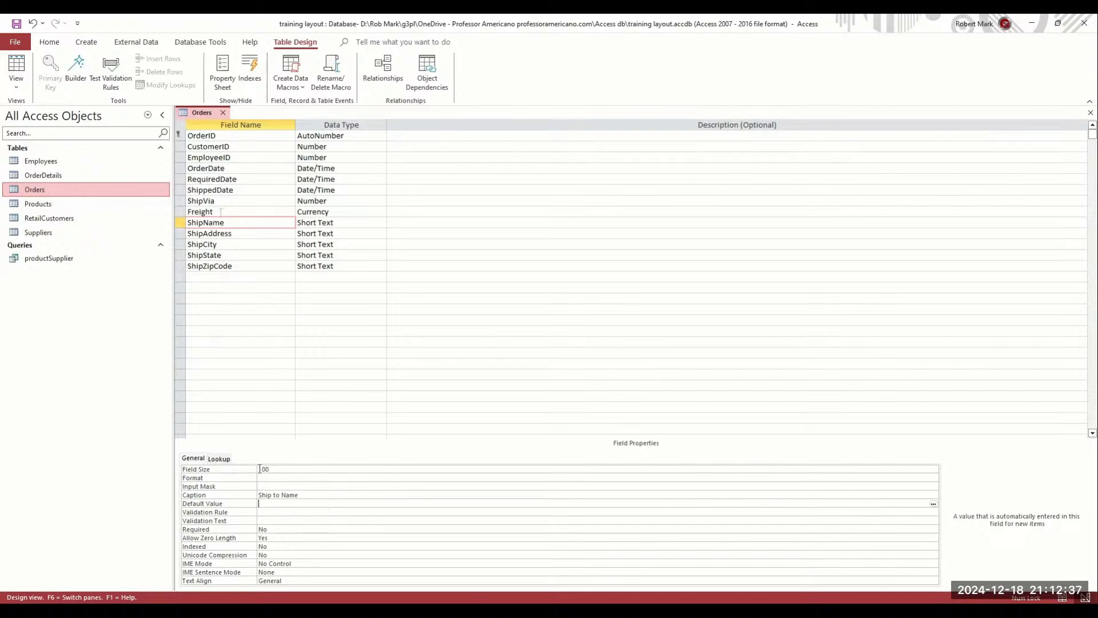
{"action": "left_click", "coordinate": [251, 157]}
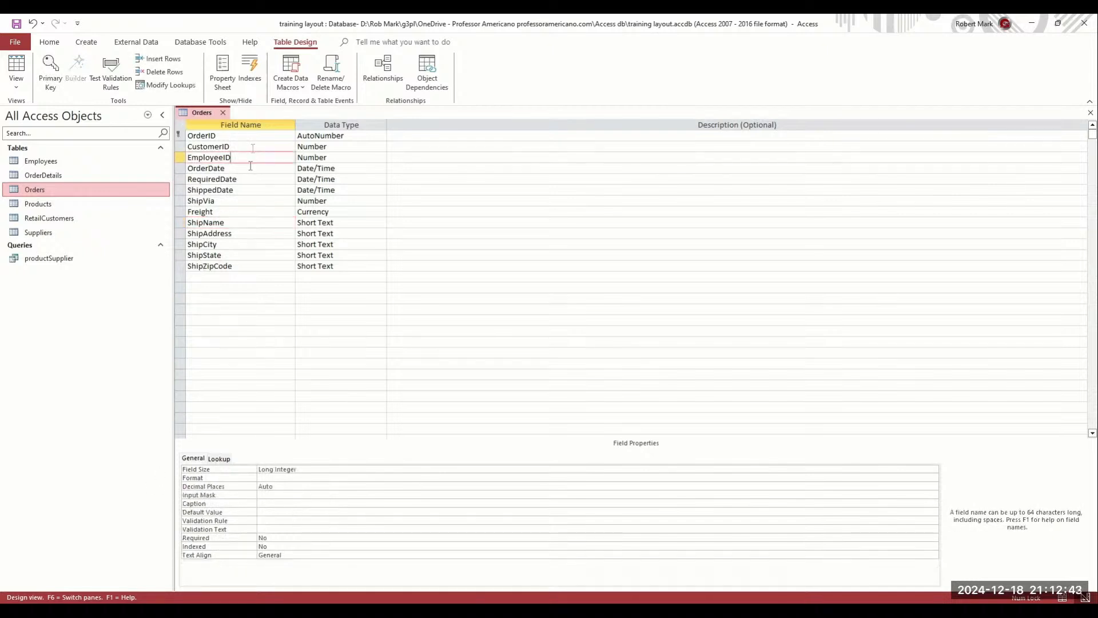
{"action": "left_click", "coordinate": [250, 167]}
{"action": "left_click", "coordinate": [254, 179]}
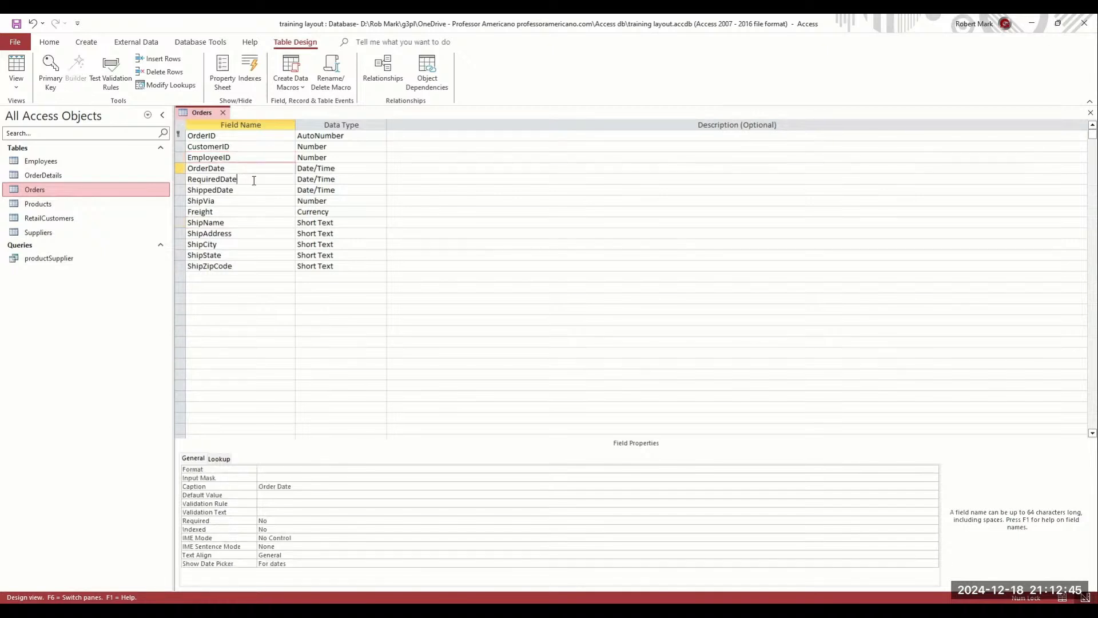
{"action": "left_click", "coordinate": [253, 196]}
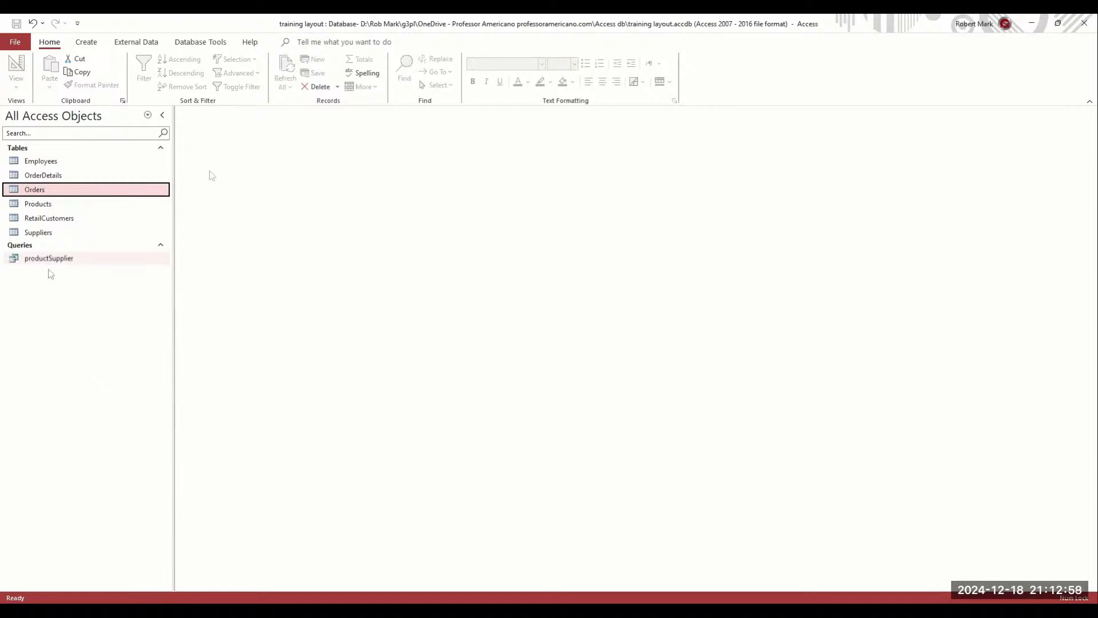
Switch to the Create ribbon and select the OrderDetails table in the navigation pane
{"action": "left_click", "coordinate": [88, 43]}
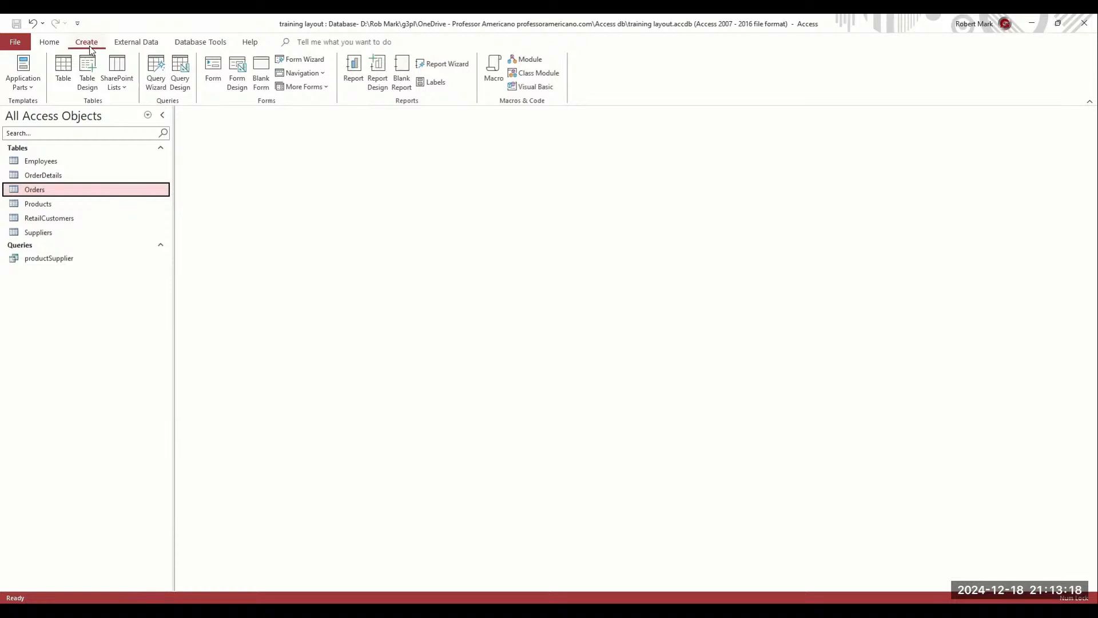
{"action": "left_click", "coordinate": [50, 178]}
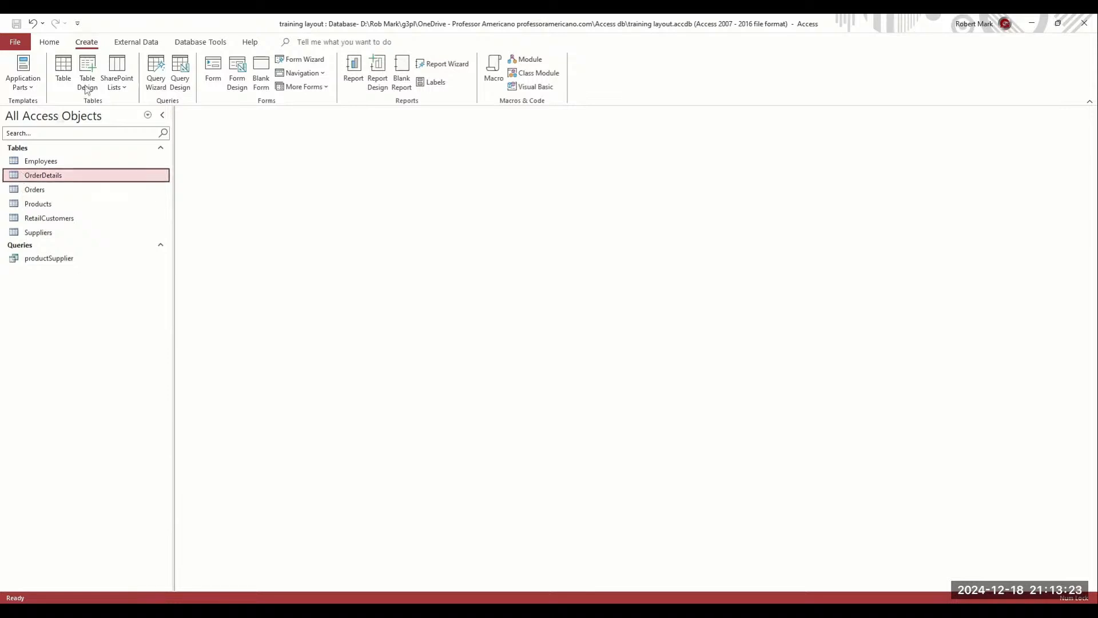
Create a blank Form1 in Layout View and redisplay its Field List
{"action": "left_click", "coordinate": [260, 70]}
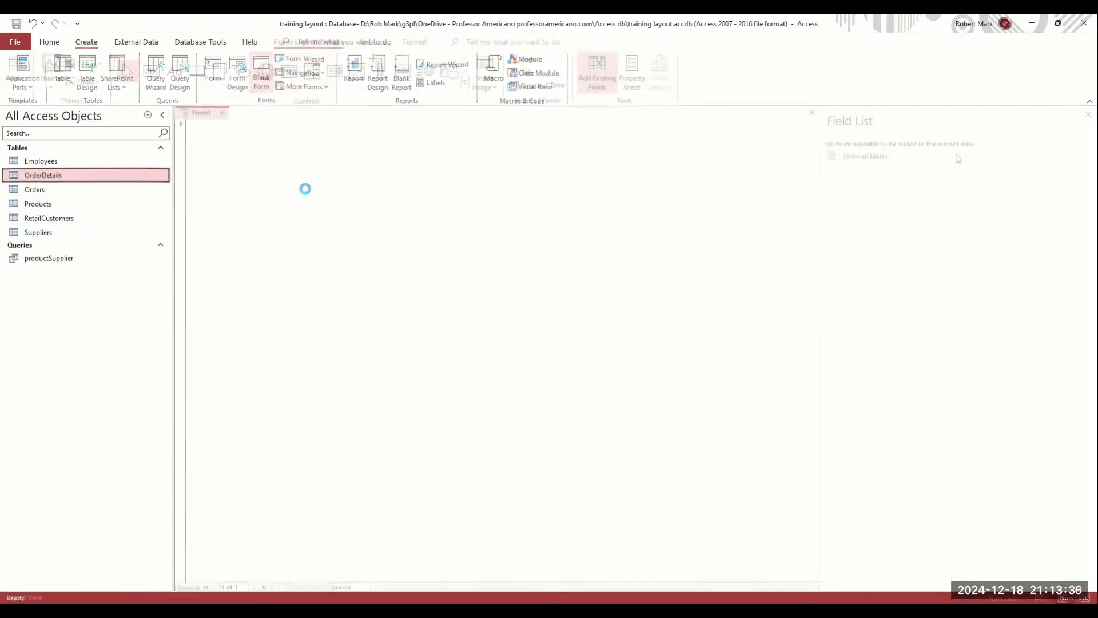
{"action": "left_click", "coordinate": [1087, 114]}
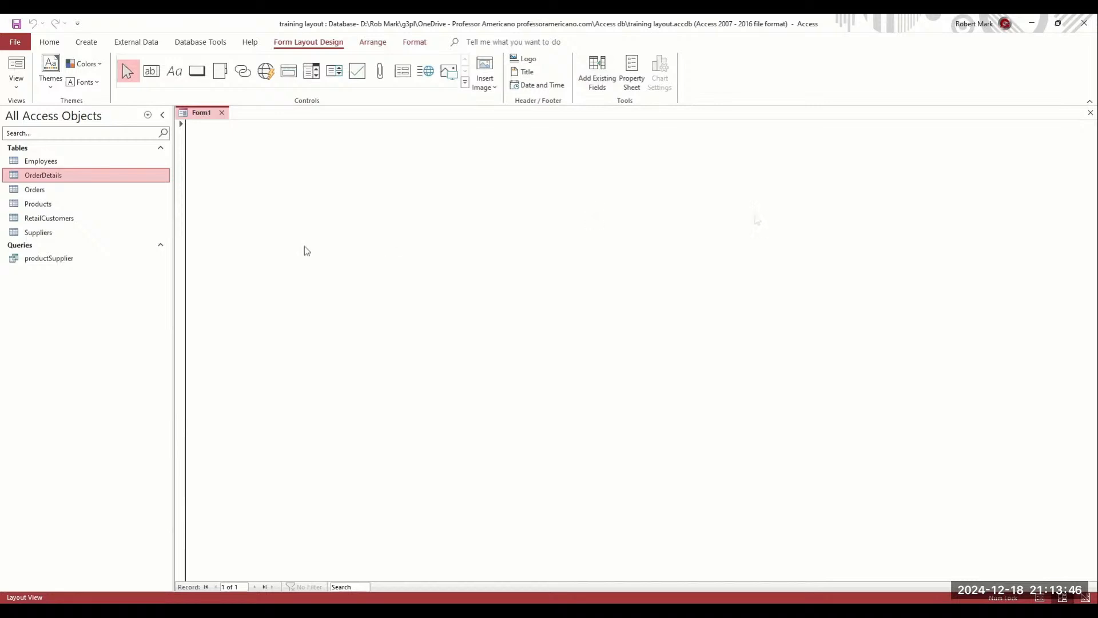
{"action": "left_click", "coordinate": [597, 73]}
Set the blank form's Record Source to OrderDetails in the Property Sheet's Data tab
{"action": "left_click", "coordinate": [876, 158]}
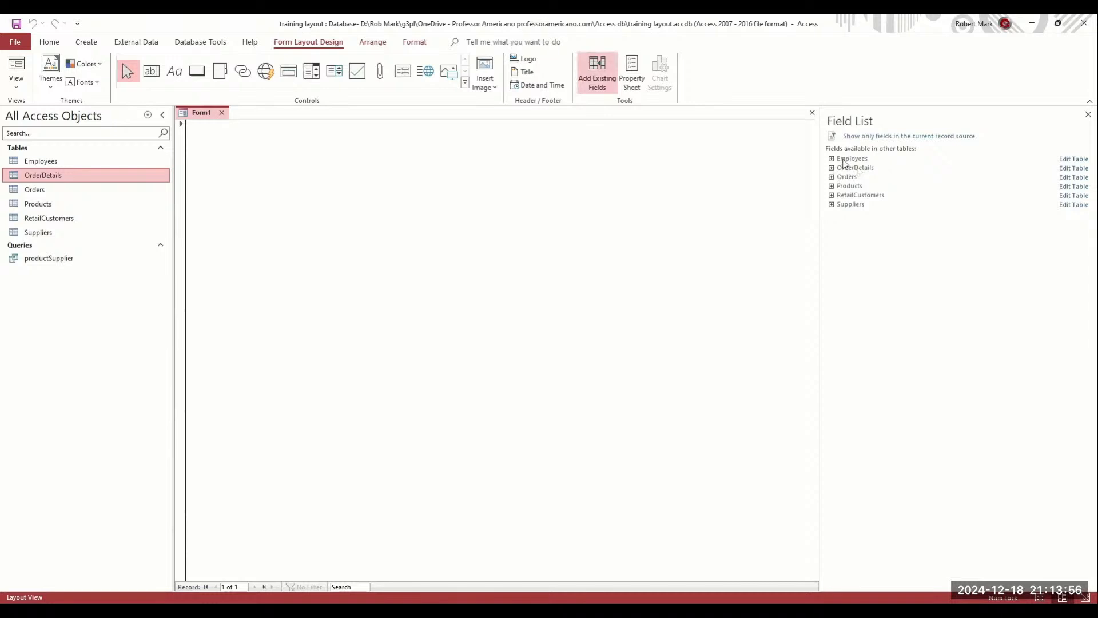
{"action": "left_click", "coordinate": [632, 73]}
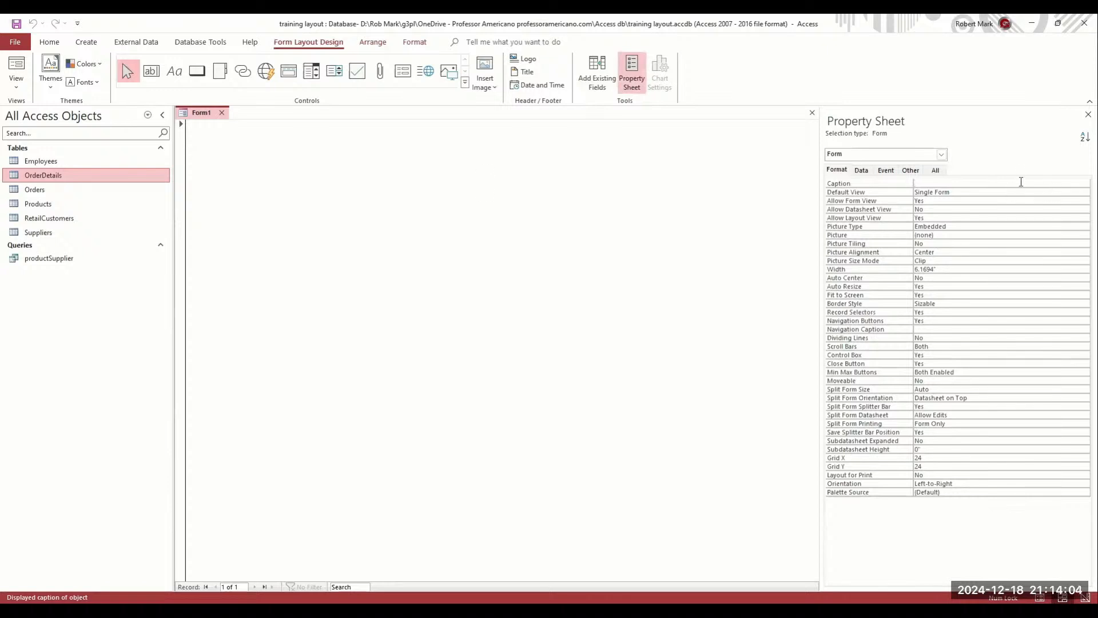
{"action": "left_click", "coordinate": [862, 170]}
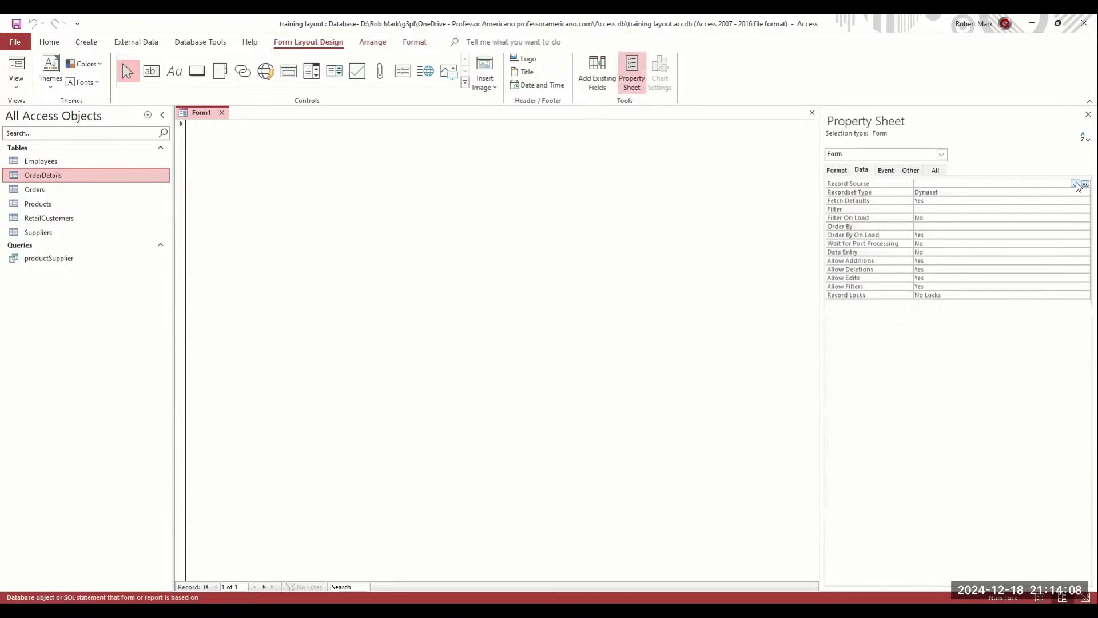
{"action": "left_click", "coordinate": [1075, 184]}
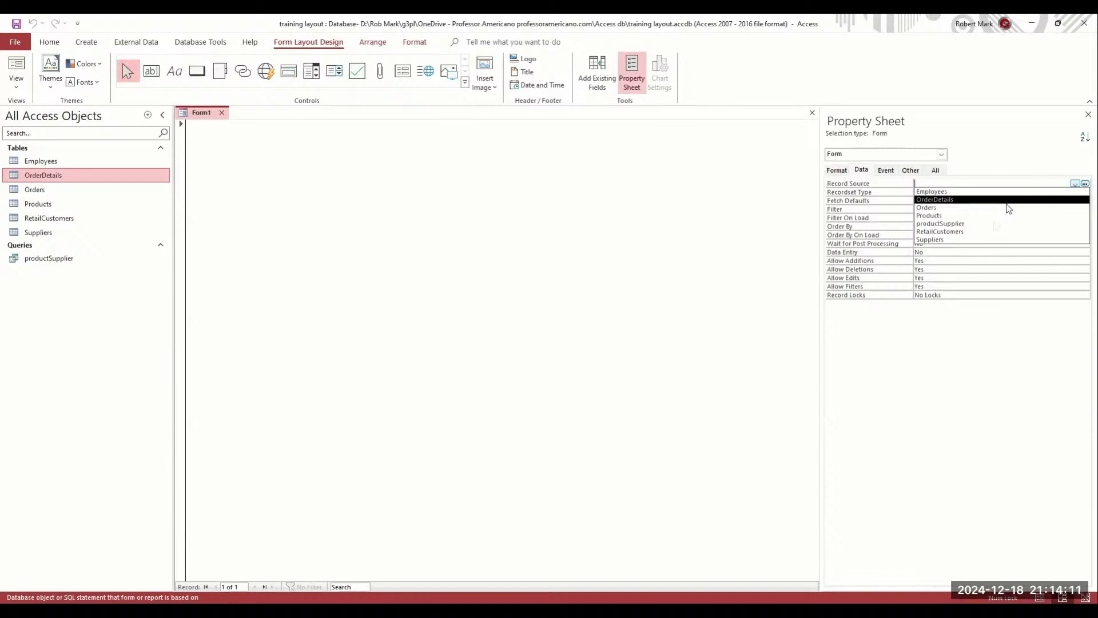
{"action": "left_click", "coordinate": [981, 202]}
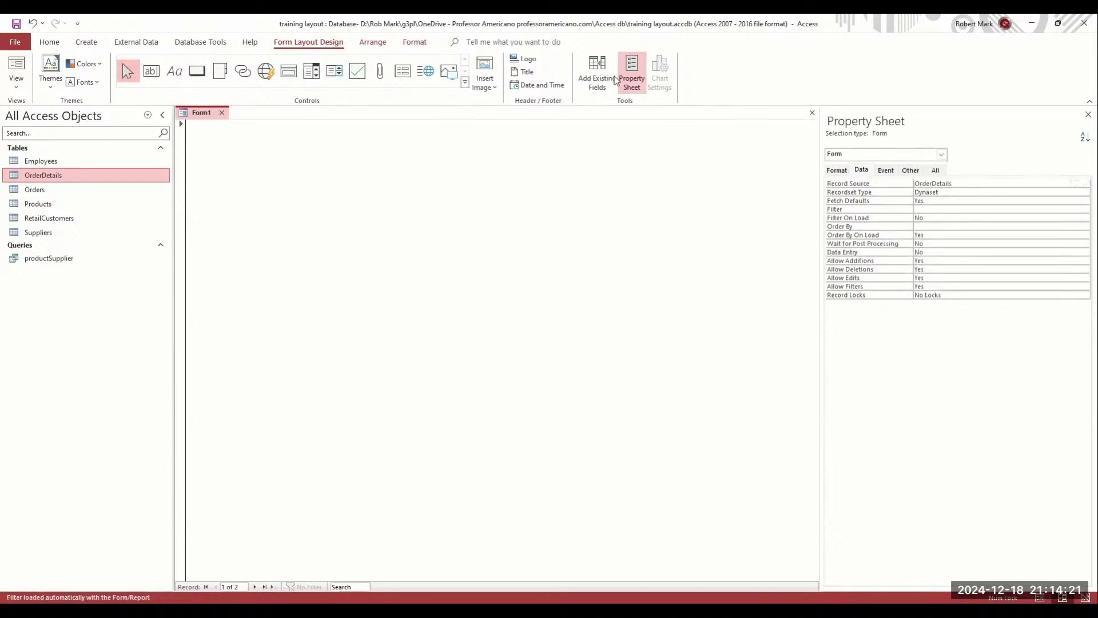
Drag all six OrderDetails fields onto the form and switch it to Design View
{"action": "left_click", "coordinate": [608, 69]}
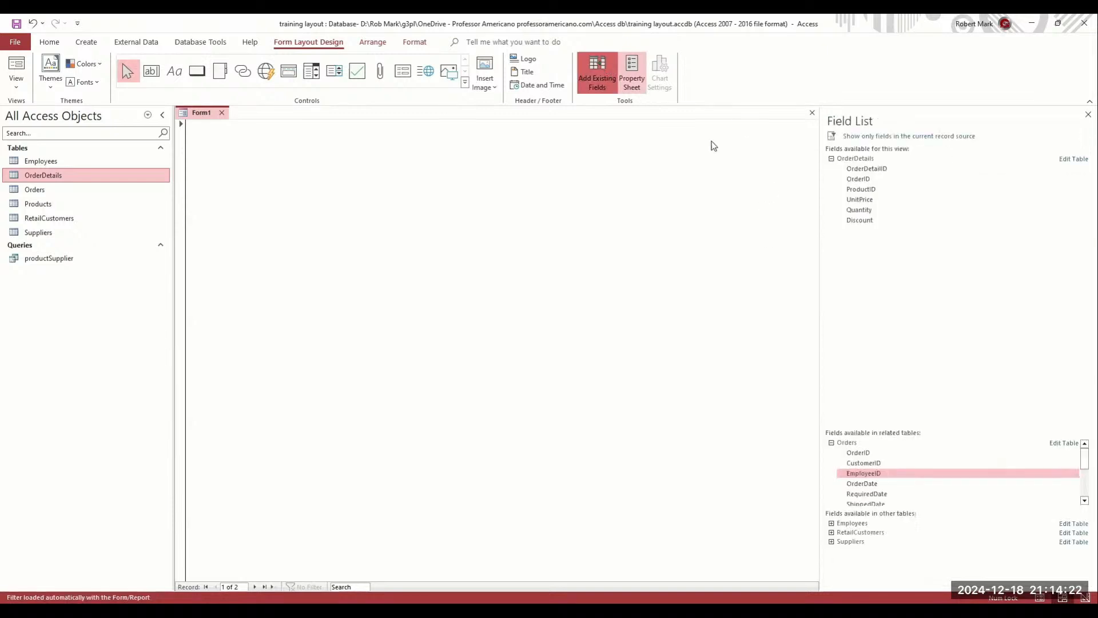
{"action": "left_click", "coordinate": [866, 170]}
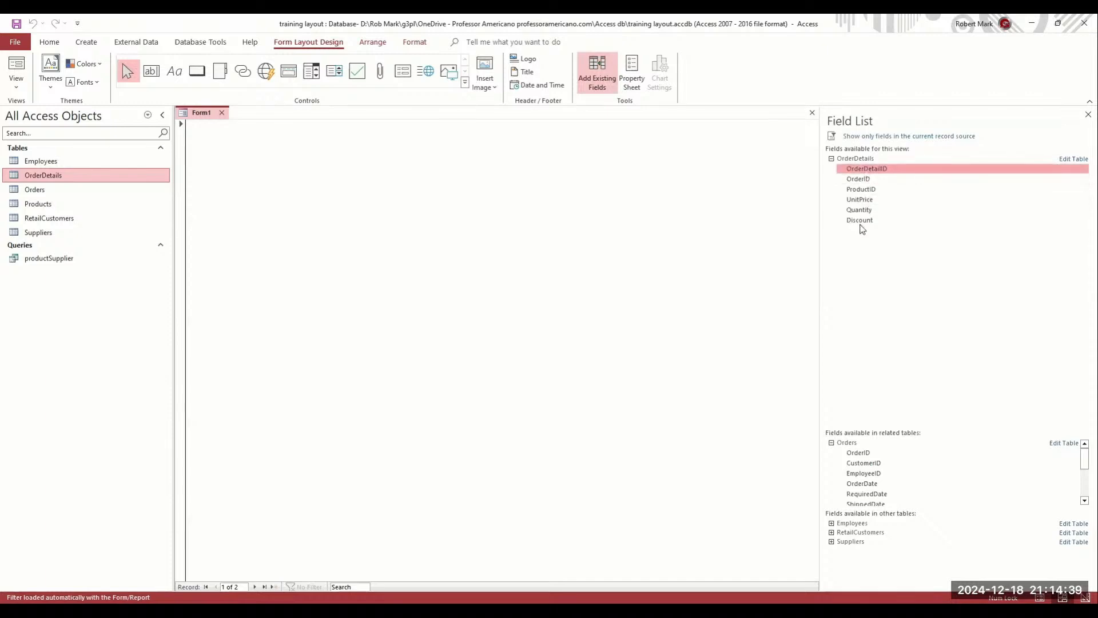
{"action": "left_click", "coordinate": [863, 221], "text": "shift"}
{"action": "left_click_drag", "start_coordinate": [863, 222], "coordinate": [579, 216]}
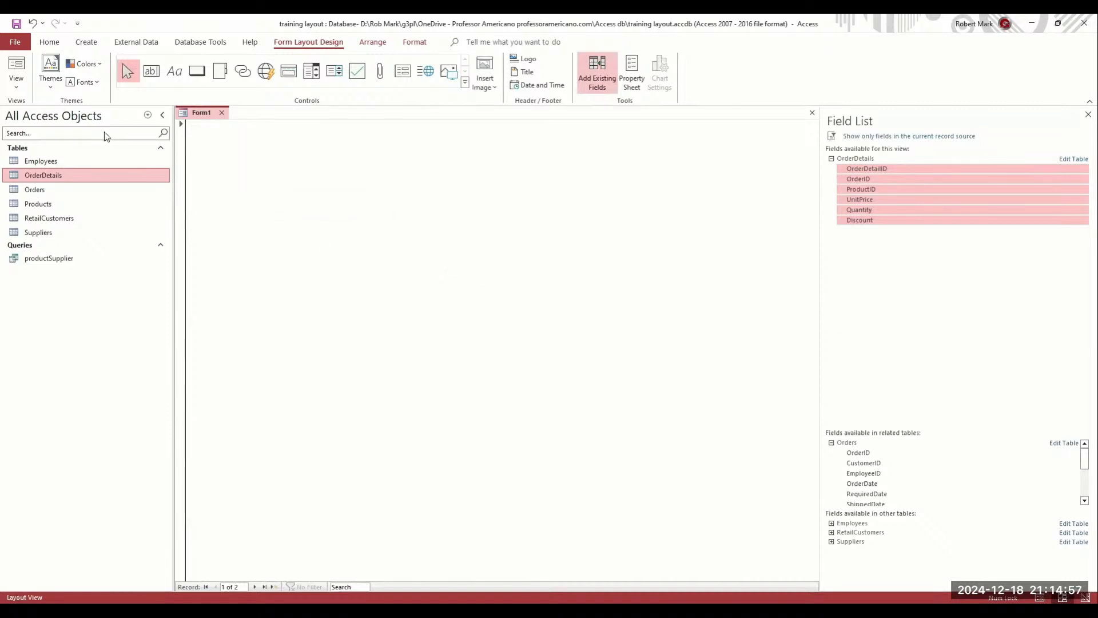
{"action": "left_click", "coordinate": [24, 93]}
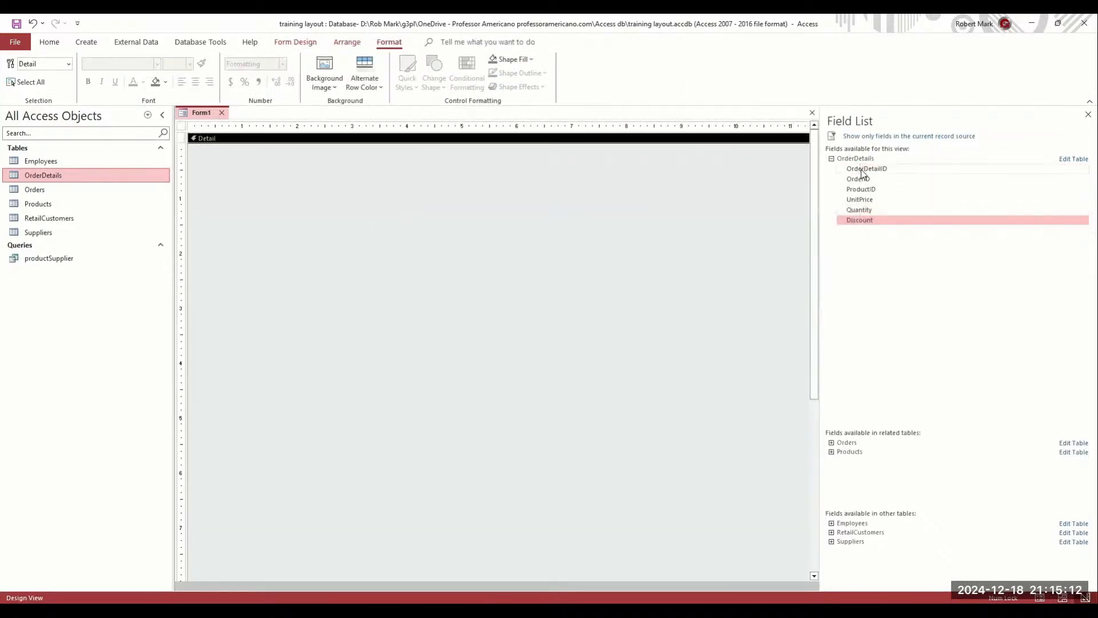
Drop the six OrderDetails fields into the Detail section, reposition them, and enlarge Detail
{"action": "left_click", "coordinate": [862, 168], "text": "shift"}
{"action": "left_click_drag", "start_coordinate": [398, 208], "coordinate": [399, 209]}
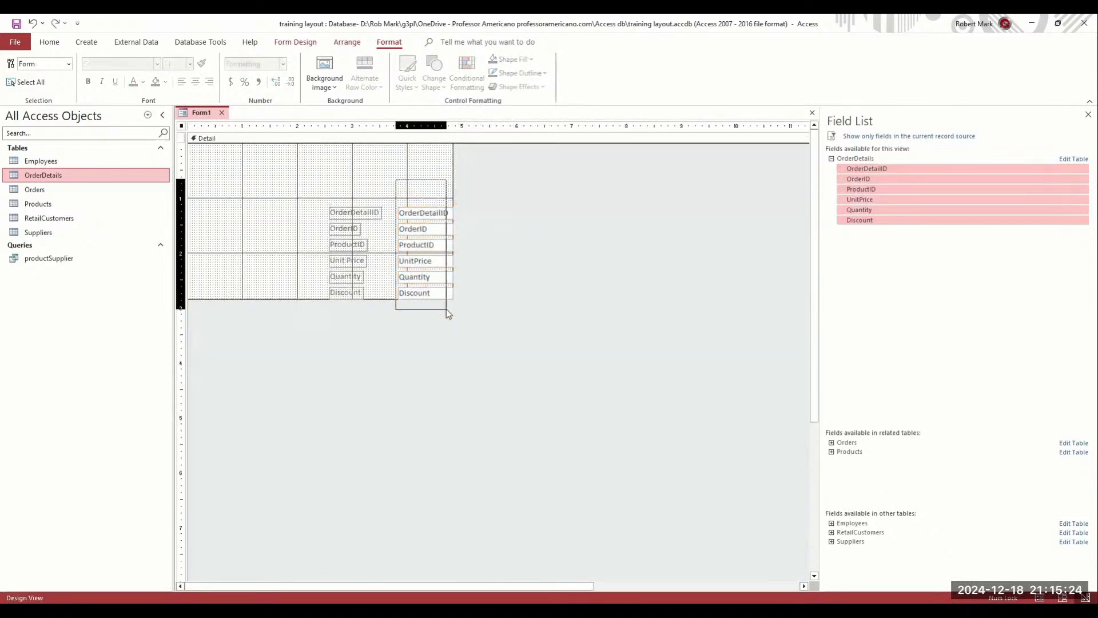
{"action": "left_click_drag", "start_coordinate": [431, 276], "coordinate": [381, 240]}
{"action": "left_click_drag", "start_coordinate": [412, 299], "coordinate": [426, 440]}
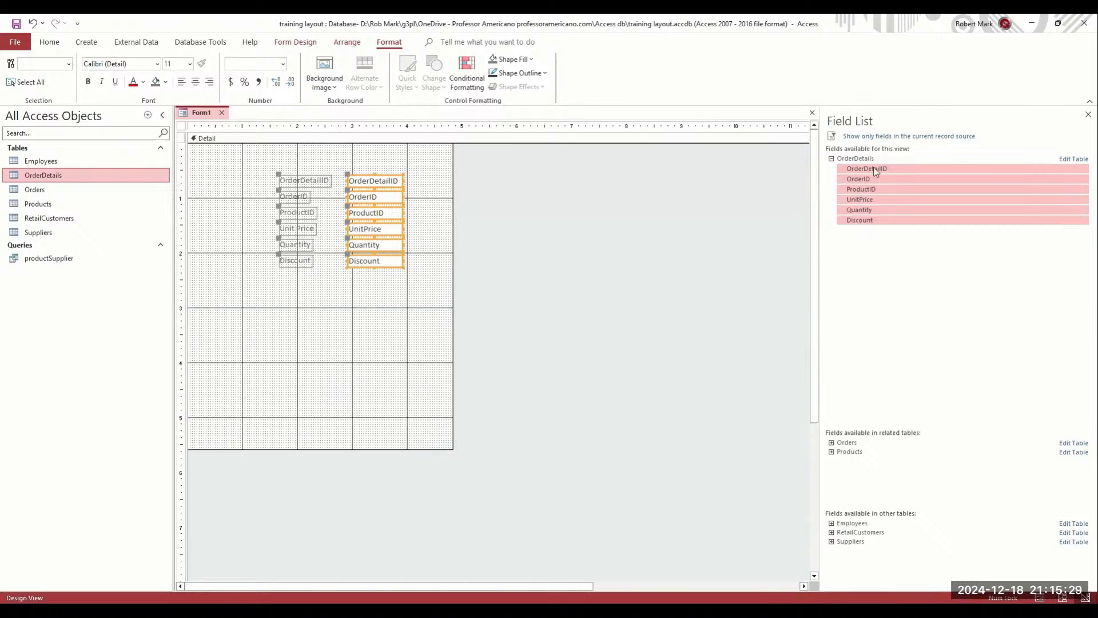
Select the whole form in the Property Sheet and bring up its Default View choices
{"action": "left_click", "coordinate": [295, 42]}
{"action": "left_click", "coordinate": [836, 71]}
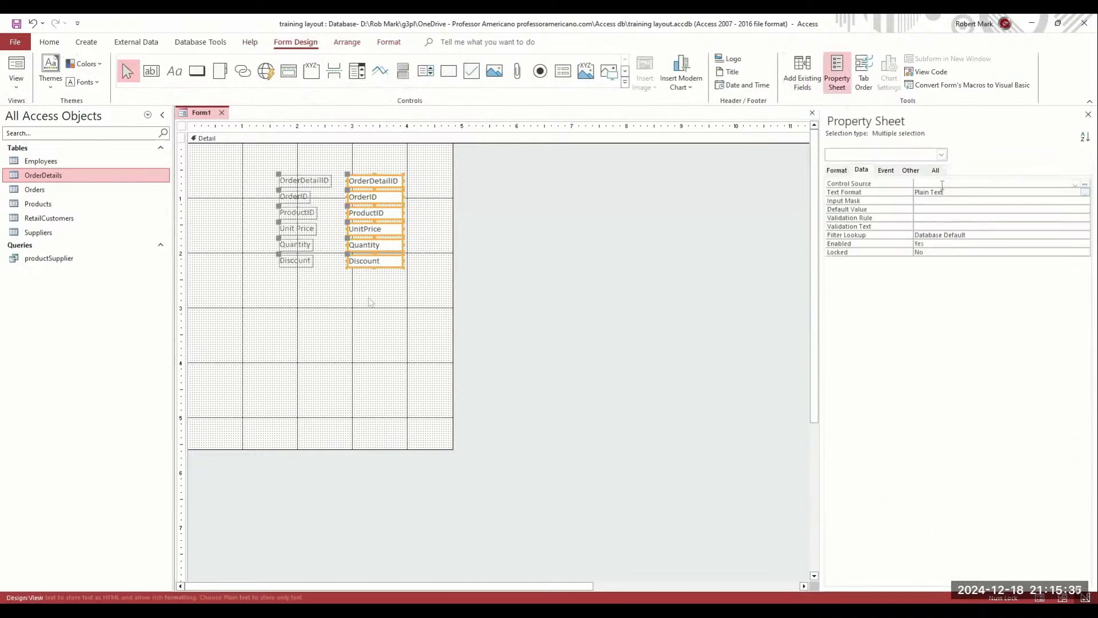
{"action": "left_click", "coordinate": [371, 302]}
{"action": "left_click", "coordinate": [837, 170]}
{"action": "key", "text": "ctrl+r"}
{"action": "left_click", "coordinate": [1080, 194]}
{"action": "left_click", "coordinate": [1084, 193]}
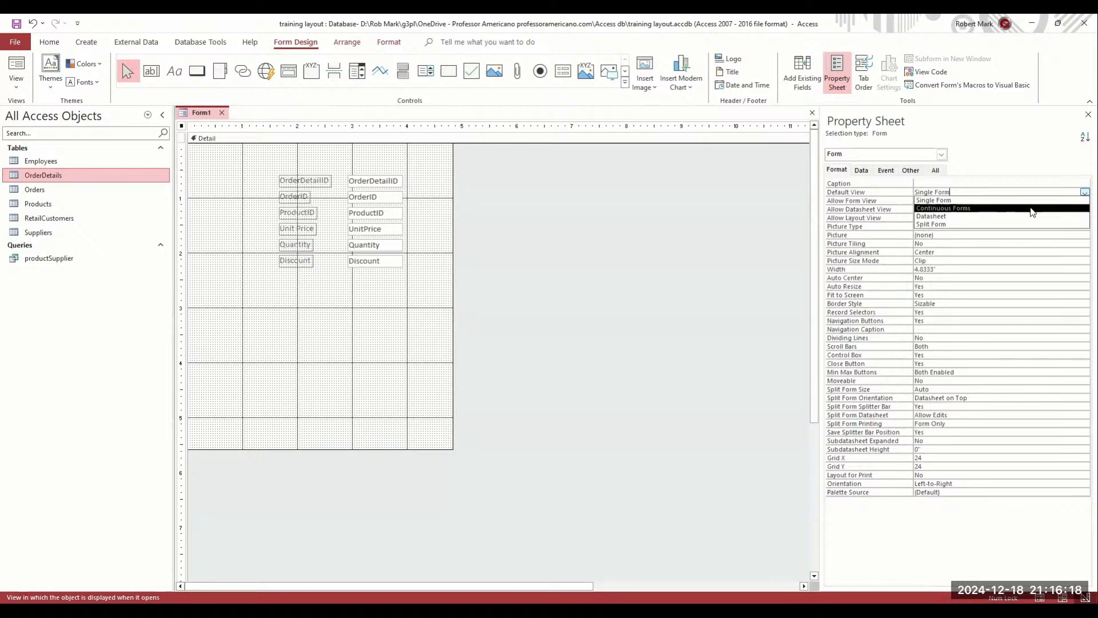
Preview the form as Datasheet, then set its Default View to Continuous Forms
{"action": "left_click", "coordinate": [971, 216]}
{"action": "left_click", "coordinate": [16, 68]}
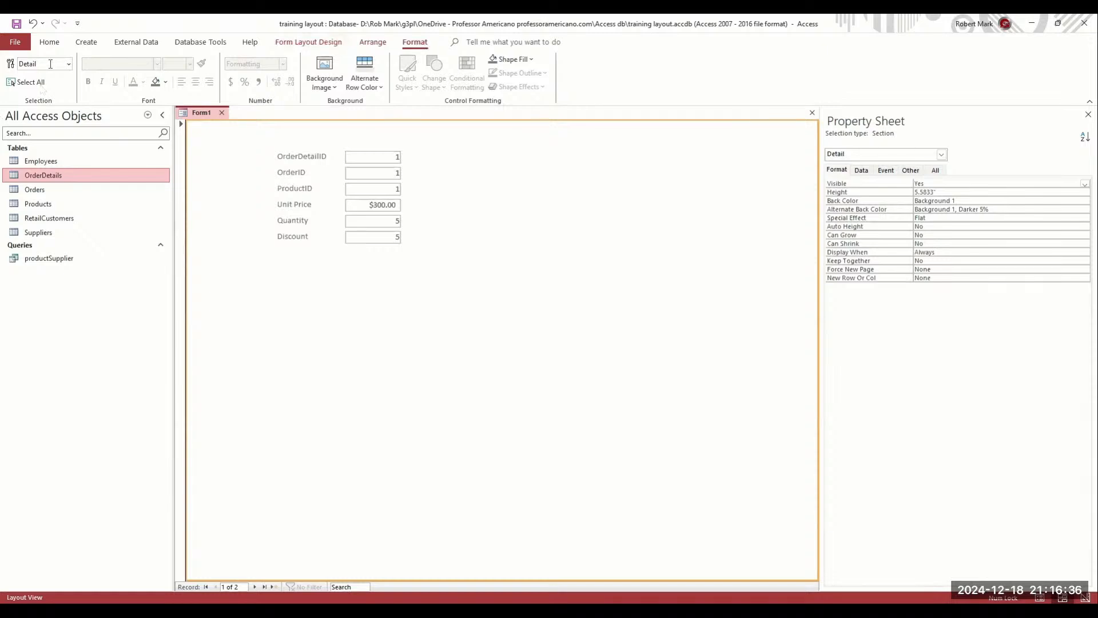
{"action": "left_click", "coordinate": [322, 43]}
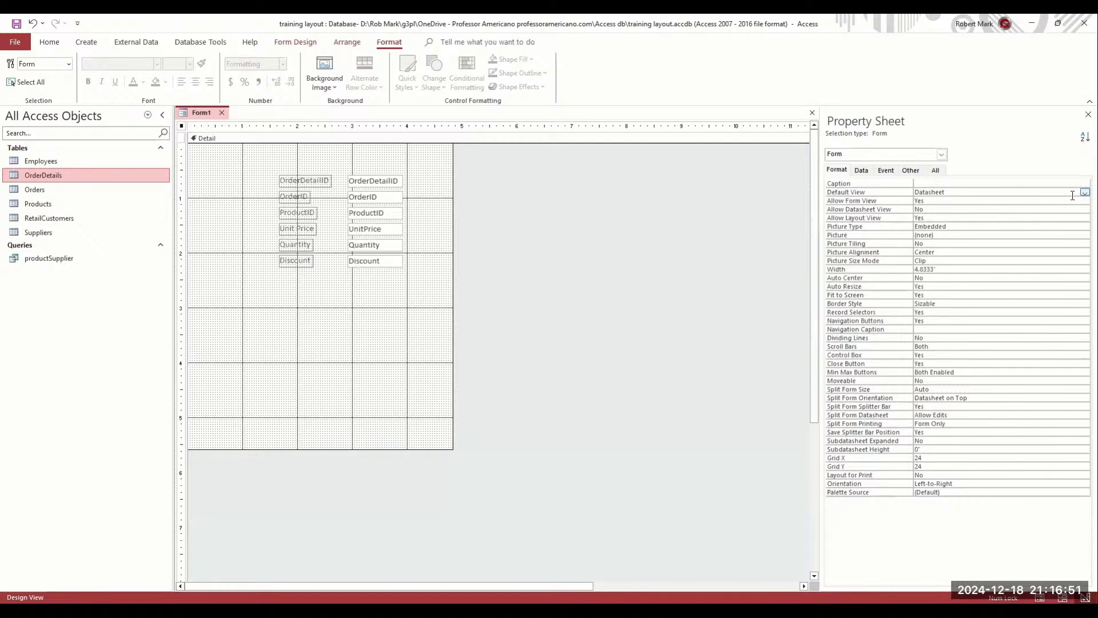
{"action": "left_click", "coordinate": [1084, 193]}
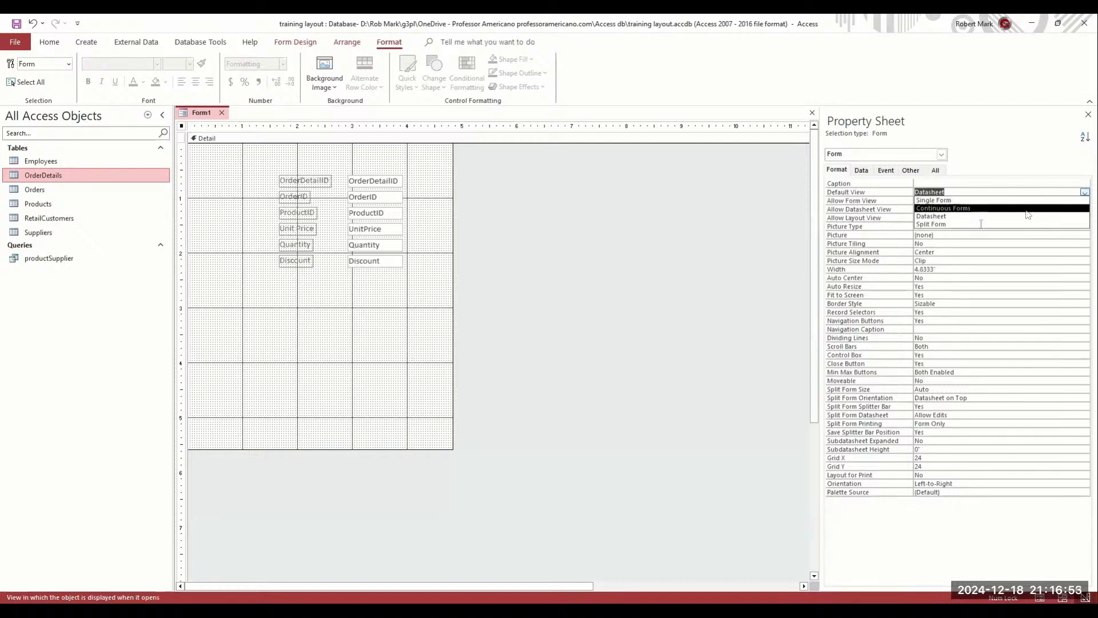
{"action": "left_click", "coordinate": [1027, 208]}
{"action": "right_click", "coordinate": [390, 314]}
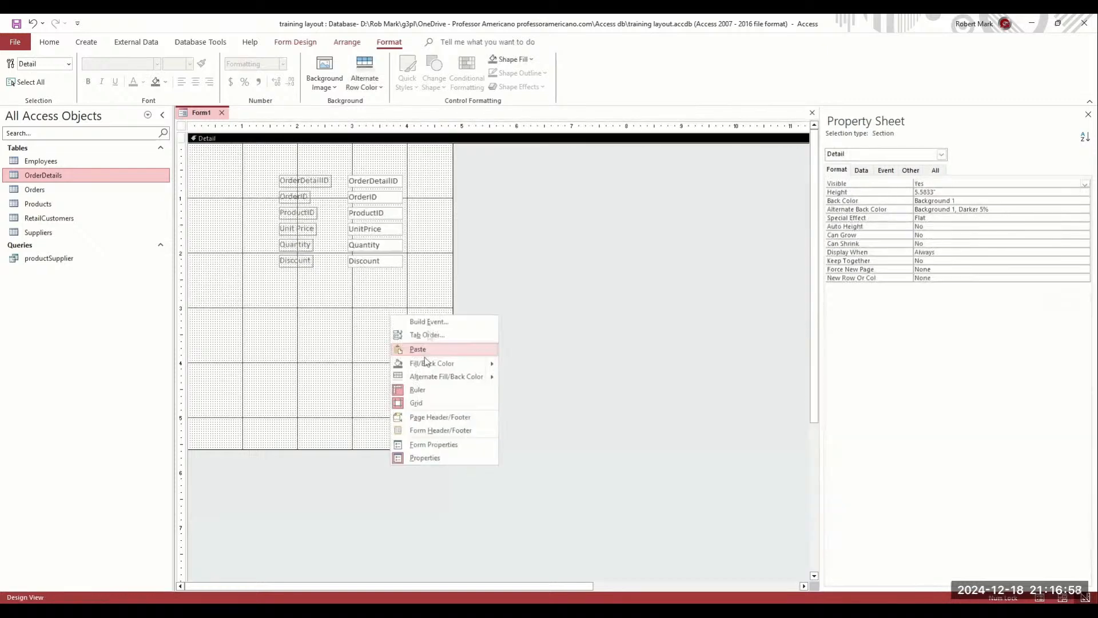
Add Page Header/Footer sections and cut-paste the six field labels into a taller Page Header
{"action": "left_click", "coordinate": [442, 417]}
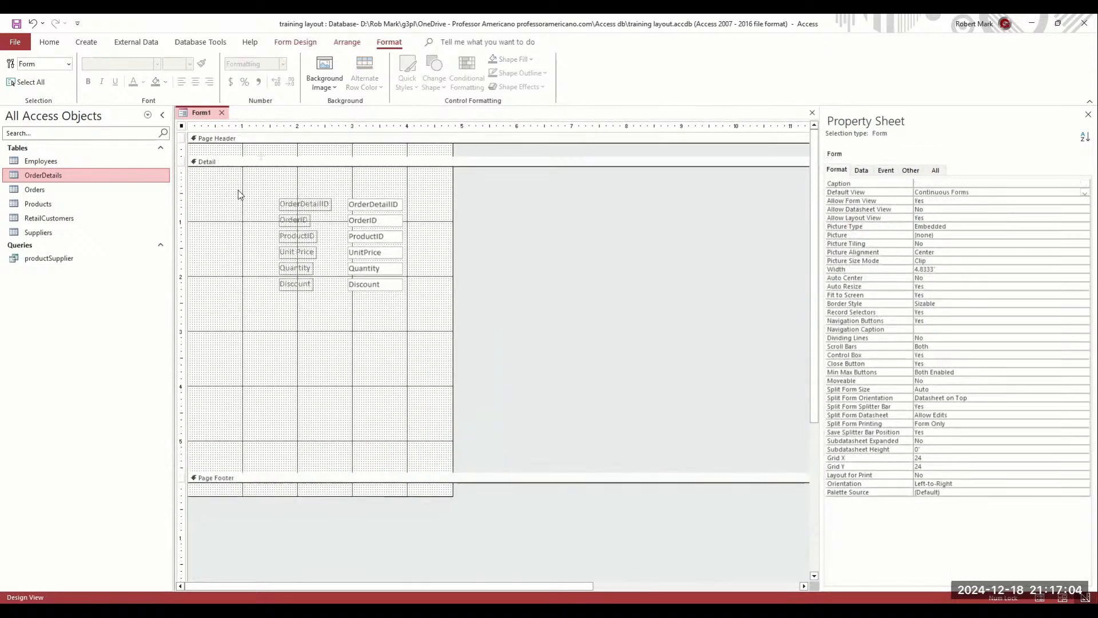
{"action": "left_click_drag", "start_coordinate": [240, 209], "coordinate": [327, 373]}
{"action": "key", "text": "ctrl+x"}
{"action": "left_click", "coordinate": [334, 165]}
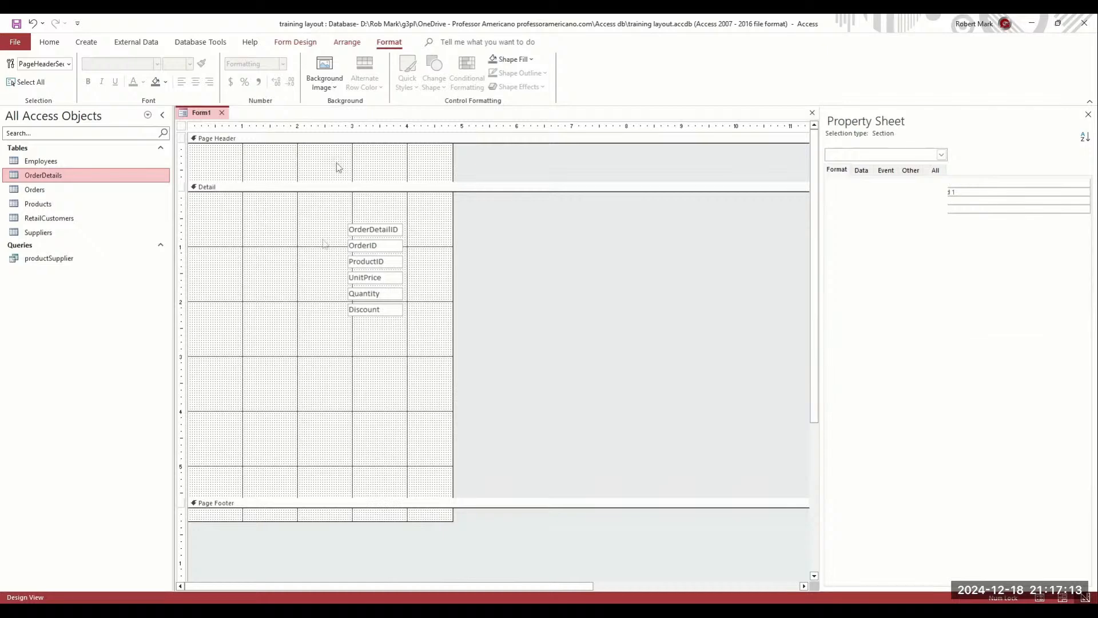
{"action": "key", "text": "ctrl+v"}
{"action": "left_click_drag", "start_coordinate": [309, 239], "coordinate": [308, 278]}
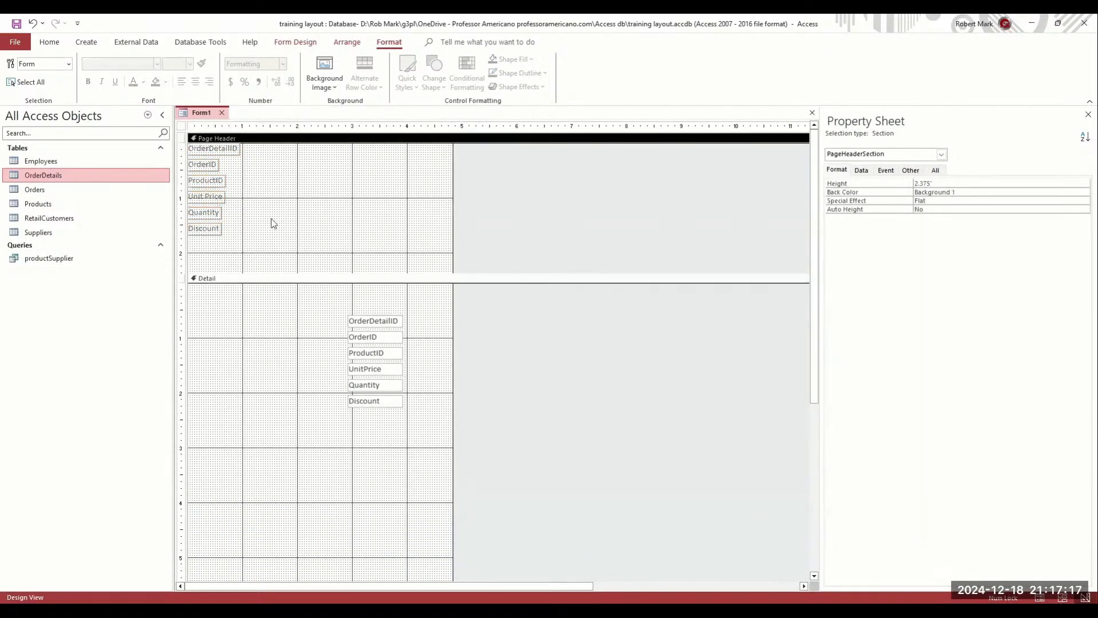
Line up the OrderID and ProductID labels in the Page Header row beside OrderDetailID
{"action": "left_click", "coordinate": [218, 199]}
{"action": "left_click_drag", "start_coordinate": [203, 165], "coordinate": [292, 147]}
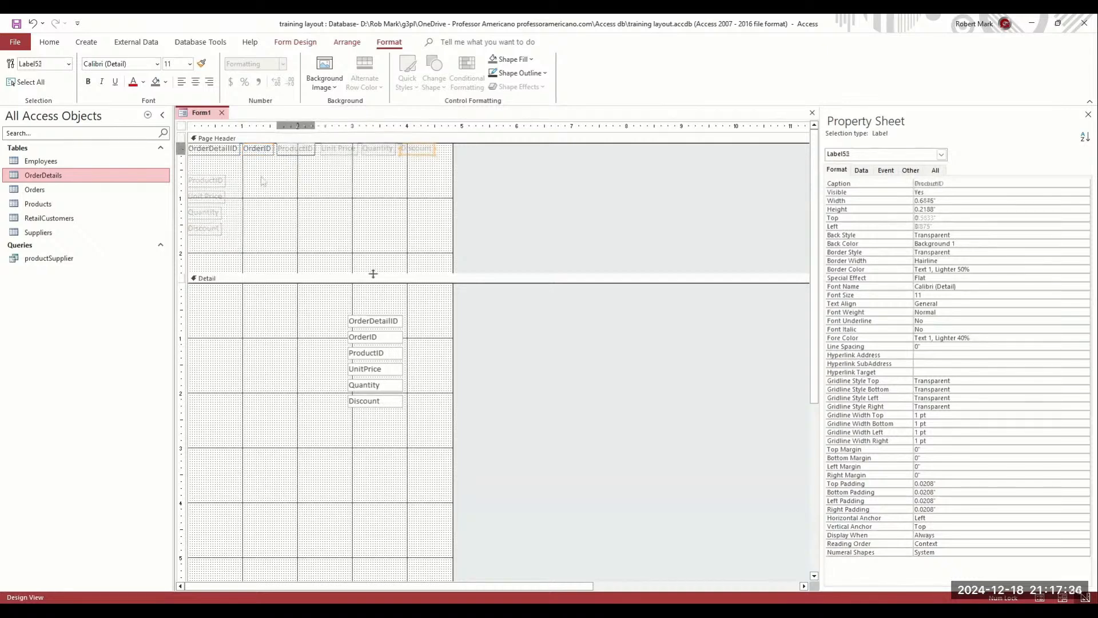
{"action": "left_click_drag", "start_coordinate": [372, 273], "coordinate": [383, 145]}
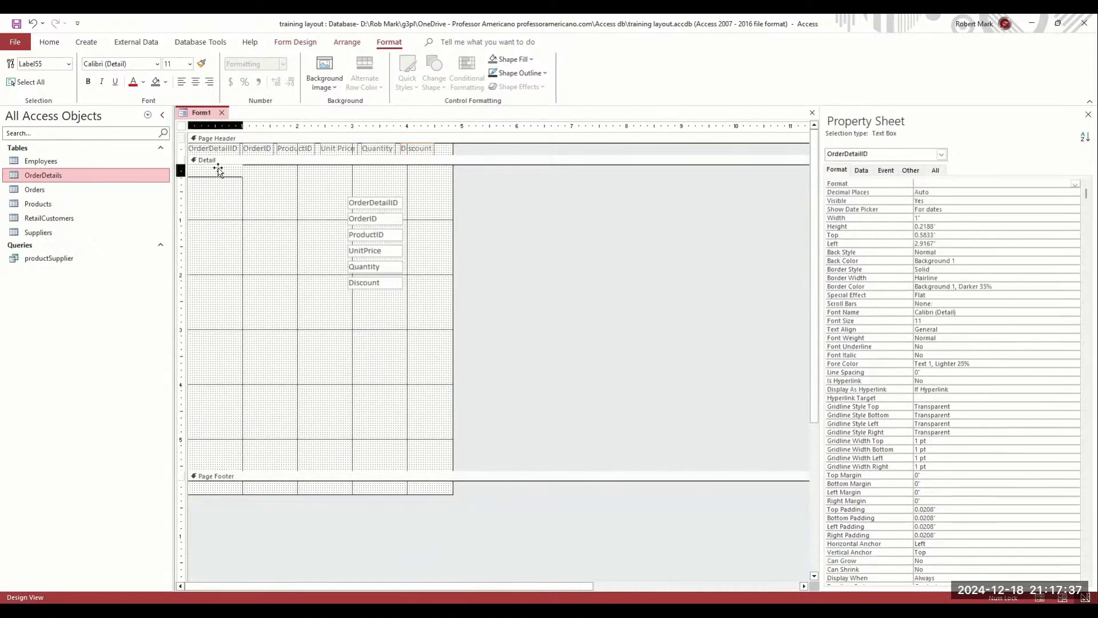
Move the OrderID, ProductID and UnitPrice boxes into the OrderDetailID row, narrowing OrderID to 0.5 inch
{"action": "left_click_drag", "start_coordinate": [363, 219], "coordinate": [263, 172]}
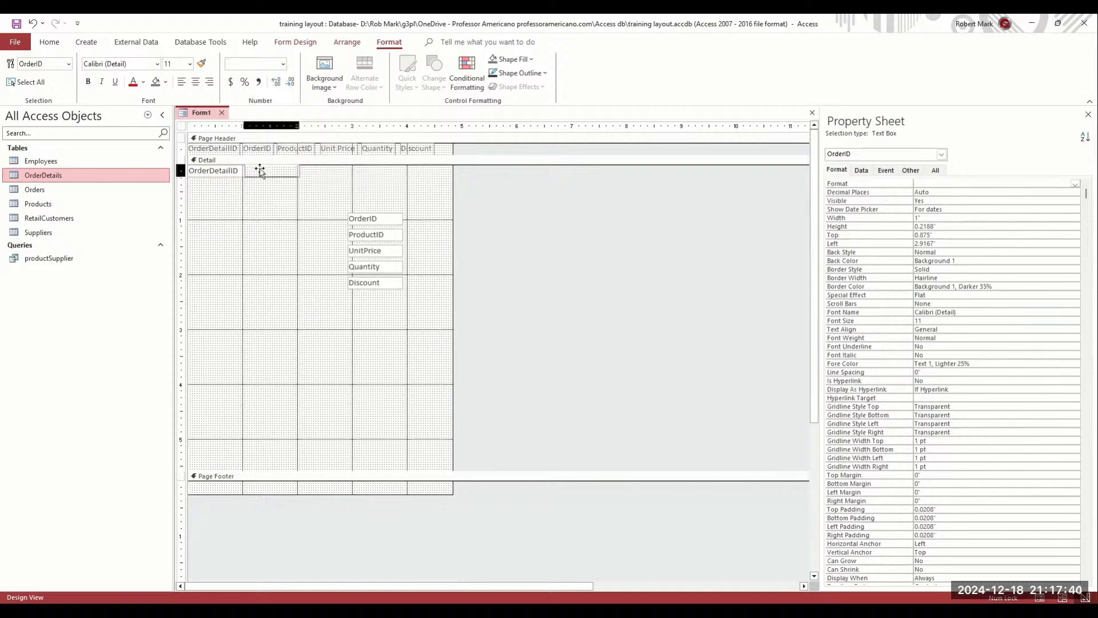
{"action": "left_click_drag", "start_coordinate": [259, 171], "coordinate": [260, 169]}
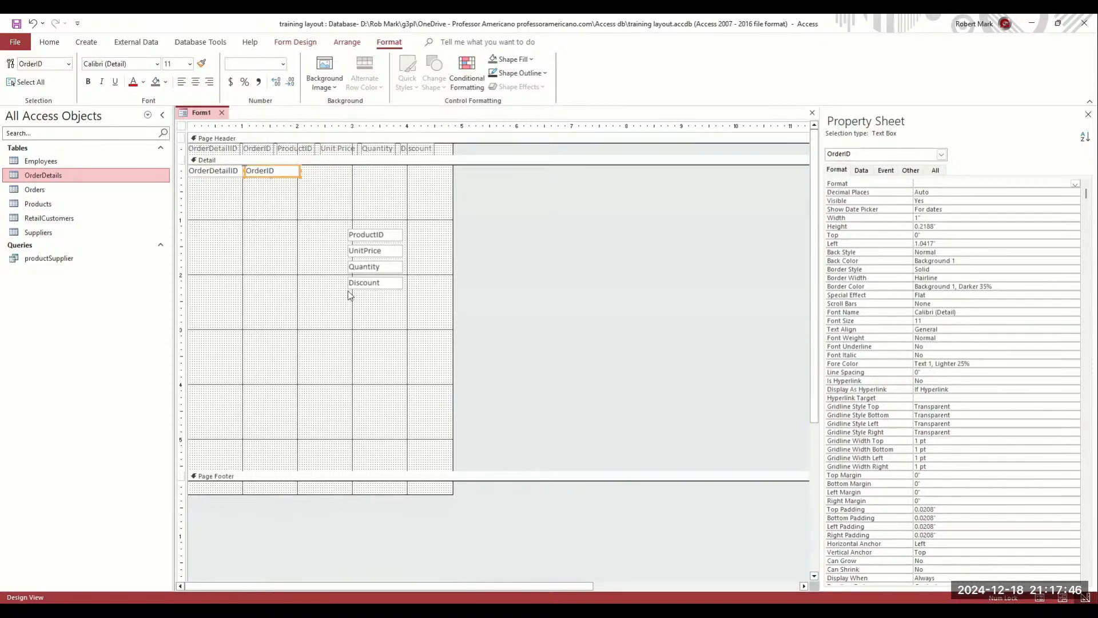
{"action": "left_click_drag", "start_coordinate": [297, 169], "coordinate": [274, 171]}
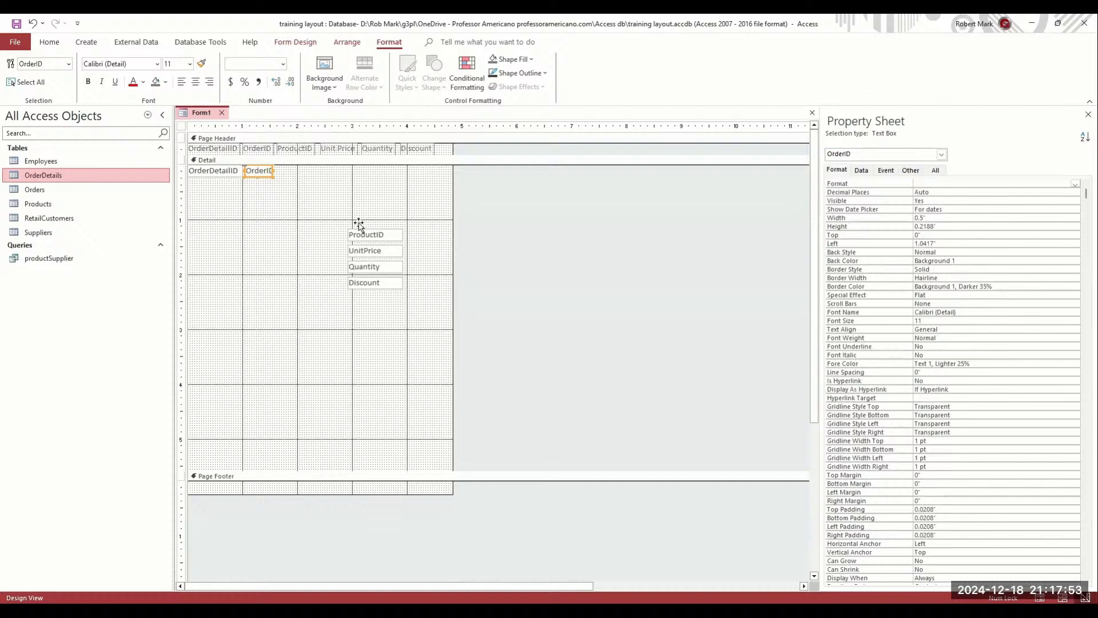
{"action": "left_click_drag", "start_coordinate": [359, 223], "coordinate": [290, 167]}
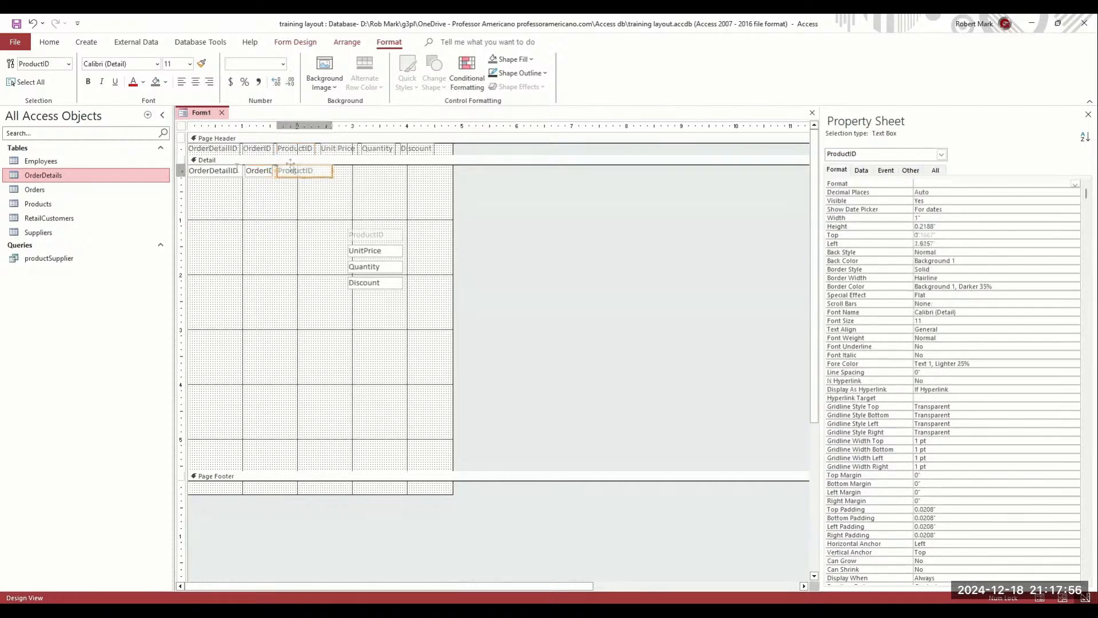
{"action": "left_click", "coordinate": [243, 171]}
{"action": "left_click_drag", "start_coordinate": [242, 170], "coordinate": [240, 170]}
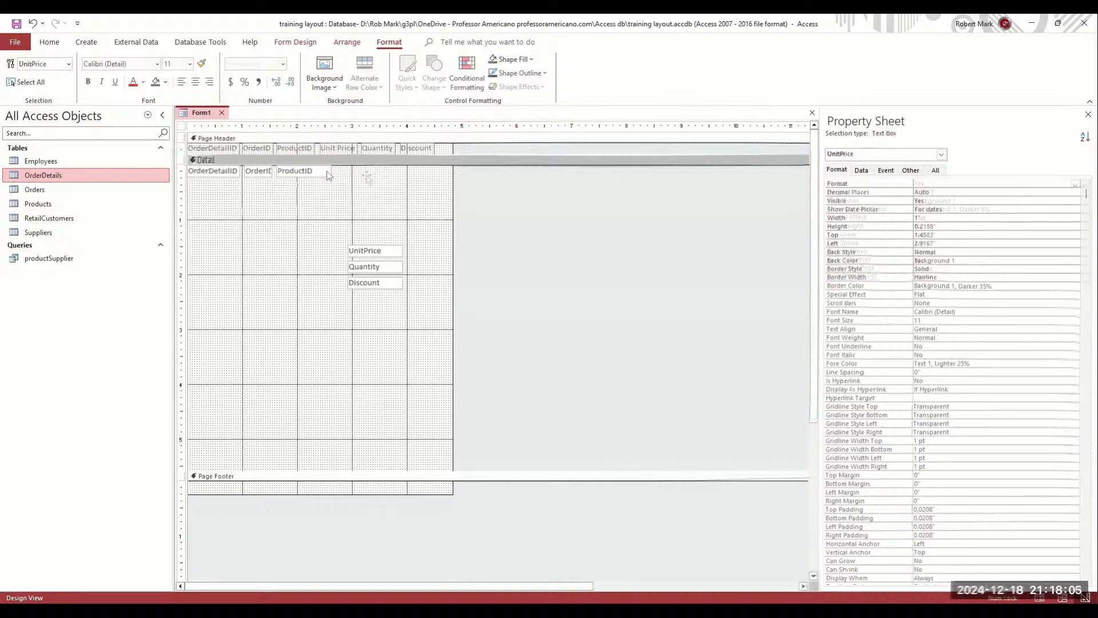
{"action": "left_click_drag", "start_coordinate": [372, 251], "coordinate": [365, 167]}
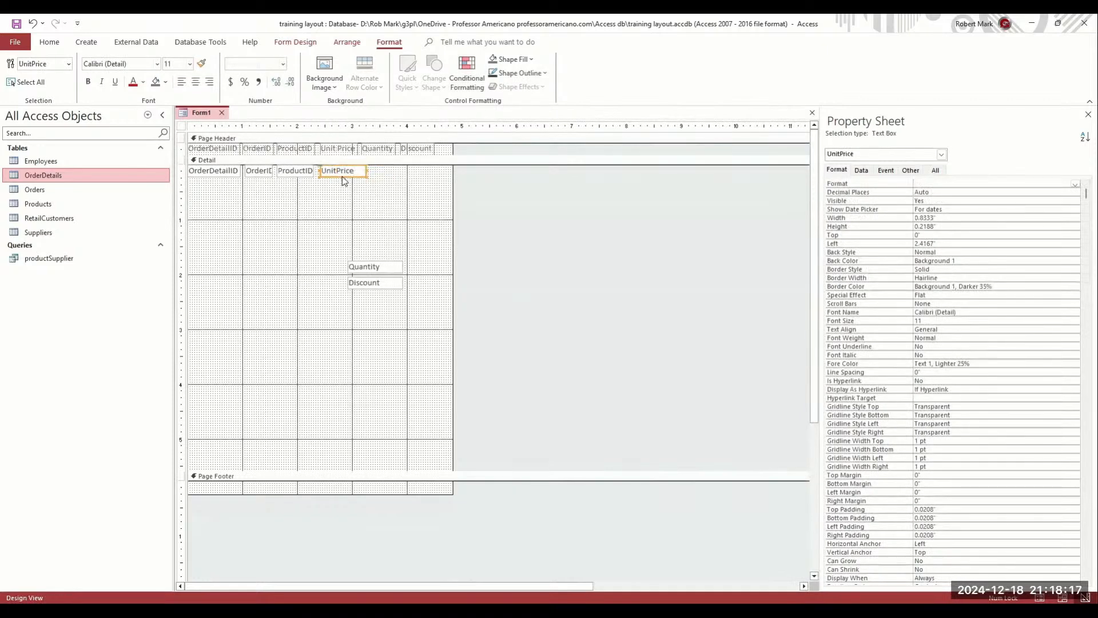
Shift the Discount header label right to 4 inches above its text box
{"action": "left_click", "coordinate": [378, 159]}
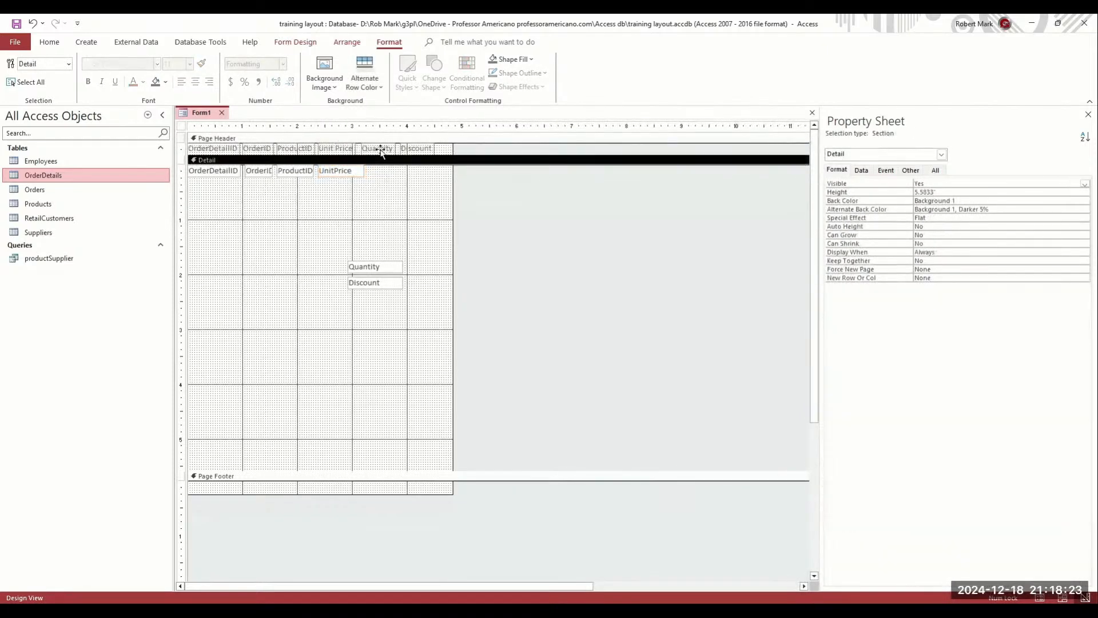
{"action": "left_click", "coordinate": [380, 151]}
{"action": "left_click", "coordinate": [422, 152]}
{"action": "left_click_drag", "start_coordinate": [376, 150], "coordinate": [435, 150]}
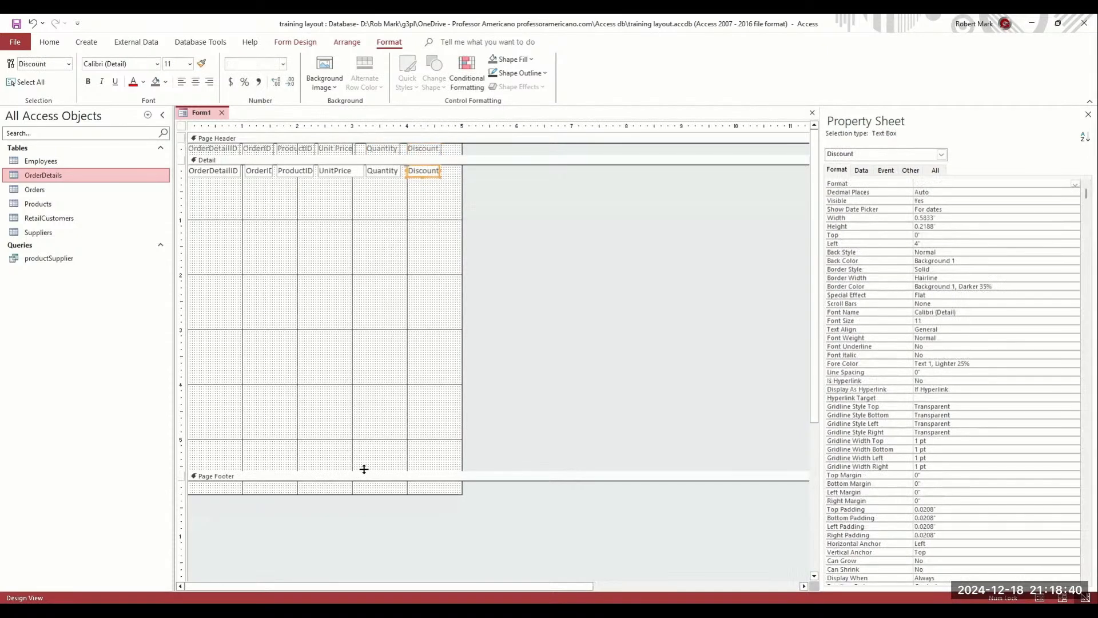
{"action": "left_click", "coordinate": [412, 168]}
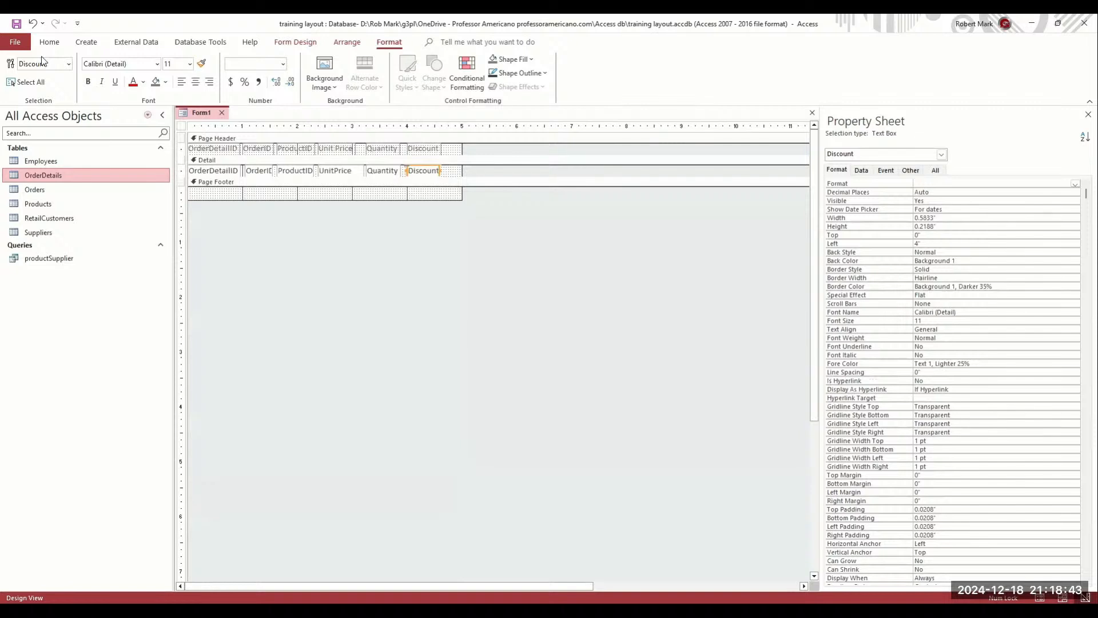
Preview the order-line records in Form View, then select the six header labels
{"action": "right_click", "coordinate": [203, 113]}
{"action": "left_click", "coordinate": [232, 173]}
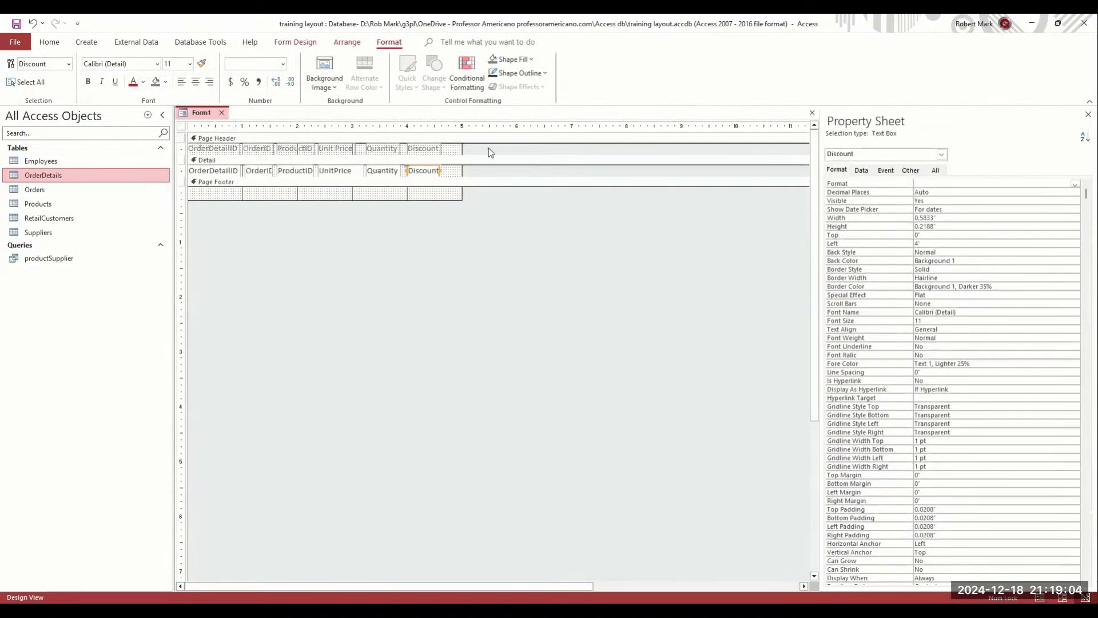
{"action": "left_click_drag", "start_coordinate": [488, 150], "coordinate": [194, 152]}
{"action": "right_click", "coordinate": [256, 150]}
{"action": "left_click", "coordinate": [351, 239]}
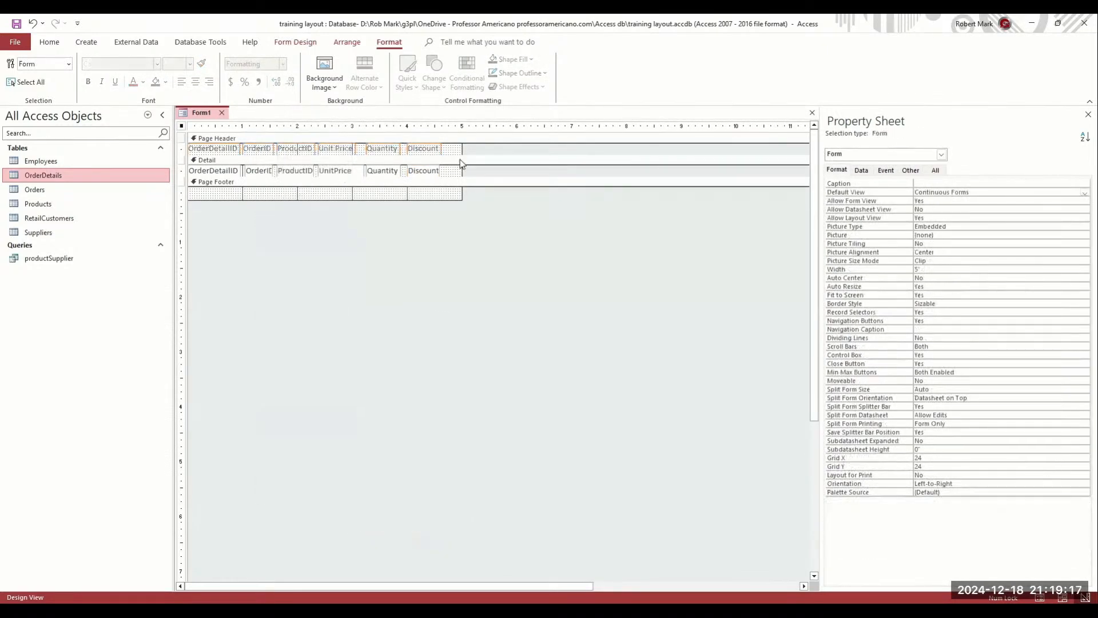
Set the Detail section's Alternate Back Color to No Color
{"action": "left_click", "coordinate": [461, 162]}
{"action": "left_click", "coordinate": [1064, 210]}
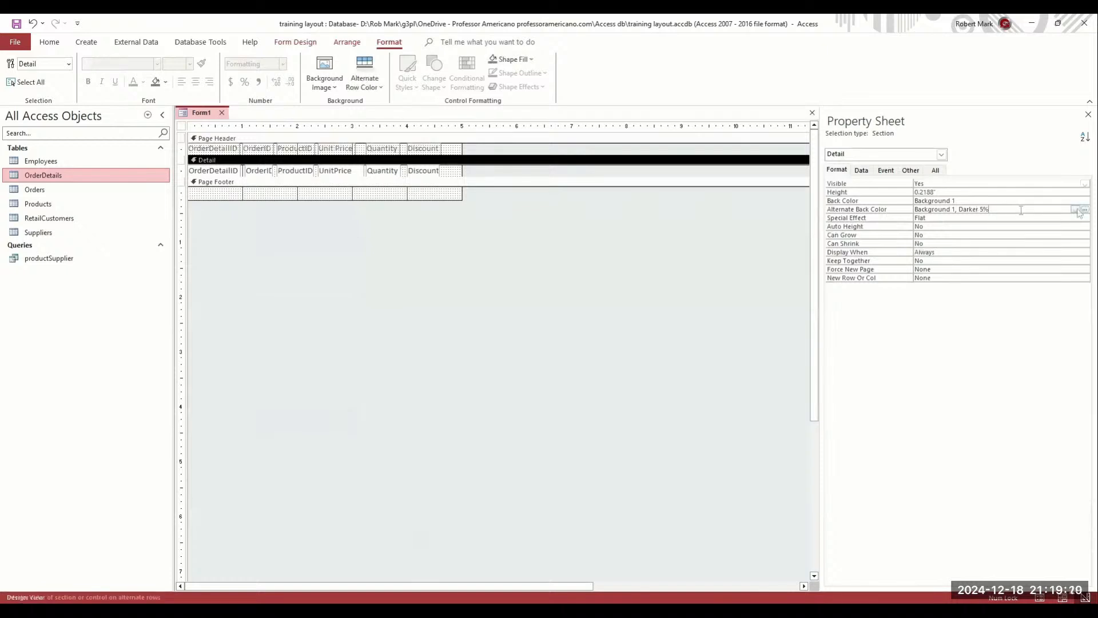
{"action": "left_click", "coordinate": [1075, 209]}
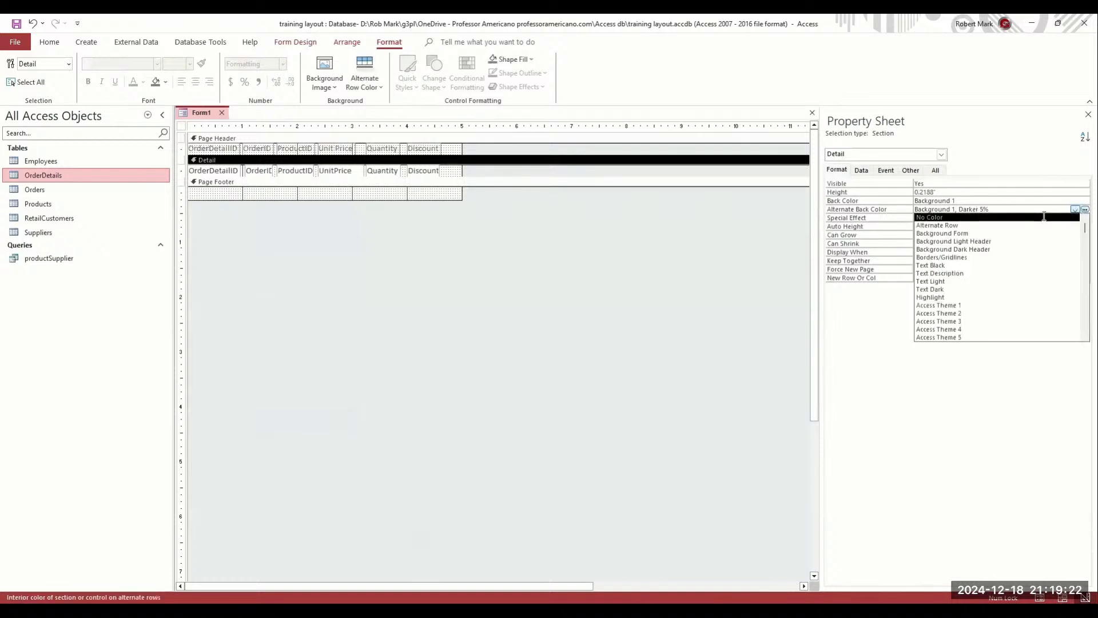
{"action": "left_click", "coordinate": [1044, 218]}
{"action": "left_click", "coordinate": [967, 201]}
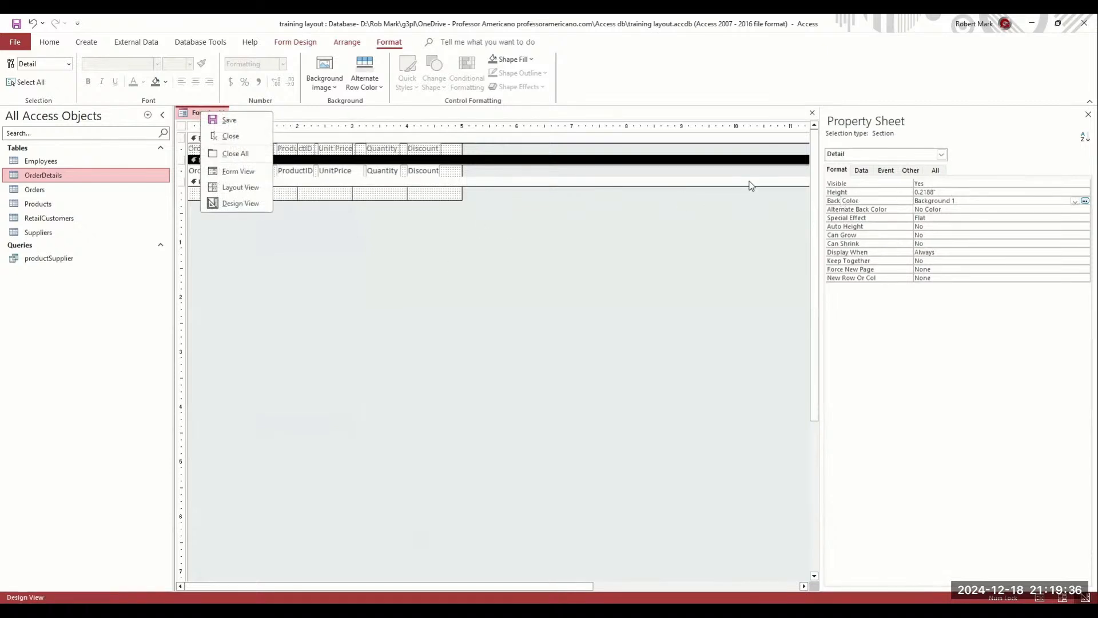
{"action": "left_click", "coordinate": [780, 139]}
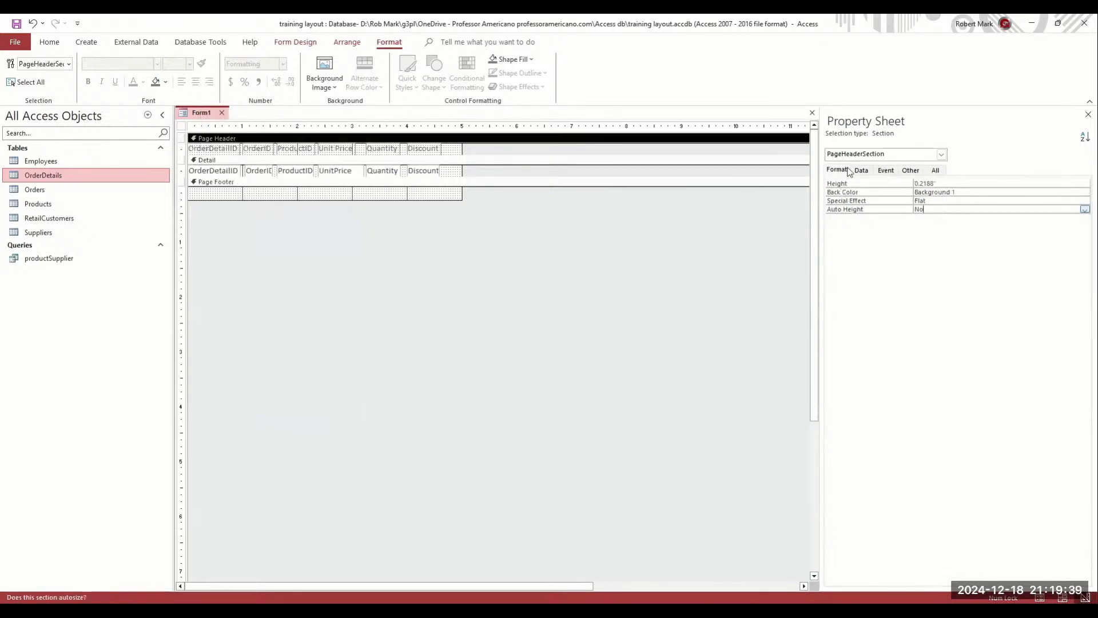
{"action": "left_click", "coordinate": [885, 170]}
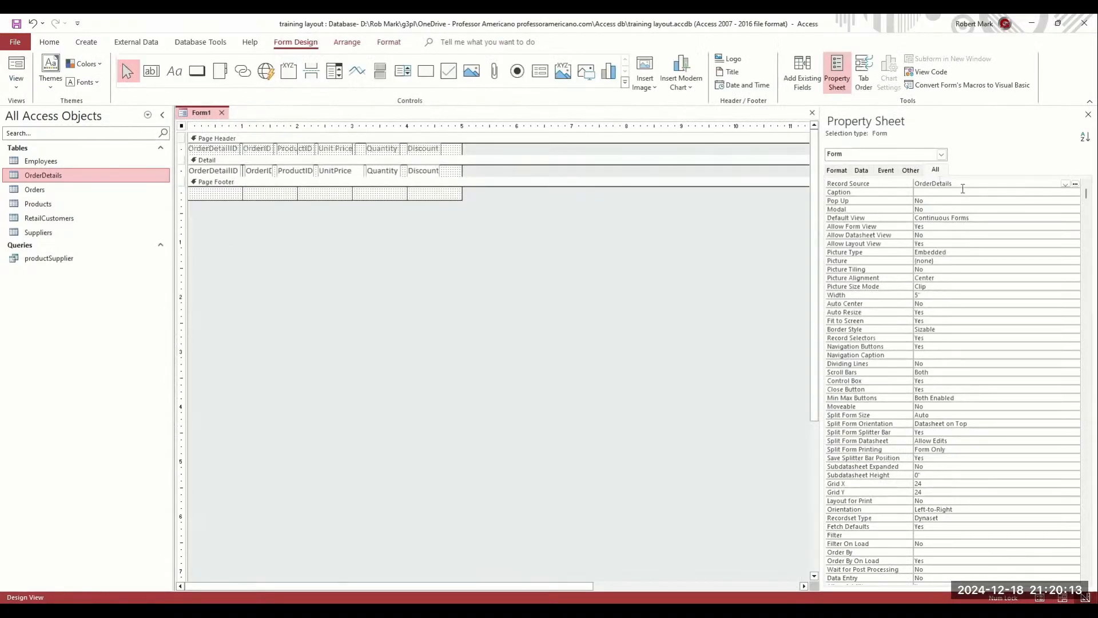
Keep Default View as Continuous Forms and set Allow Datasheet View to No
{"action": "left_click", "coordinate": [837, 170]}
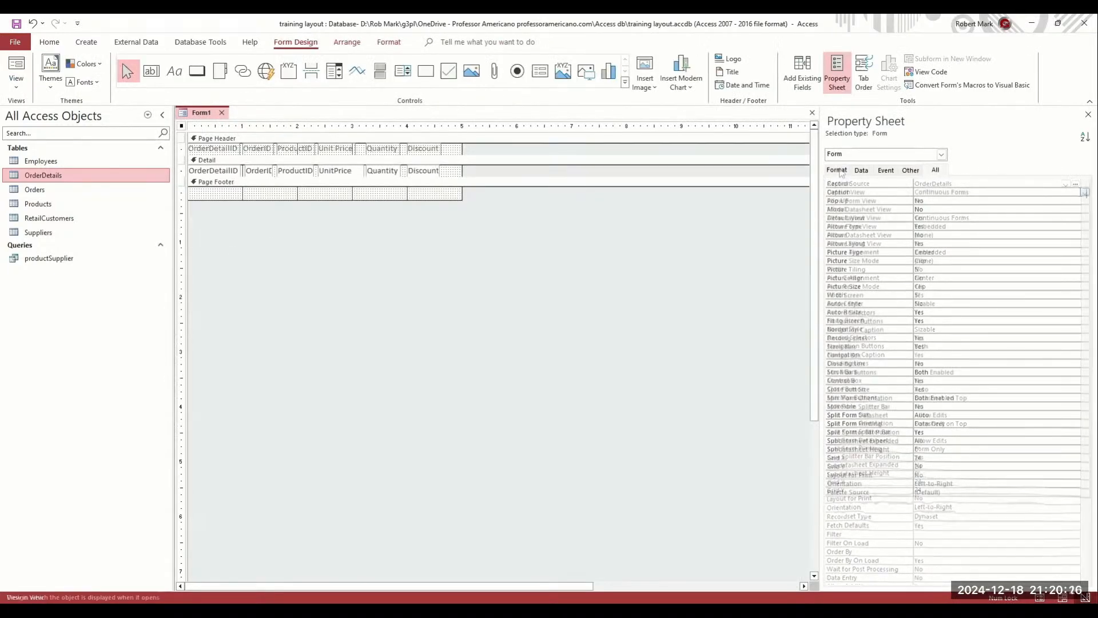
{"action": "left_click", "coordinate": [944, 192]}
{"action": "left_click", "coordinate": [1085, 193]}
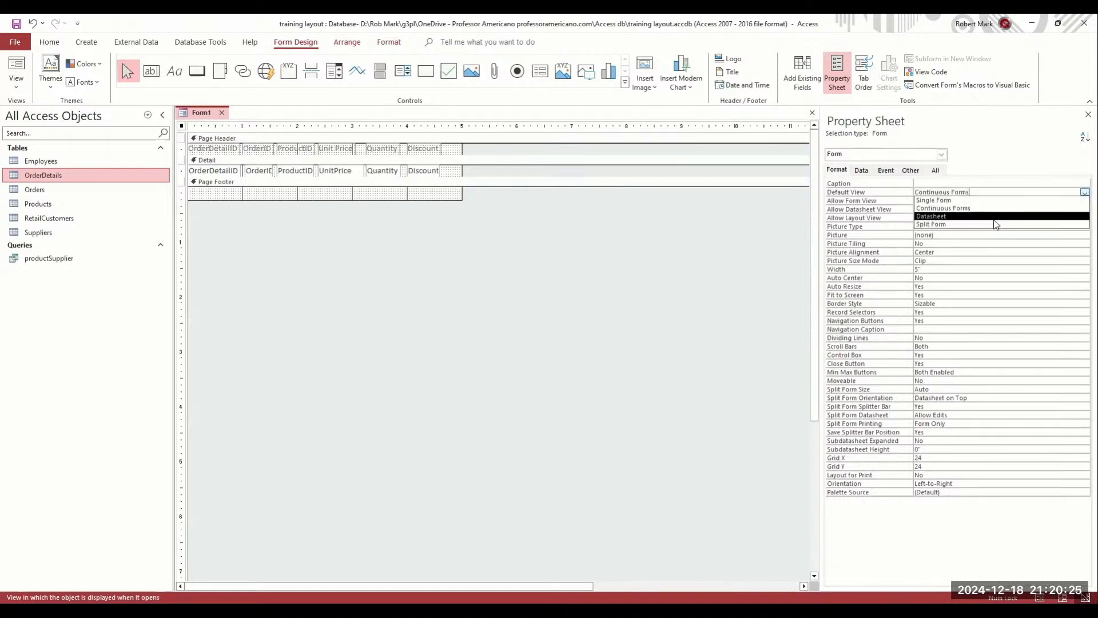
{"action": "left_click", "coordinate": [1000, 209]}
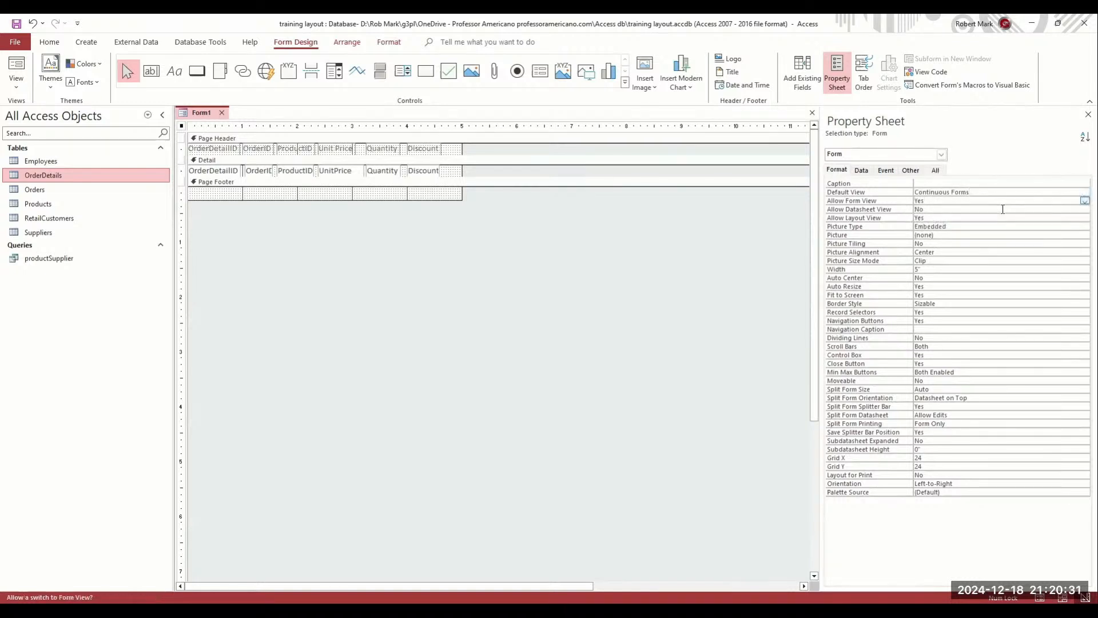
{"action": "left_click", "coordinate": [1084, 210]}
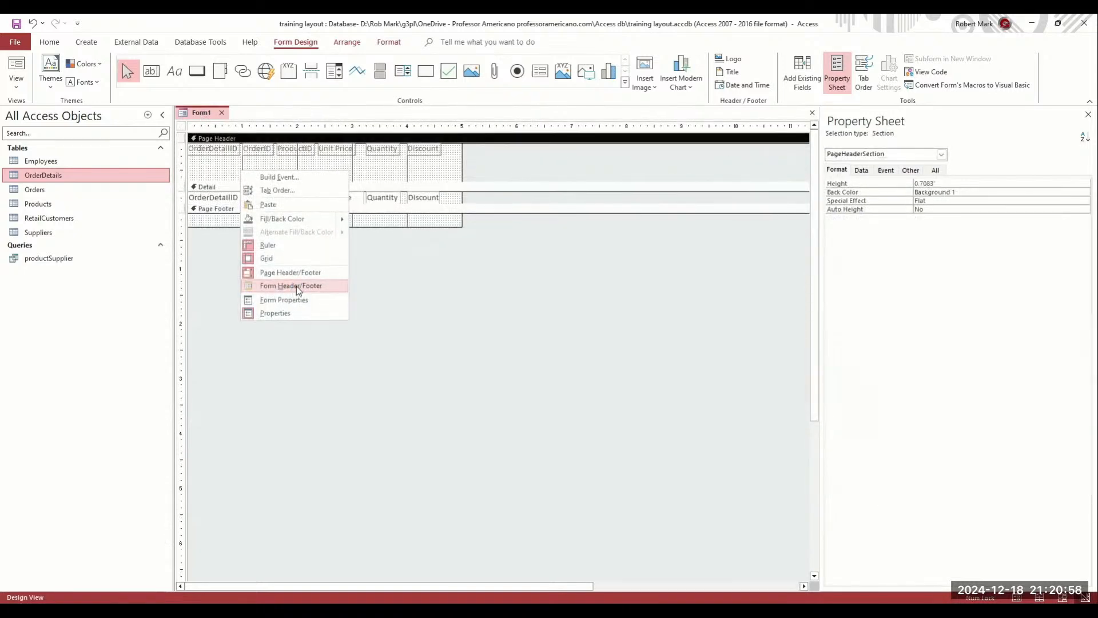
Add a Form Header, move the six labels into it, collapse the Page Header, and view the form
{"action": "left_click", "coordinate": [297, 287]}
{"action": "left_click_drag", "start_coordinate": [440, 187], "coordinate": [209, 149]}
{"action": "left_click_drag", "start_coordinate": [286, 162], "coordinate": [286, 168]}
{"action": "left_click", "coordinate": [16, 64]}
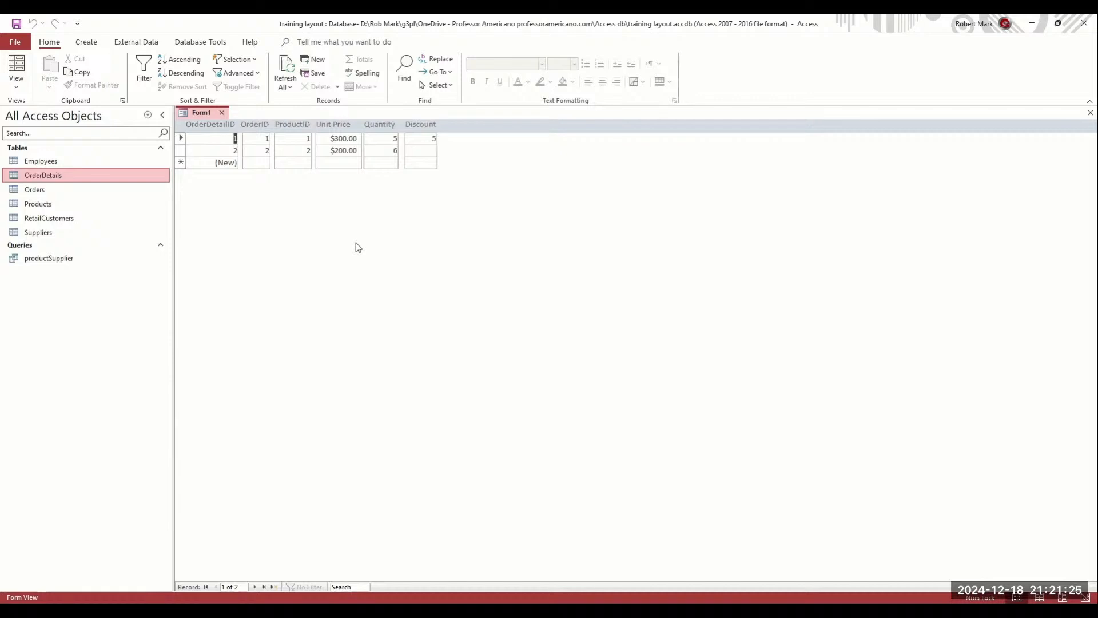
Save the new form as OrderDetailFrm with Ctrl+S
{"action": "key", "text": "ctrl+s"}
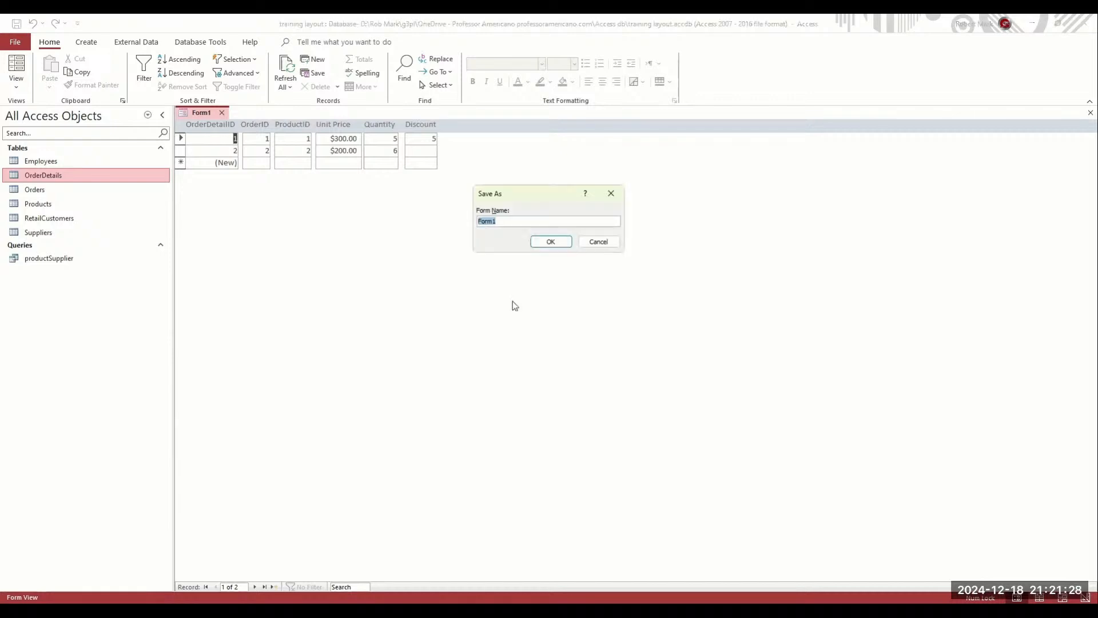
{"action": "type", "text": "OrderDetail"}
{"action": "type", "text": "Fr"}
{"action": "left_click", "coordinate": [550, 242]}
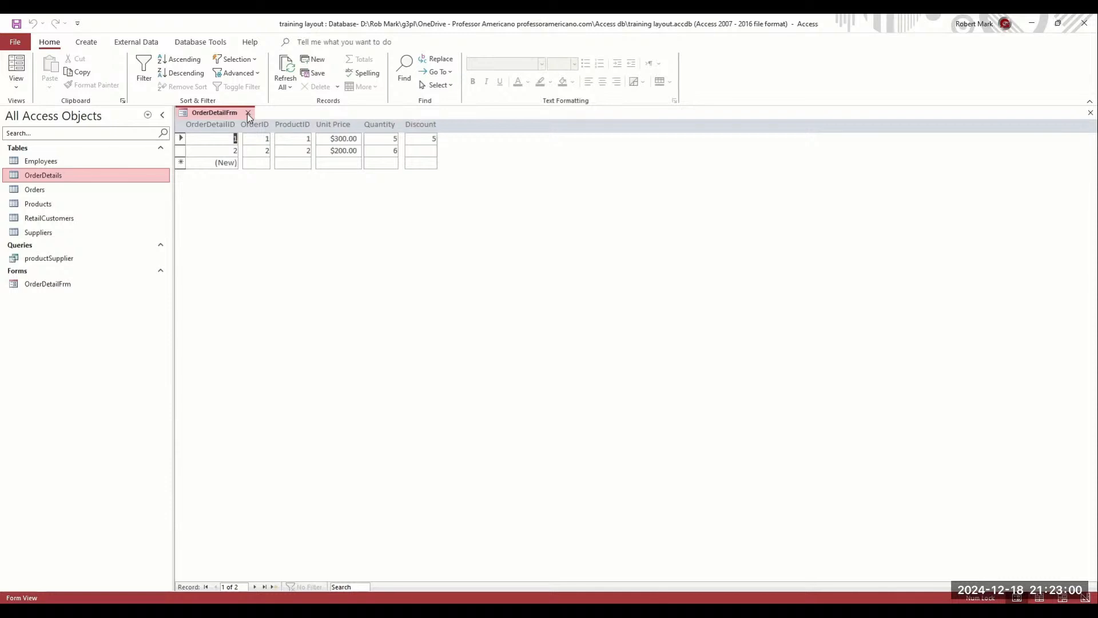
Close OrderDetailFrm, select the Orders table, and create a new blank form
{"action": "left_click", "coordinate": [247, 113]}
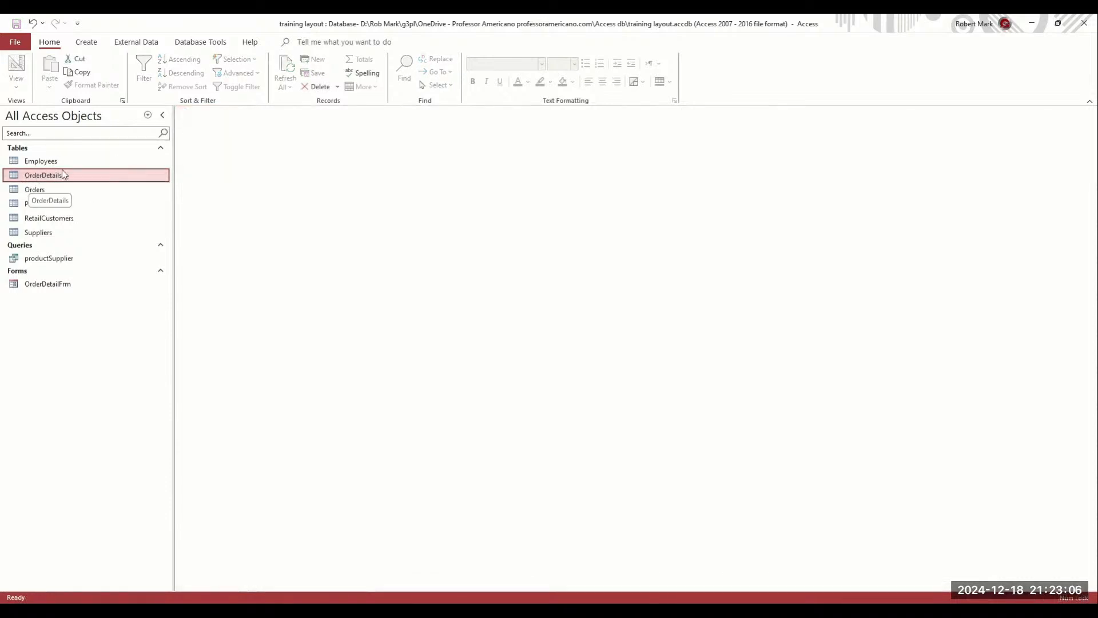
{"action": "left_click", "coordinate": [15, 191]}
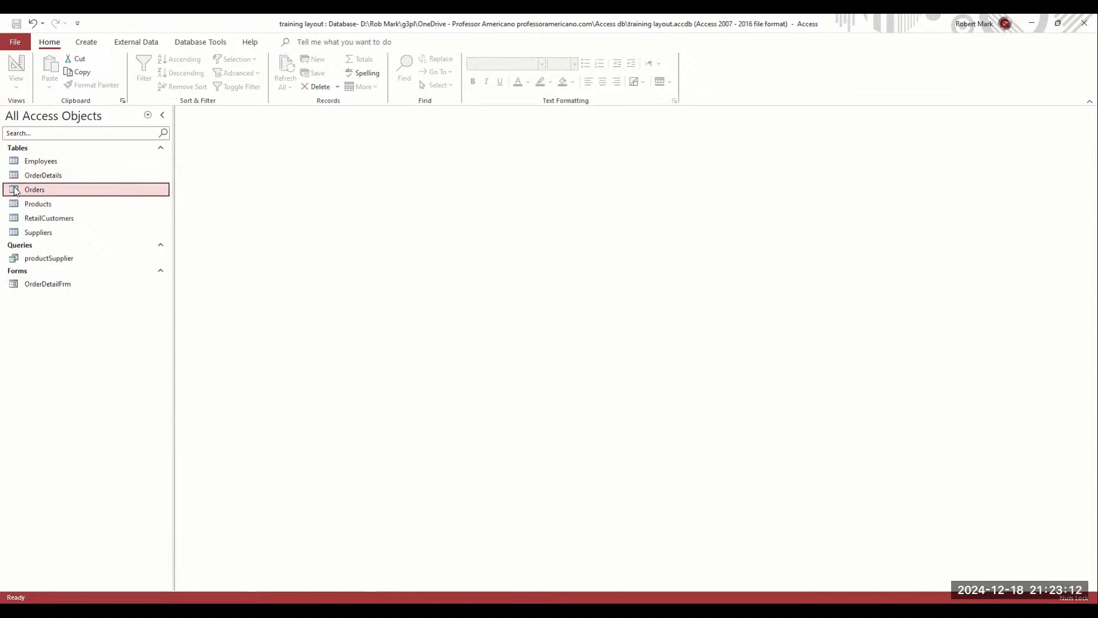
{"action": "left_click", "coordinate": [136, 42]}
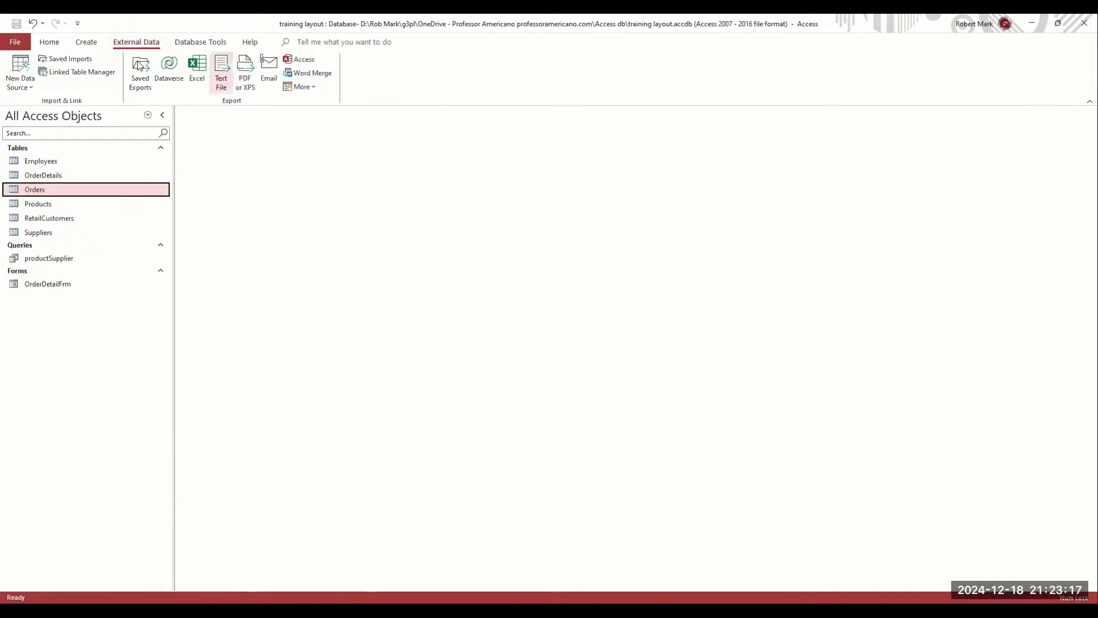
{"action": "left_click", "coordinate": [87, 44]}
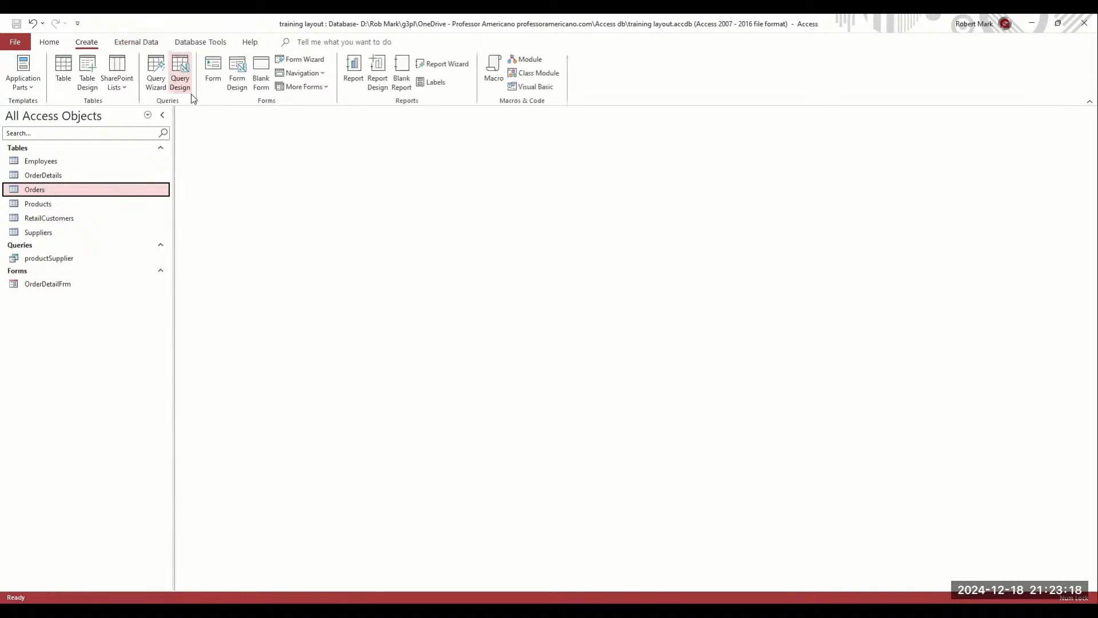
{"action": "left_click", "coordinate": [261, 72]}
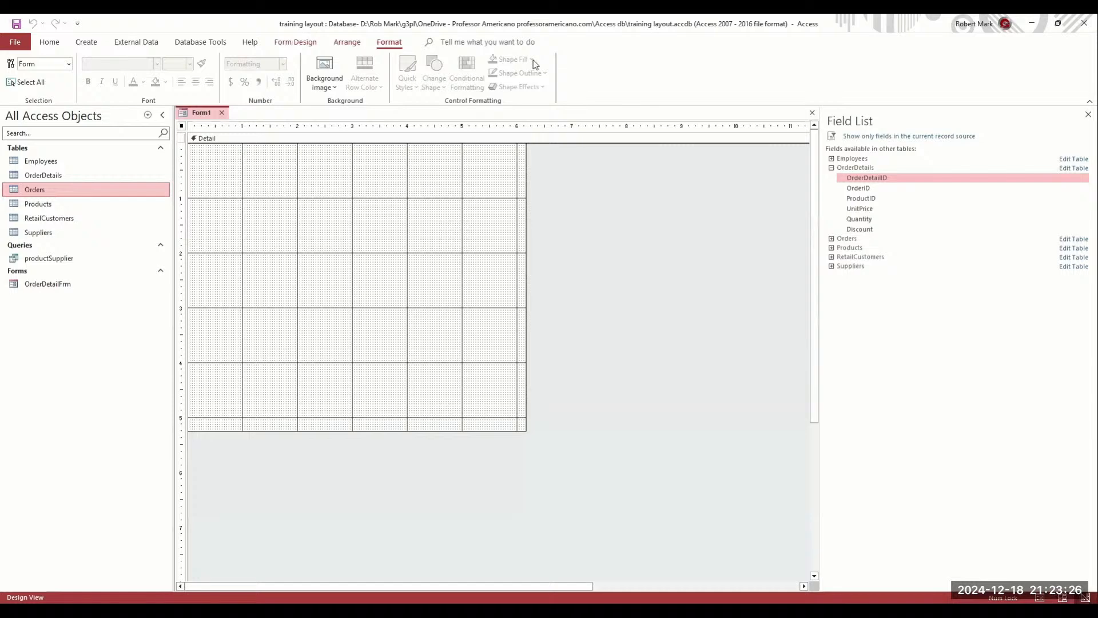
Set the blank form's Record Source to Orders in the Property Sheet
{"action": "left_click", "coordinate": [286, 43]}
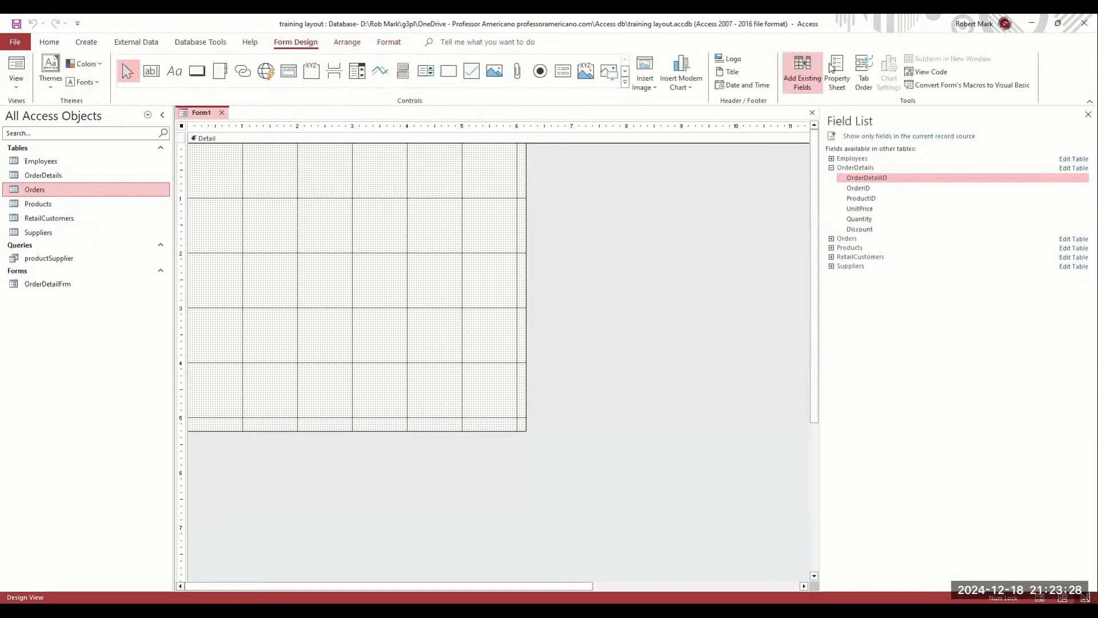
{"action": "left_click", "coordinate": [843, 97]}
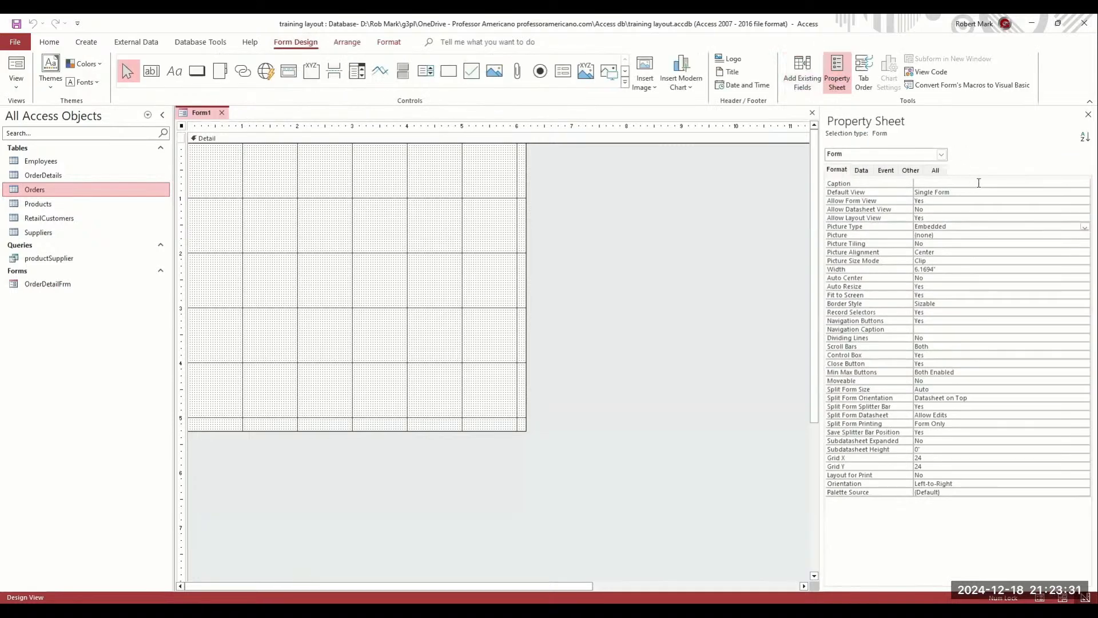
{"action": "left_click", "coordinate": [862, 171]}
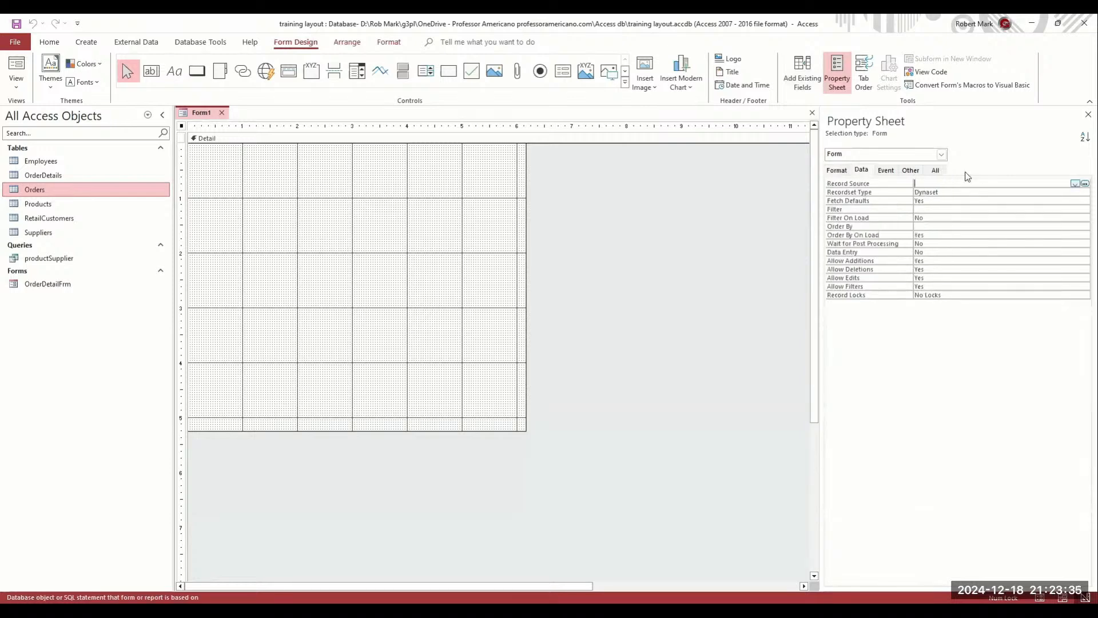
{"action": "left_click", "coordinate": [1075, 184]}
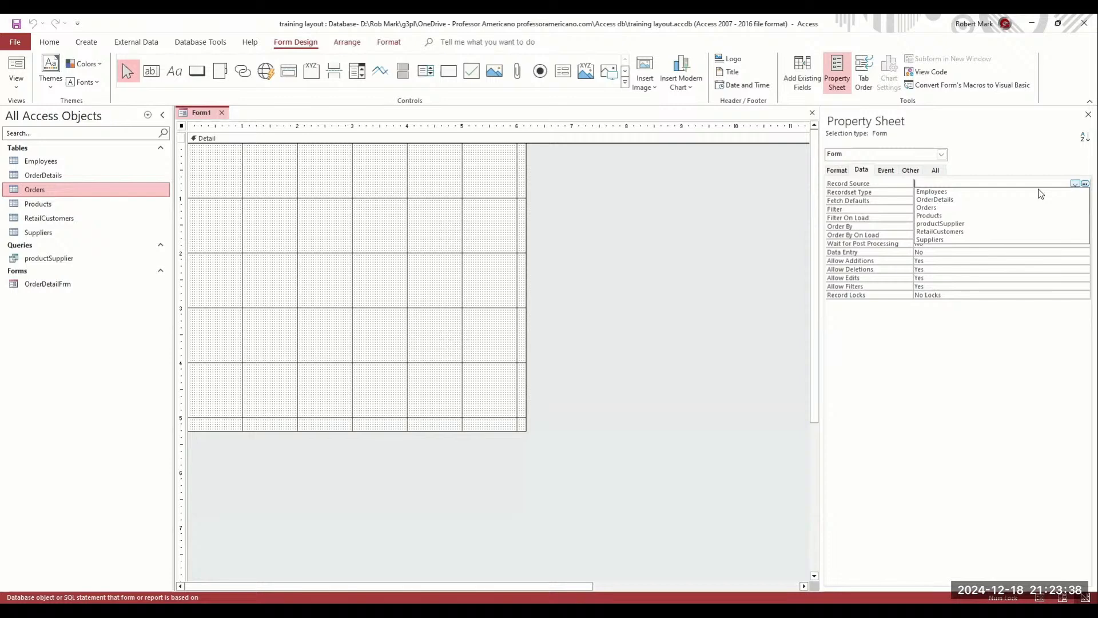
{"action": "left_click", "coordinate": [974, 207]}
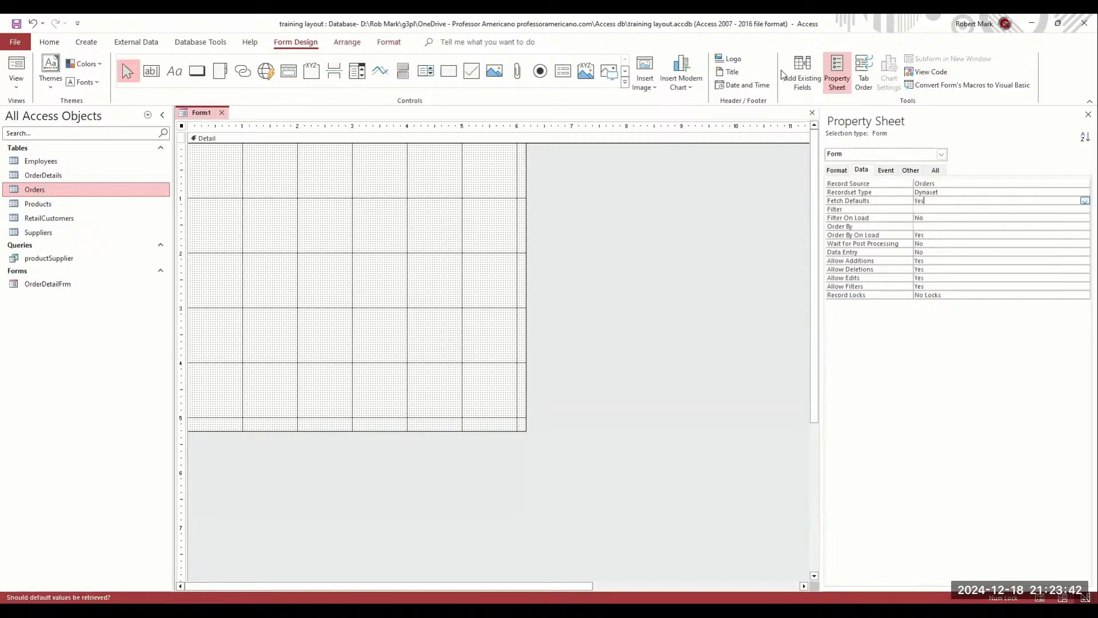
{"action": "left_click", "coordinate": [802, 72]}
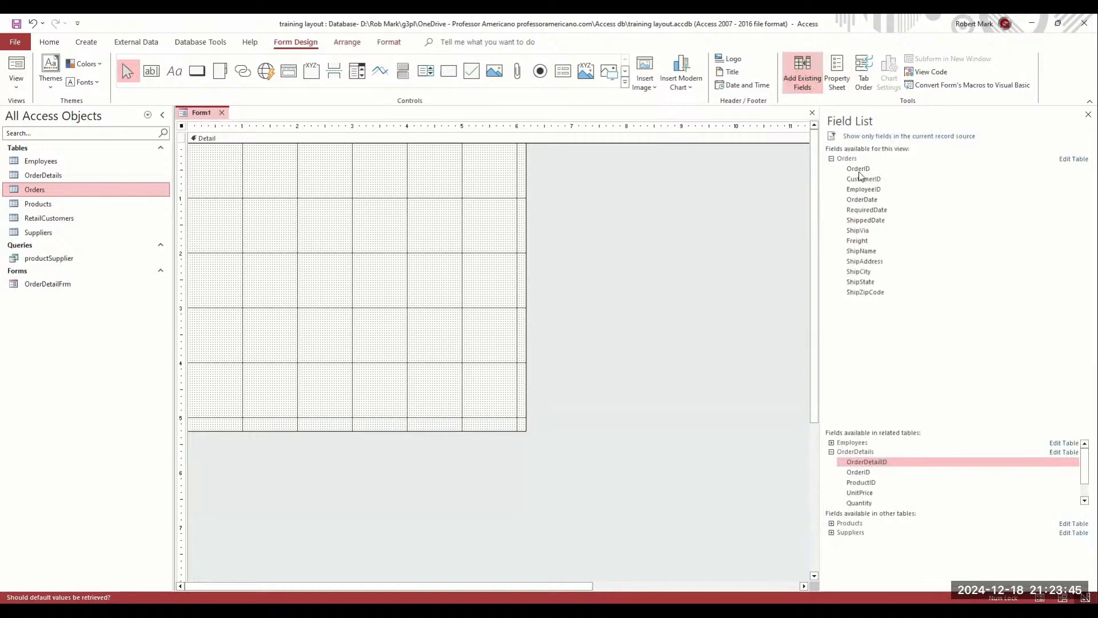
Select the OrderID, RequiredDate, ShippedDate, ShipVia, Freight and ShipName fields in the field list
{"action": "left_click", "coordinate": [859, 169]}
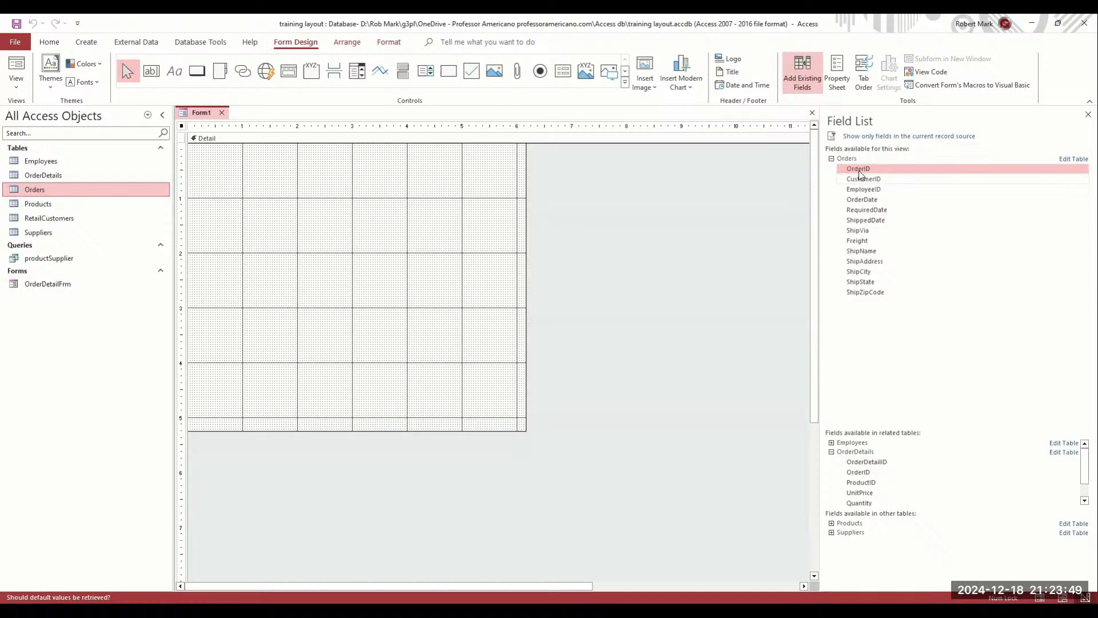
{"action": "left_click", "coordinate": [862, 199]}
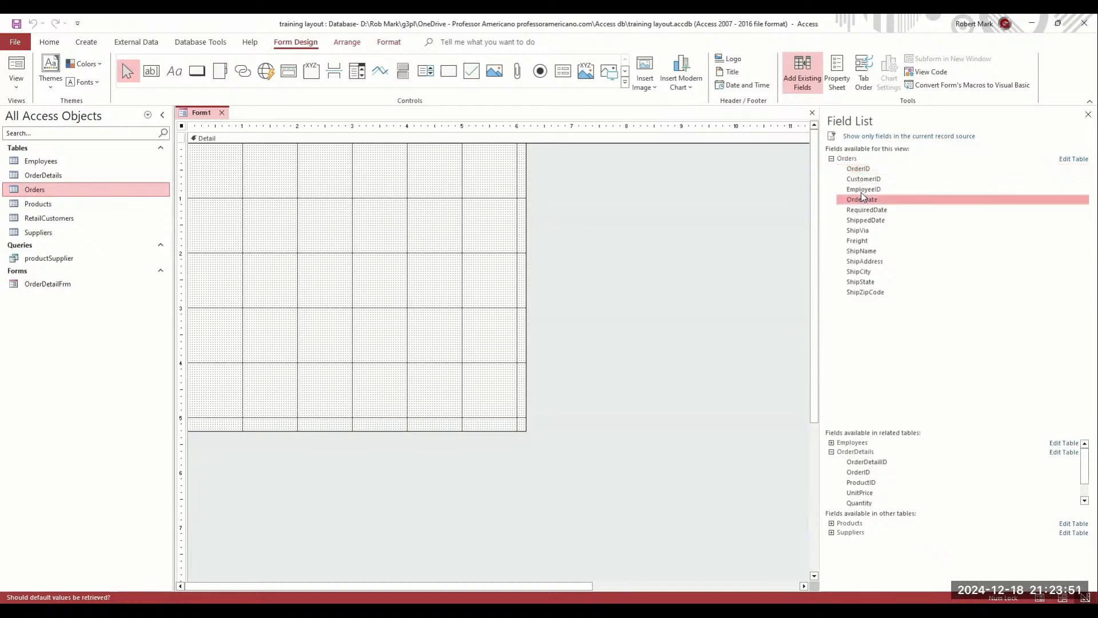
{"action": "left_click", "coordinate": [866, 170]}
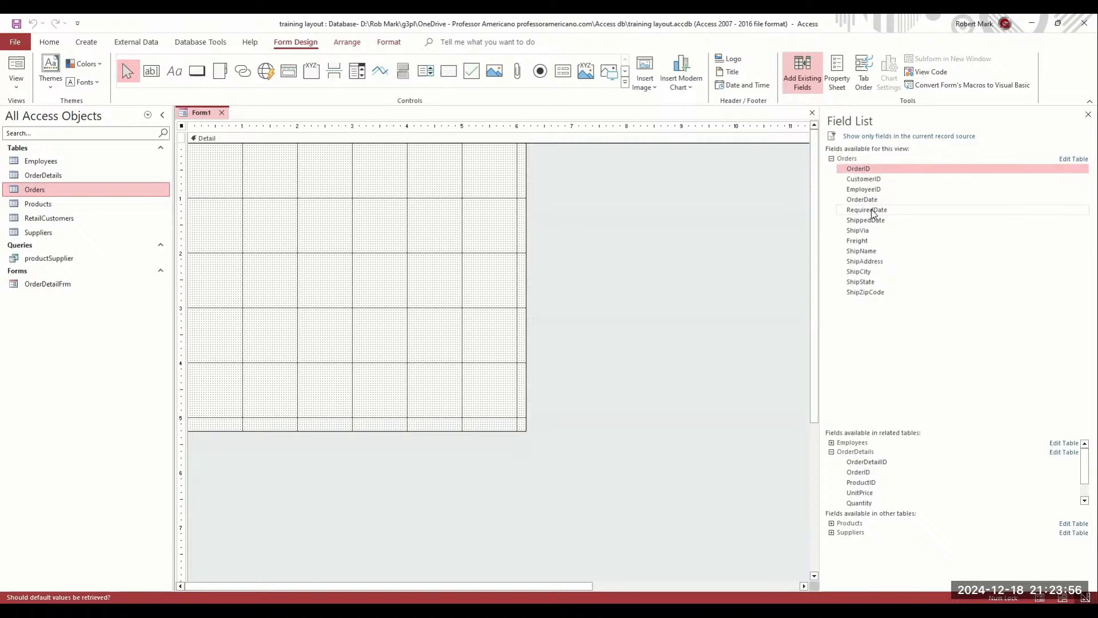
{"action": "left_click", "coordinate": [872, 211], "text": "shift"}
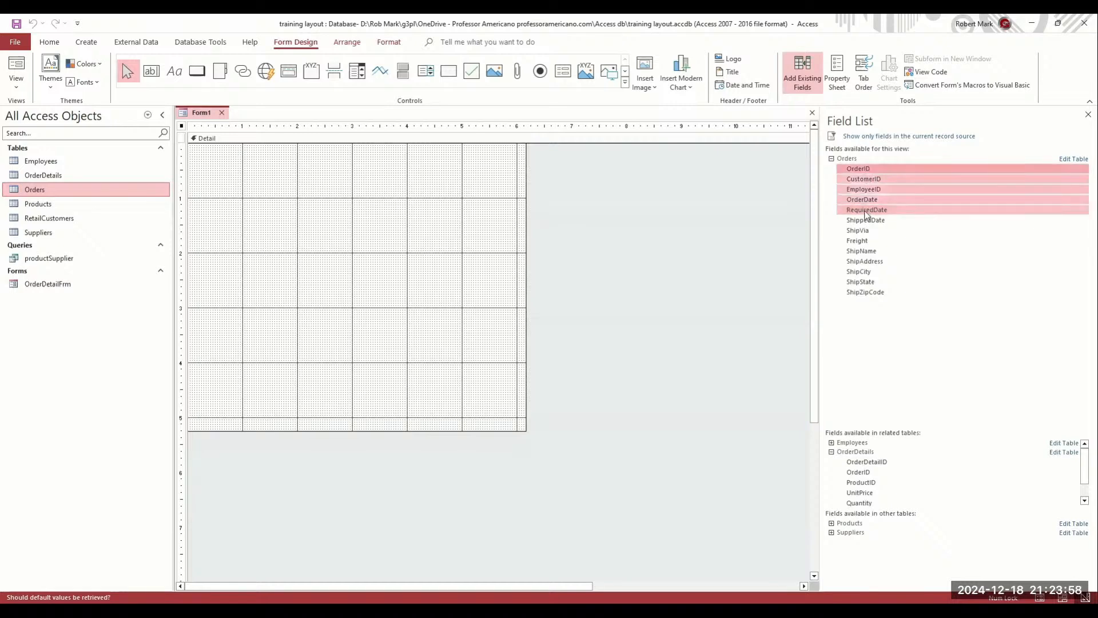
{"action": "left_click", "coordinate": [866, 211], "text": "shift"}
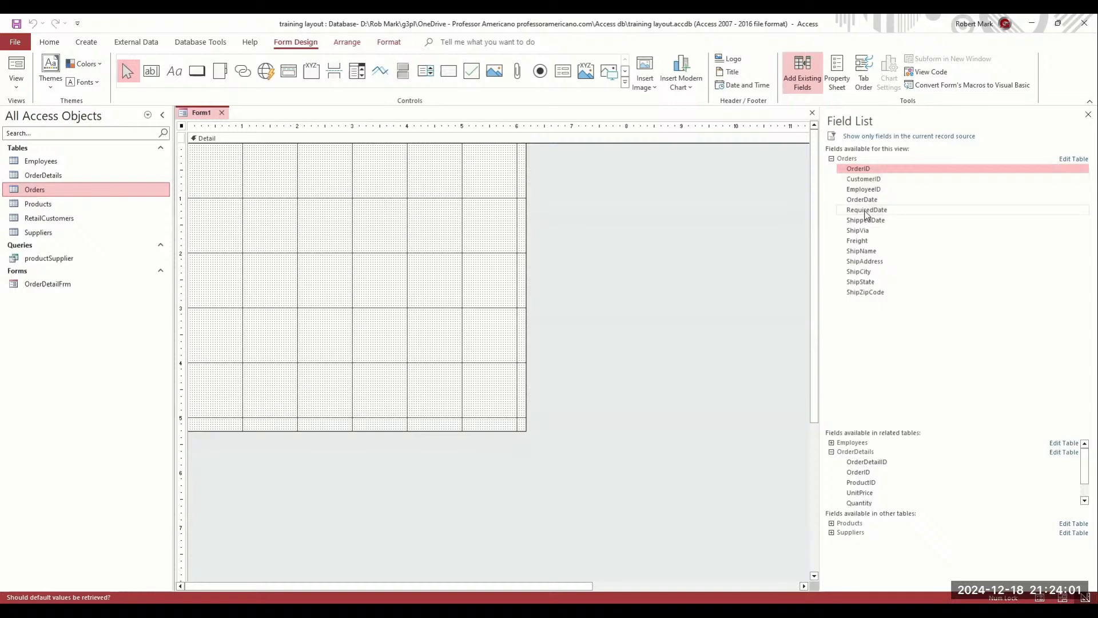
{"action": "left_click", "coordinate": [866, 210], "text": "ctrl"}
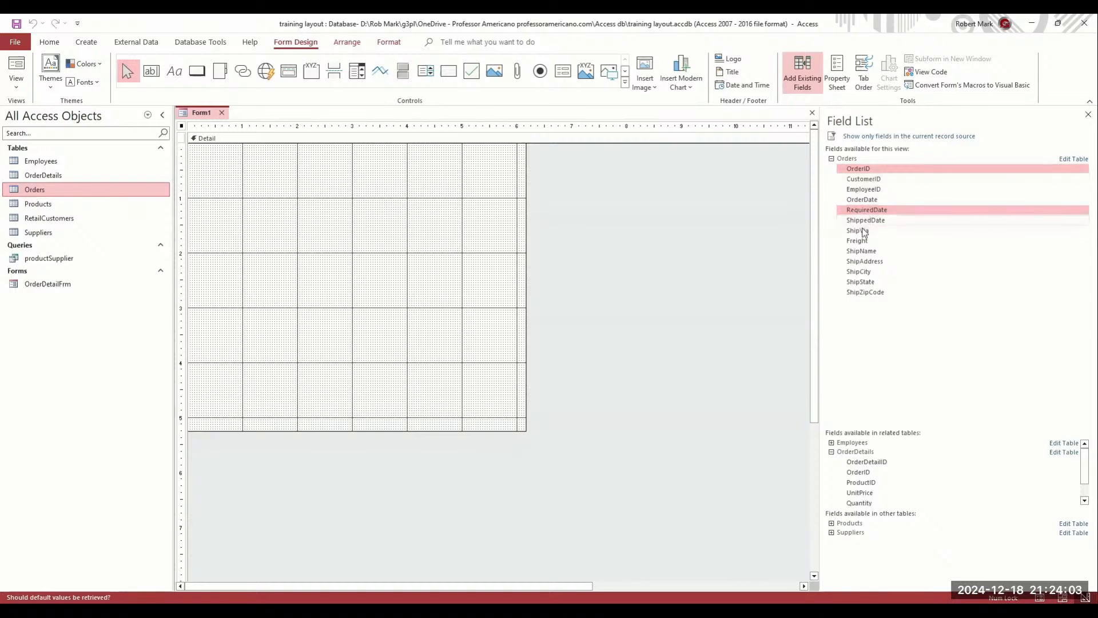
{"action": "left_click", "coordinate": [868, 220], "text": "ctrl"}
{"action": "left_click", "coordinate": [868, 231], "text": "ctrl"}
{"action": "left_click", "coordinate": [869, 240], "text": "ctrl"}
{"action": "left_click", "coordinate": [867, 251], "text": "ctrl"}
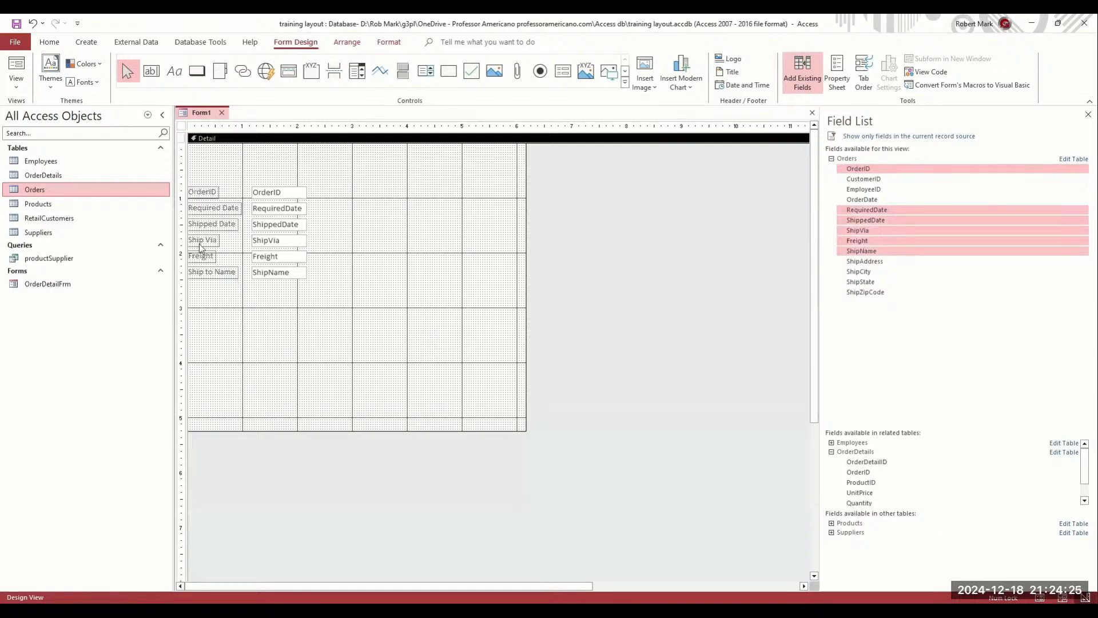
Arrange the placed fields into two columns: ShipVia, Freight, ShipName on the right, OrderID, RequiredDate, ShippedDate on the left
{"action": "left_click_drag", "start_coordinate": [320, 288], "coordinate": [405, 146]}
{"action": "left_click_drag", "start_coordinate": [304, 253], "coordinate": [207, 140]}
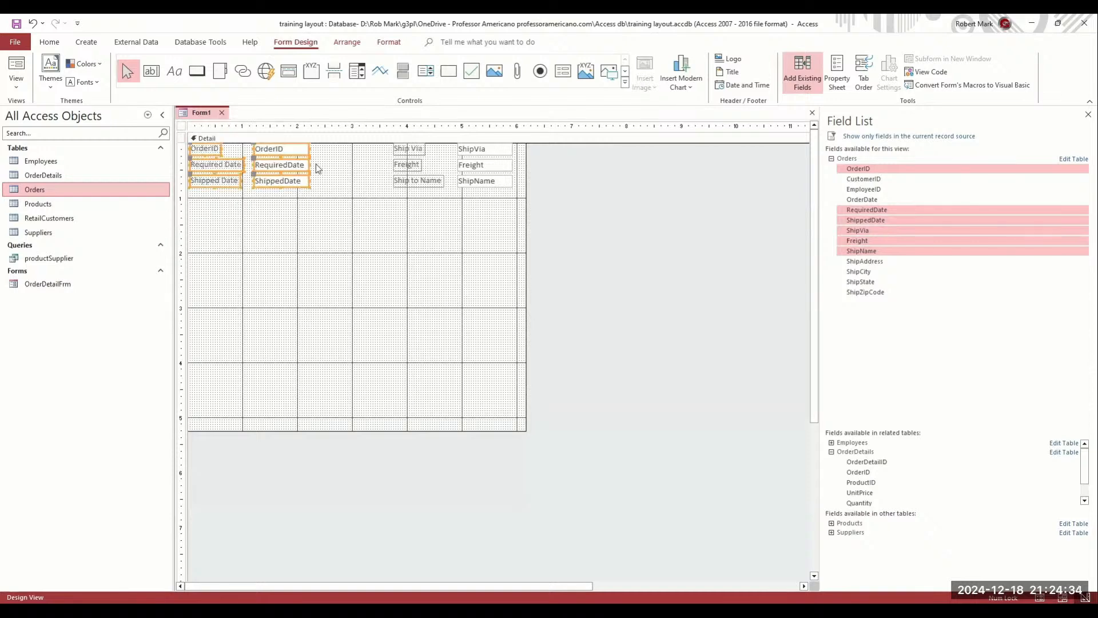
{"action": "left_click", "coordinate": [17, 287]}
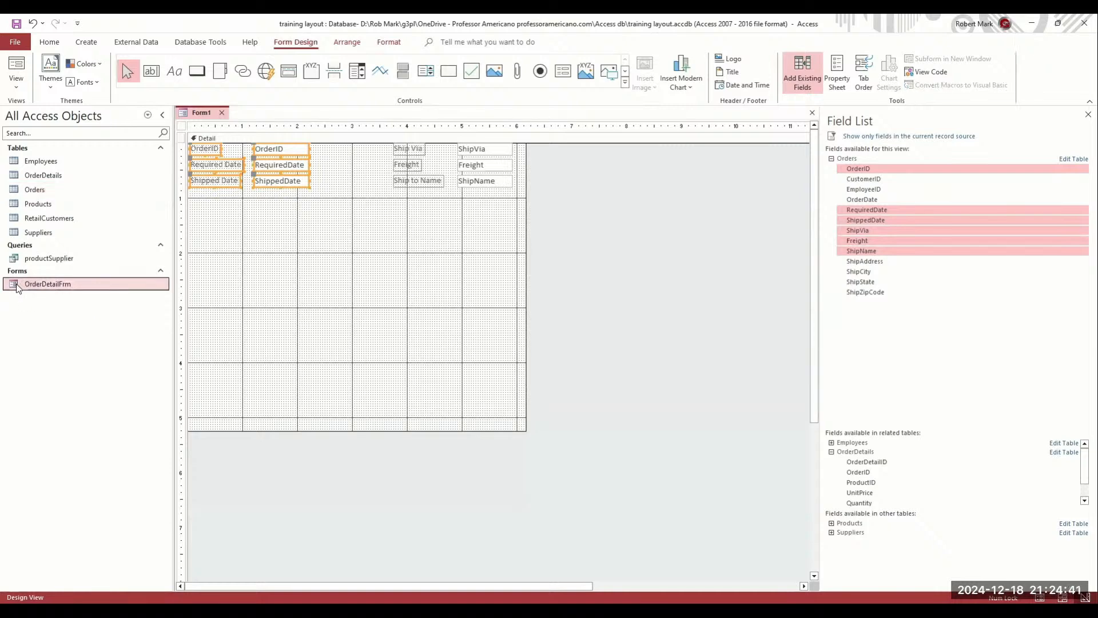
Rename the OrderDetailFrm form to OrderDetailSubFrm
{"action": "right_click", "coordinate": [47, 286]}
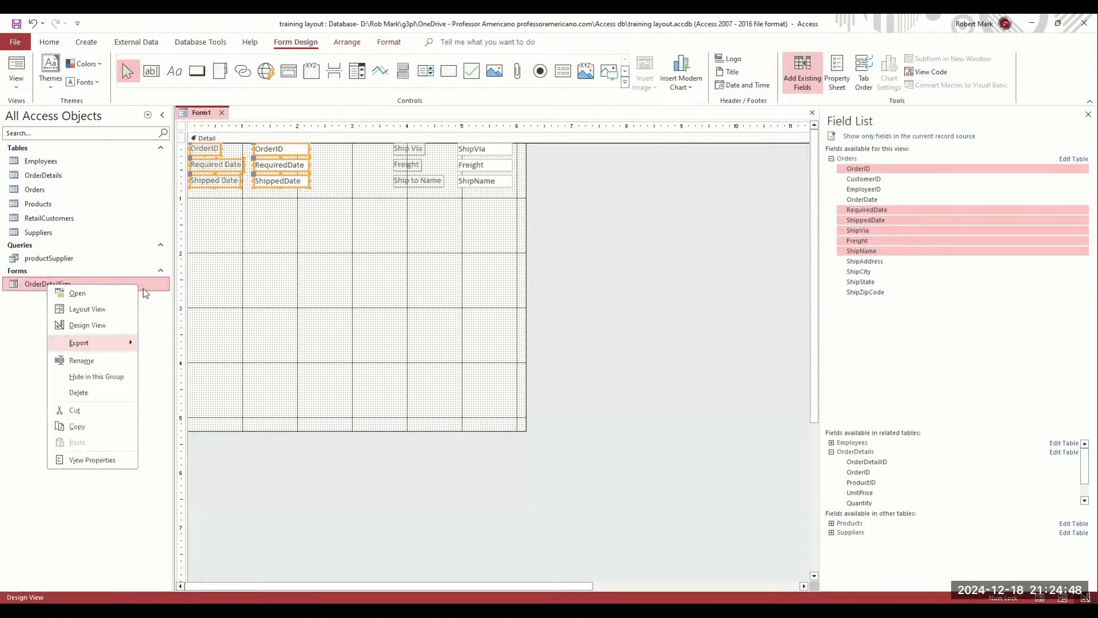
{"action": "left_click", "coordinate": [81, 360]}
{"action": "left_click", "coordinate": [60, 284]}
{"action": "type", "text": "Sub"}
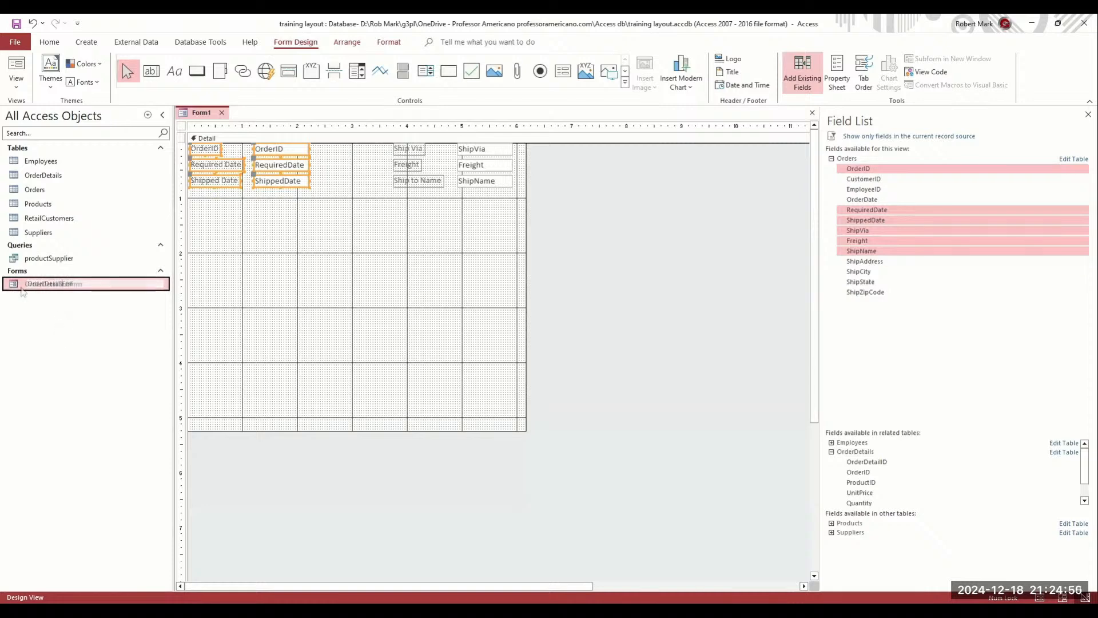
{"action": "left_click", "coordinate": [19, 286]}
Embed OrderDetailSubFrm as a subform under the order fields and make it taller and wider
{"action": "left_click_drag", "start_coordinate": [19, 288], "coordinate": [303, 264]}
{"action": "left_click_drag", "start_coordinate": [401, 328], "coordinate": [466, 364]}
{"action": "left_click_drag", "start_coordinate": [397, 242], "coordinate": [314, 217]}
{"action": "left_click_drag", "start_coordinate": [365, 298], "coordinate": [361, 382]}
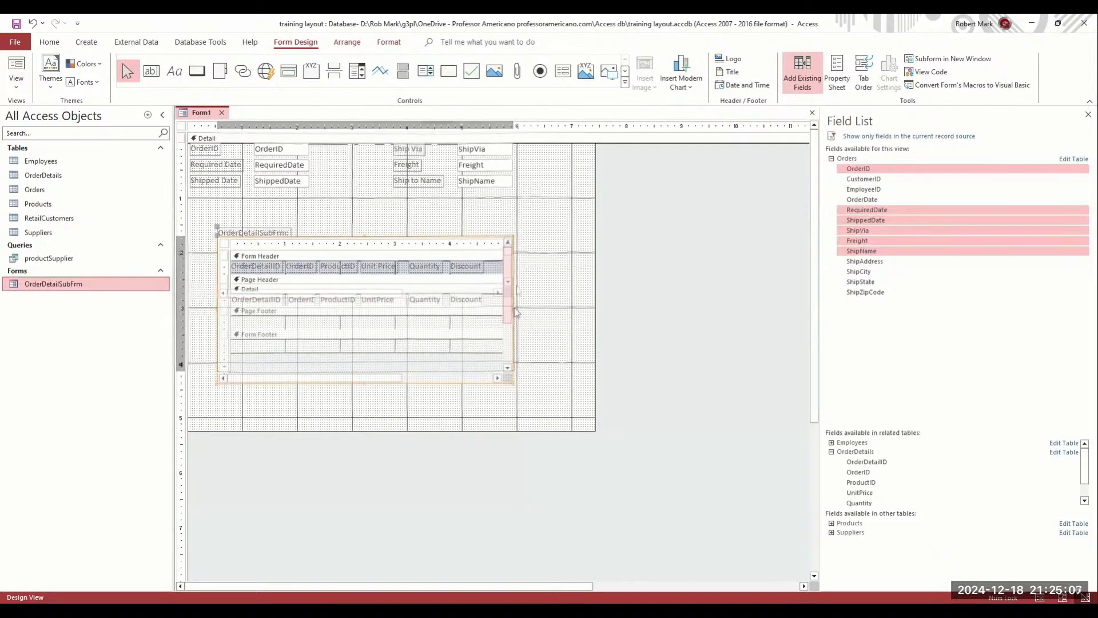
{"action": "left_click_drag", "start_coordinate": [513, 309], "coordinate": [556, 304]}
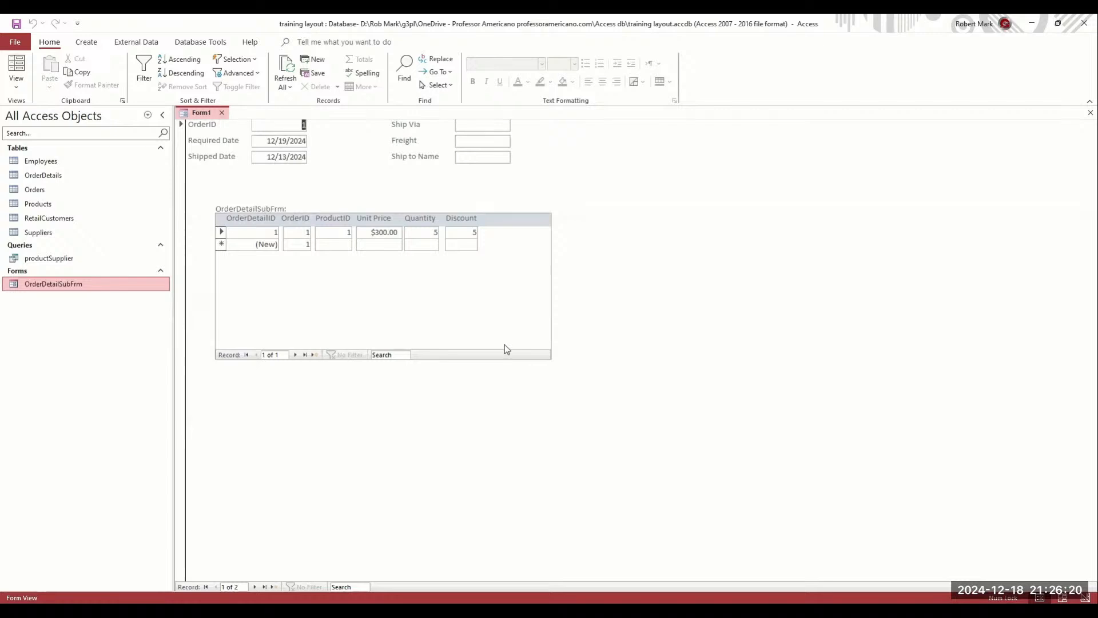
Save the new form as OrdersFrm
{"action": "key", "text": "ctrl+s"}
{"action": "type", "text": "OrdersFrm"}
{"action": "key", "text": "Return"}
Open OrderDetailSubFrm and switch it to Design View
{"action": "double_click", "coordinate": [41, 285]}
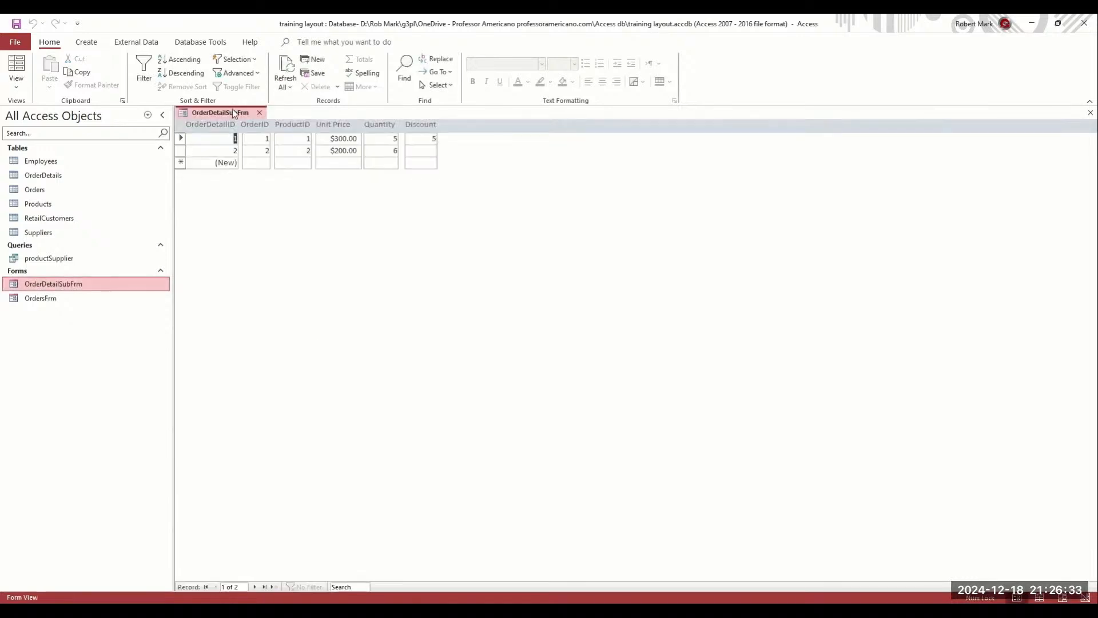
{"action": "right_click", "coordinate": [233, 111]}
{"action": "left_click", "coordinate": [264, 203]}
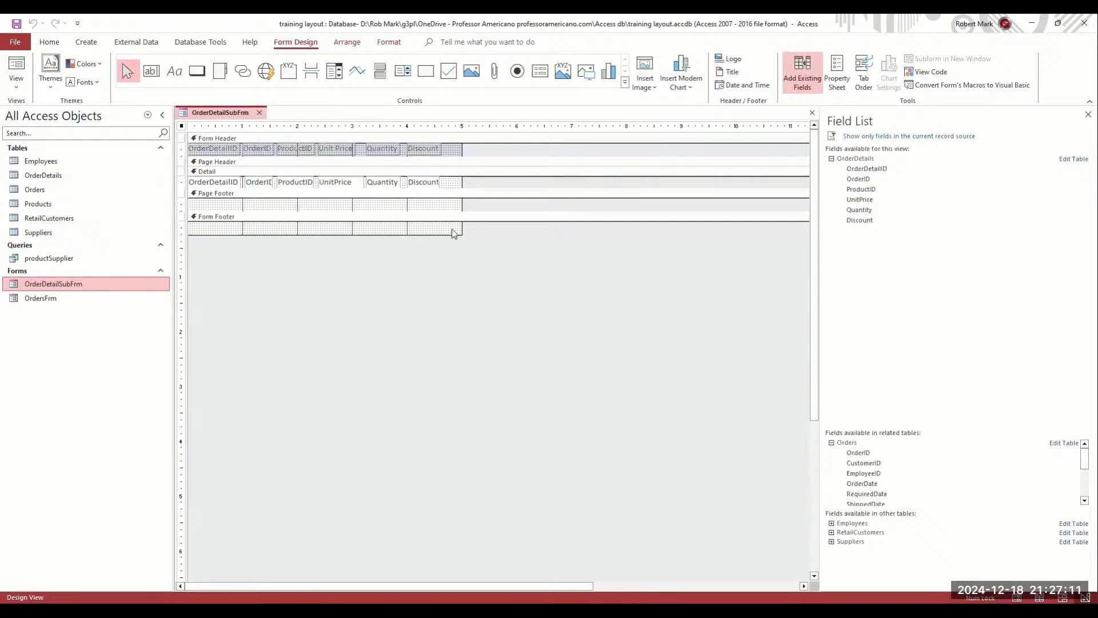
Close OrderDetailSubFrm and open the Relationships diagram from Database Tools
{"action": "left_click", "coordinate": [260, 112]}
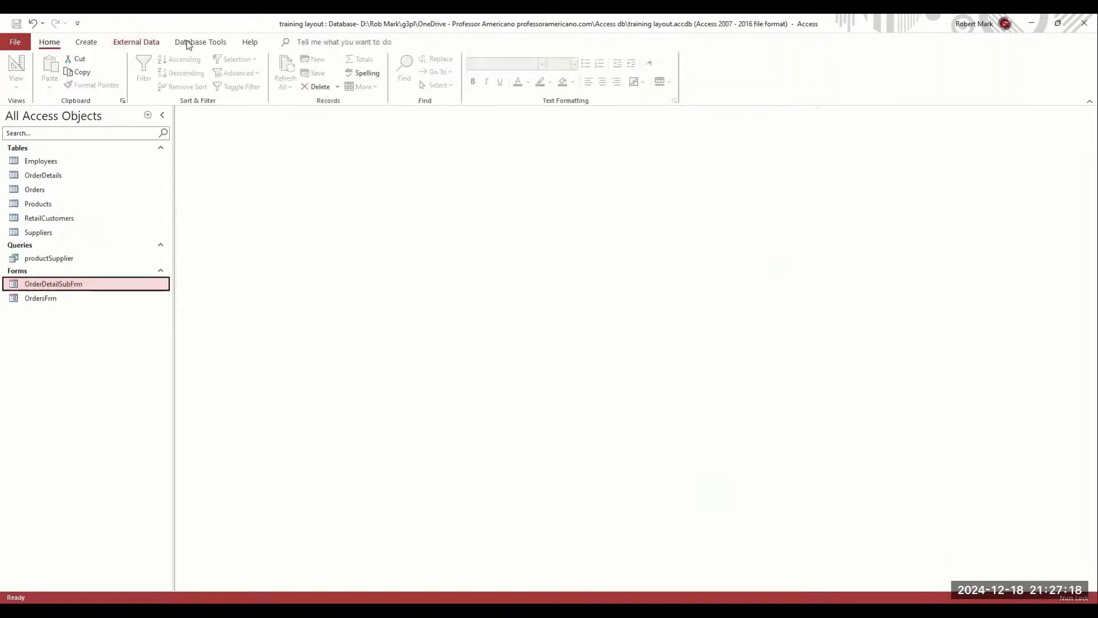
{"action": "left_click", "coordinate": [188, 45]}
{"action": "left_click", "coordinate": [152, 65]}
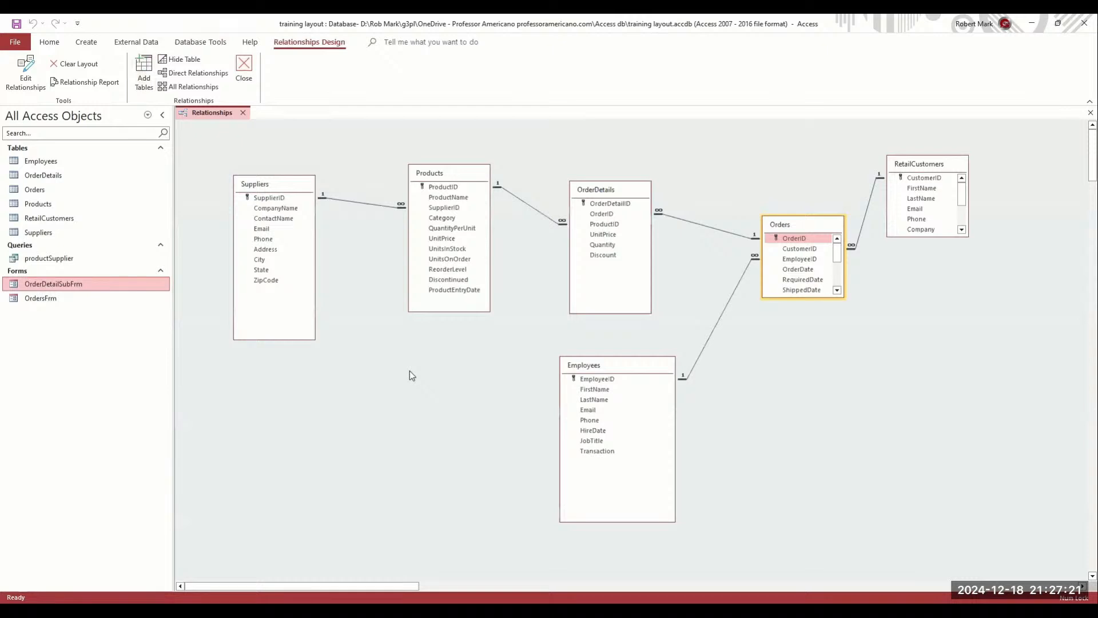
Line up the Products, OrderDetails and Orders tables side by side in the diagram
{"action": "left_click", "coordinate": [440, 174]}
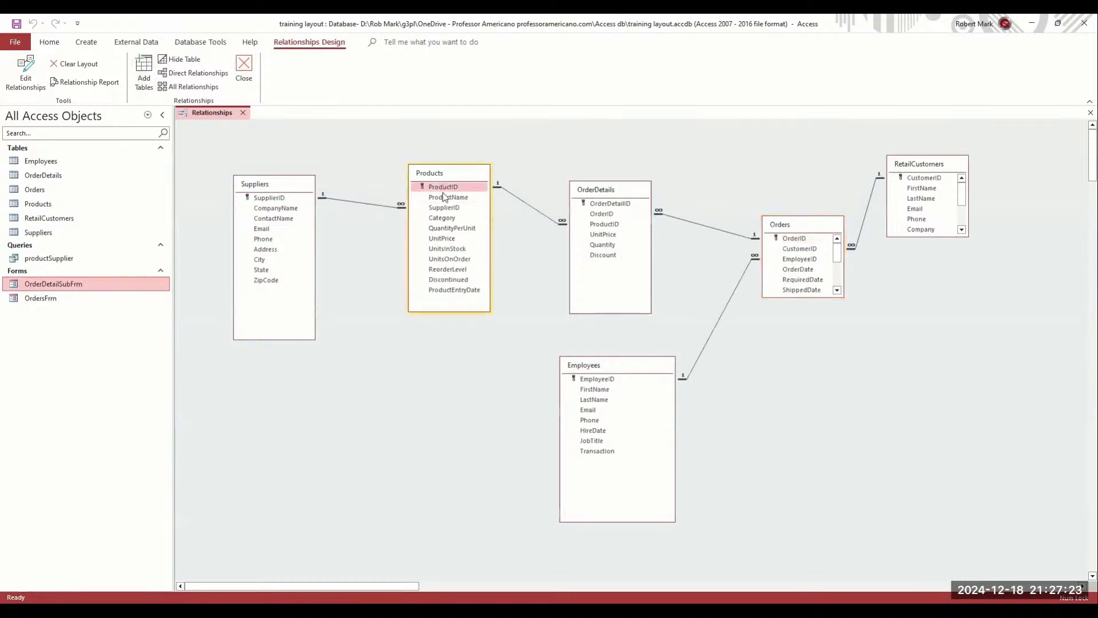
{"action": "left_click_drag", "start_coordinate": [443, 173], "coordinate": [427, 185]}
{"action": "left_click_drag", "start_coordinate": [603, 191], "coordinate": [550, 189]}
{"action": "left_click_drag", "start_coordinate": [781, 224], "coordinate": [668, 189]}
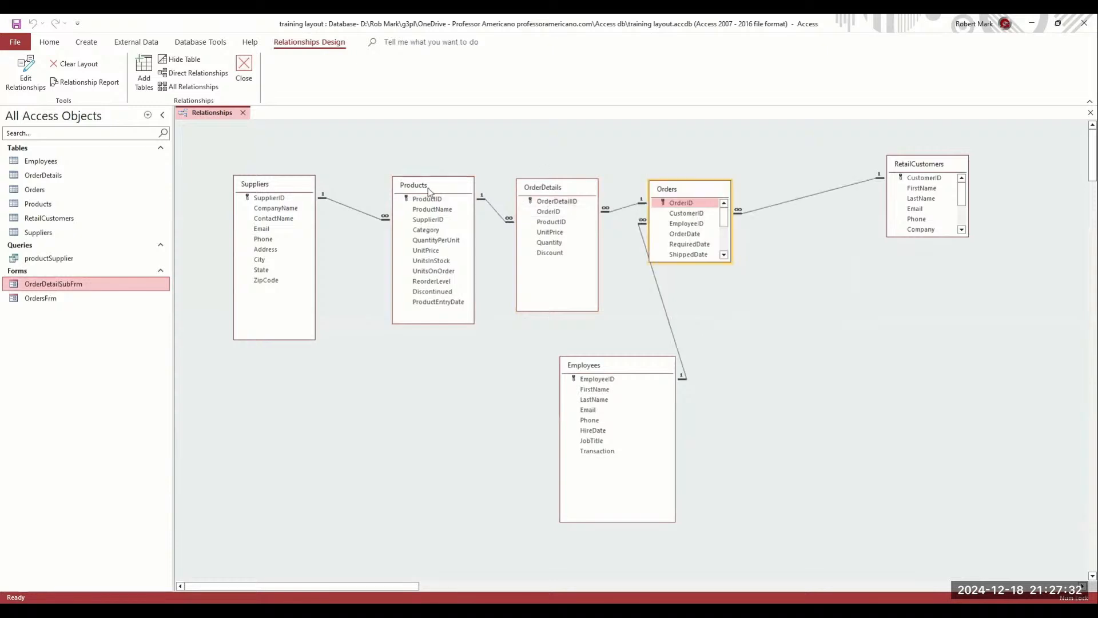
{"action": "left_click_drag", "start_coordinate": [436, 187], "coordinate": [427, 184]}
{"action": "left_click_drag", "start_coordinate": [553, 191], "coordinate": [557, 189]}
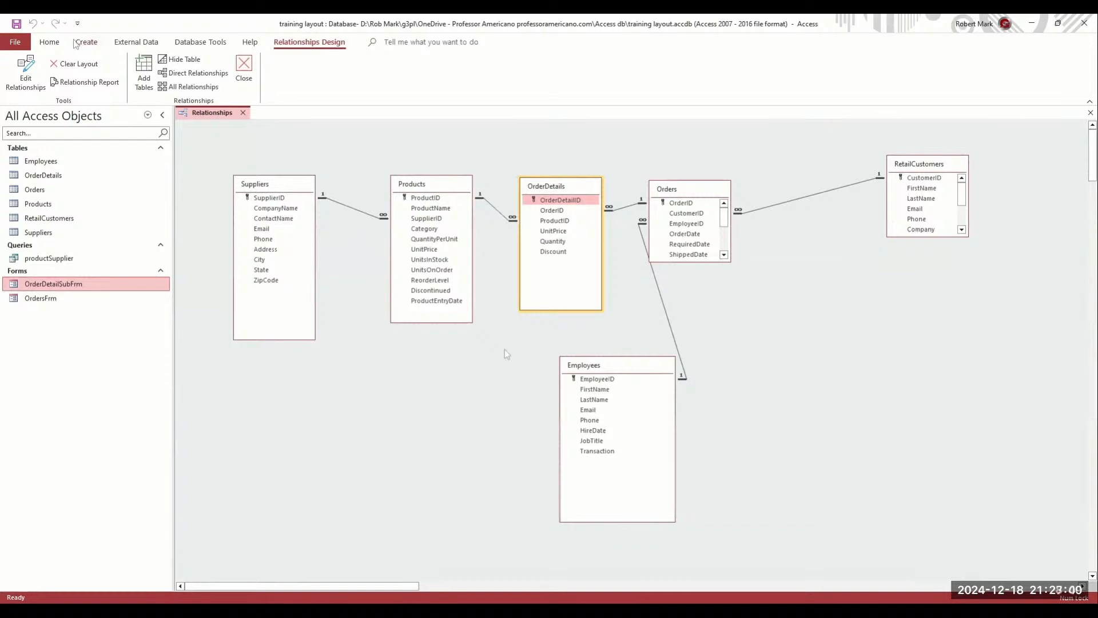
Start a new query design containing the OrderDetails and Products tables
{"action": "left_click", "coordinate": [85, 42]}
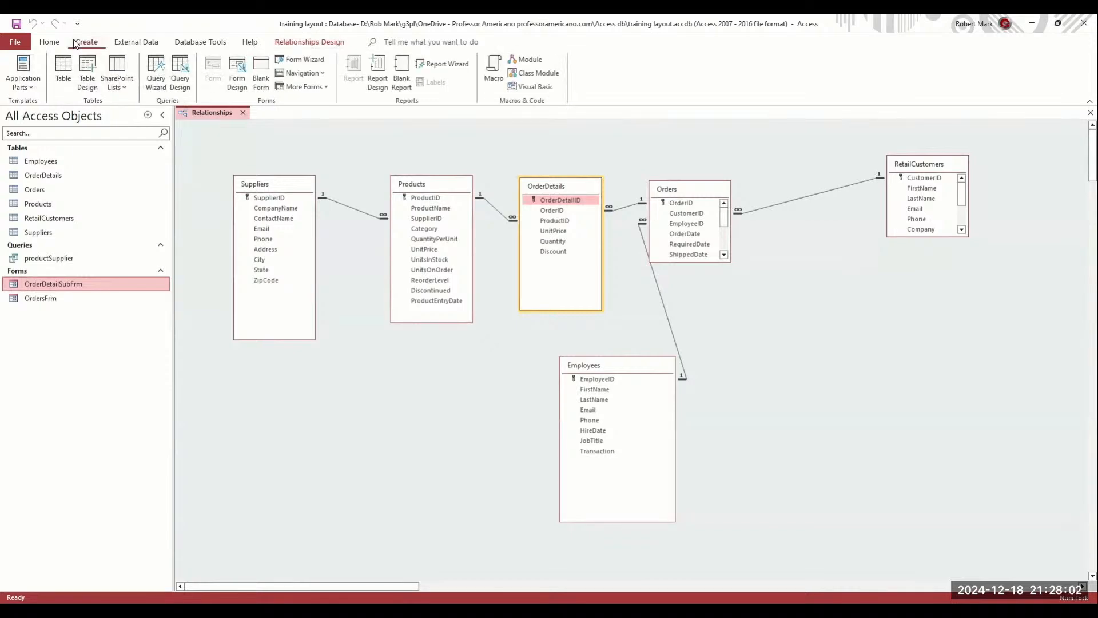
{"action": "left_click", "coordinate": [180, 73]}
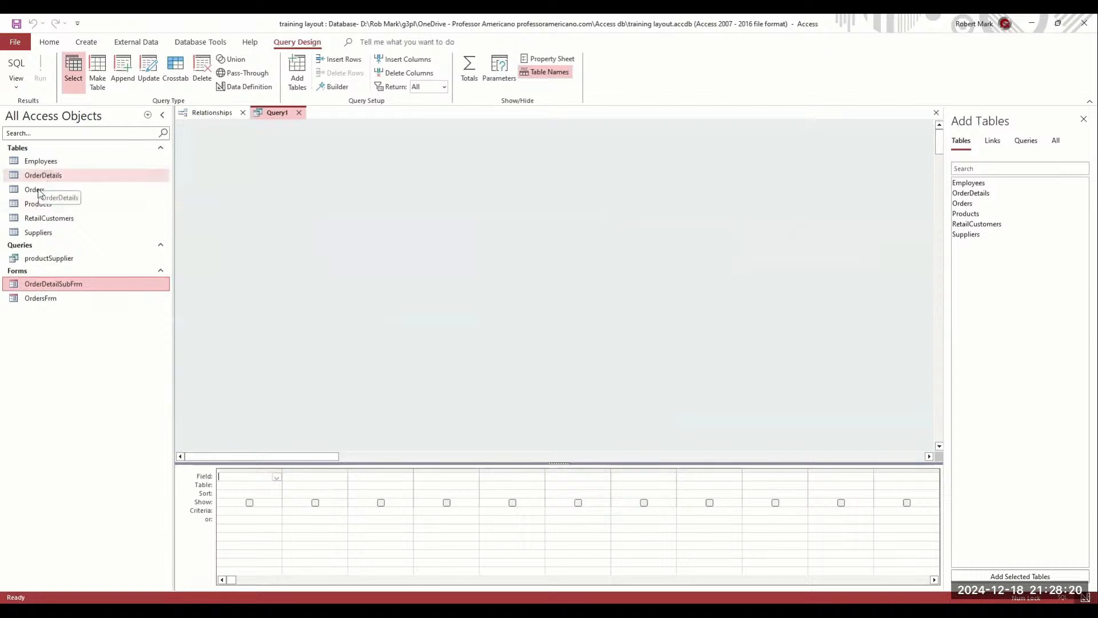
{"action": "left_click_drag", "start_coordinate": [38, 181], "coordinate": [323, 222]}
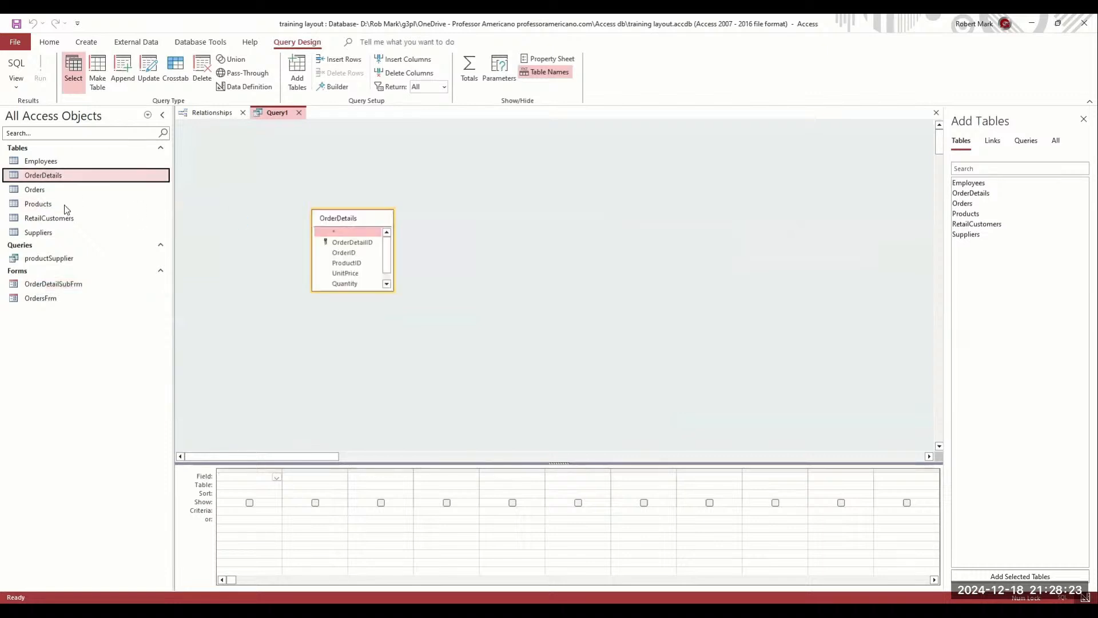
{"action": "left_click_drag", "start_coordinate": [50, 203], "coordinate": [572, 229]}
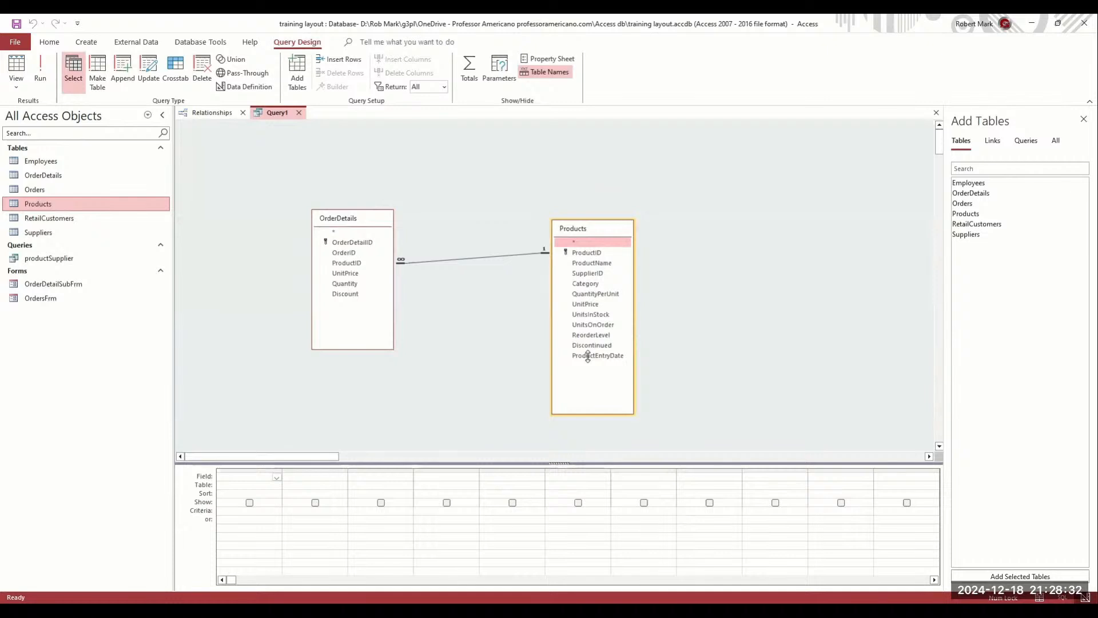
Add OrderDetails.* and Products.* to the query grid and run the query
{"action": "left_click", "coordinate": [344, 243]}
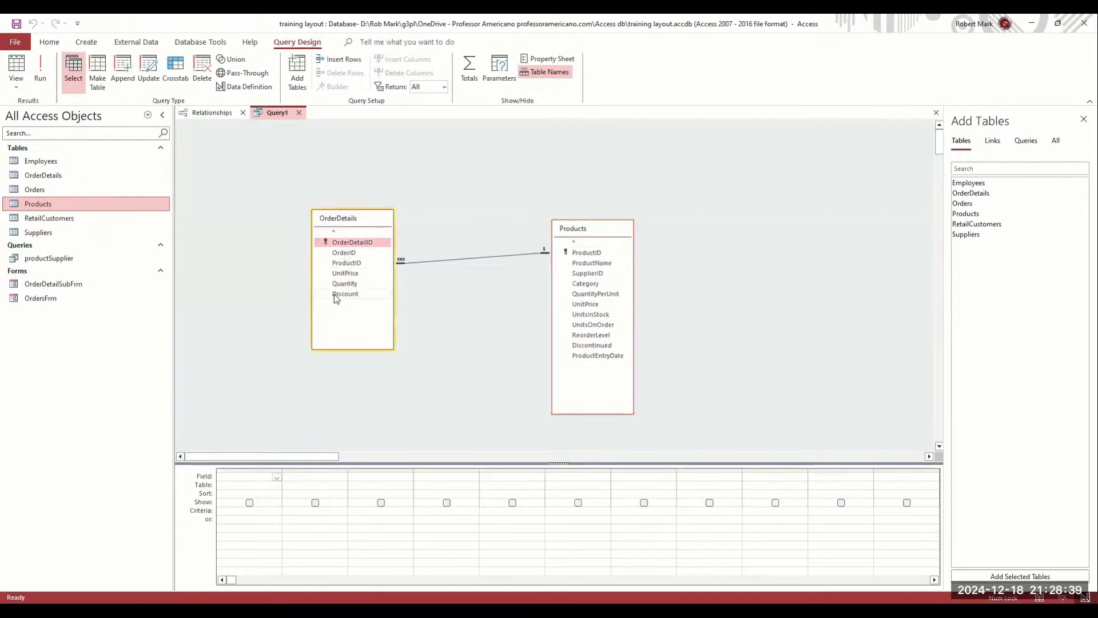
{"action": "left_click_drag", "start_coordinate": [336, 232], "coordinate": [249, 480]}
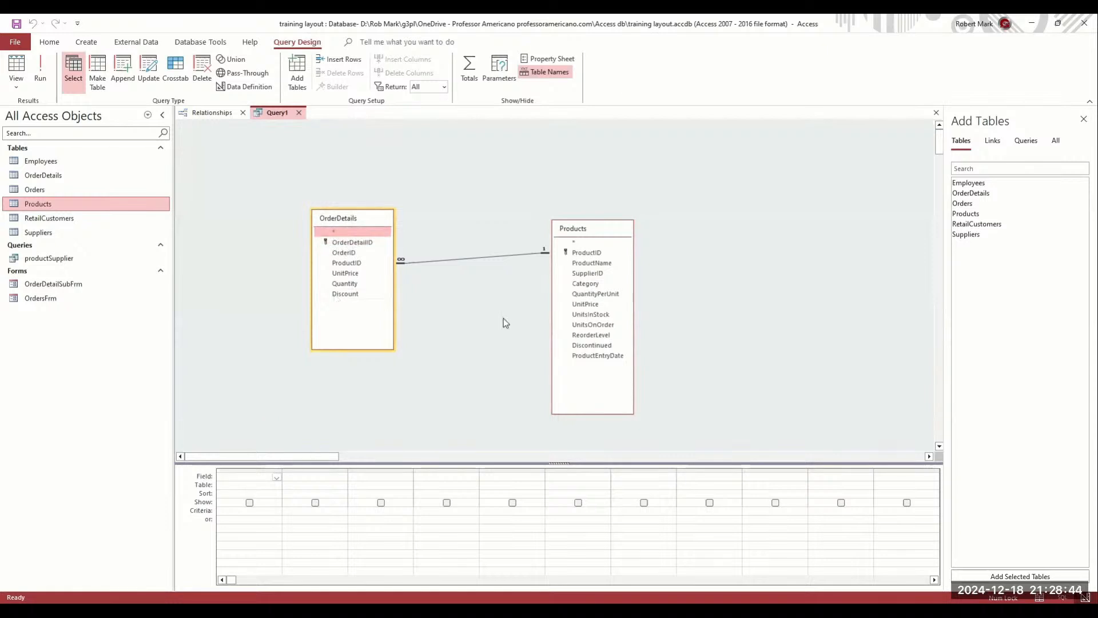
{"action": "left_click_drag", "start_coordinate": [576, 243], "coordinate": [302, 476]}
{"action": "left_click", "coordinate": [16, 67]}
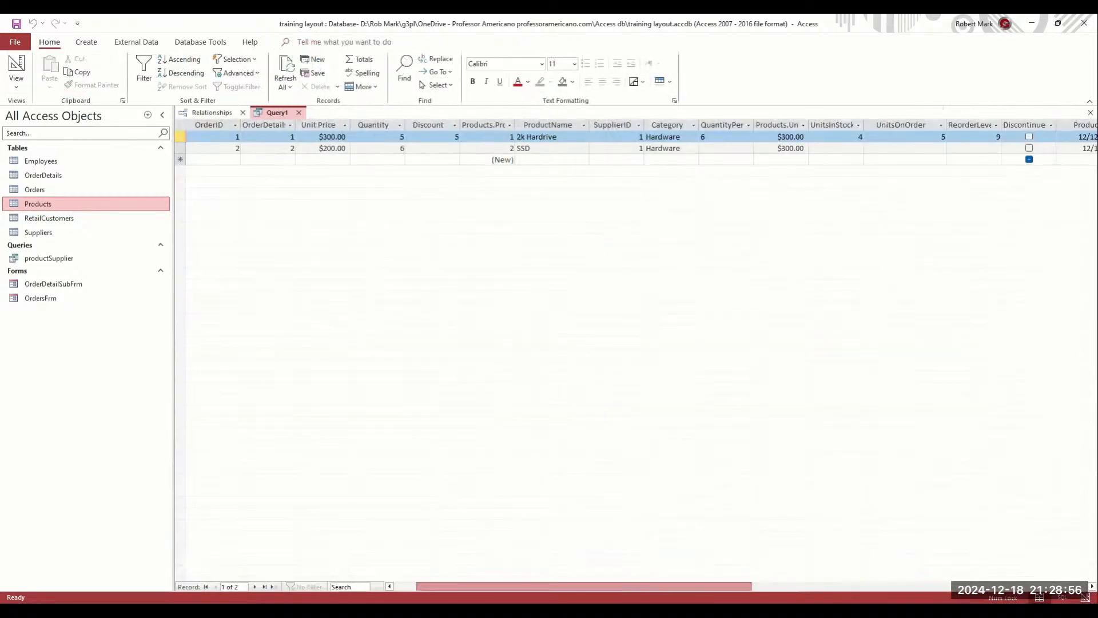
{"action": "left_click_drag", "start_coordinate": [584, 587], "coordinate": [629, 587]}
{"action": "left_click_drag", "start_coordinate": [477, 586], "coordinate": [407, 544]}
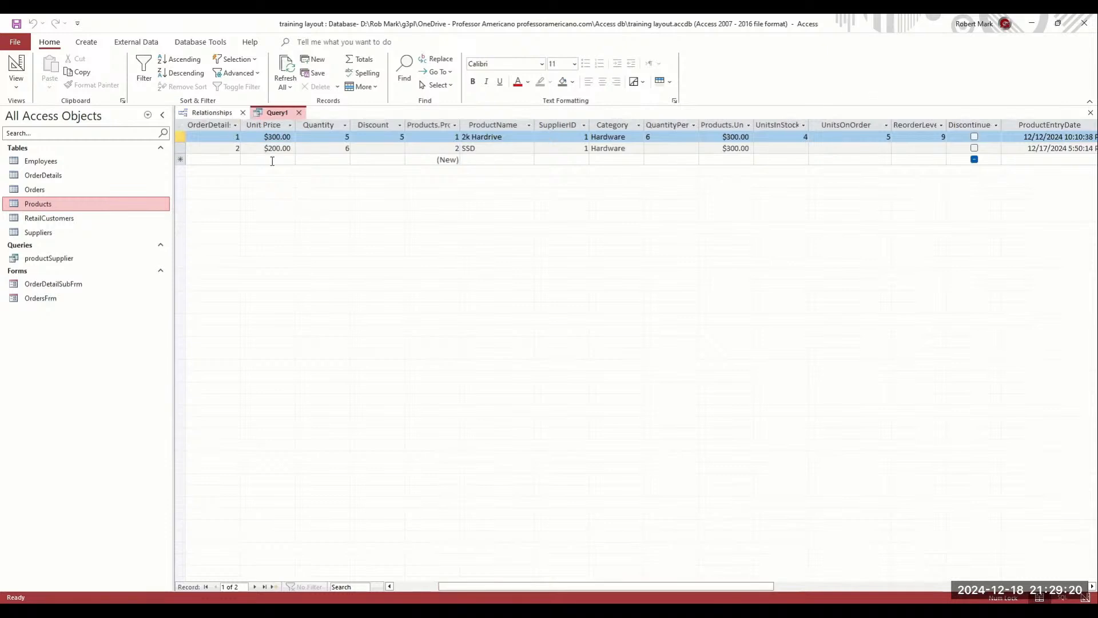
Enter a new SSD line with unit price 33 and quantity 2, dismiss the error, and close Query1
{"action": "left_click", "coordinate": [273, 161]}
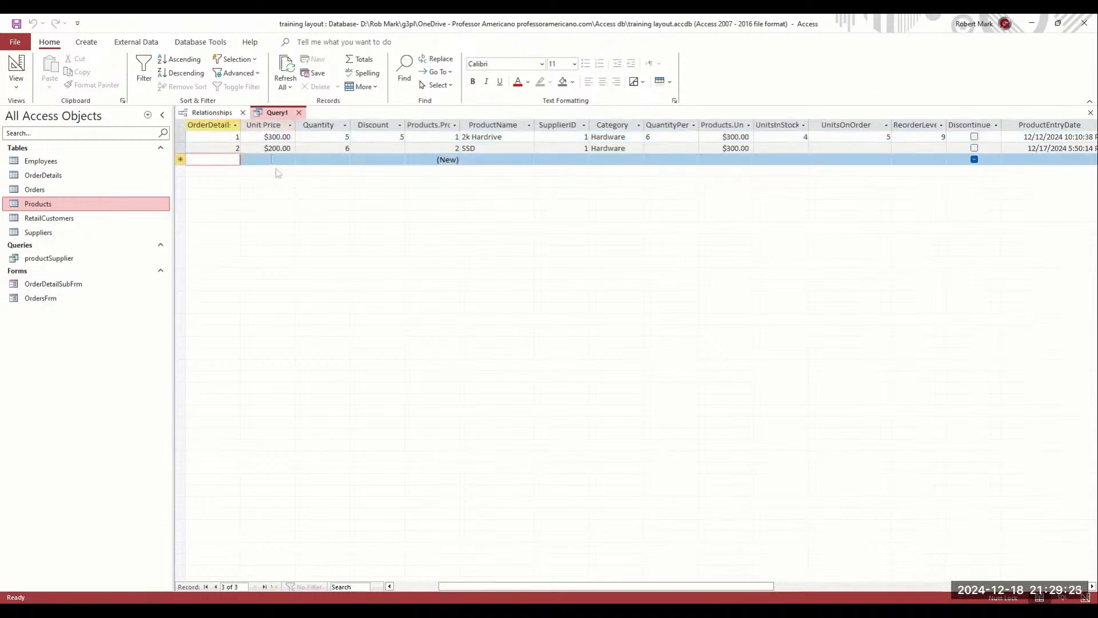
{"action": "type", "text": "33"}
{"action": "left_click", "coordinate": [334, 160]}
{"action": "type", "text": "2"}
{"action": "left_click", "coordinate": [377, 162]}
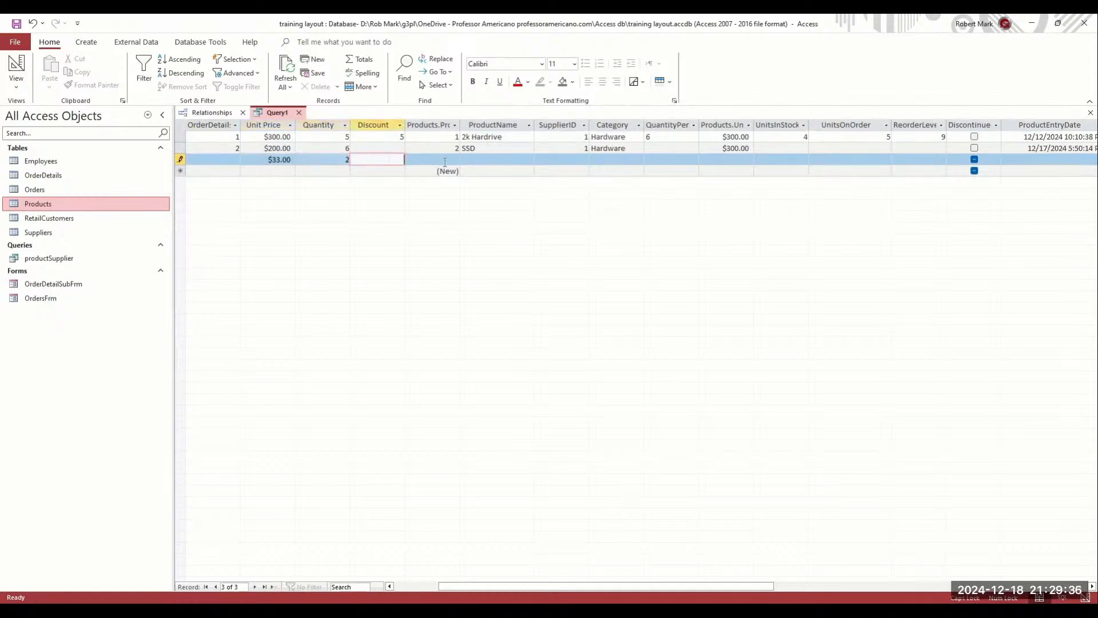
{"action": "left_click", "coordinate": [453, 163]}
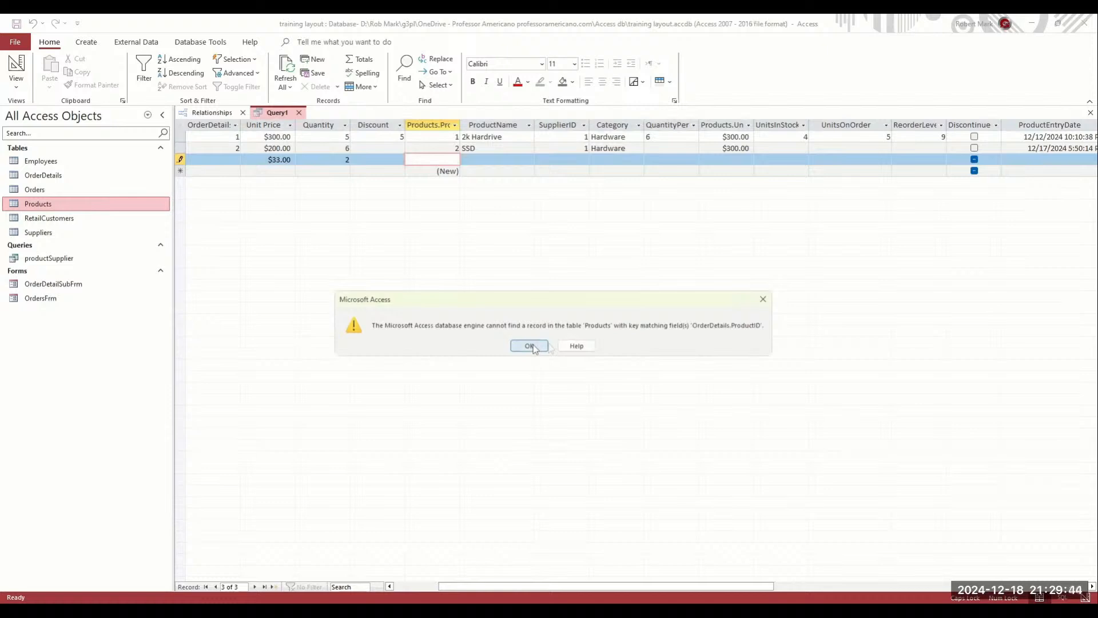
{"action": "left_click", "coordinate": [529, 346]}
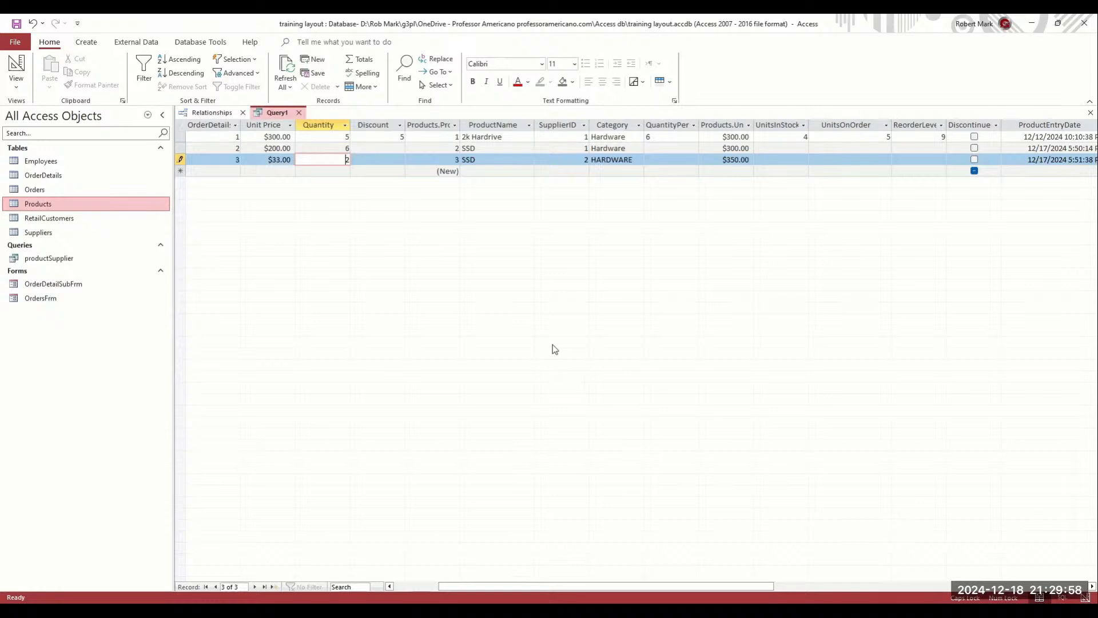
{"action": "left_click", "coordinate": [206, 114]}
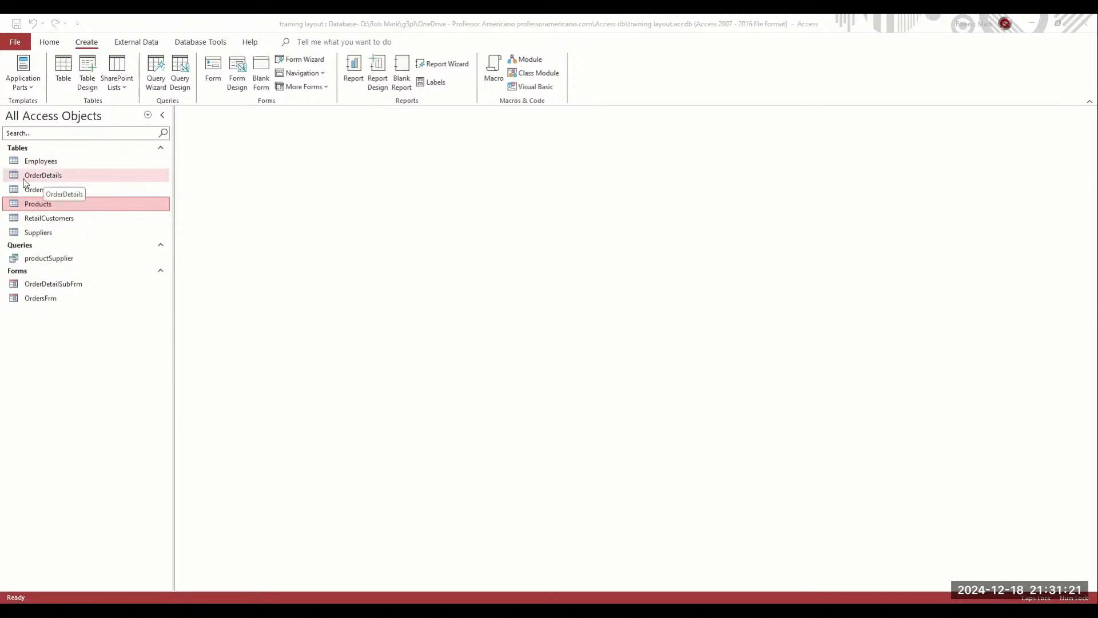
{"action": "double_click", "coordinate": [47, 176]}
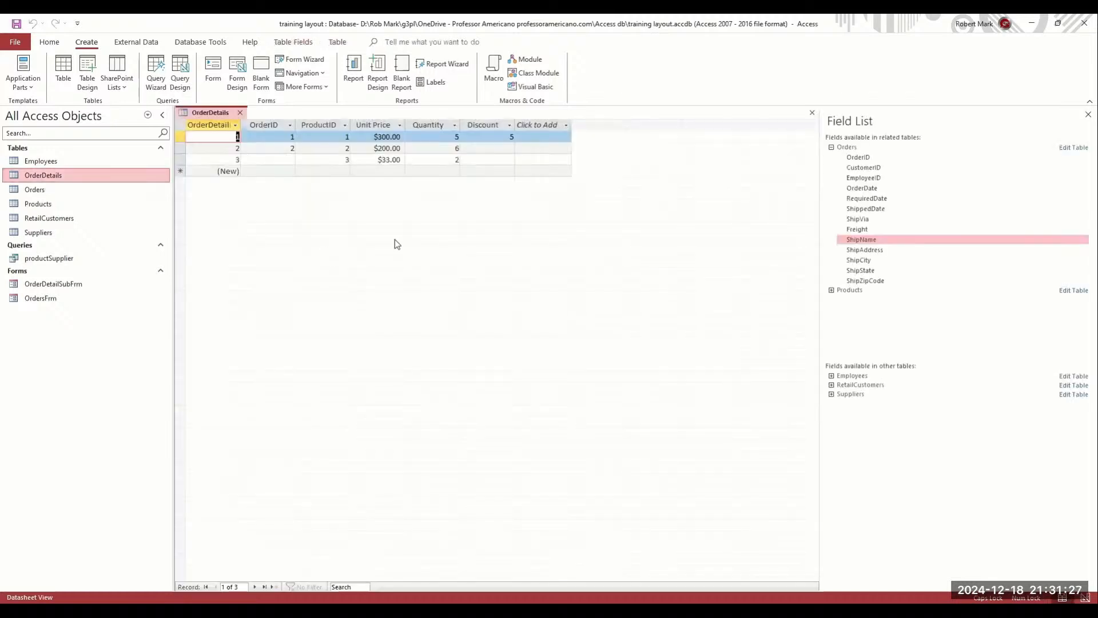
{"action": "left_click", "coordinate": [319, 160]}
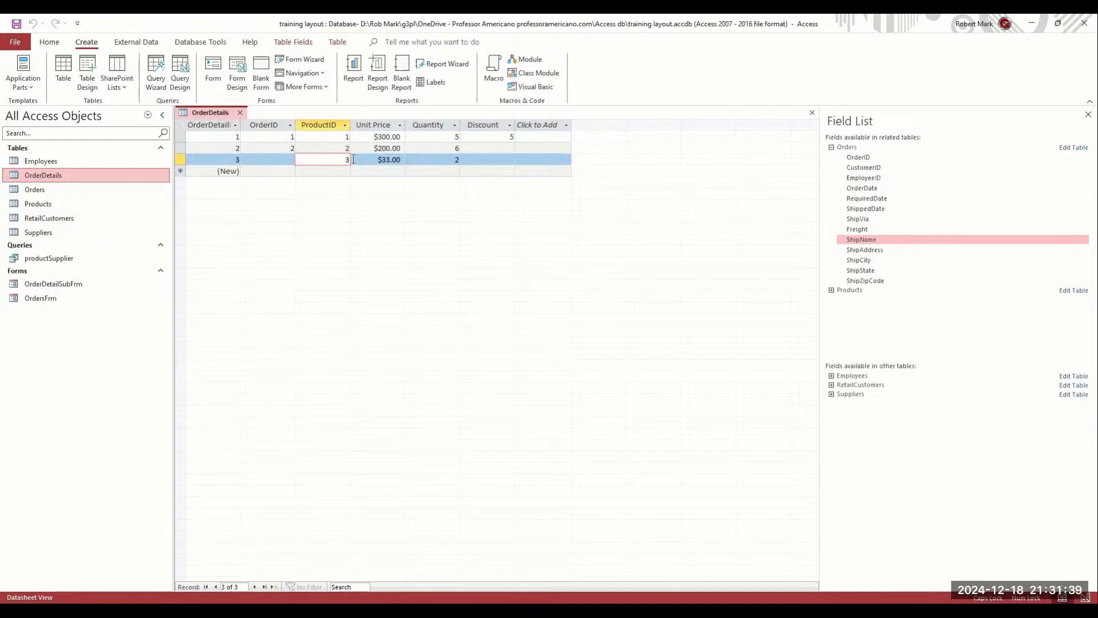
{"action": "left_click_drag", "start_coordinate": [352, 160], "coordinate": [282, 155]}
{"action": "left_click", "coordinate": [280, 158]}
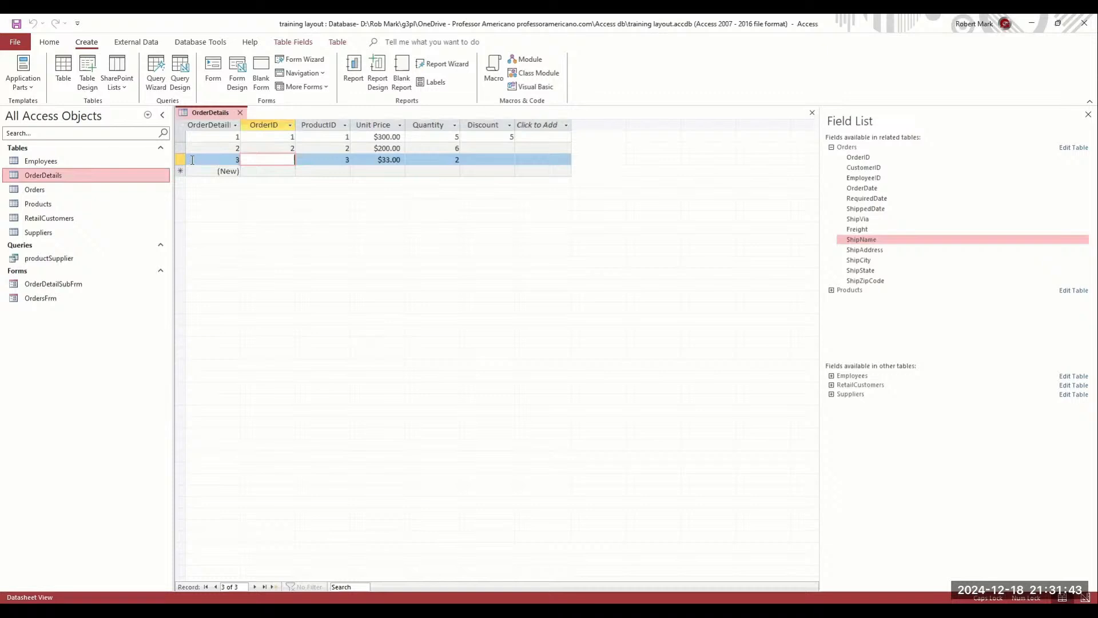
{"action": "left_click", "coordinate": [313, 159]}
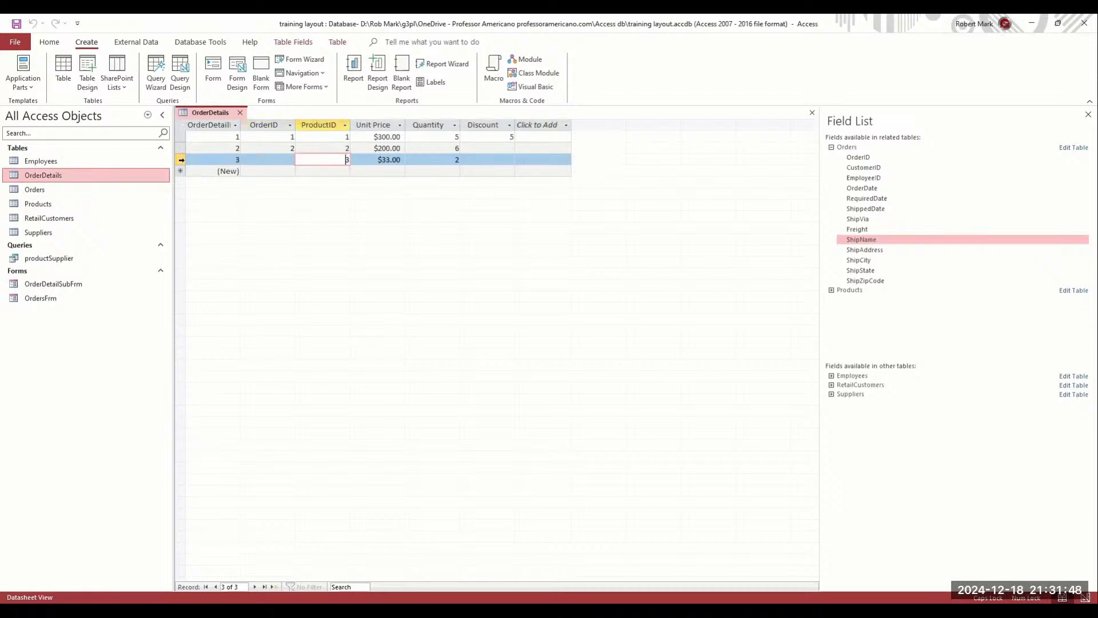
{"action": "left_click", "coordinate": [180, 161]}
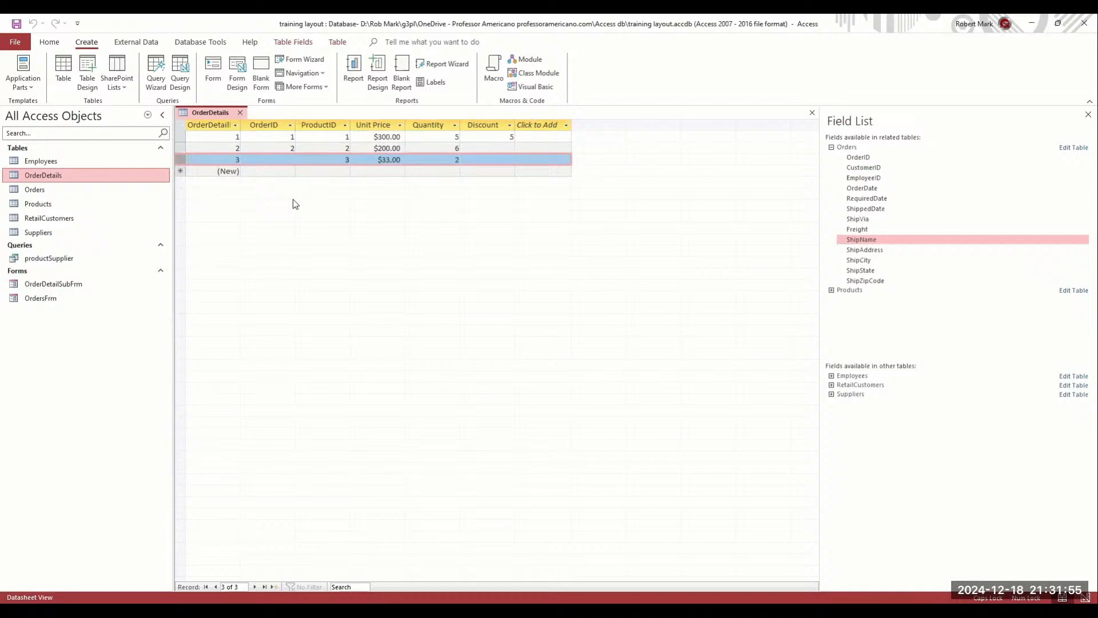
{"action": "key", "text": "ctrl+w"}
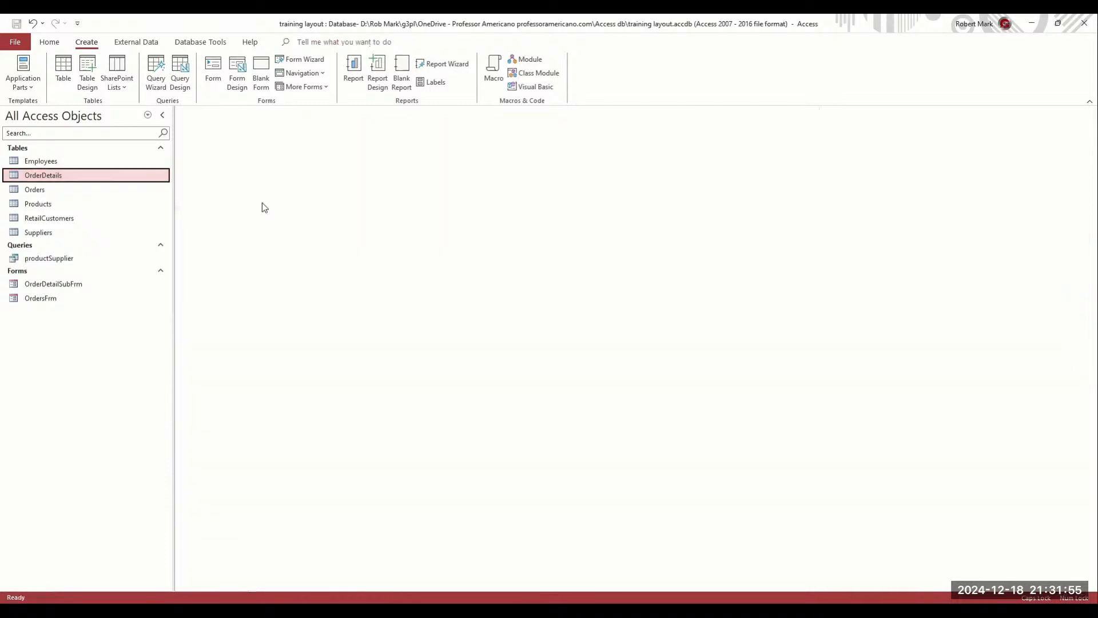
Compact and repair the database from Database Tools
{"action": "left_click", "coordinate": [131, 46]}
{"action": "left_click", "coordinate": [177, 45]}
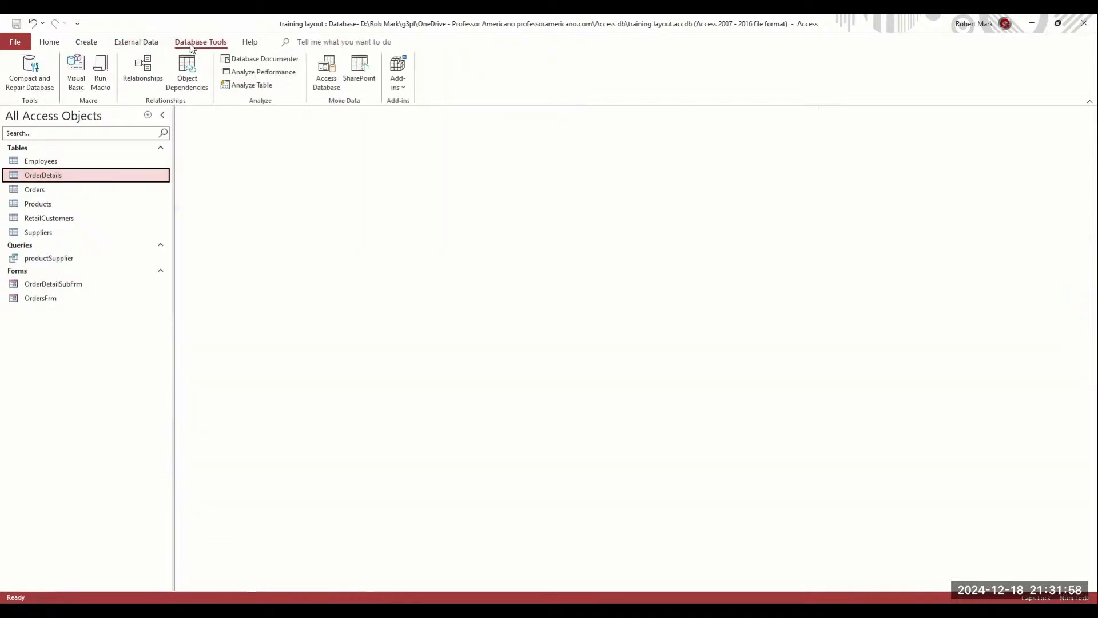
{"action": "left_click", "coordinate": [35, 70]}
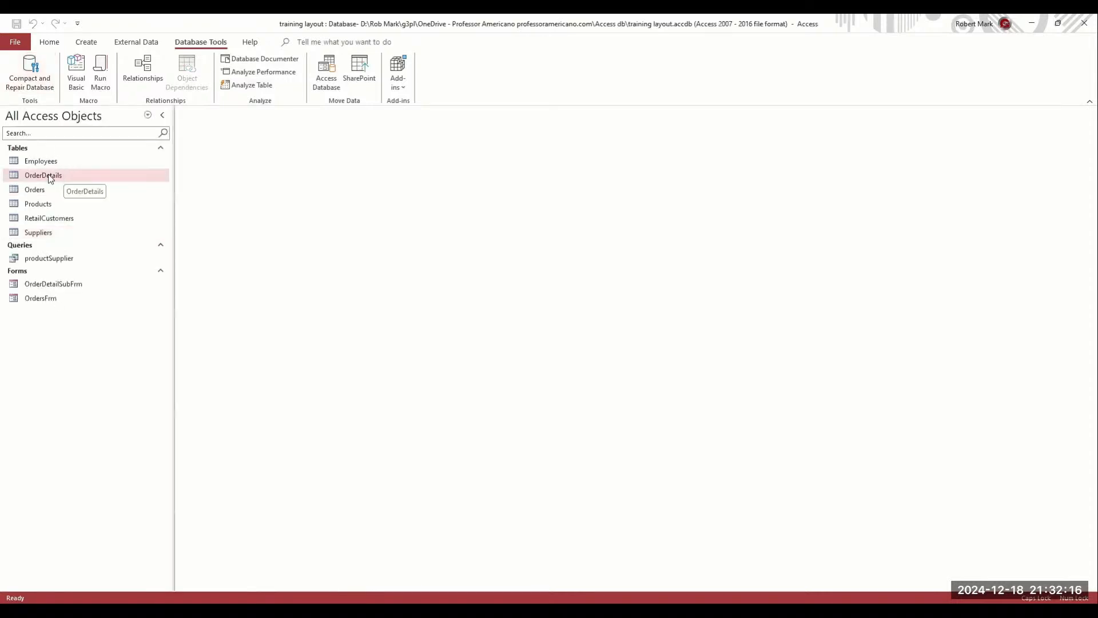
Open the OrderDetails table in Design View and select the ProductID field
{"action": "right_click", "coordinate": [50, 175]}
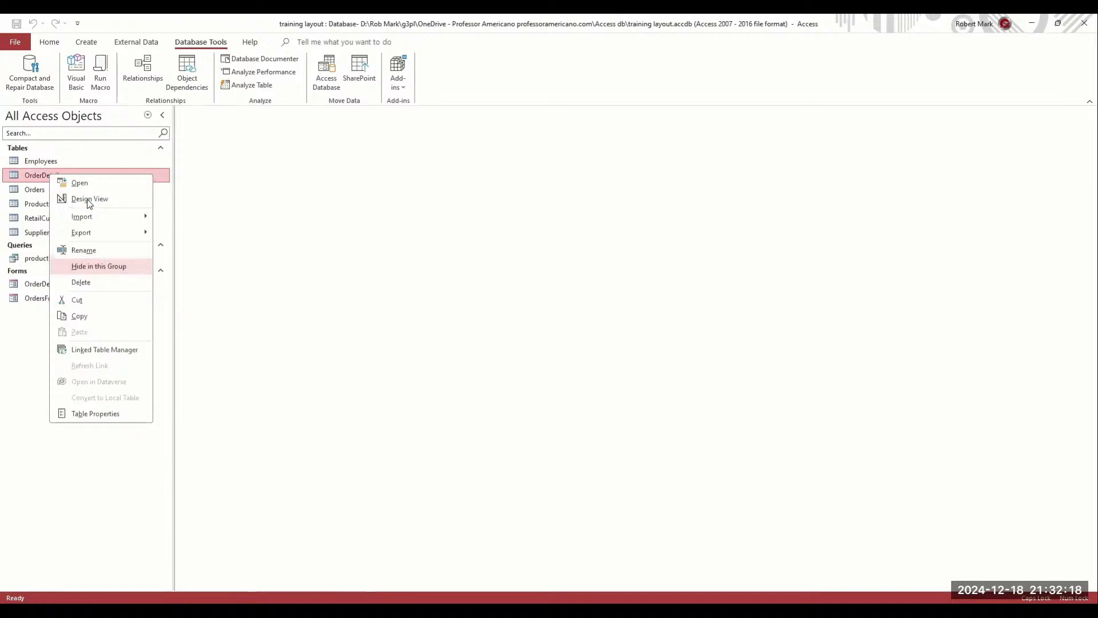
{"action": "key", "text": "Return"}
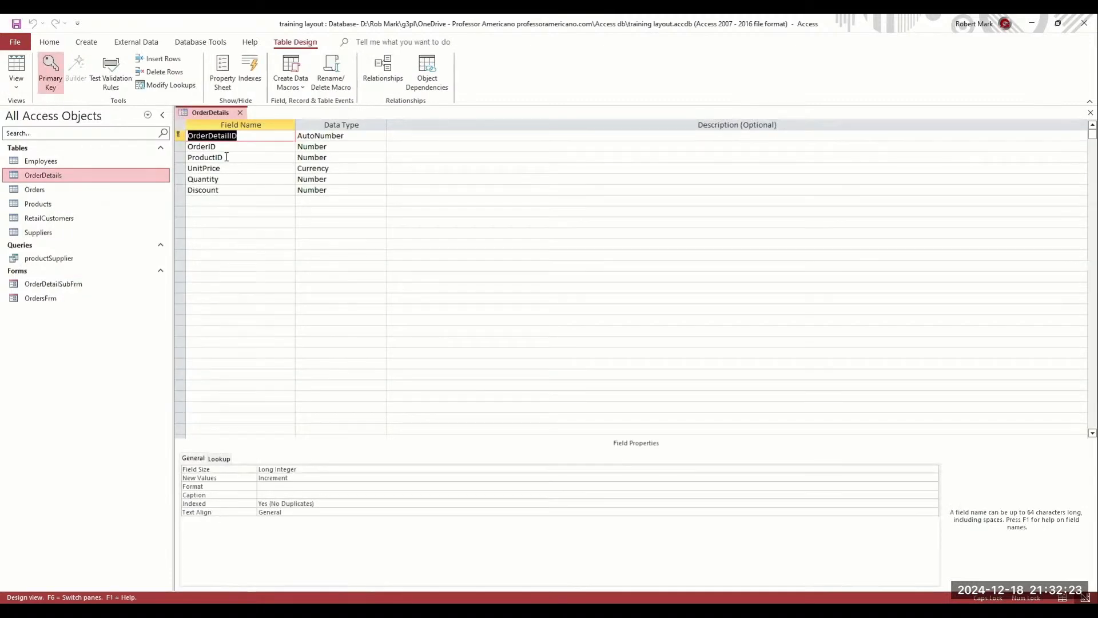
{"action": "left_click", "coordinate": [256, 158]}
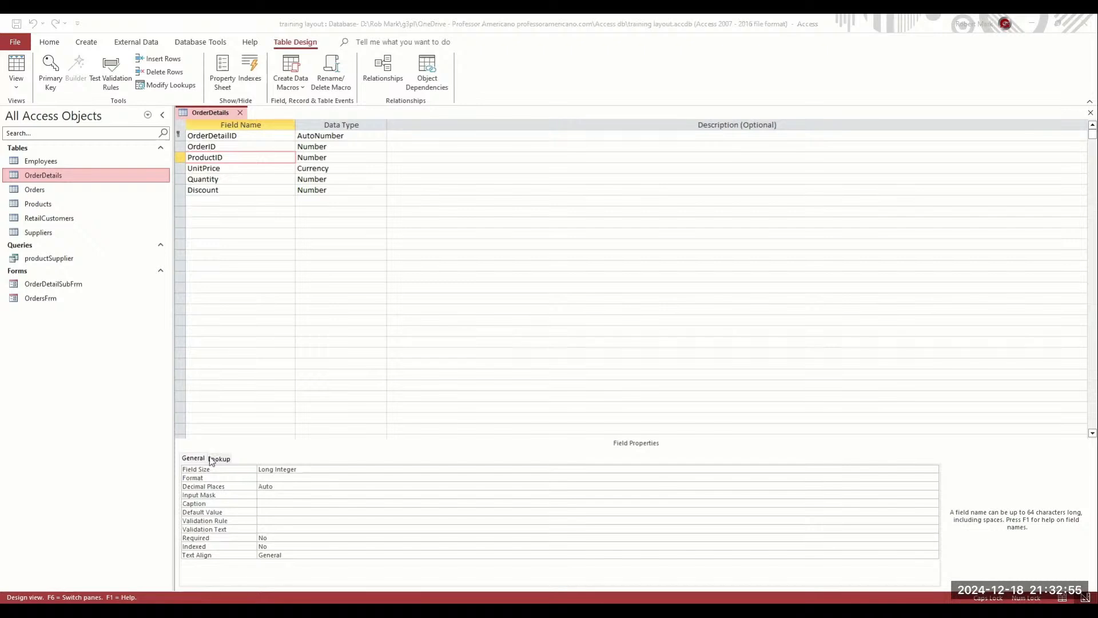
Set ProductID's Display Control to Combo Box and its Row Source to the Products table
{"action": "left_click", "coordinate": [220, 459]}
{"action": "left_click", "coordinate": [935, 469]}
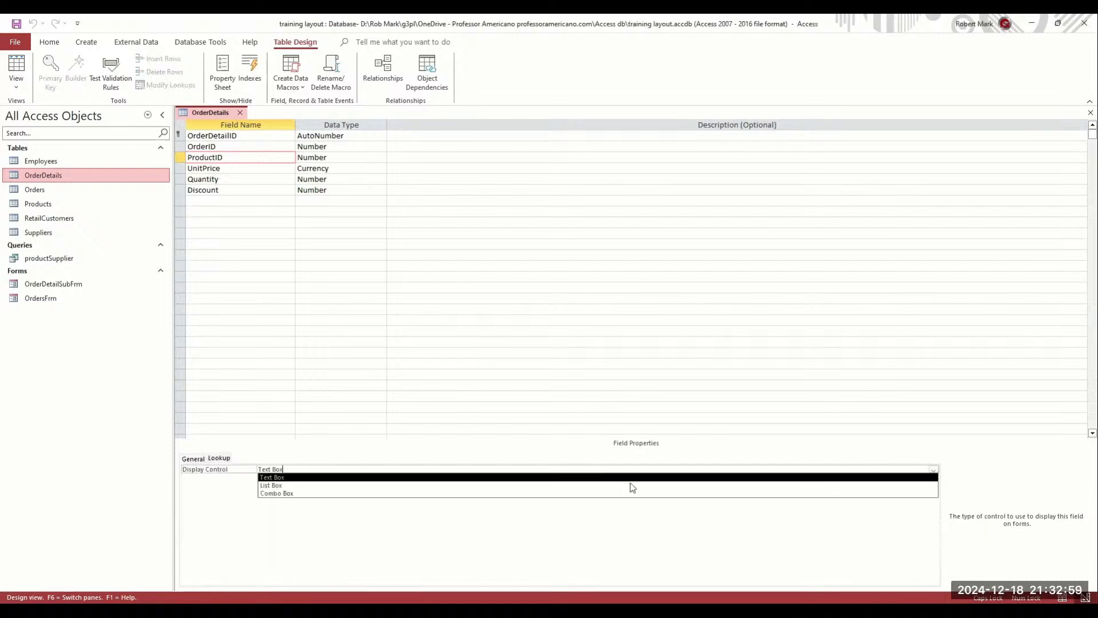
{"action": "left_click", "coordinate": [466, 493]}
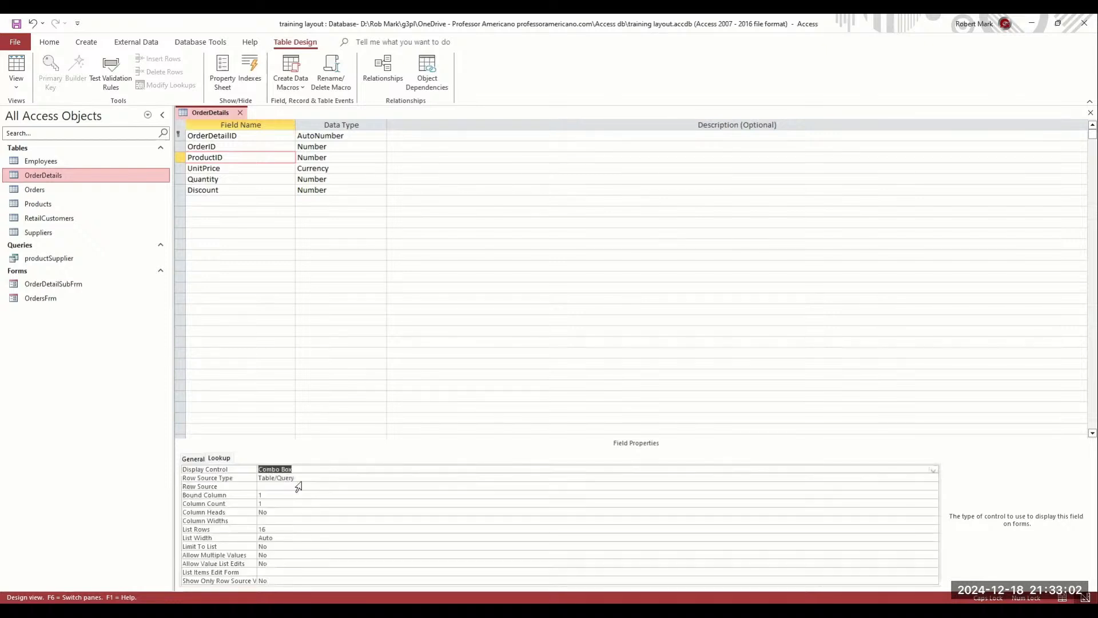
{"action": "left_click", "coordinate": [298, 486]}
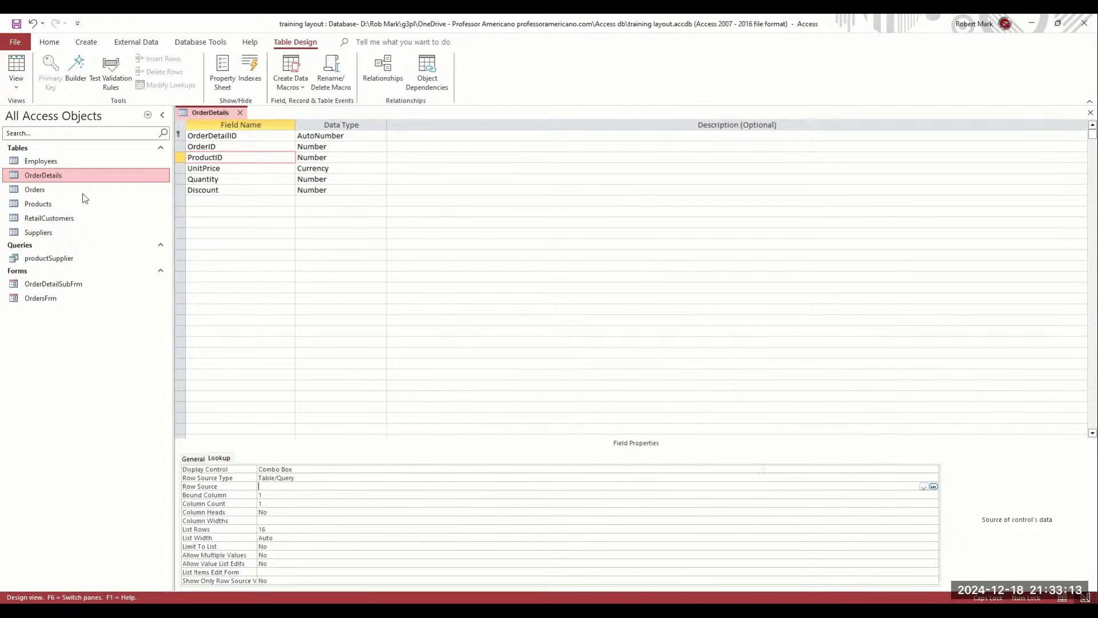
{"action": "double_click", "coordinate": [55, 203]}
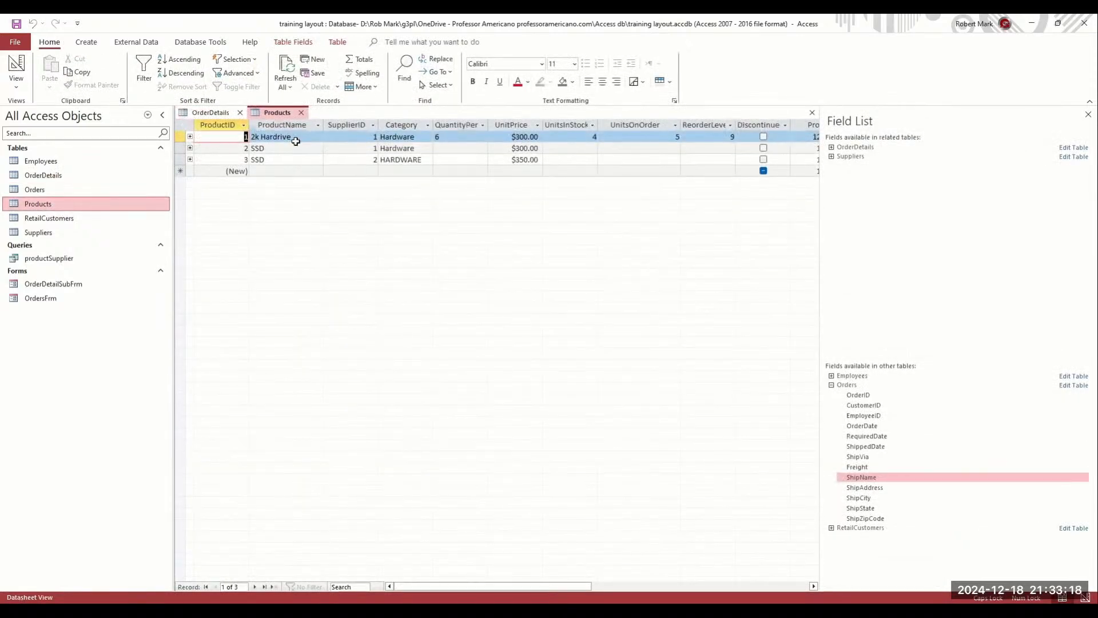
{"action": "left_click", "coordinate": [207, 112]}
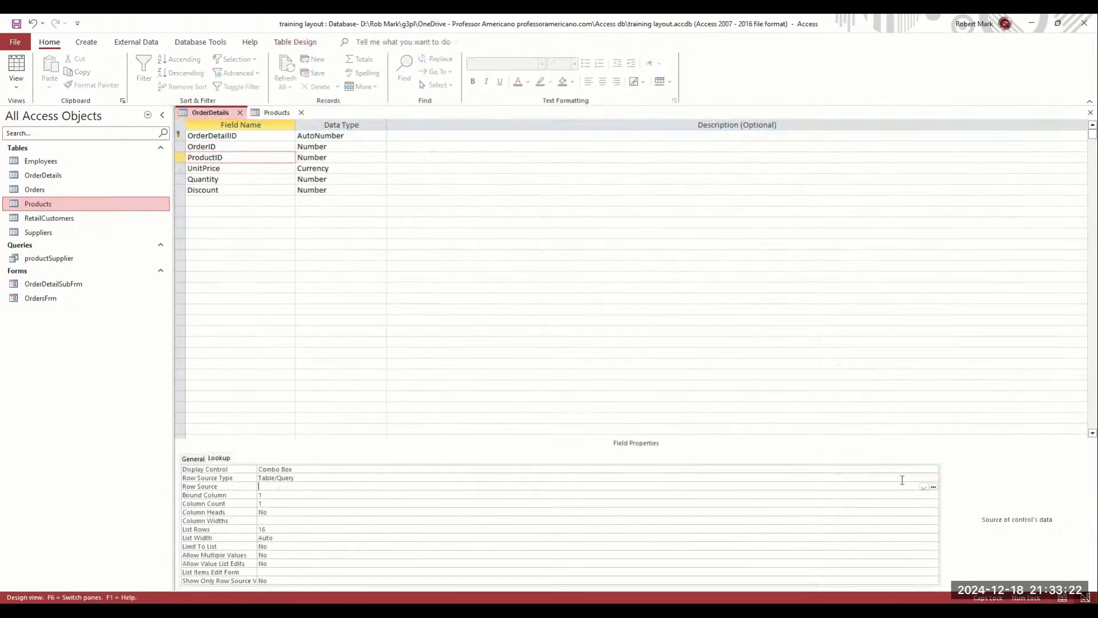
{"action": "left_click", "coordinate": [924, 487]}
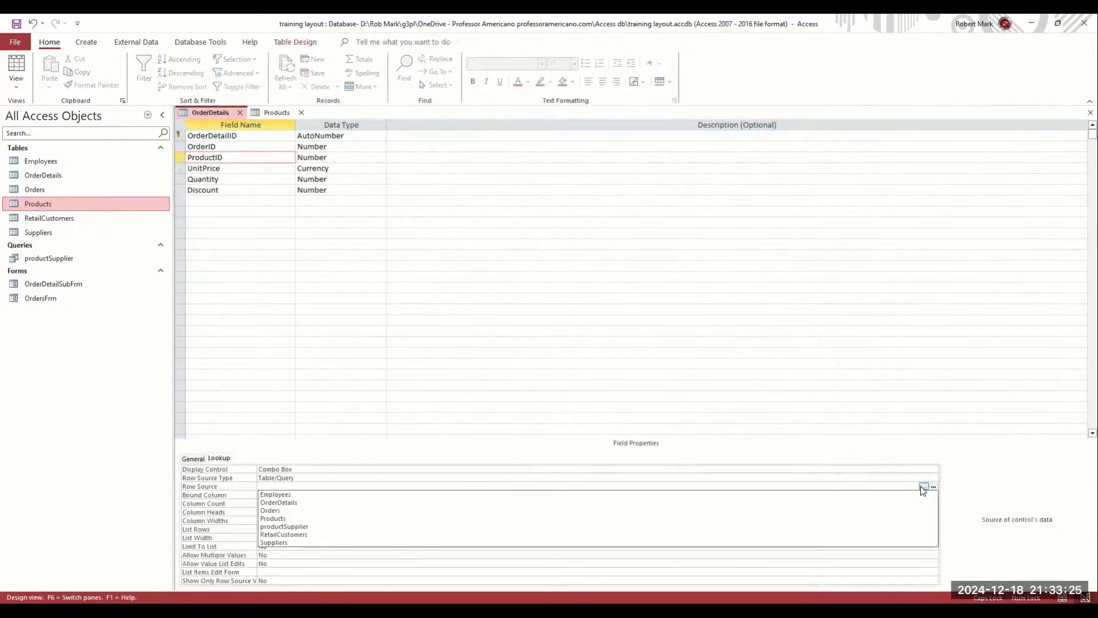
{"action": "left_click", "coordinate": [817, 517]}
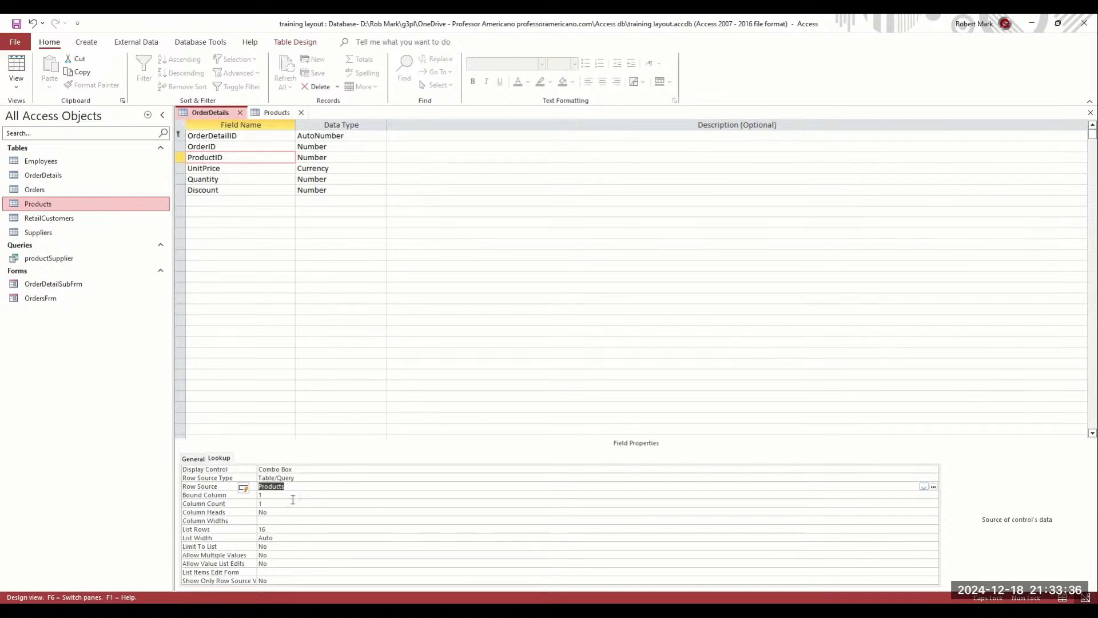
Set the ProductID lookup's Column Count to 2 and Column Widths to 0.25";2"
{"action": "left_click", "coordinate": [222, 503]}
{"action": "type", "text": "2"}
{"action": "left_click", "coordinate": [276, 513]}
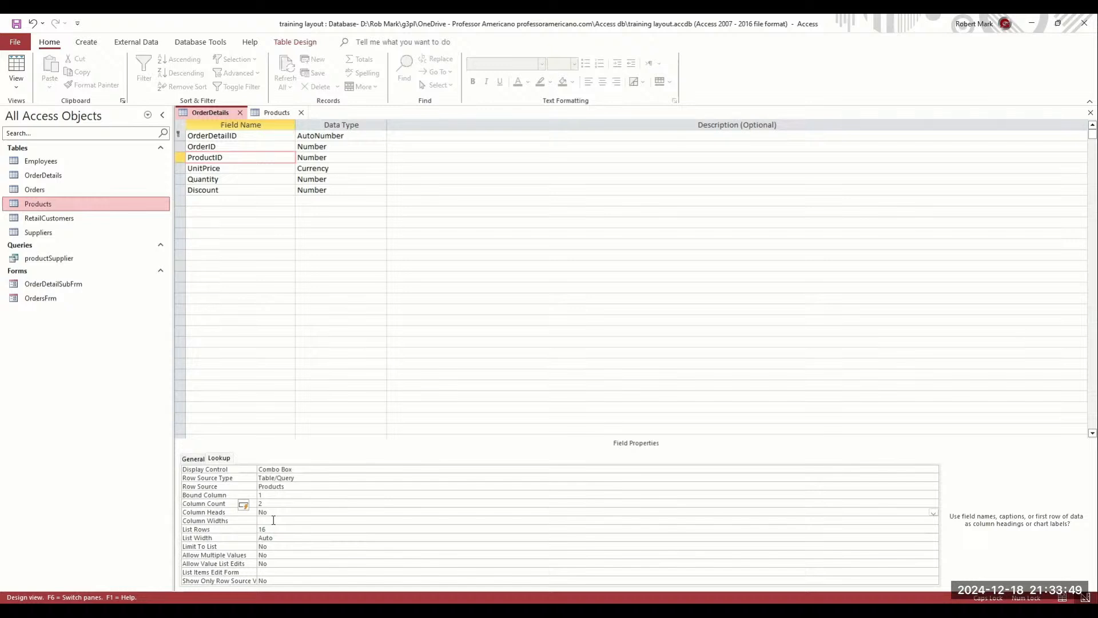
{"action": "left_click", "coordinate": [277, 520]}
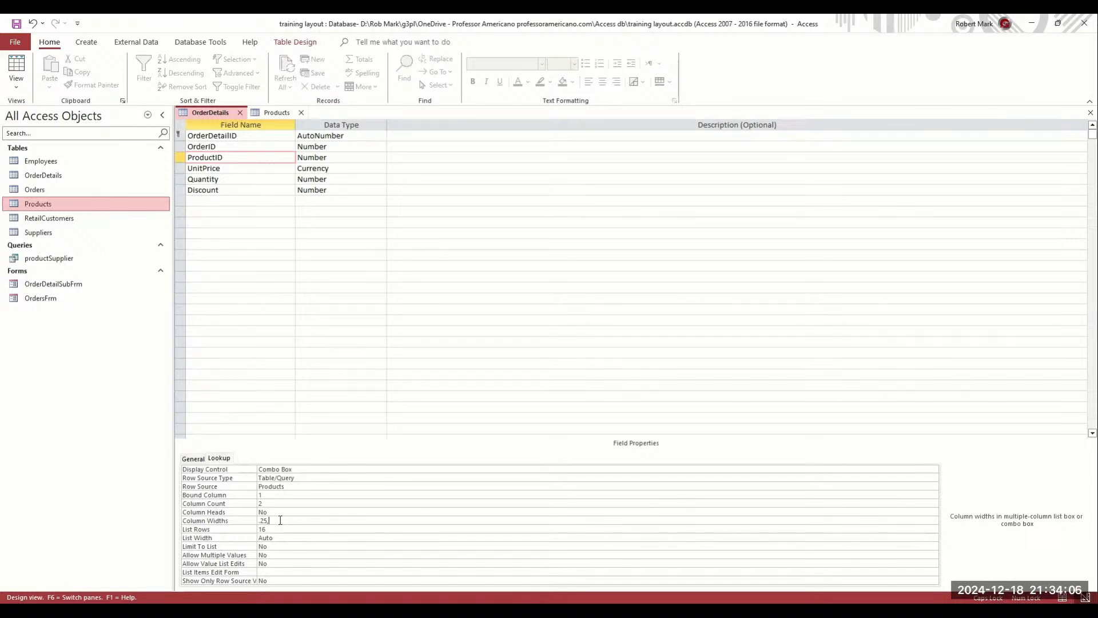
{"action": "key", "text": "Return"}
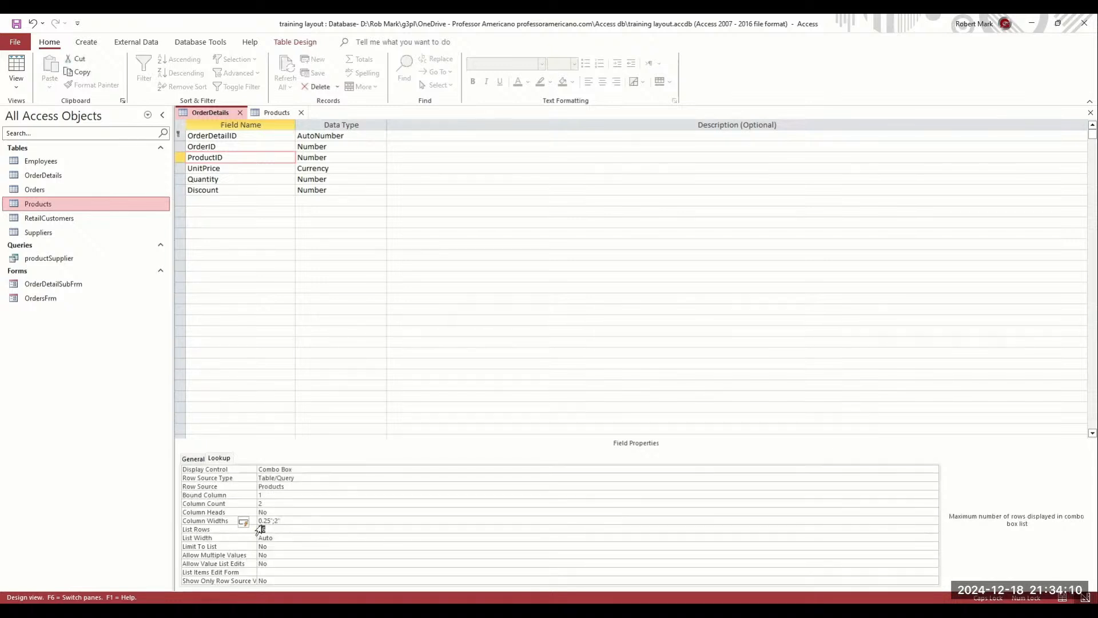
{"action": "left_click", "coordinate": [280, 528]}
Set the lookup's List Width to 2.25" and Limit To List to Yes
{"action": "left_click", "coordinate": [278, 538]}
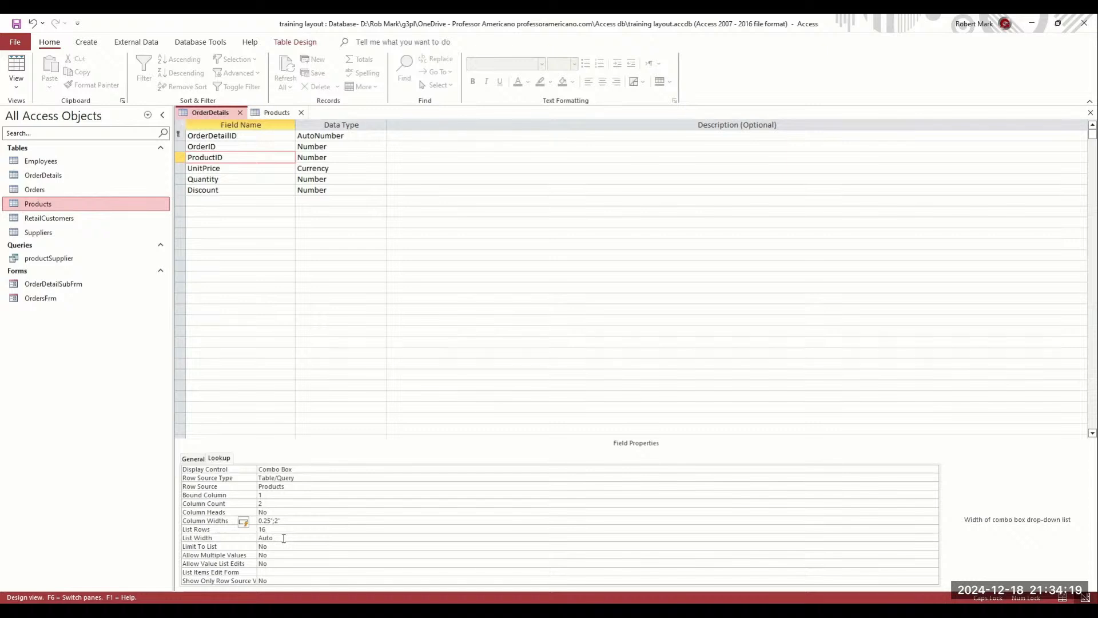
{"action": "left_click", "coordinate": [250, 539]}
{"action": "type", "text": "2.25\""}
{"action": "key", "text": "Return"}
{"action": "left_click", "coordinate": [279, 547]}
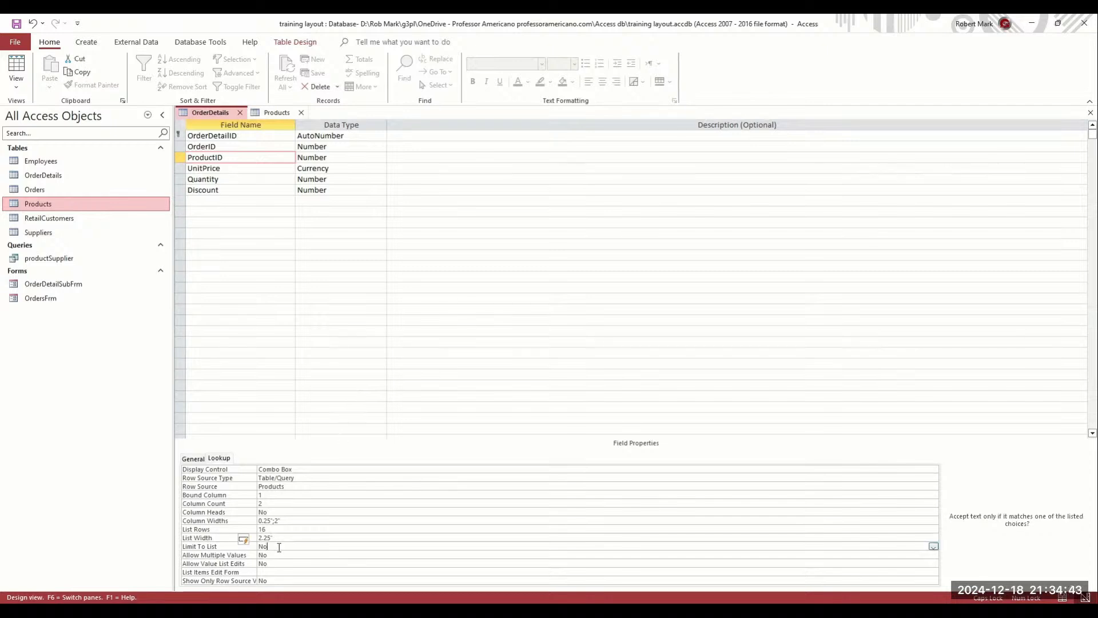
{"action": "left_click", "coordinate": [933, 546]}
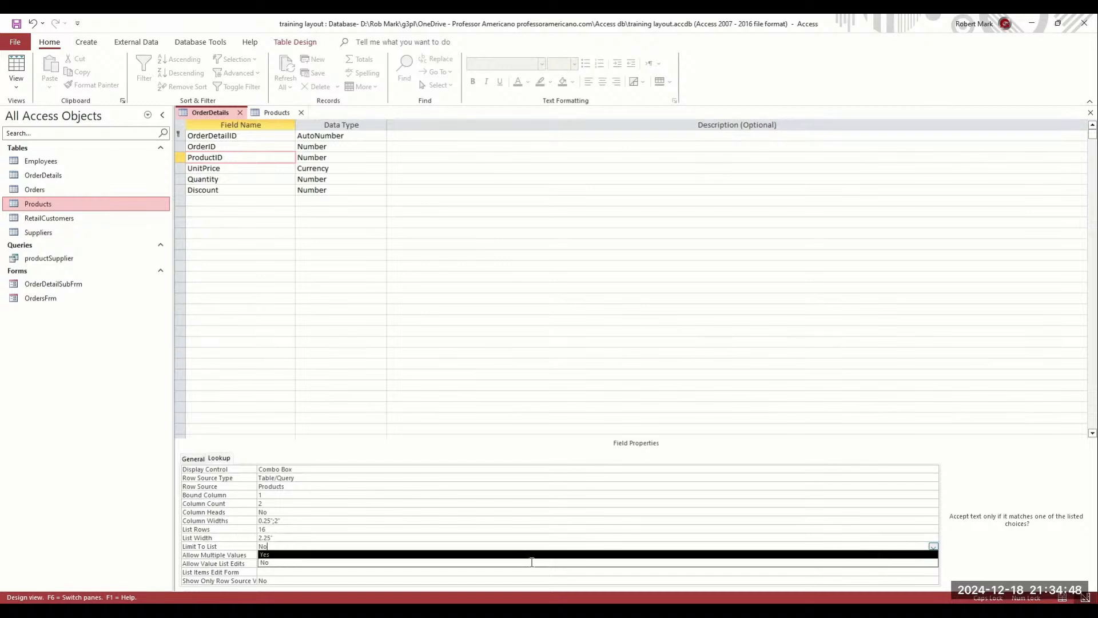
{"action": "left_click", "coordinate": [334, 555]}
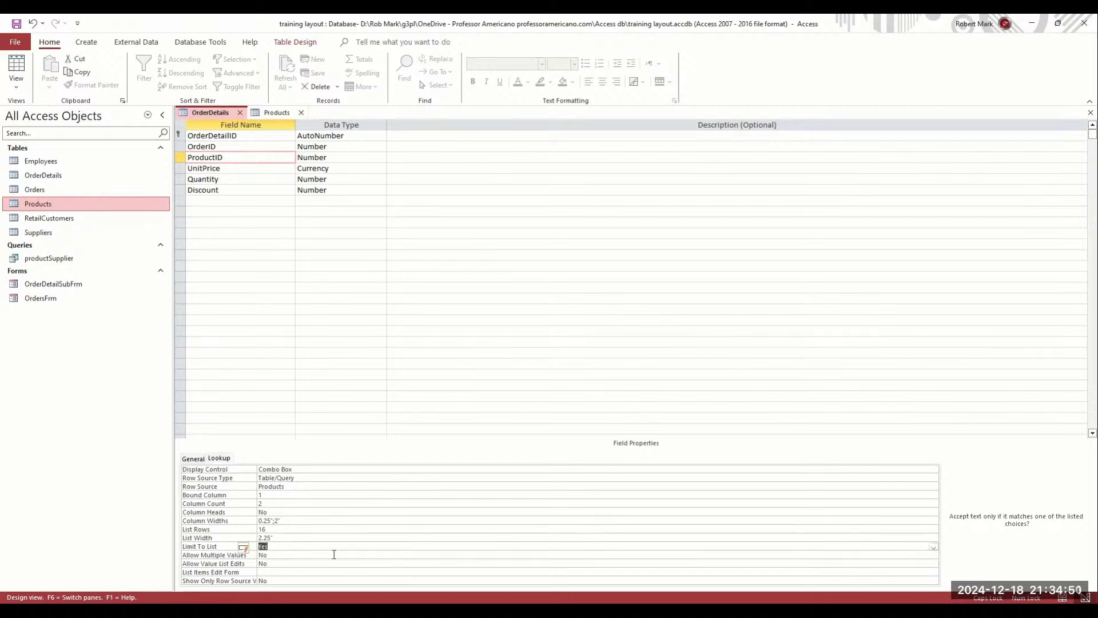
{"action": "key", "text": "Down"}
{"action": "key", "text": "Down"}
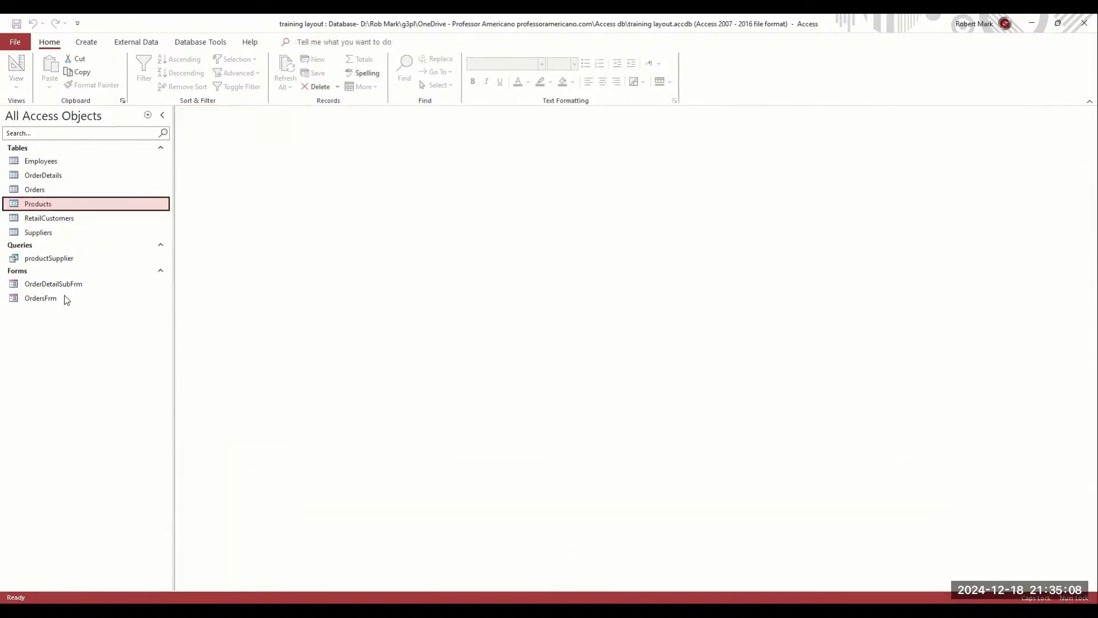
Open OrderDetailSubFrm in Design View and delete the old ProductID text box
{"action": "left_click", "coordinate": [50, 298]}
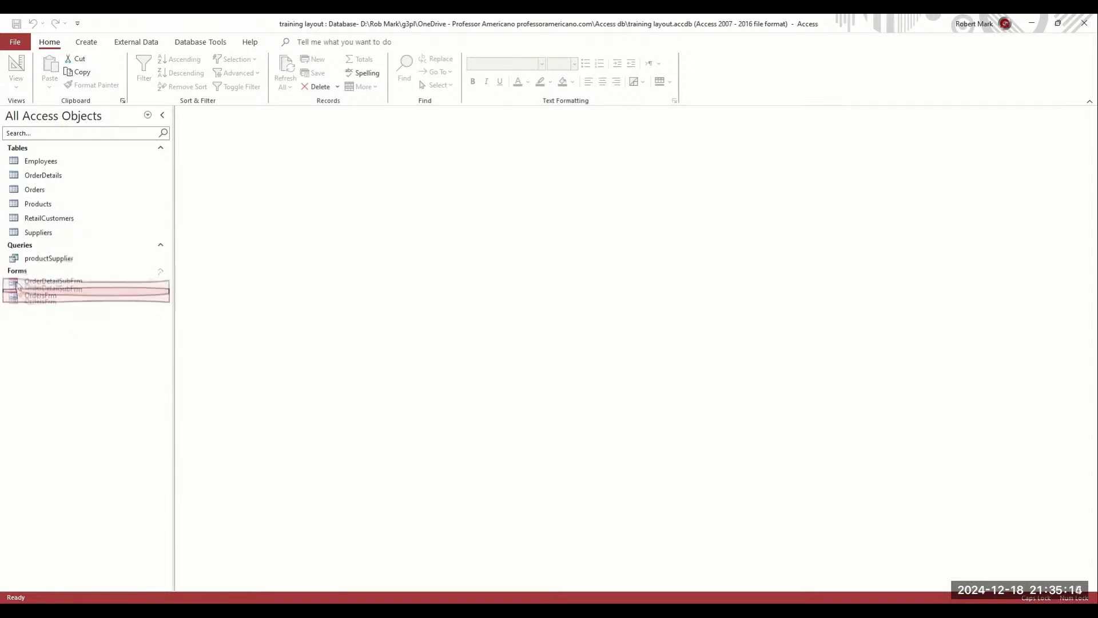
{"action": "right_click", "coordinate": [20, 284]}
{"action": "left_click", "coordinate": [57, 324]}
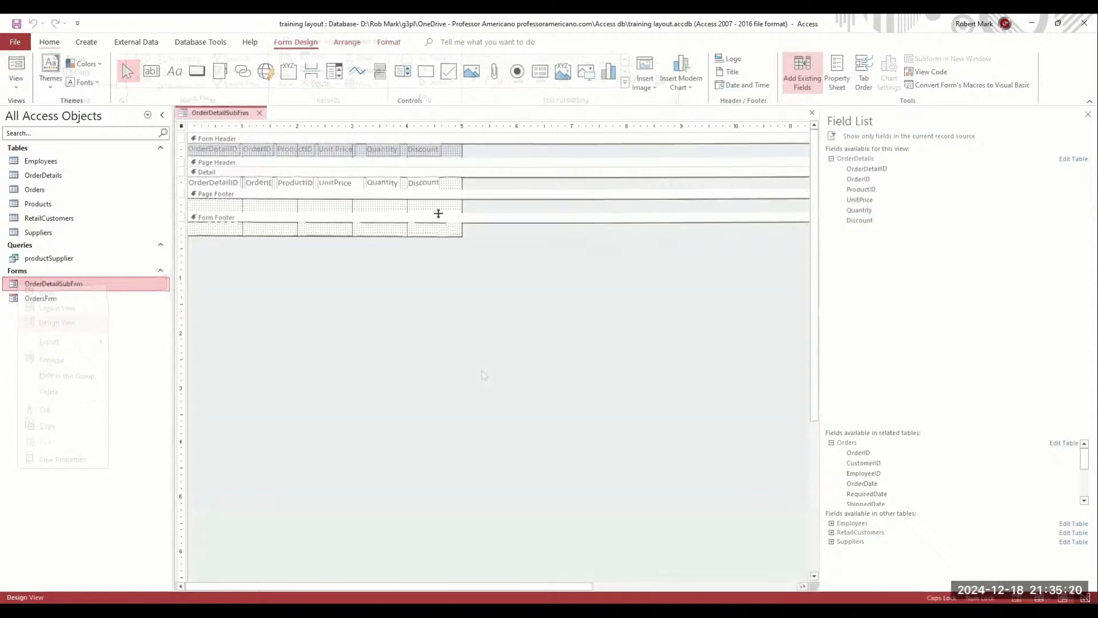
{"action": "left_click_drag", "start_coordinate": [455, 254], "coordinate": [455, 255]}
{"action": "left_click_drag", "start_coordinate": [290, 185], "coordinate": [291, 236]}
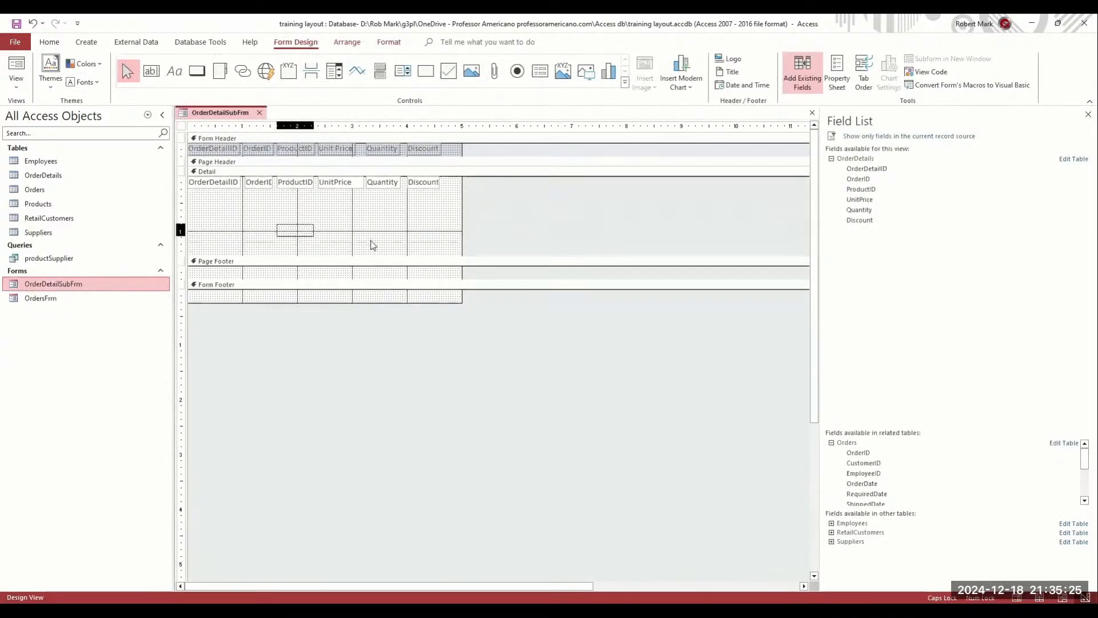
{"action": "key", "text": "Delete"}
Place the ProductID combo box without its label in the field row, fit the Detail section, and save and close
{"action": "left_click_drag", "start_coordinate": [852, 190], "coordinate": [292, 220]}
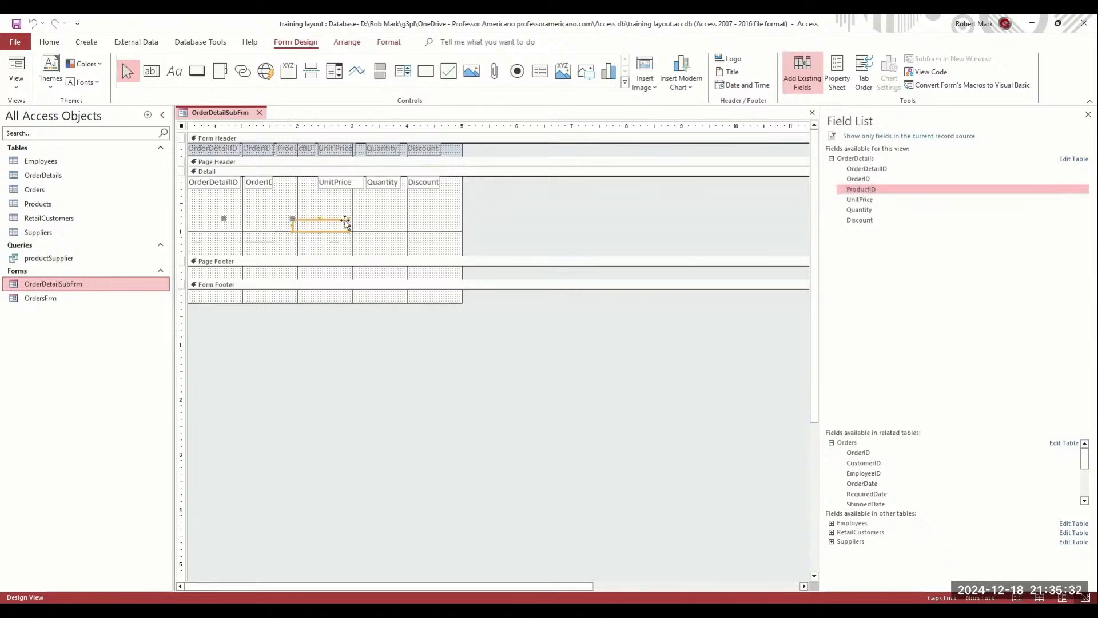
{"action": "left_click", "coordinate": [256, 226]}
{"action": "key", "text": "Delete"}
{"action": "left_click", "coordinate": [345, 226]}
{"action": "left_click_drag", "start_coordinate": [348, 226], "coordinate": [302, 186]}
{"action": "left_click_drag", "start_coordinate": [300, 255], "coordinate": [304, 186]}
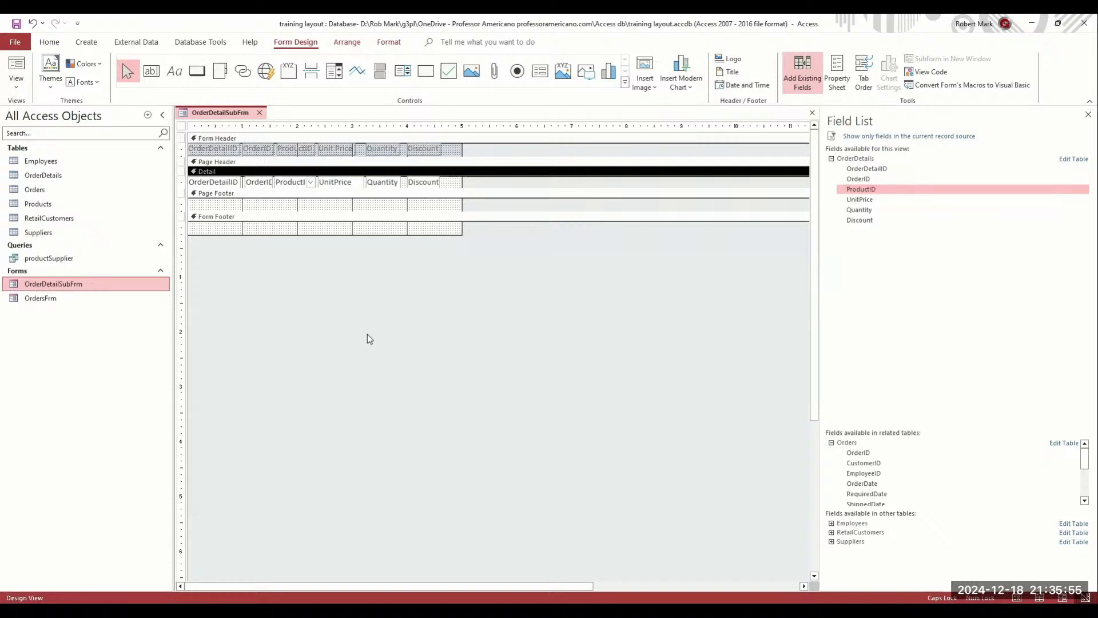
{"action": "key", "text": "ctrl+w"}
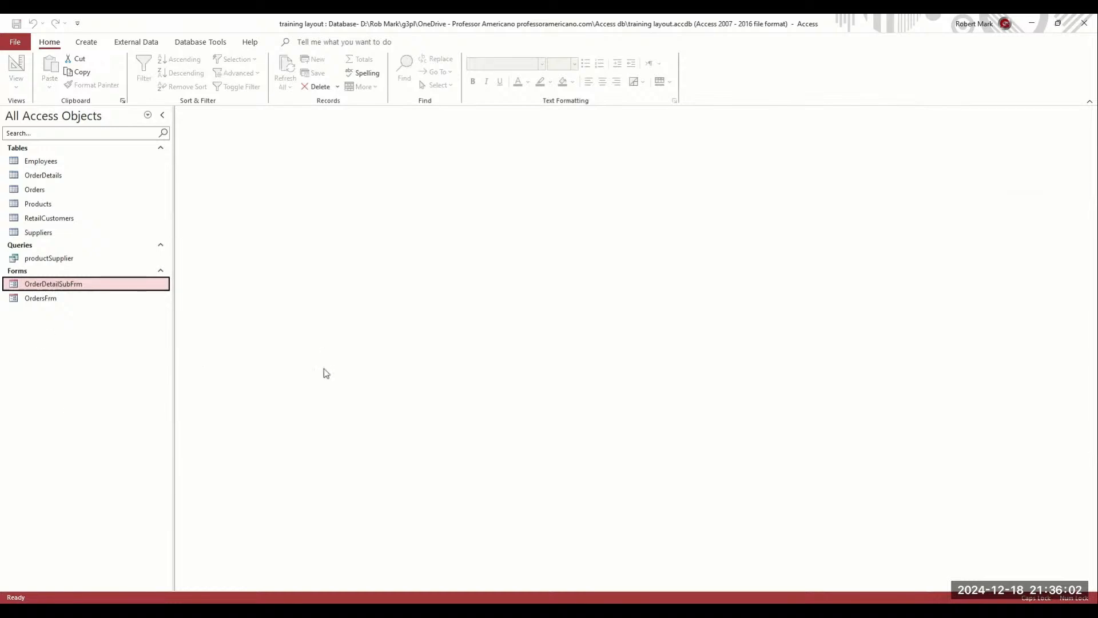
Open OrdersFrm and add an order-1 line for product 2 at $355.00, quantity 2
{"action": "left_click", "coordinate": [30, 299]}
{"action": "key", "text": "Return"}
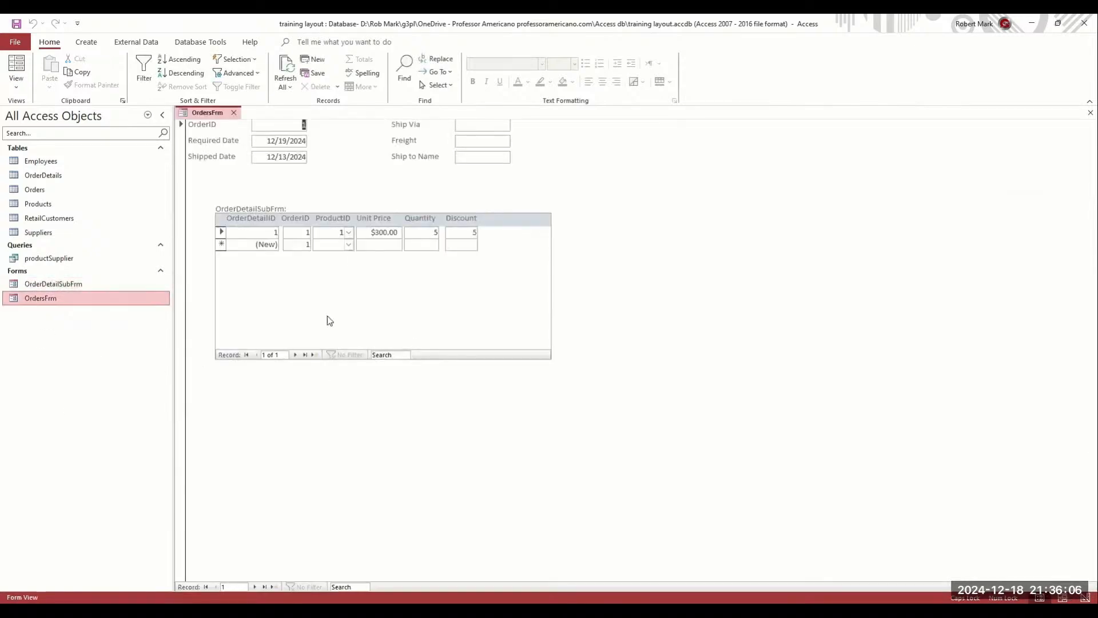
{"action": "left_click", "coordinate": [349, 244]}
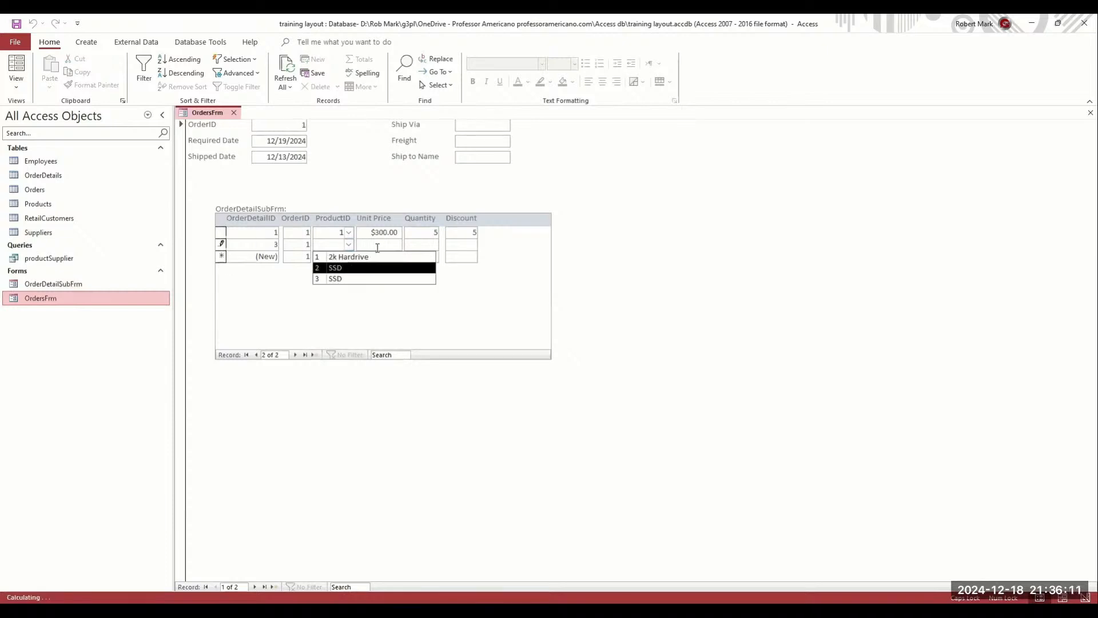
{"action": "left_click", "coordinate": [359, 268]}
{"action": "left_click", "coordinate": [394, 244]}
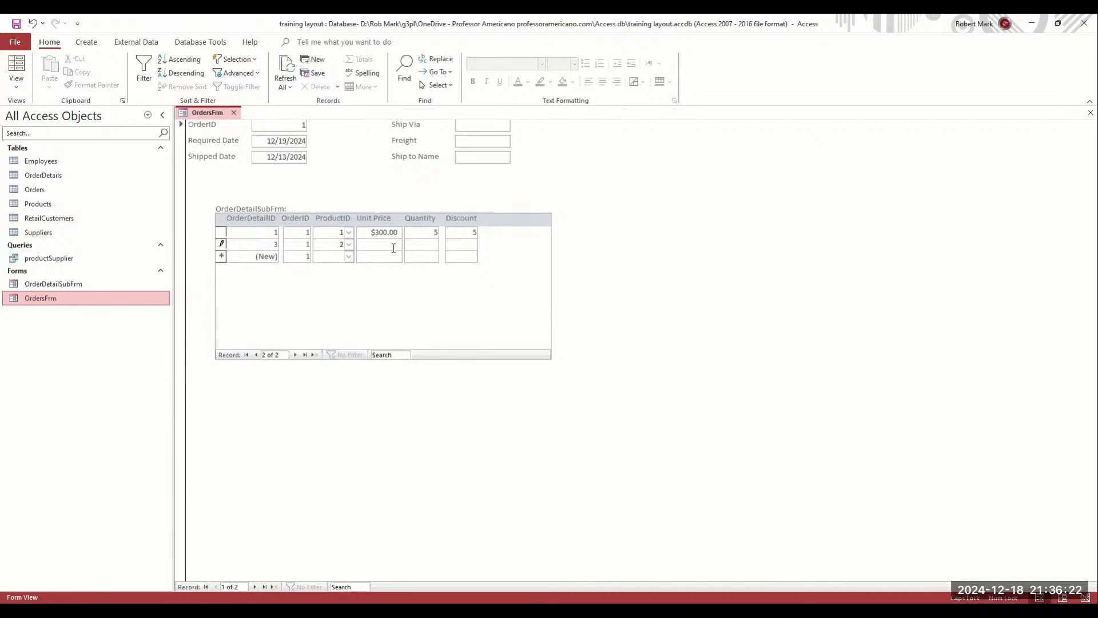
{"action": "type", "text": "55"}
{"action": "key", "text": "Tab"}
{"action": "type", "text": "2"}
Choose product 3 from the ProductID combo box on the next new order line
{"action": "left_click", "coordinate": [350, 258]}
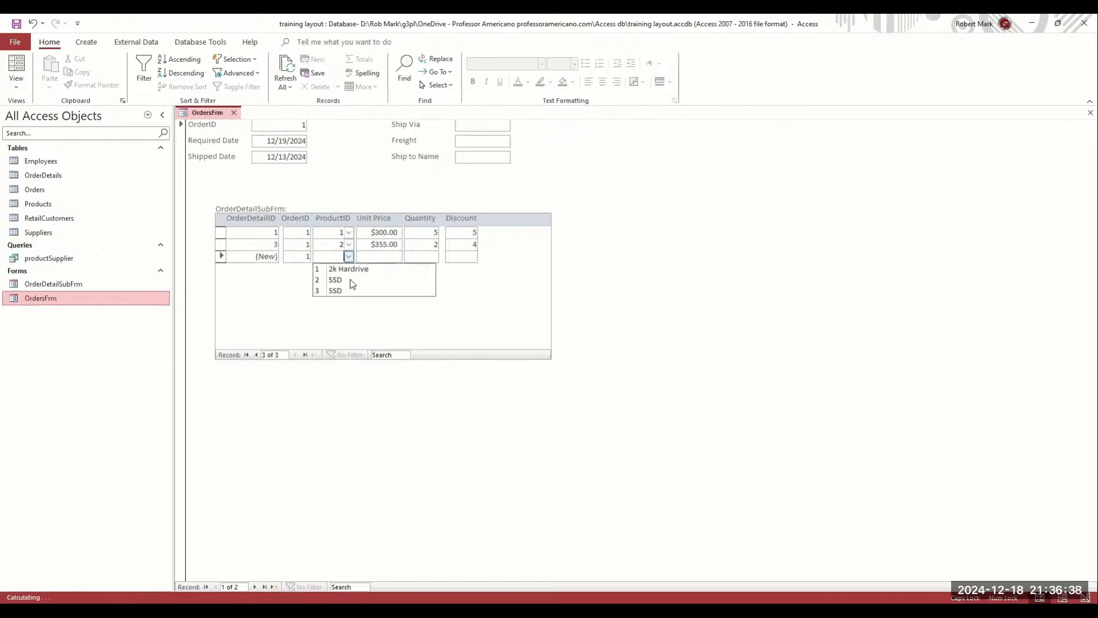
{"action": "left_click", "coordinate": [350, 279]}
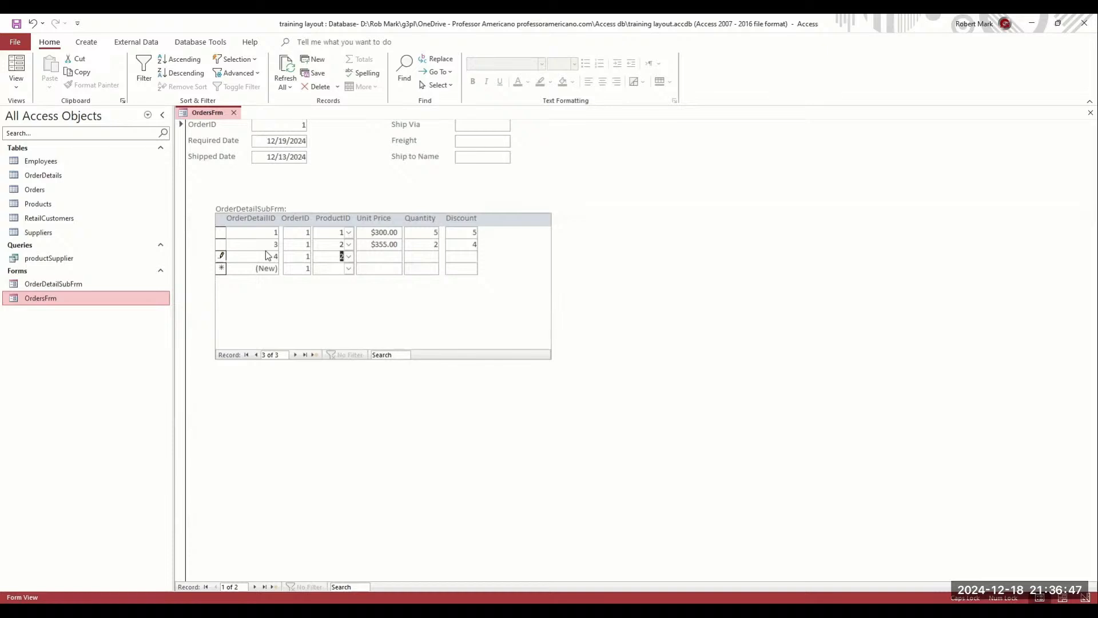
{"action": "key", "text": "Tab"}
{"action": "left_click", "coordinate": [348, 256]}
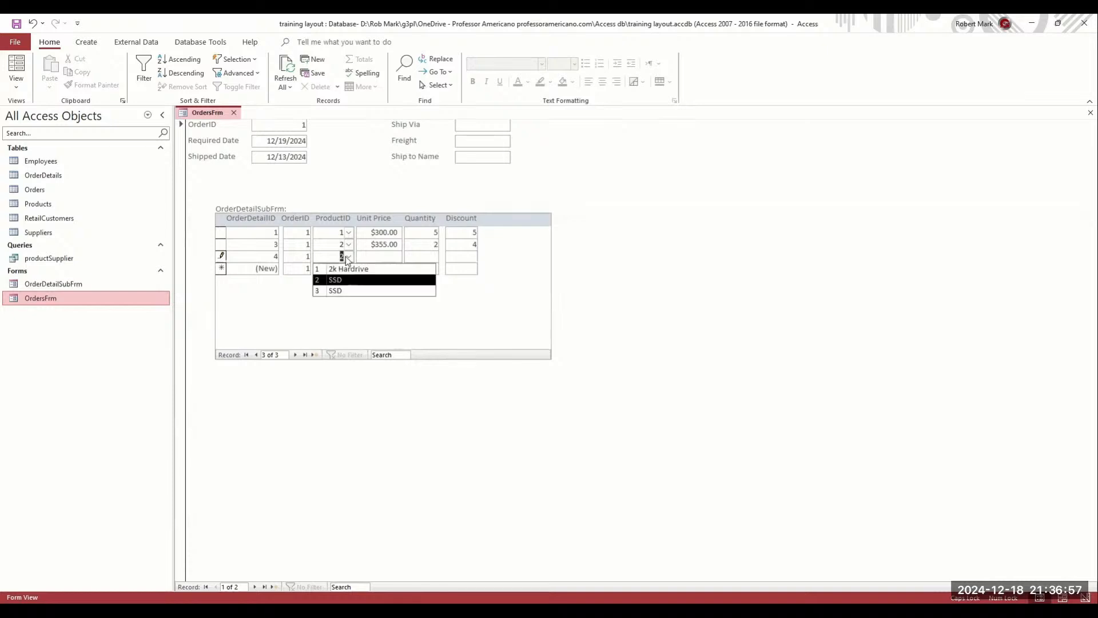
{"action": "left_click", "coordinate": [348, 258]}
{"action": "left_click", "coordinate": [347, 257]}
{"action": "left_click", "coordinate": [345, 292]}
Give product 3's line a $200.00 unit price, quantity 3 and discount 8, then close OrdersFrm
{"action": "left_click", "coordinate": [380, 257]}
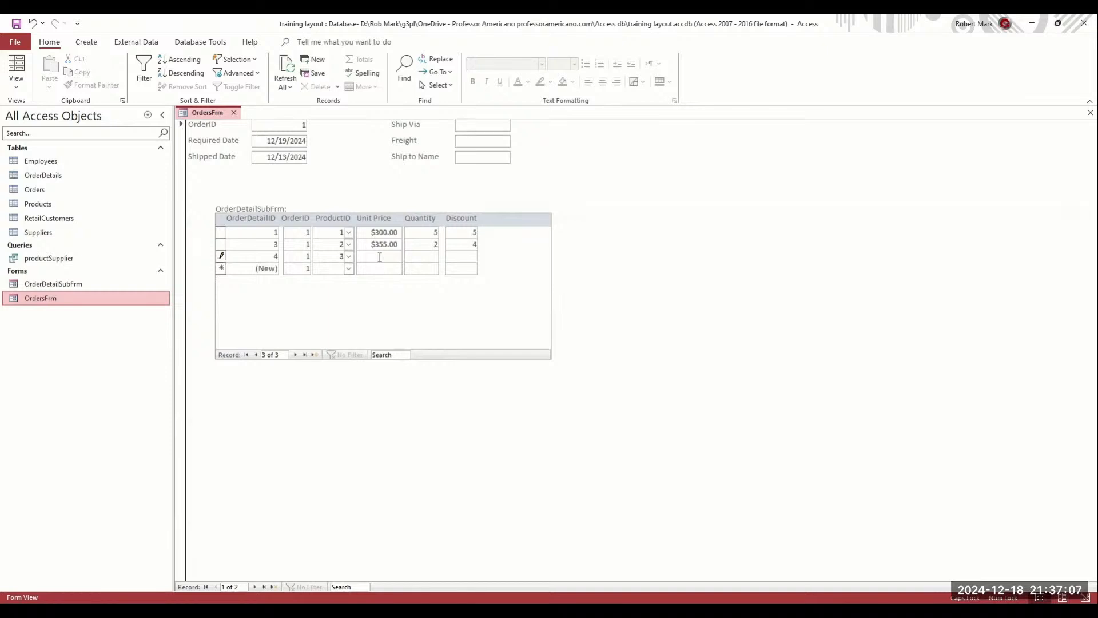
{"action": "type", "text": "200"}
{"action": "key", "text": "Tab"}
{"action": "type", "text": "3"}
{"action": "key", "text": "Tab"}
{"action": "type", "text": "8"}
{"action": "key", "text": "shift+Tab"}
{"action": "key", "text": "shift+Tab"}
{"action": "key", "text": "shift+Tab"}
{"action": "left_click", "coordinate": [235, 113]}
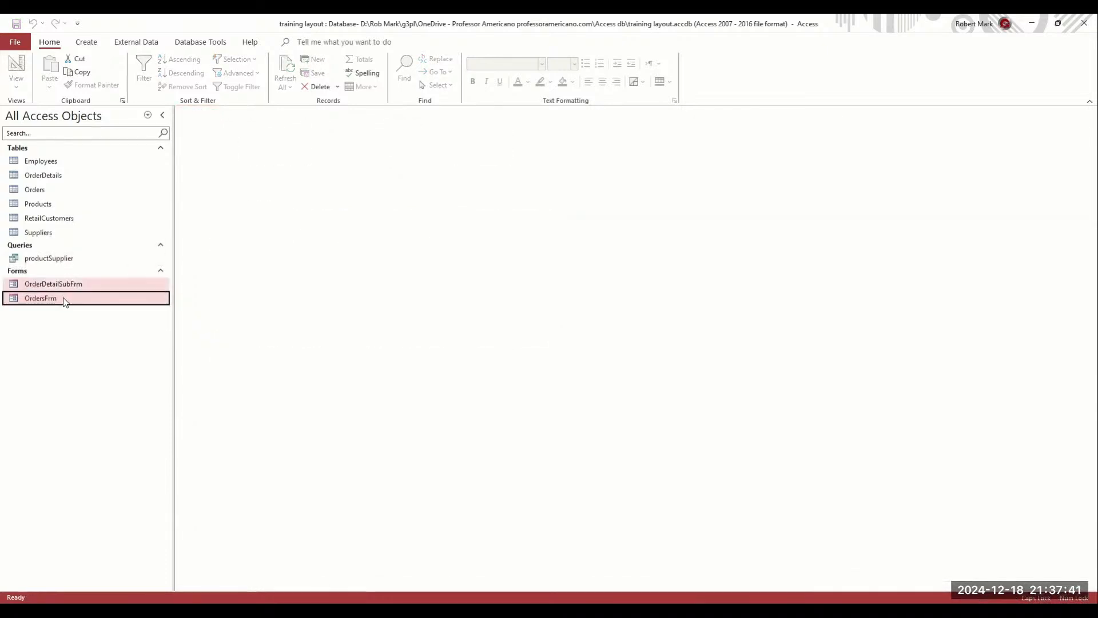
Reopen OrdersFrm, move to order 2, and show the product choices for its new line
{"action": "double_click", "coordinate": [13, 286]}
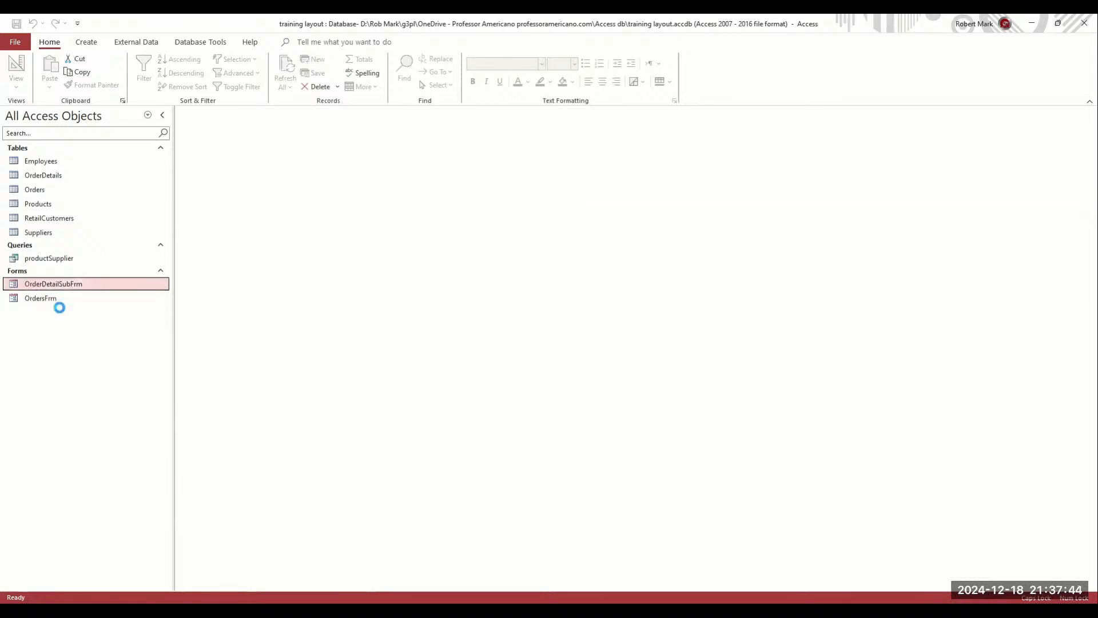
{"action": "left_click", "coordinate": [260, 112]}
{"action": "left_click", "coordinate": [26, 299]}
{"action": "double_click", "coordinate": [26, 299]}
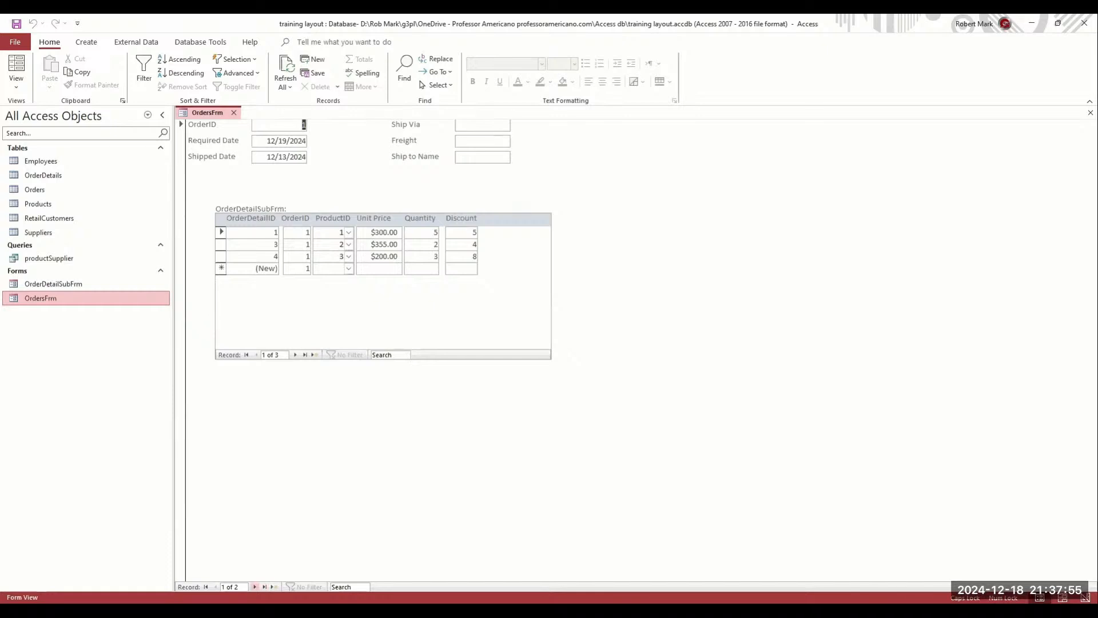
{"action": "left_click", "coordinate": [254, 587]}
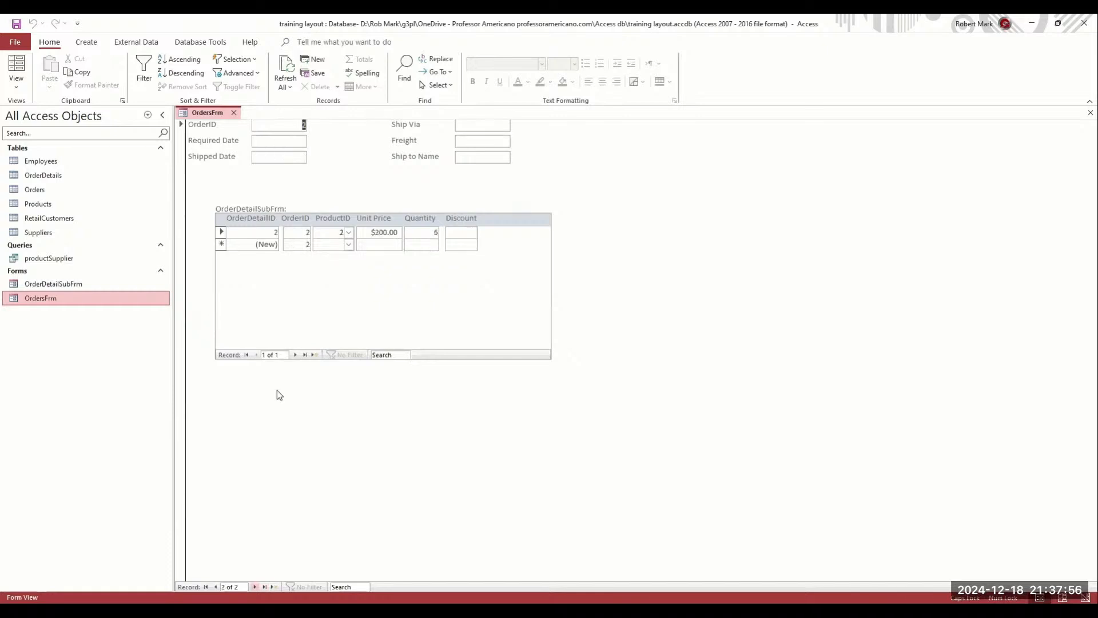
{"action": "left_click", "coordinate": [348, 244]}
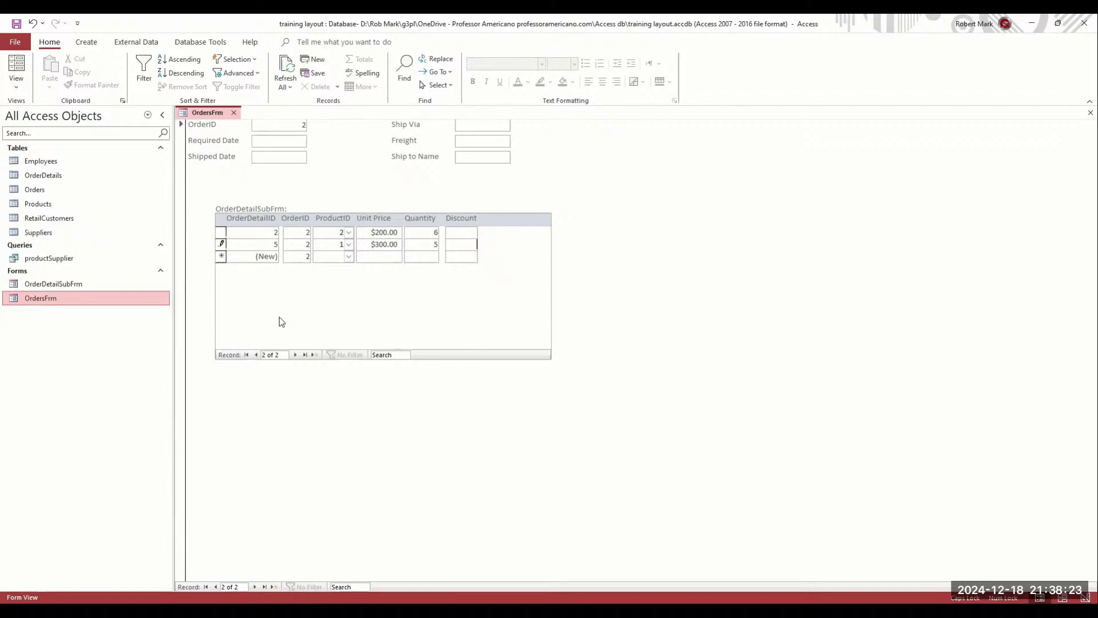
Close OrdersFrm and open OrderDetailSubFrm to list all five order lines
{"action": "left_click", "coordinate": [233, 112]}
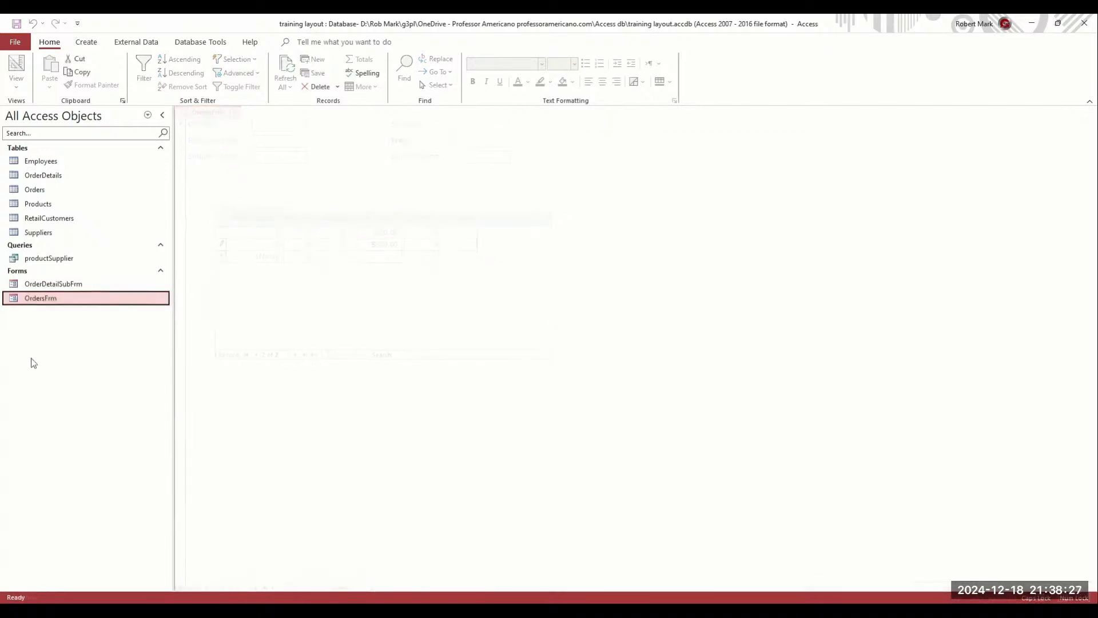
{"action": "left_click", "coordinate": [69, 284]}
{"action": "key", "text": "Return"}
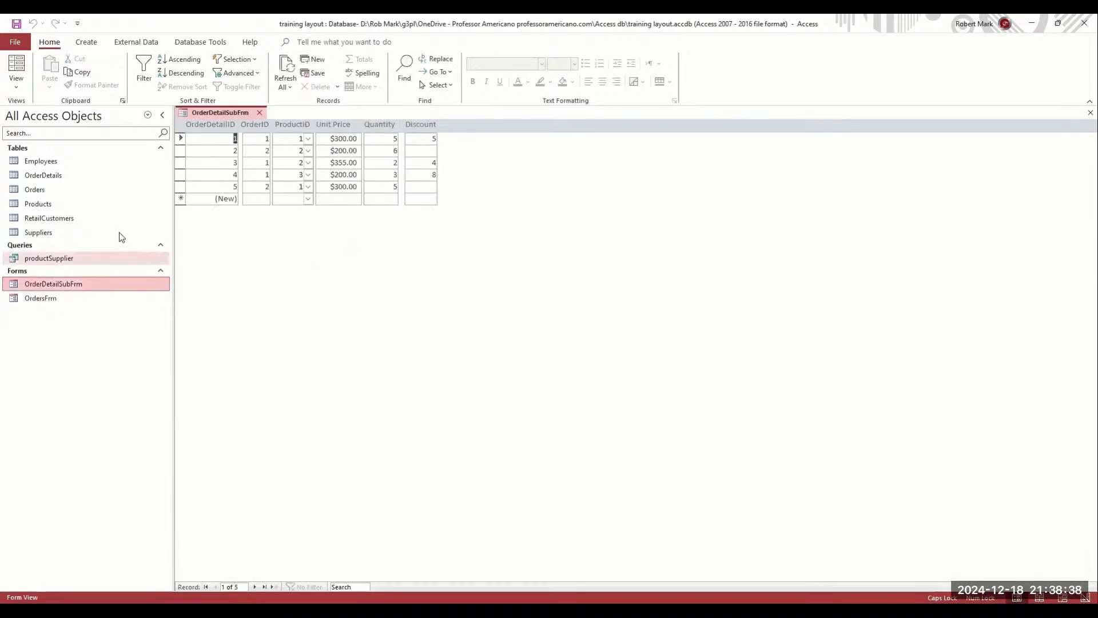
{"action": "left_click", "coordinate": [148, 43]}
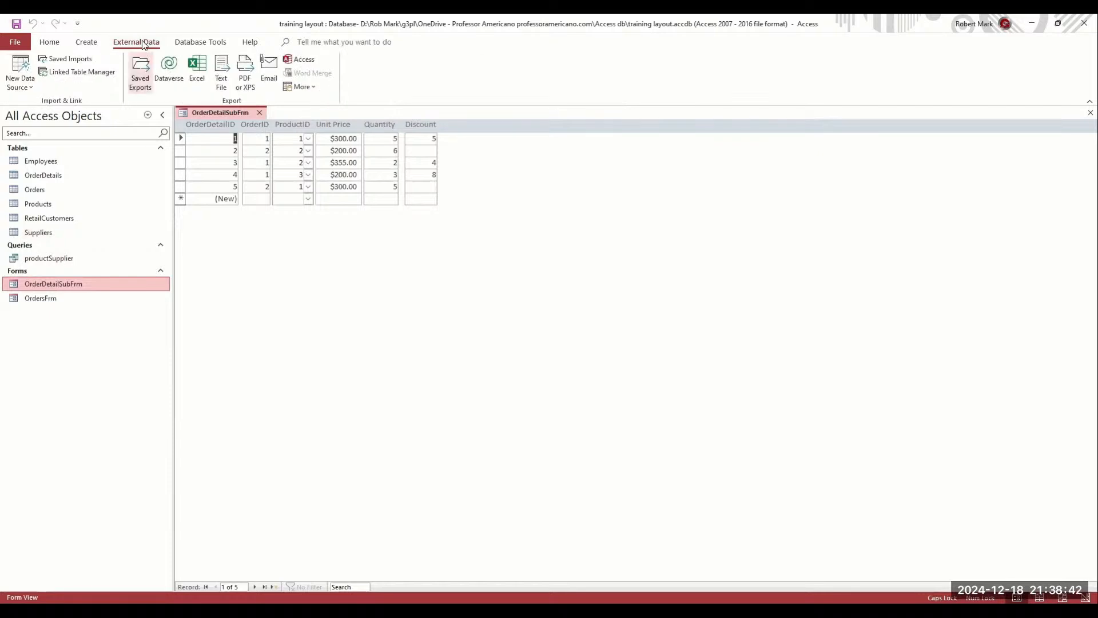
{"action": "left_click", "coordinate": [200, 43]}
Open Relationships and rearrange the Orders, RetailCustomers, OrderDetails and Employees tables
{"action": "left_click", "coordinate": [146, 72]}
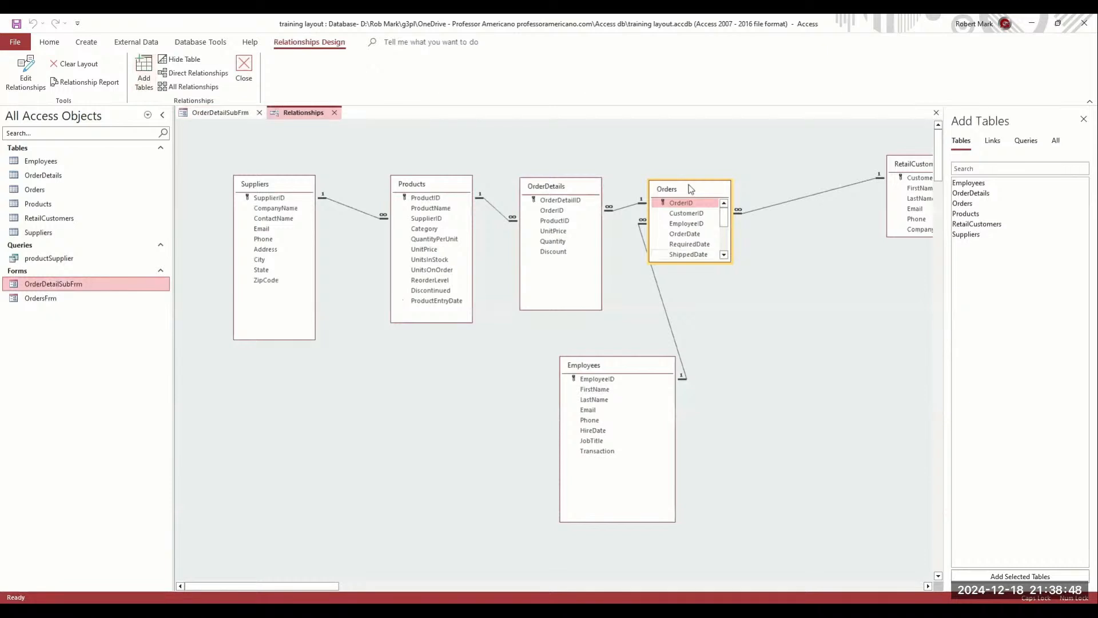
{"action": "left_click_drag", "start_coordinate": [675, 189], "coordinate": [725, 161]}
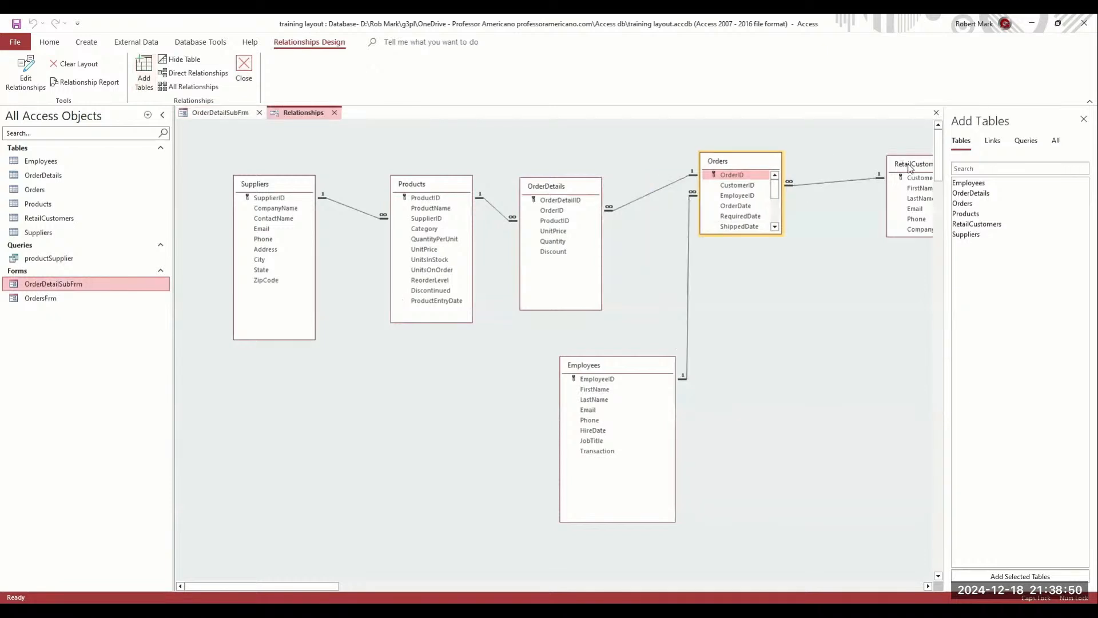
{"action": "left_click_drag", "start_coordinate": [910, 166], "coordinate": [858, 158]}
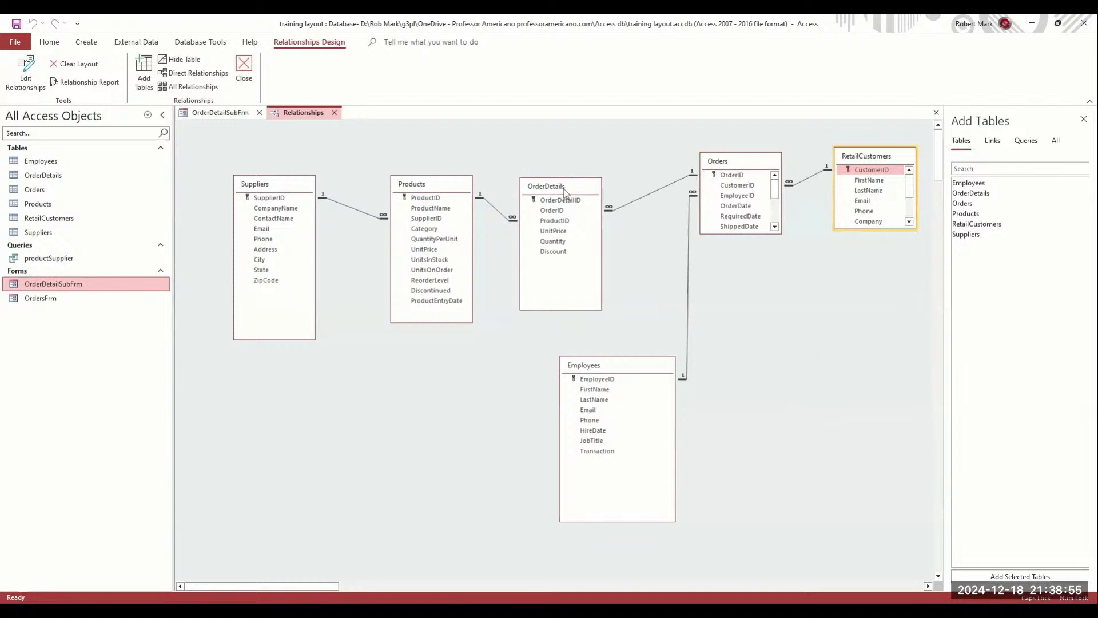
{"action": "left_click_drag", "start_coordinate": [564, 191], "coordinate": [578, 175]}
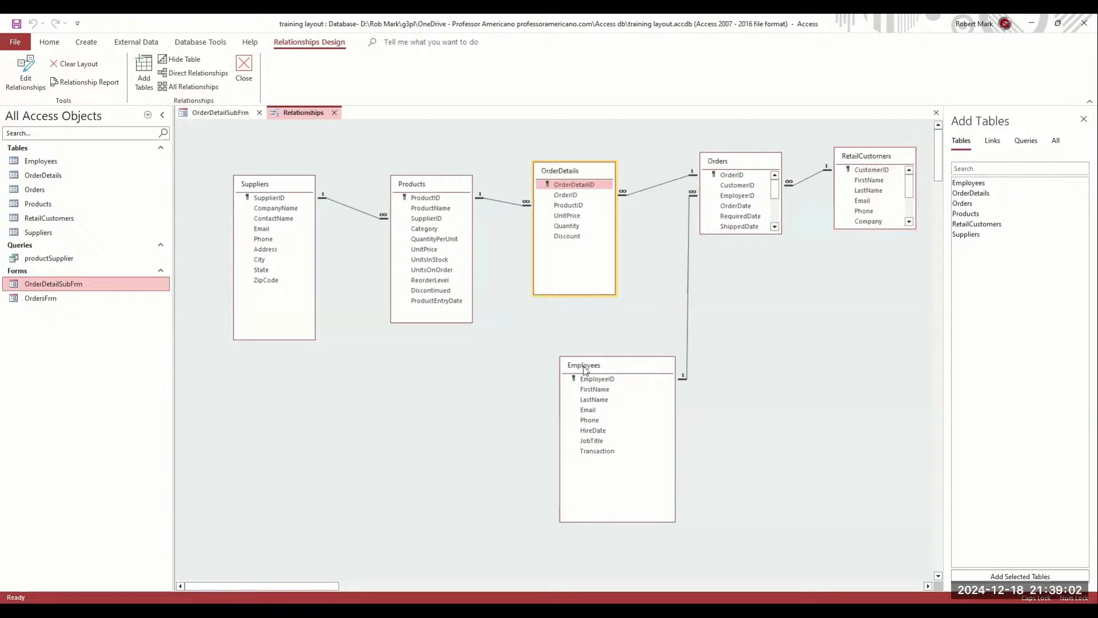
{"action": "left_click_drag", "start_coordinate": [585, 370], "coordinate": [578, 350]}
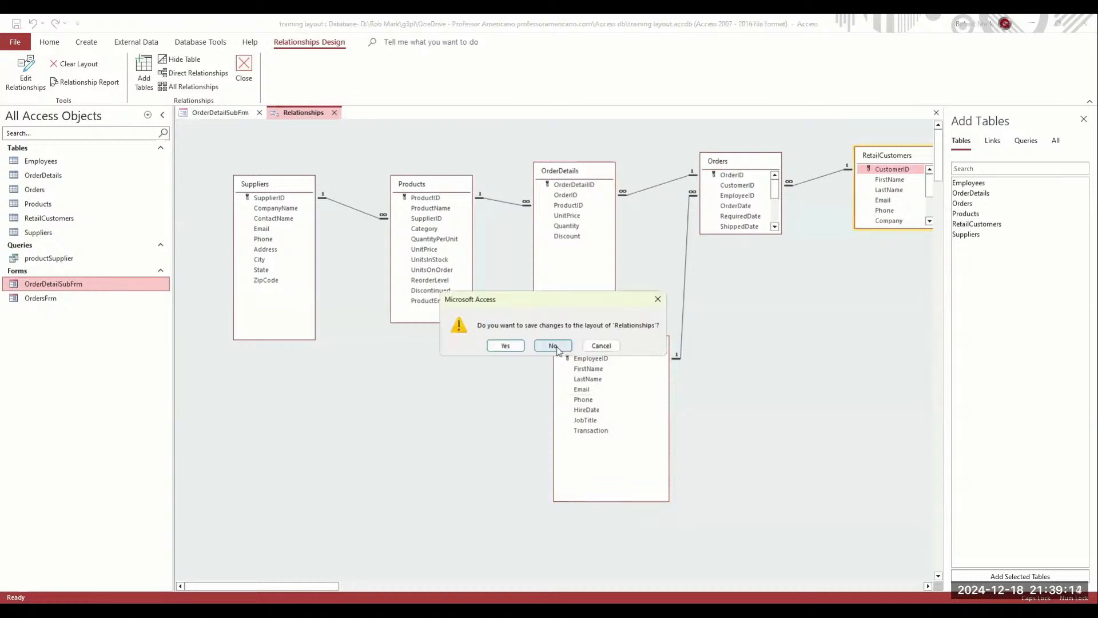
Close Relationships without saving the layout, close OrderDetailSubFrm, and reopen OrdersFrm
{"action": "left_click", "coordinate": [552, 346]}
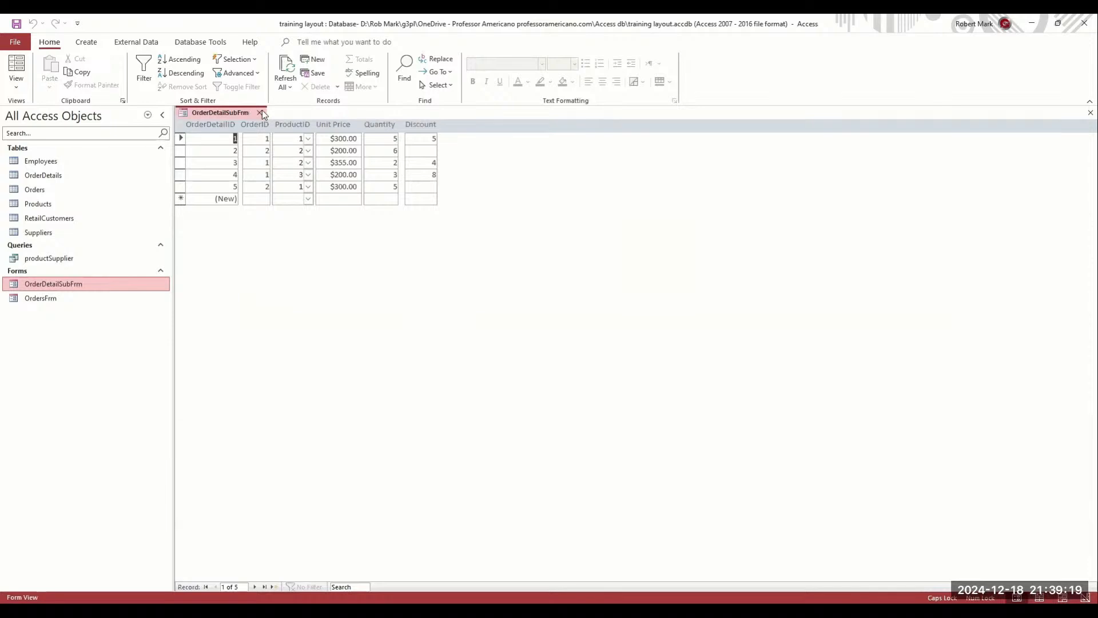
{"action": "left_click", "coordinate": [258, 113]}
{"action": "double_click", "coordinate": [46, 297]}
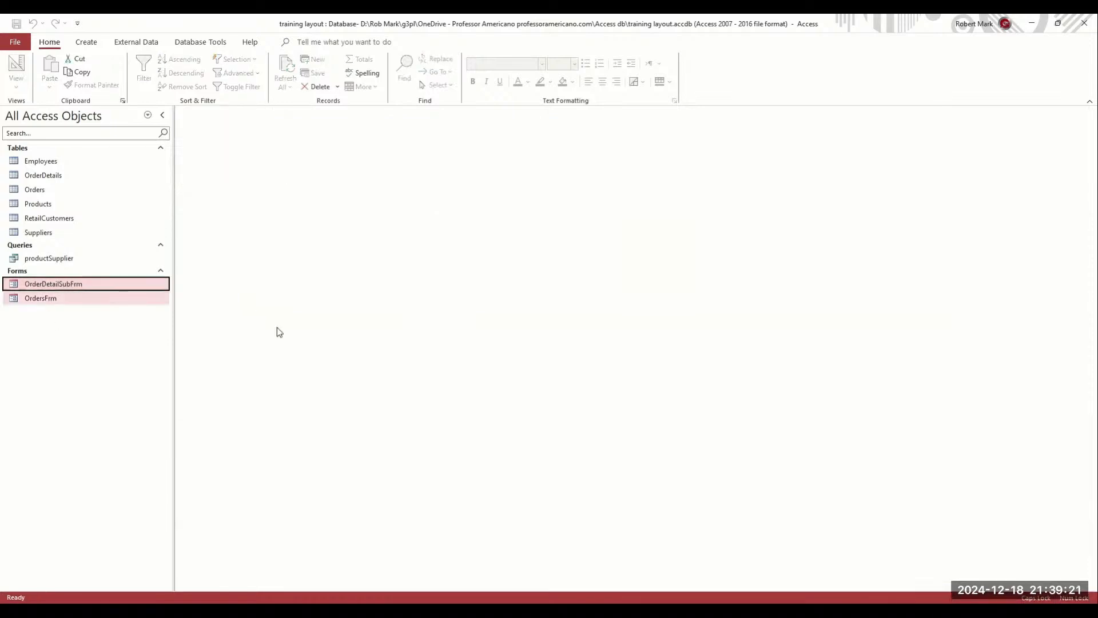
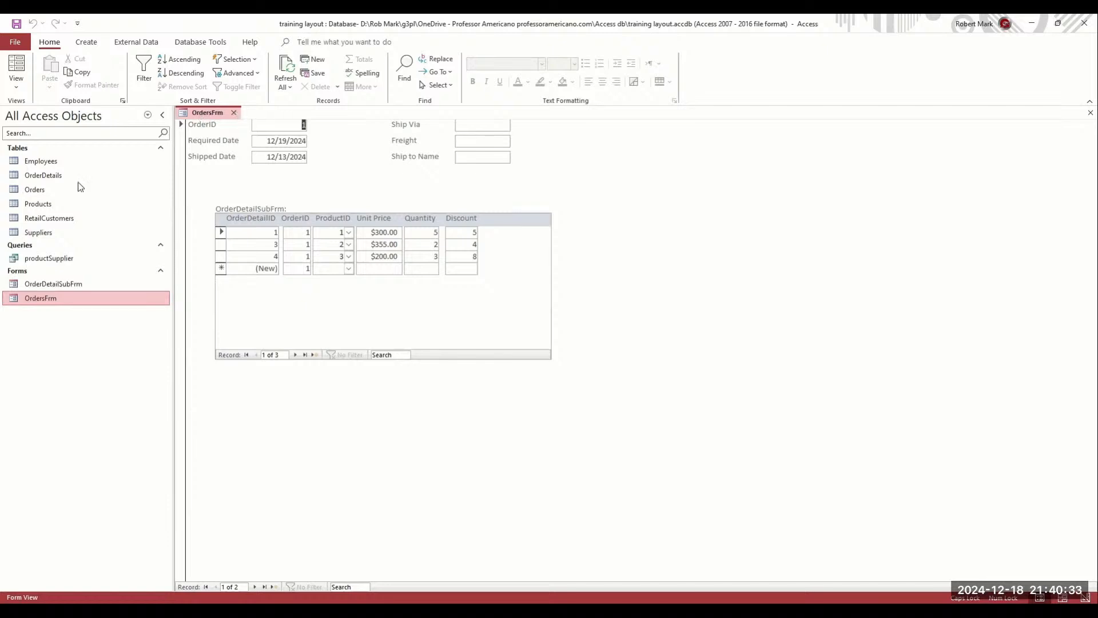
Open the Employees and Orders table datasheets, bringing Orders to the front
{"action": "double_click", "coordinate": [16, 165]}
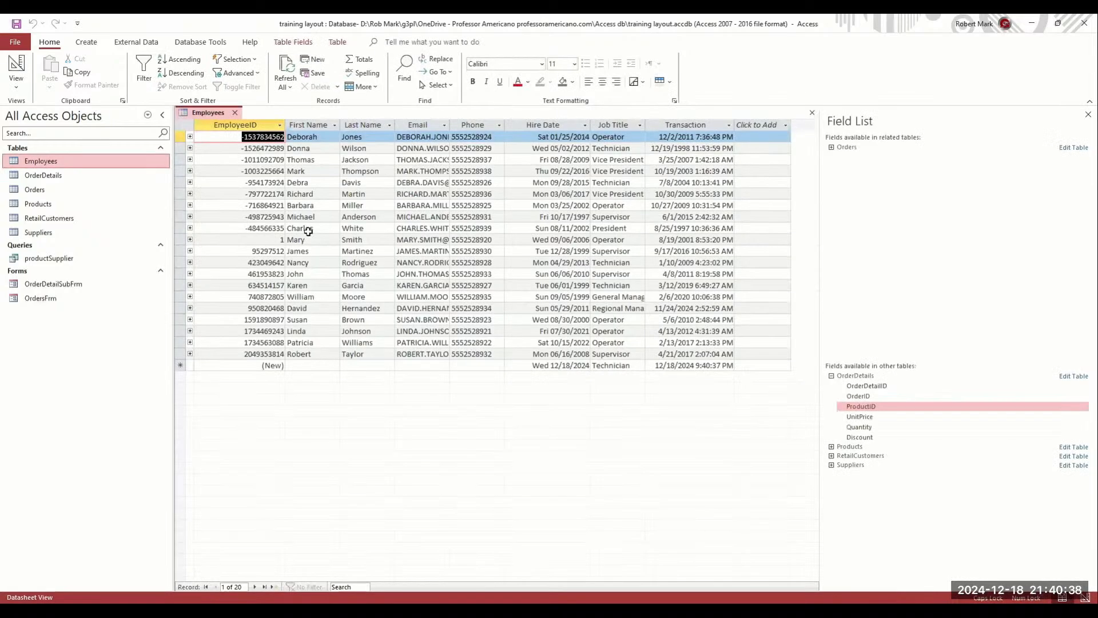
{"action": "left_click", "coordinate": [235, 113]}
{"action": "double_click", "coordinate": [49, 188]}
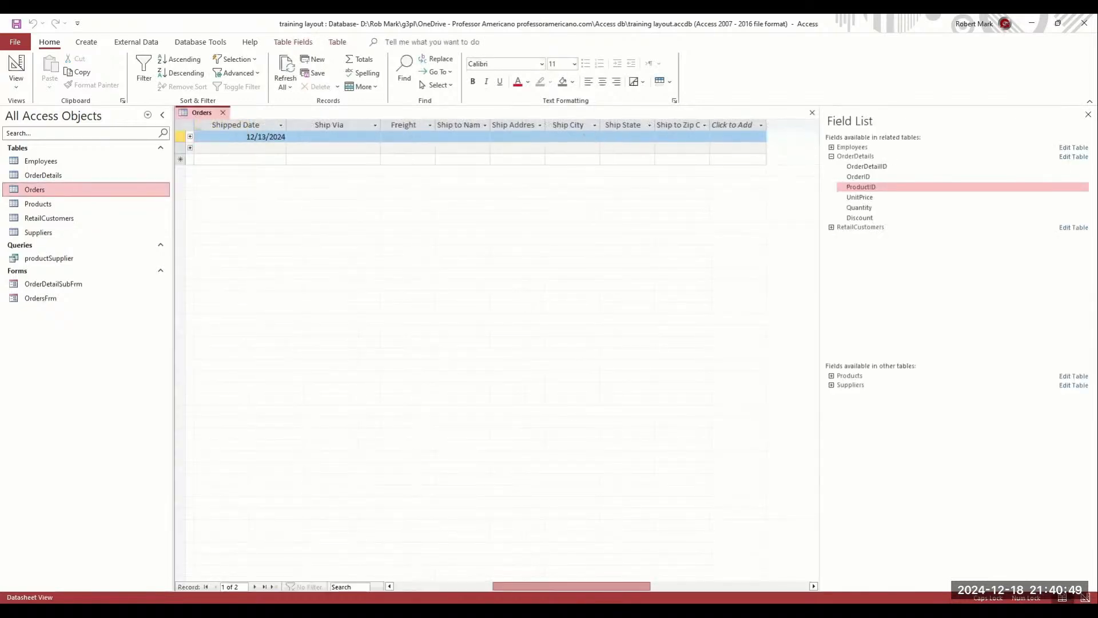
{"action": "left_click_drag", "start_coordinate": [572, 586], "coordinate": [606, 578]}
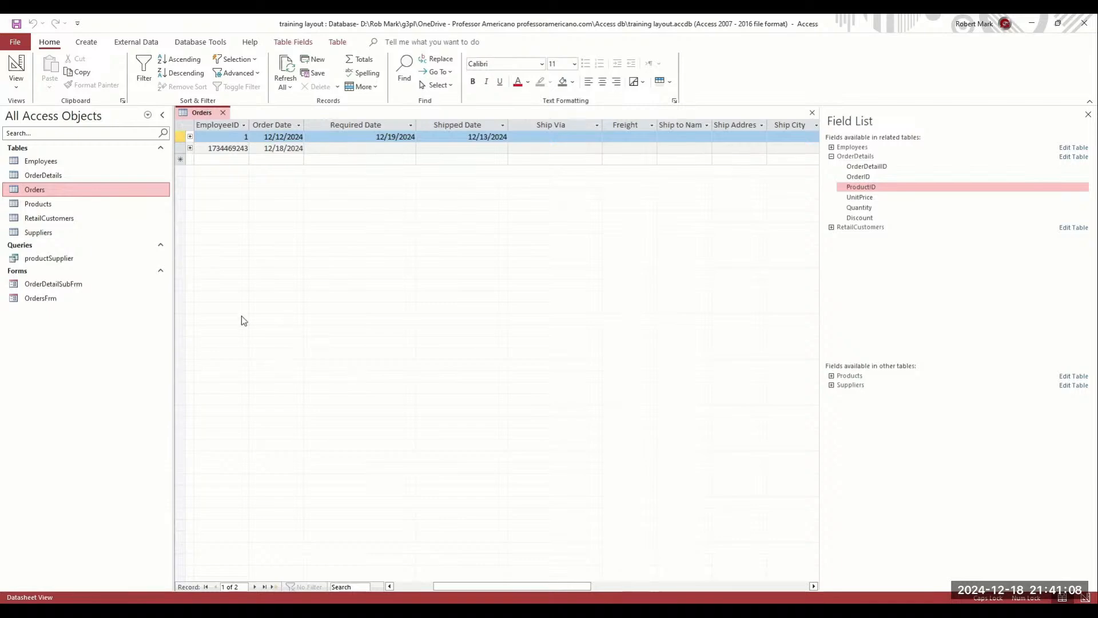
{"action": "double_click", "coordinate": [41, 161]}
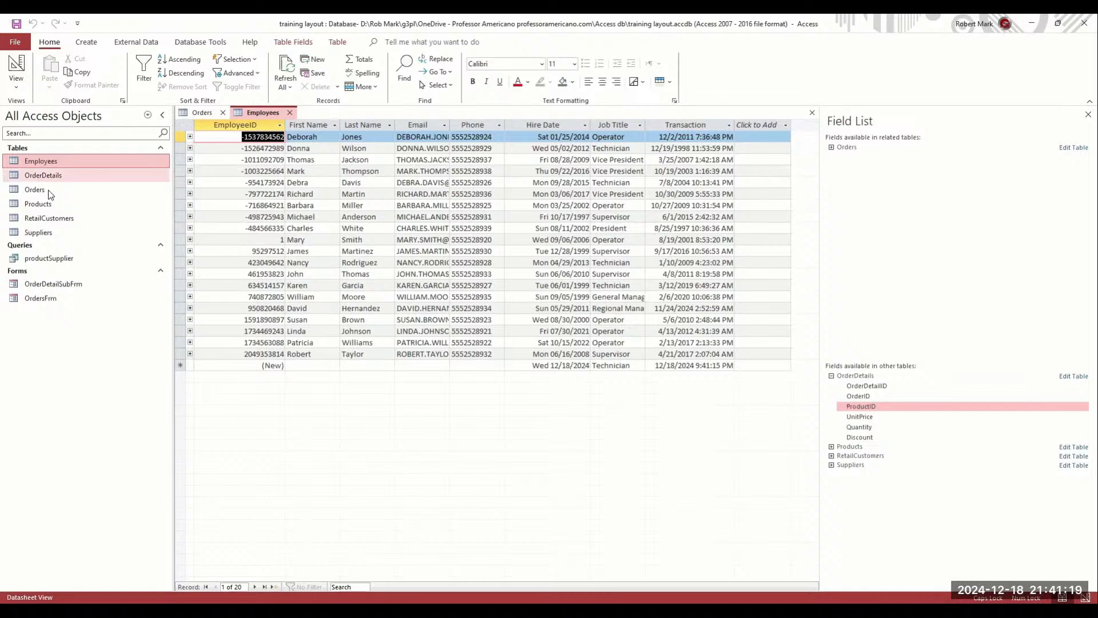
{"action": "double_click", "coordinate": [48, 190]}
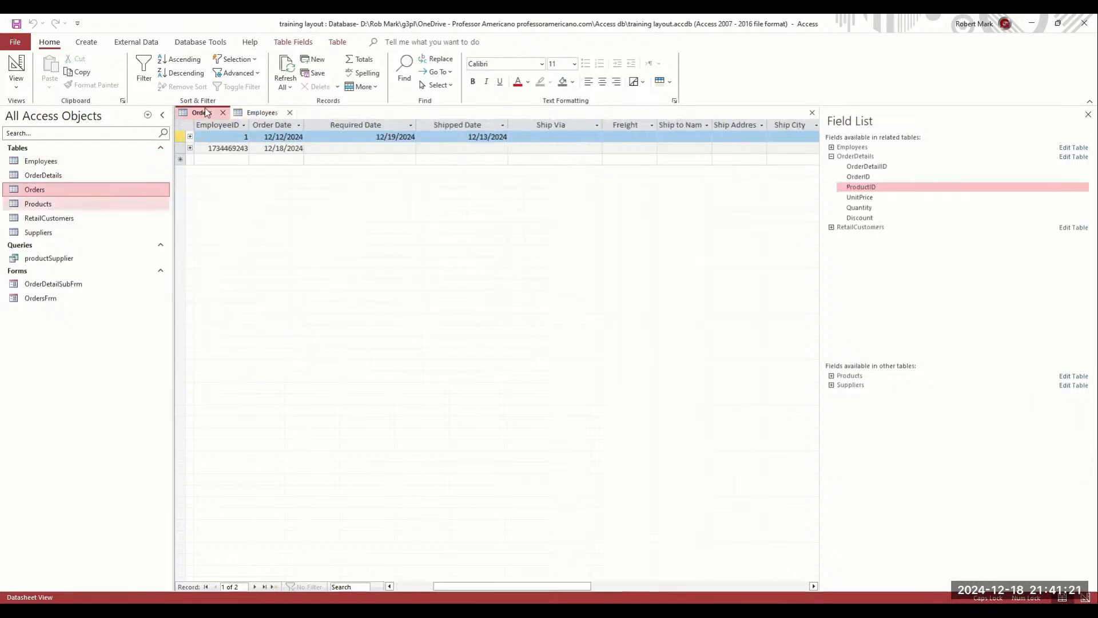
{"action": "right_click", "coordinate": [207, 113]}
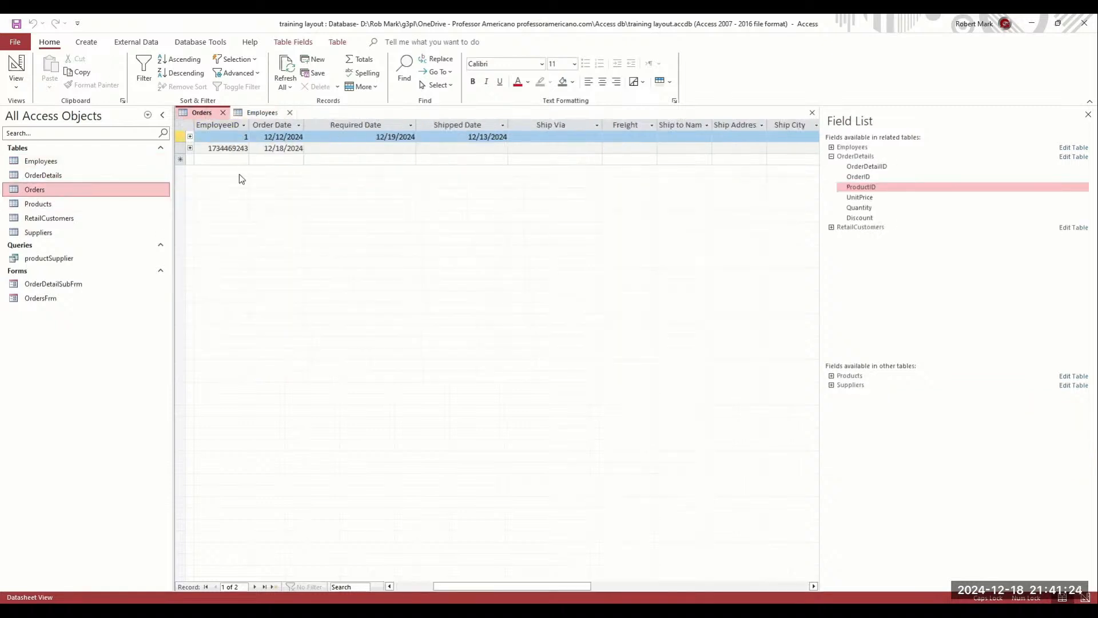
Switch Orders to Design view and inspect the OrderID and CustomerID field properties
{"action": "left_click", "coordinate": [241, 170]}
{"action": "left_click", "coordinate": [208, 136]}
{"action": "left_click", "coordinate": [182, 131]}
{"action": "left_click", "coordinate": [446, 214]}
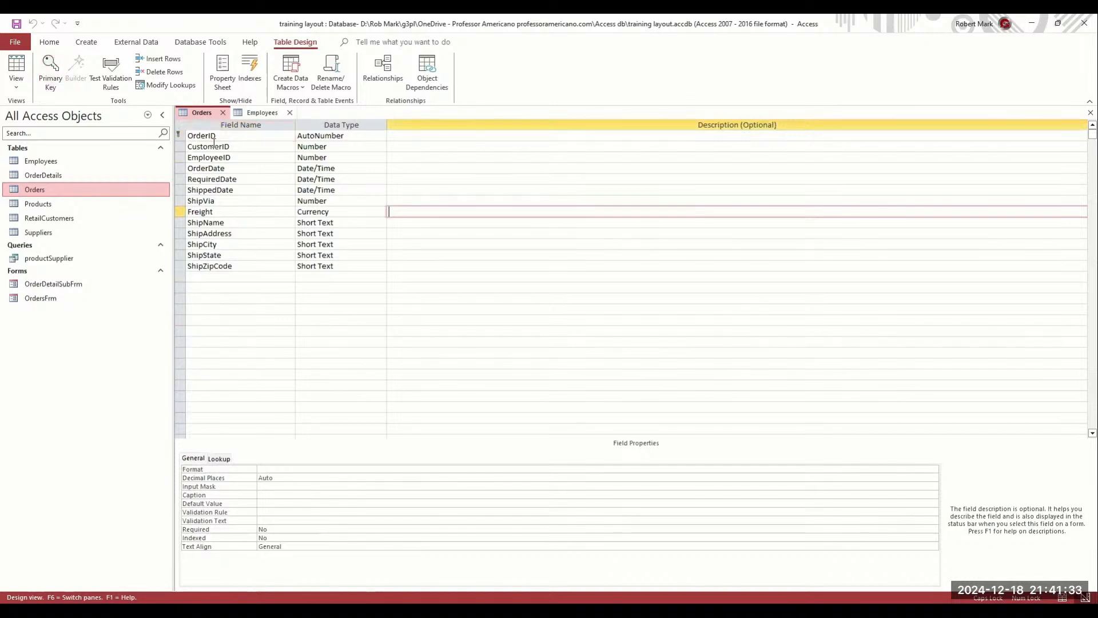
{"action": "left_click", "coordinate": [232, 147]}
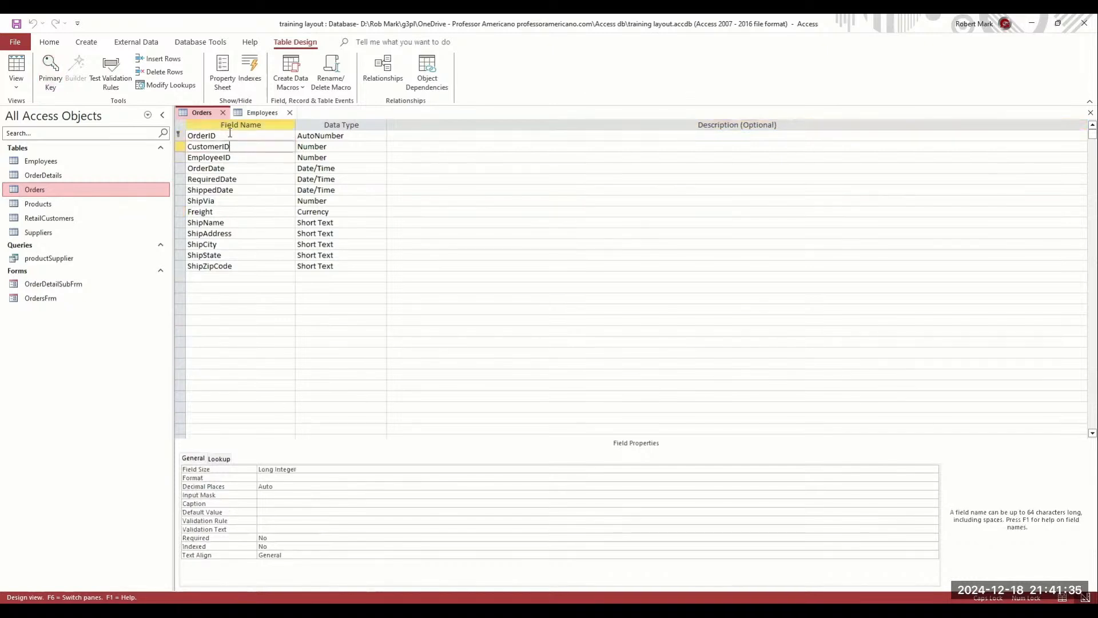
{"action": "left_click", "coordinate": [230, 134]}
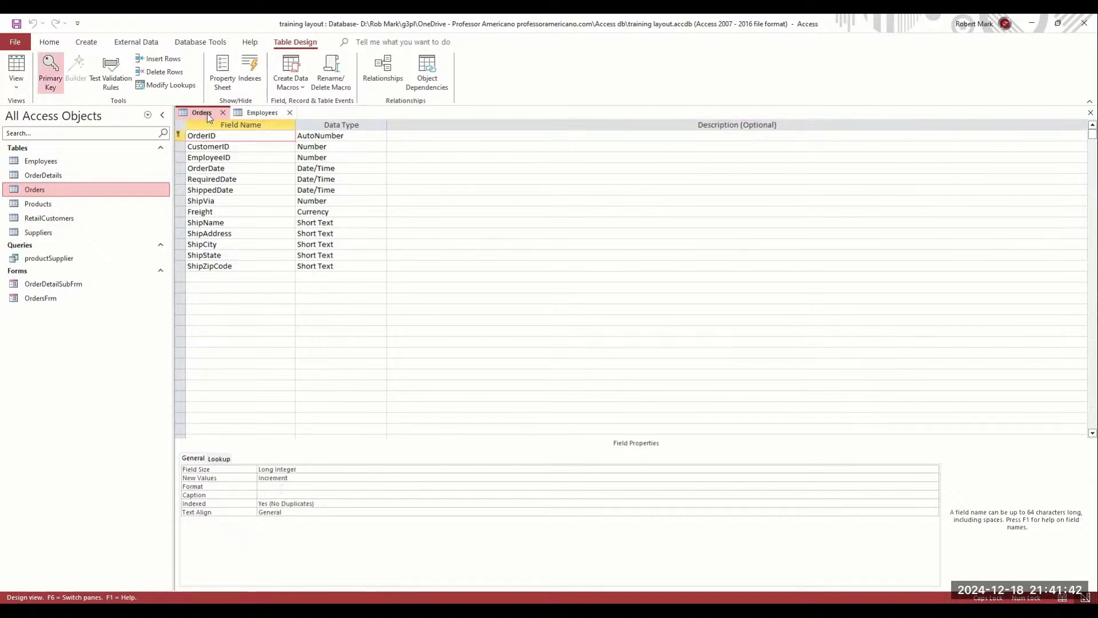
Close the Employees table and select the CustomerID field in the Orders design
{"action": "left_click", "coordinate": [290, 112]}
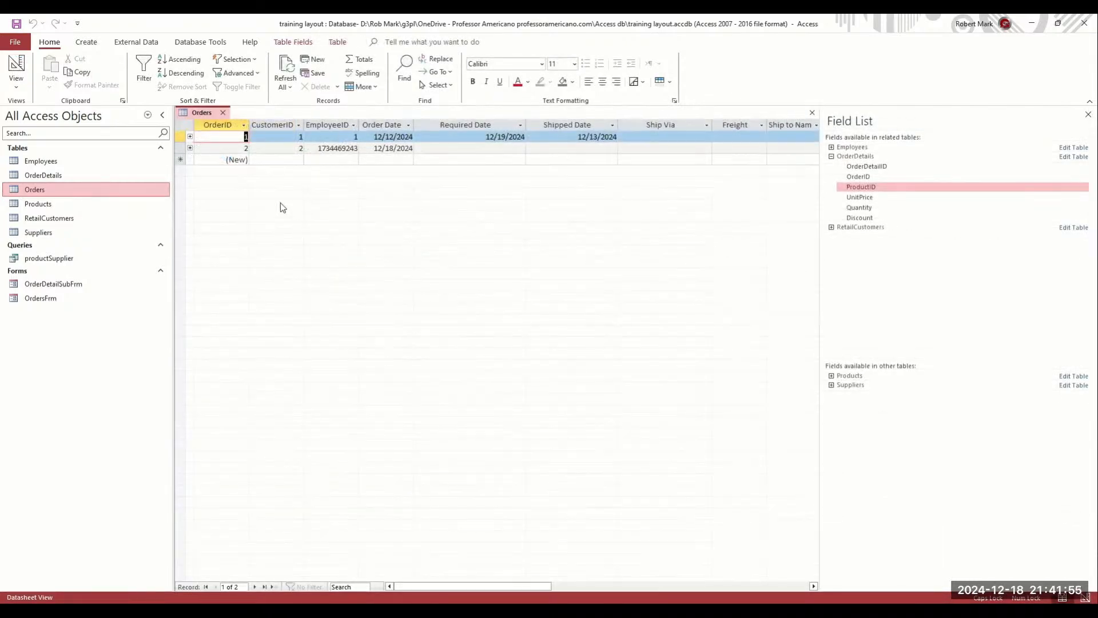
{"action": "left_click", "coordinate": [280, 126]}
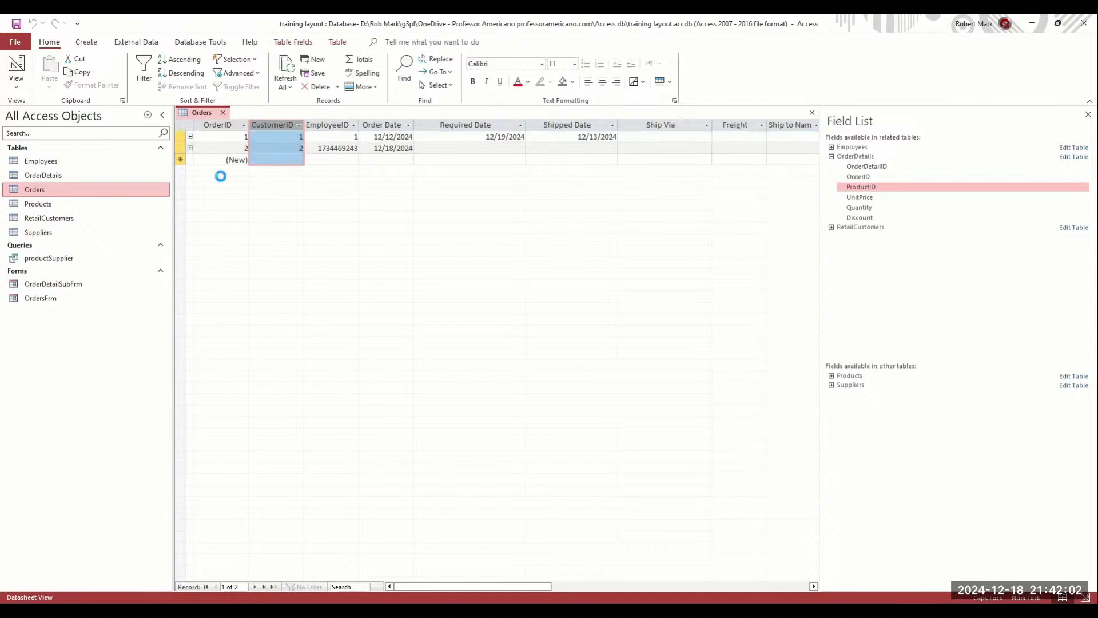
{"action": "left_click", "coordinate": [262, 149]}
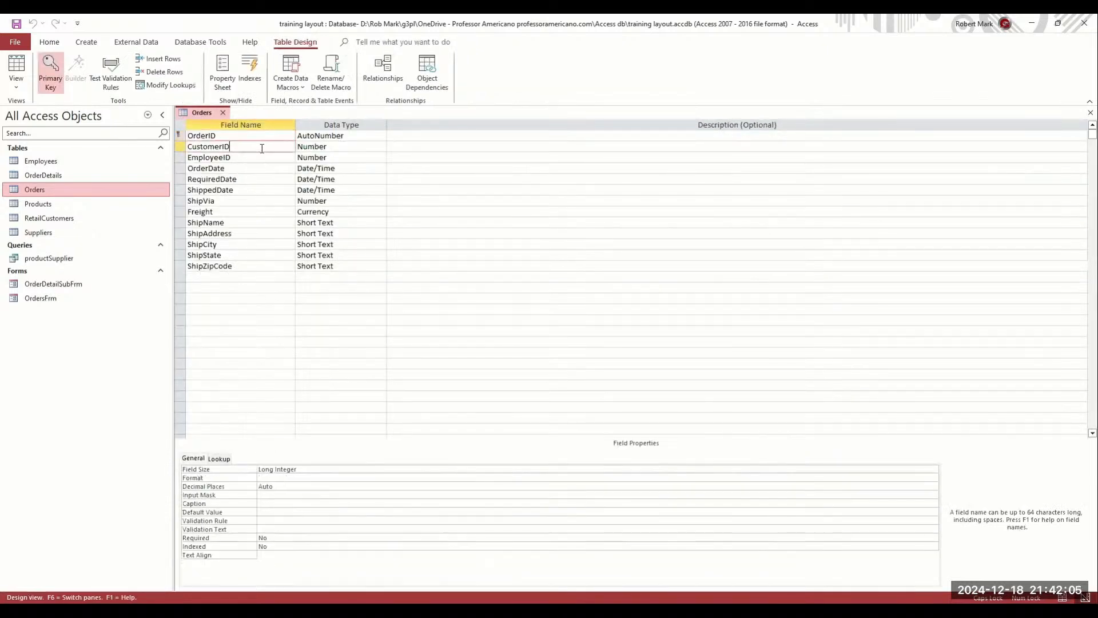
Set CustomerID's lookup to a Combo Box with RetailCustomers as row source, then close the design
{"action": "left_click", "coordinate": [219, 458]}
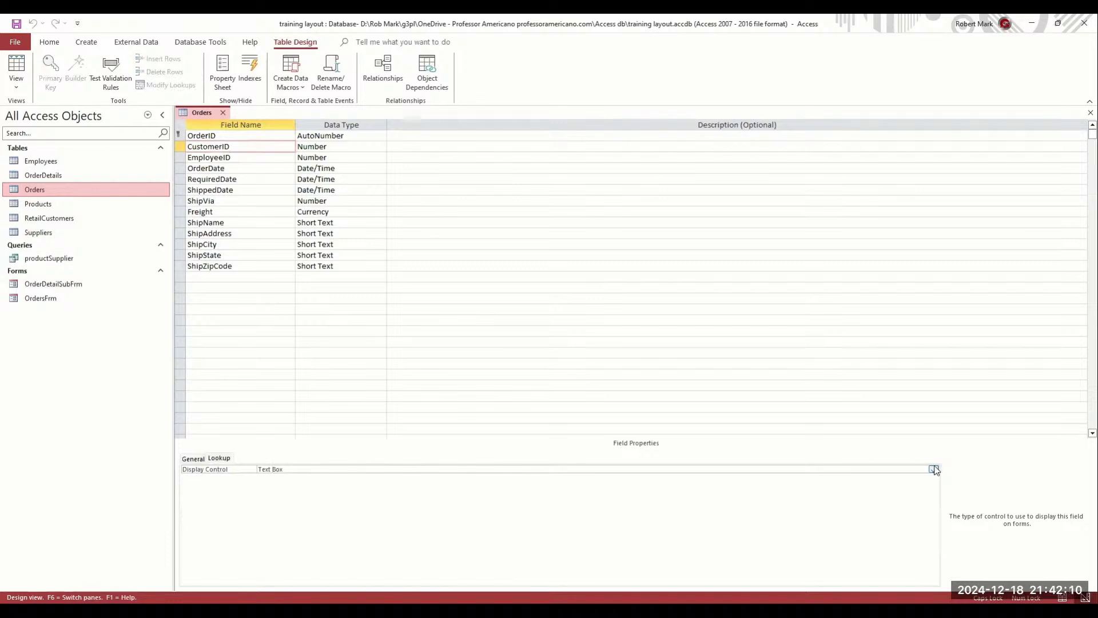
{"action": "left_click", "coordinate": [933, 470]}
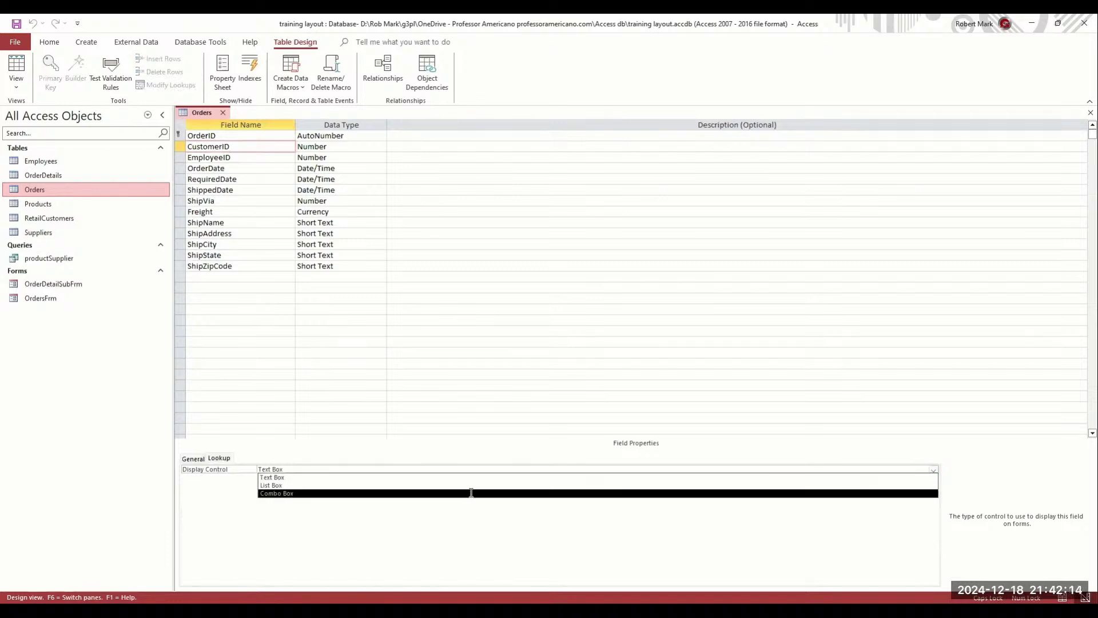
{"action": "left_click", "coordinate": [280, 493]}
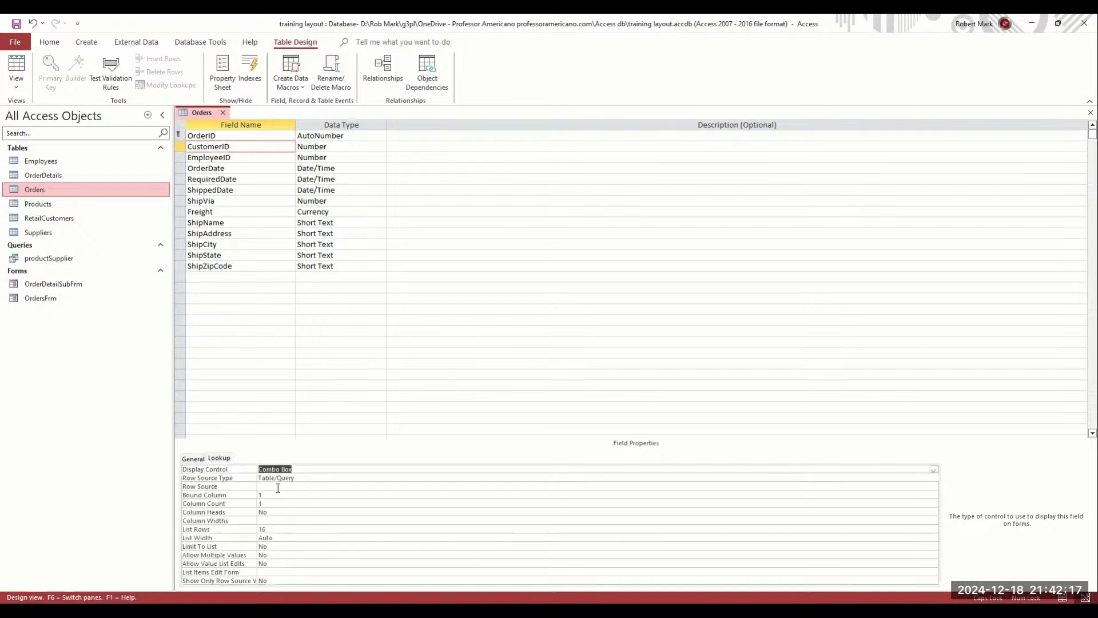
{"action": "left_click", "coordinate": [282, 486]}
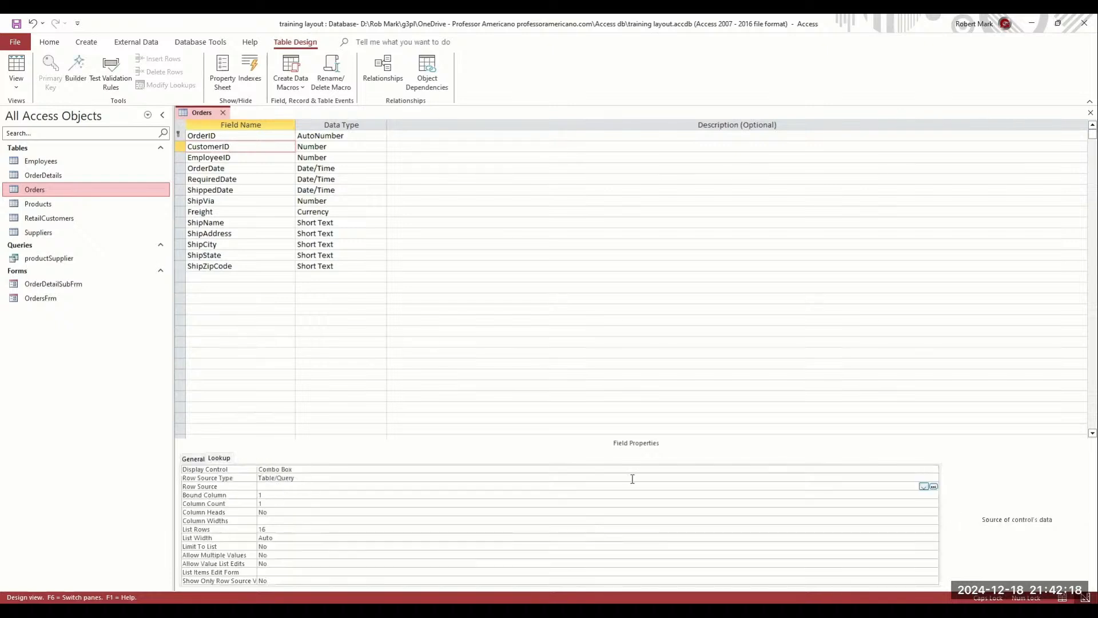
{"action": "left_click", "coordinate": [923, 487]}
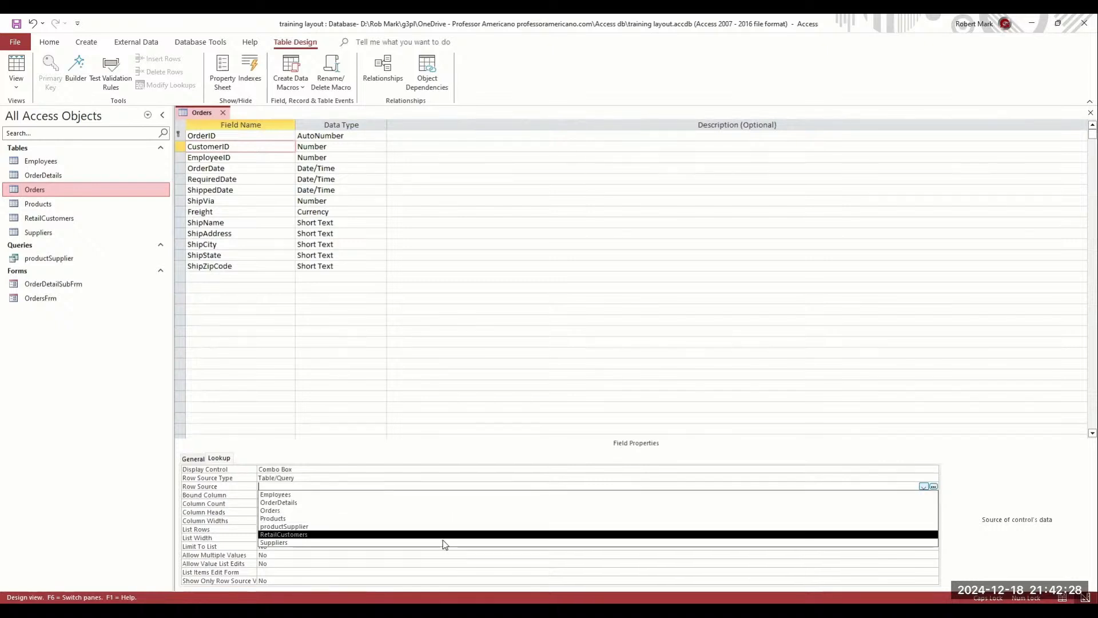
{"action": "left_click", "coordinate": [441, 536]}
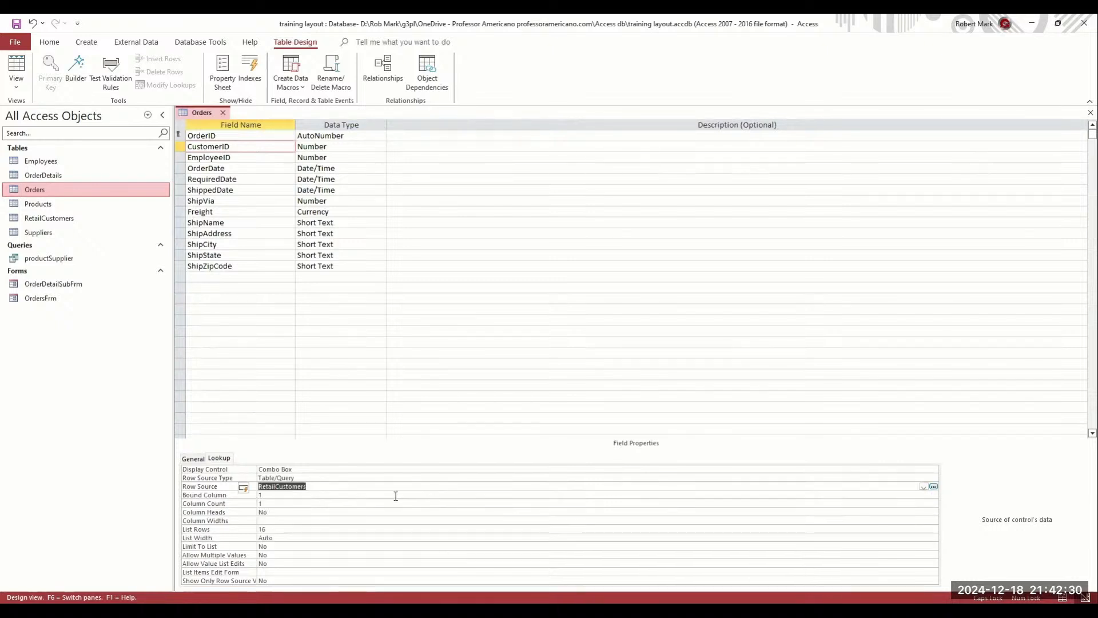
{"action": "left_click", "coordinate": [351, 497]}
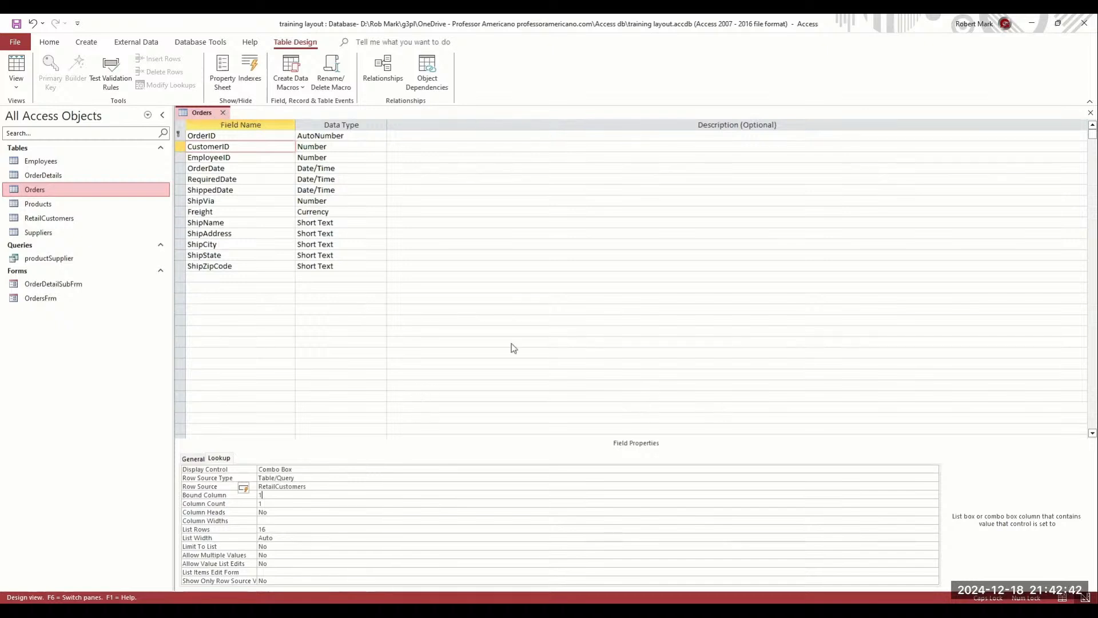
{"action": "key", "text": "ctrl+w"}
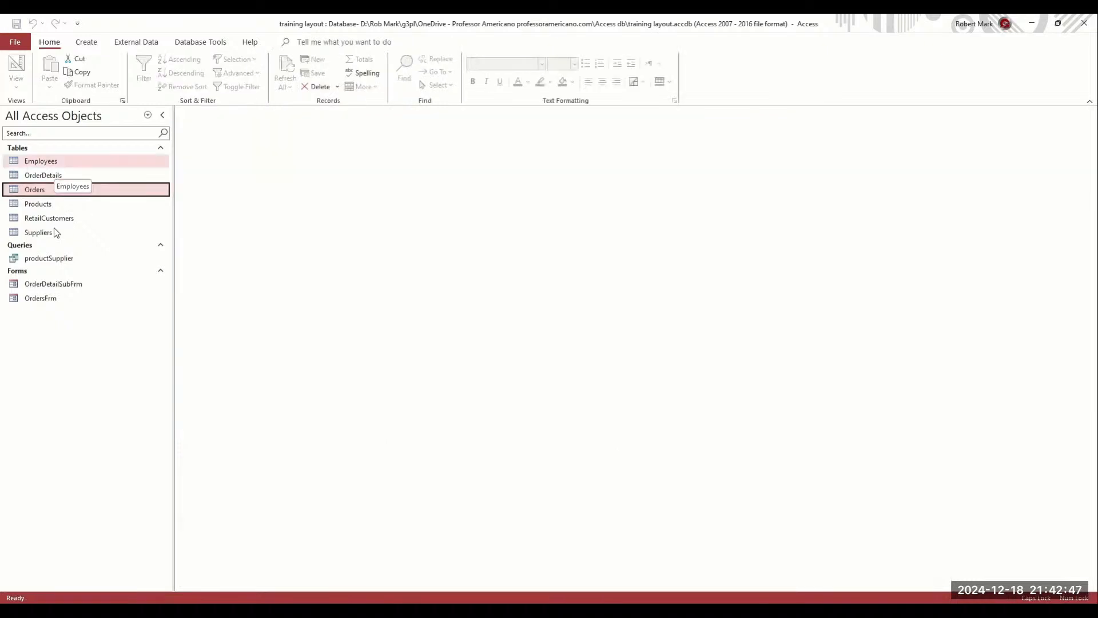
In RetailCustomers Design view, prefix CustomerID with 'Retail' to make RetailCustomerID, then close the table
{"action": "double_click", "coordinate": [16, 221]}
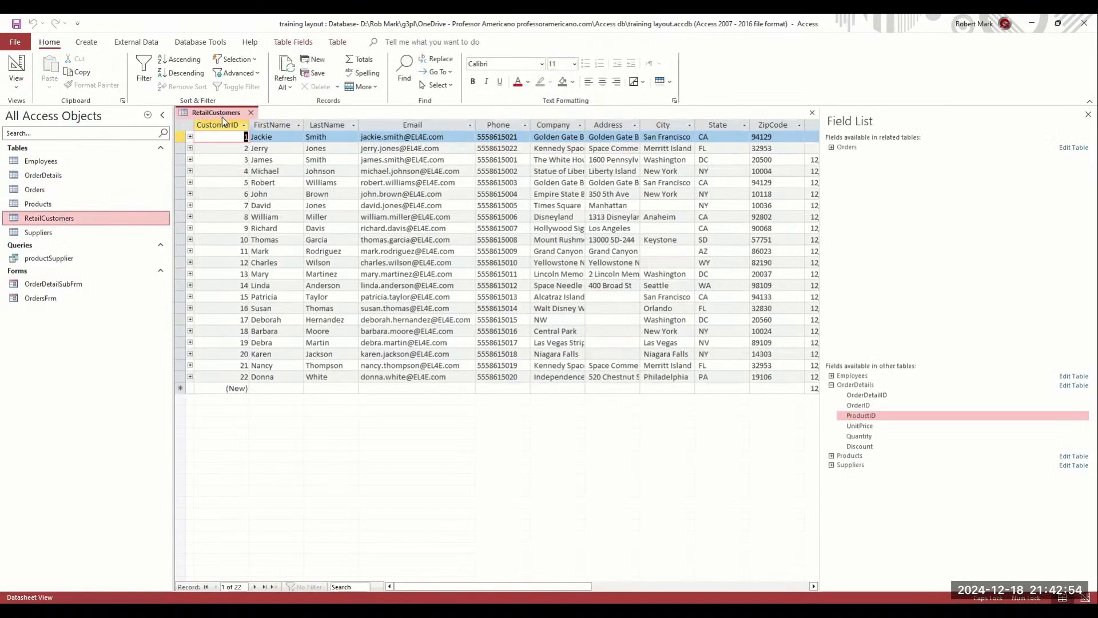
{"action": "right_click", "coordinate": [231, 116]}
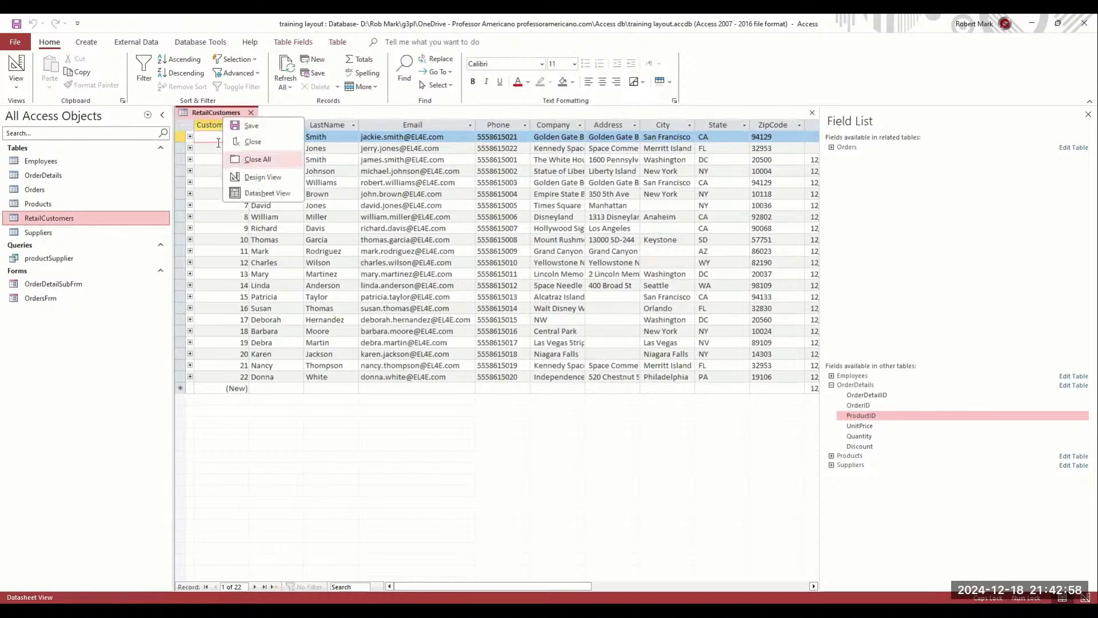
{"action": "left_click", "coordinate": [259, 178]}
{"action": "left_click", "coordinate": [190, 136]}
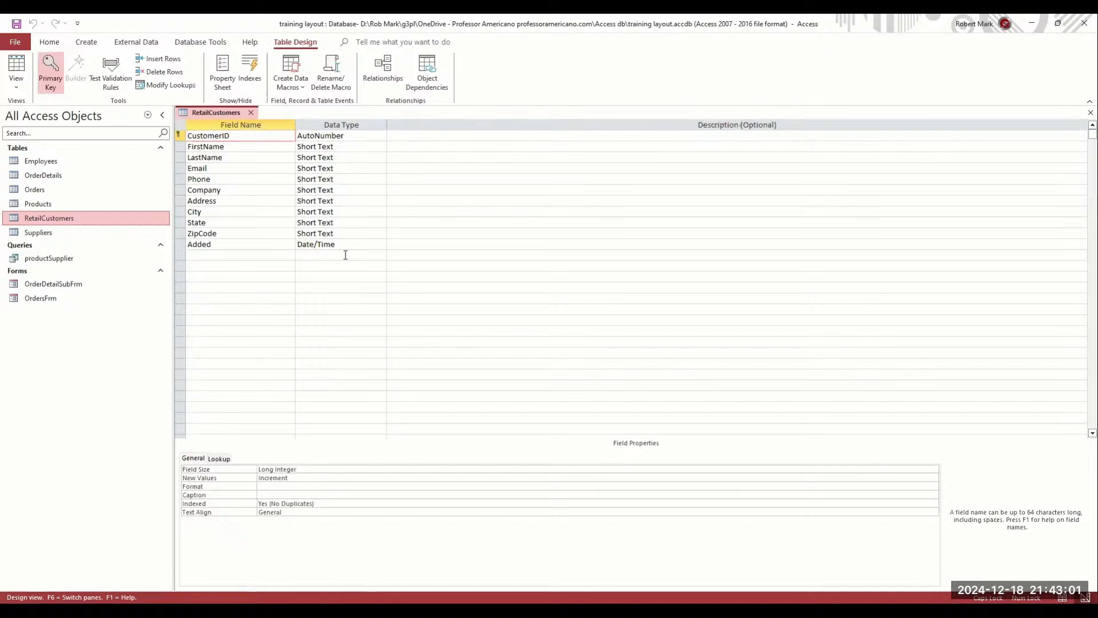
{"action": "type", "text": "rETAI"}
{"action": "type", "text": "L"}
{"action": "key", "text": "Tab"}
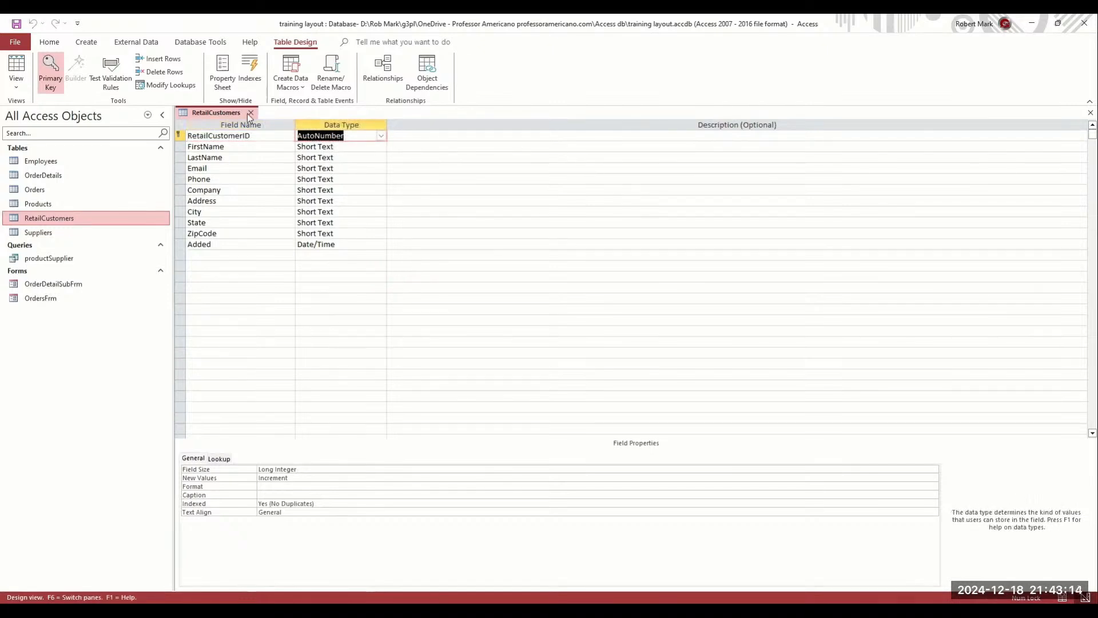
{"action": "left_click", "coordinate": [248, 114]}
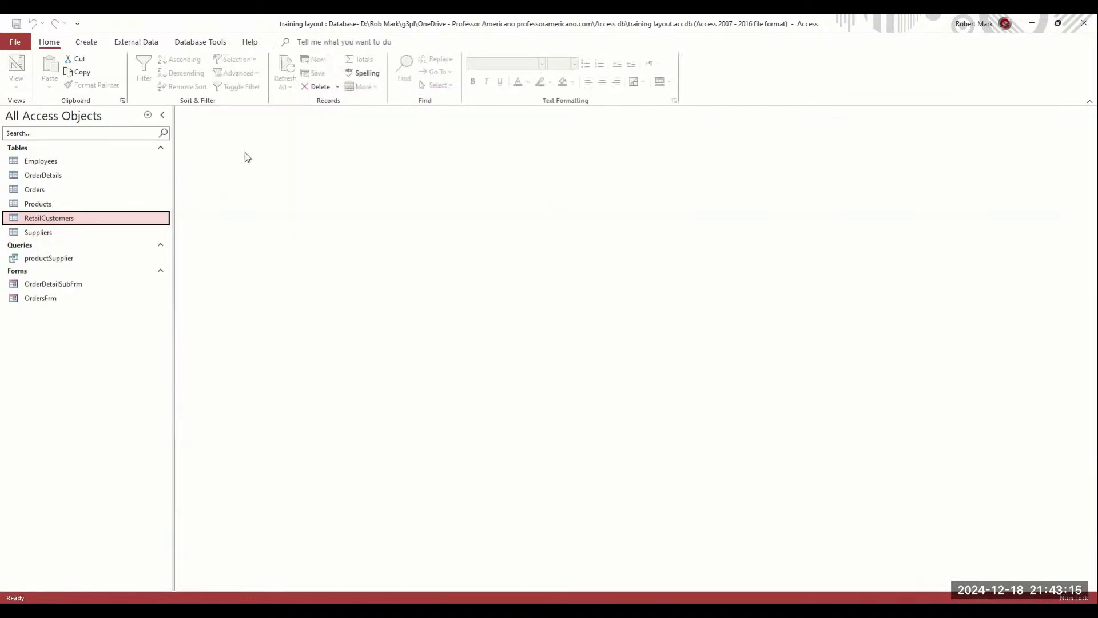
In Relationships, move RetailCustomers beside Orders and check the RetailCustomerID–CustomerID link before closing
{"action": "left_click", "coordinate": [142, 44]}
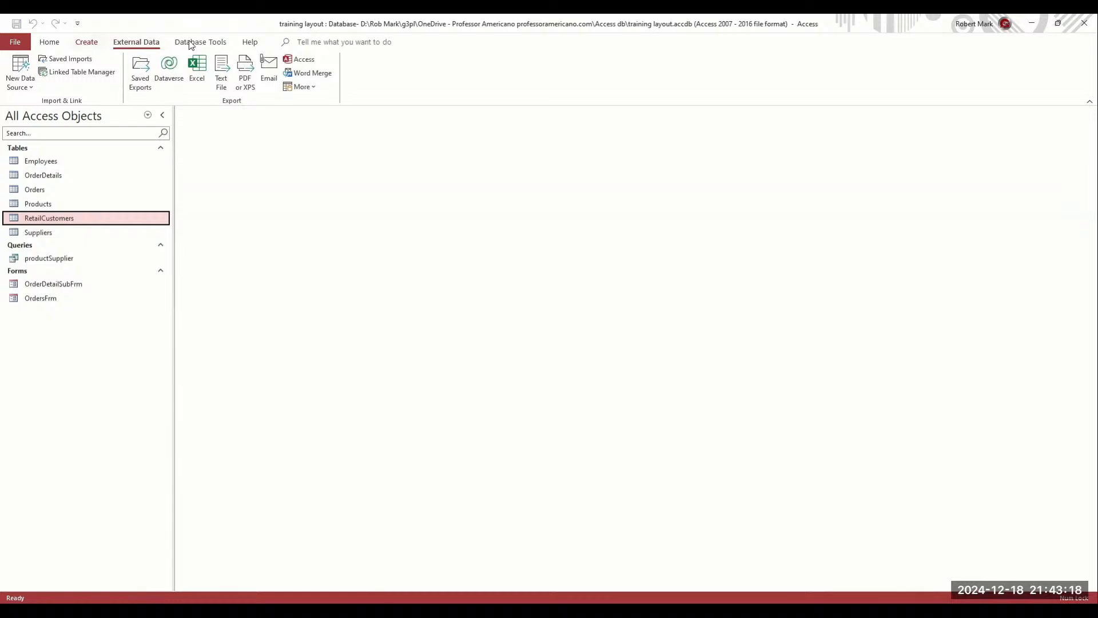
{"action": "left_click", "coordinate": [190, 43]}
{"action": "left_click", "coordinate": [144, 68]}
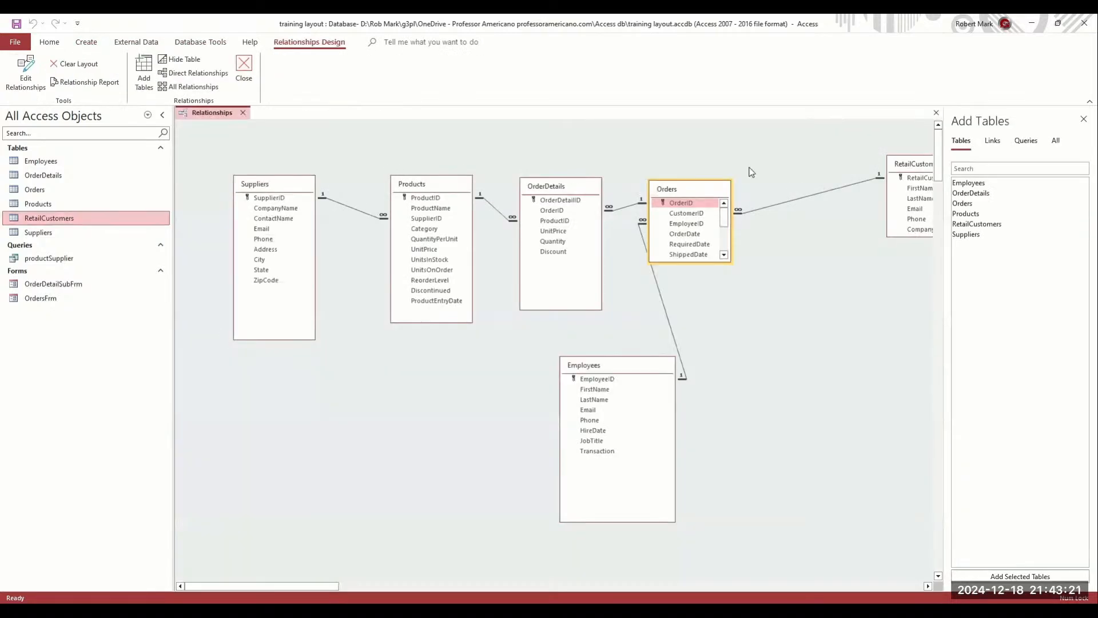
{"action": "left_click_drag", "start_coordinate": [902, 165], "coordinate": [802, 157]}
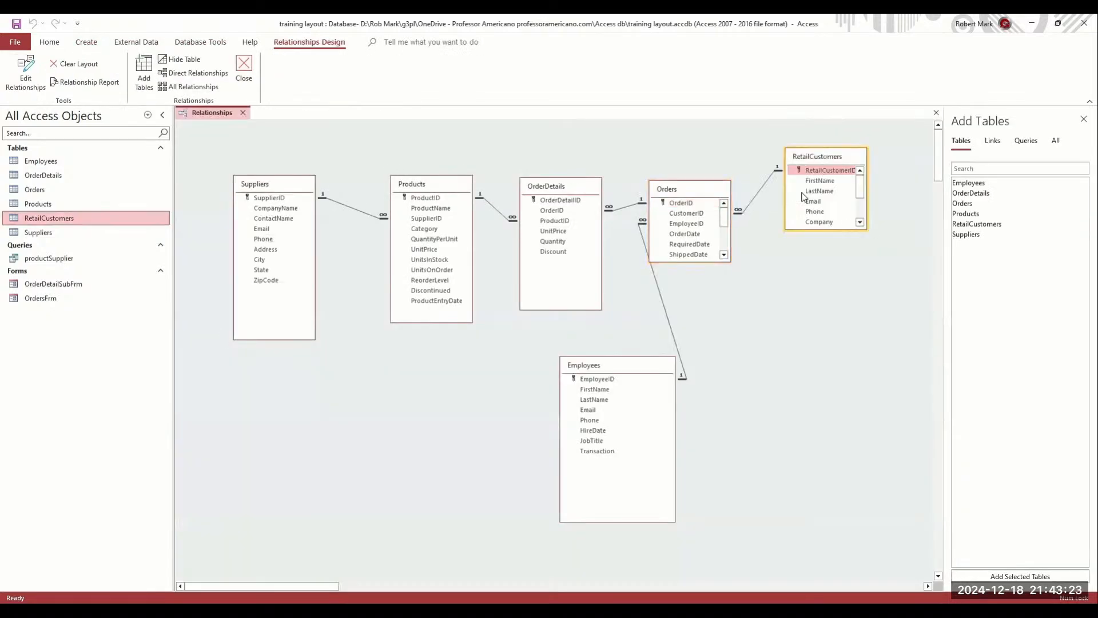
{"action": "left_click", "coordinate": [819, 171]}
{"action": "left_click_drag", "start_coordinate": [688, 195], "coordinate": [688, 159]}
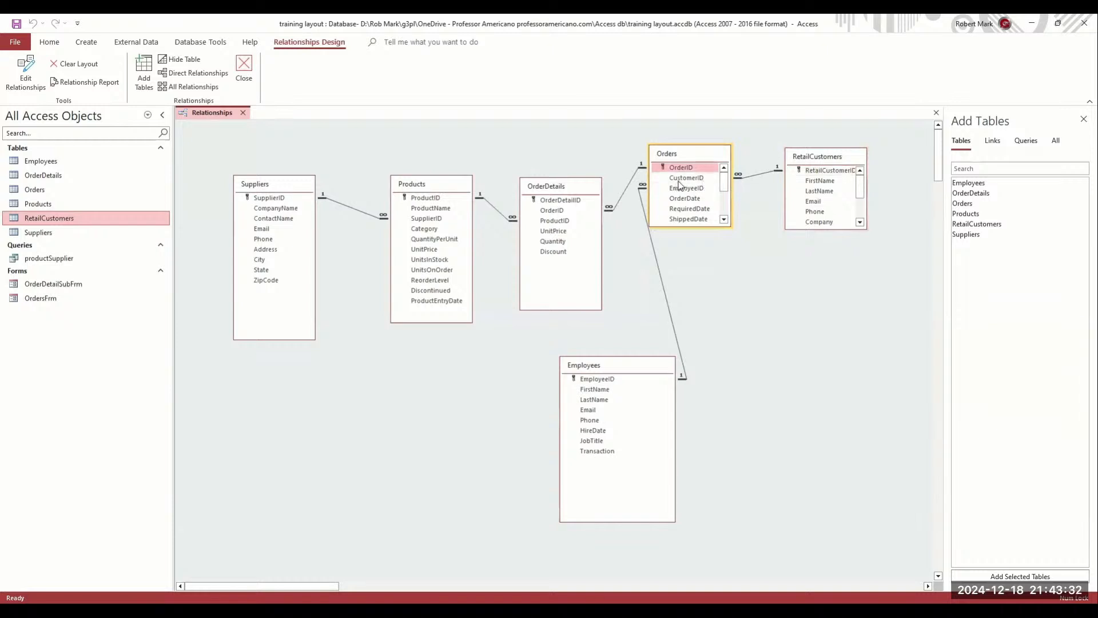
{"action": "left_click", "coordinate": [684, 178]}
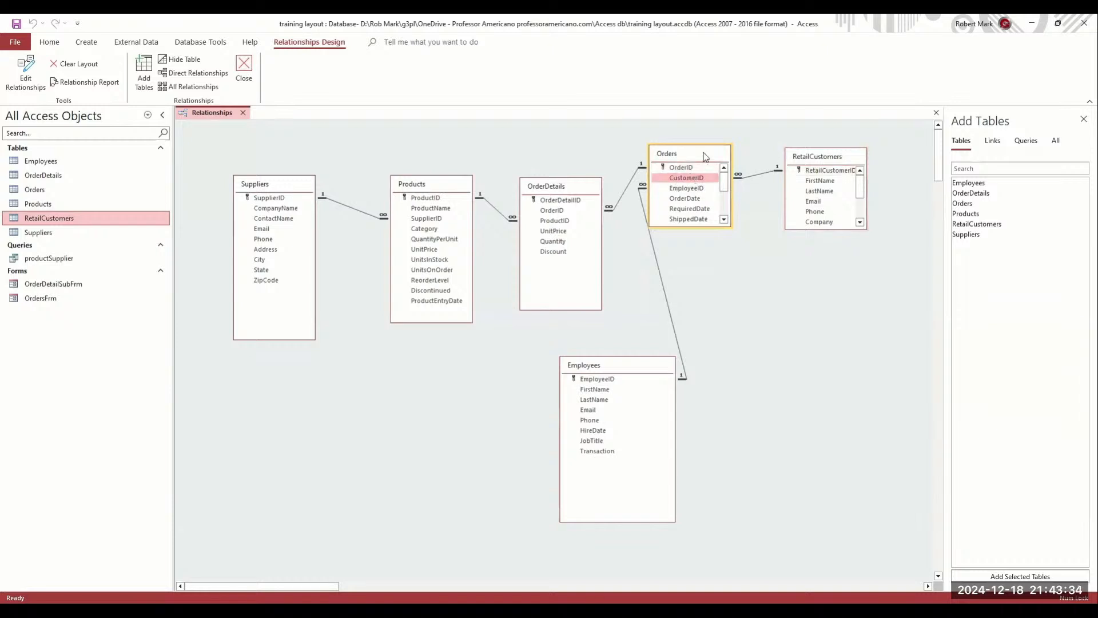
{"action": "left_click", "coordinate": [246, 64]}
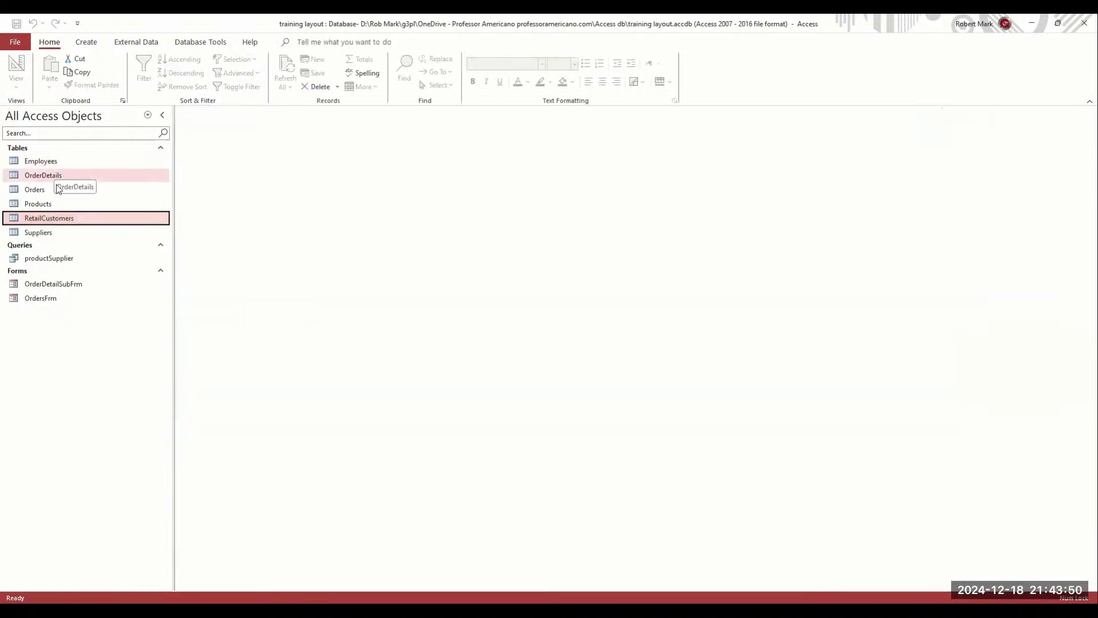
Rename the Orders CustomerID field to RetailCustomerID, save it, and reopen Orders in Design view
{"action": "left_click", "coordinate": [44, 191]}
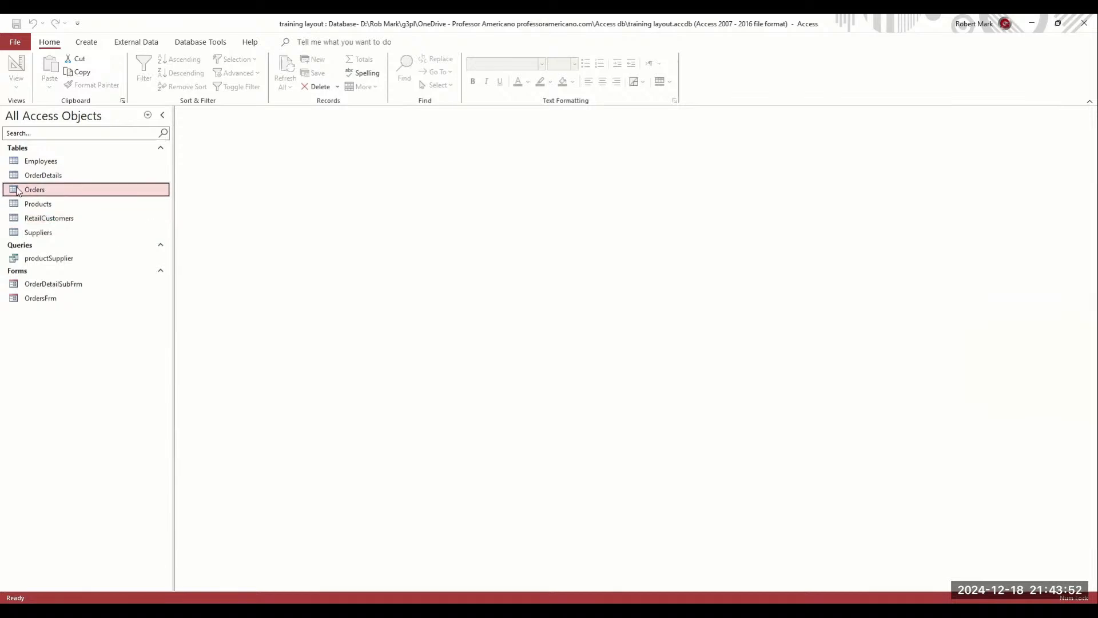
{"action": "double_click", "coordinate": [120, 189]}
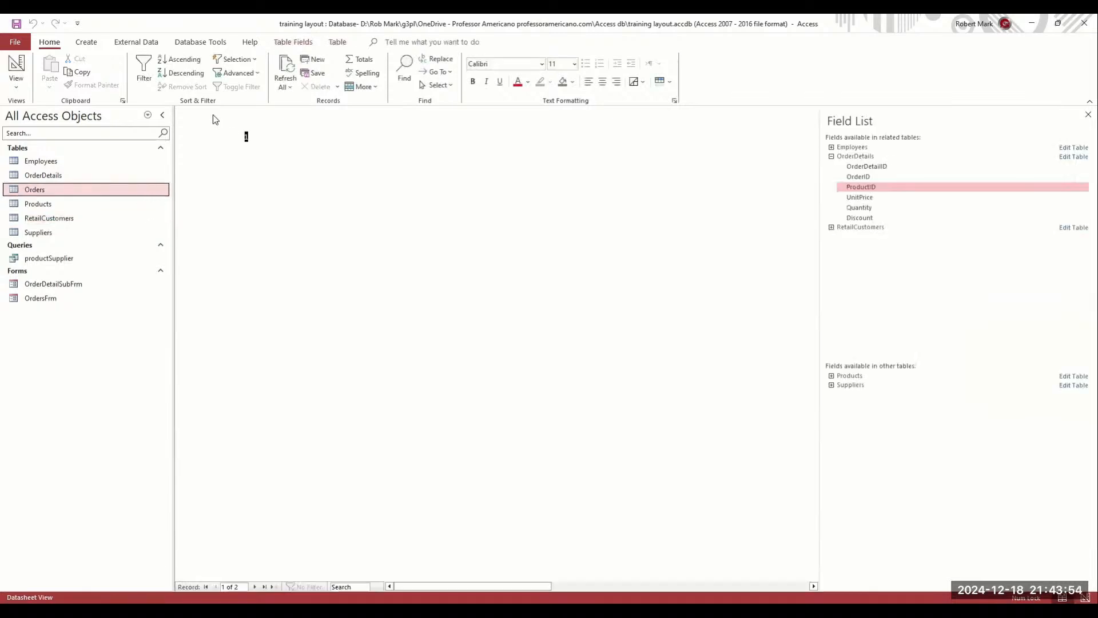
{"action": "left_click", "coordinate": [236, 177]}
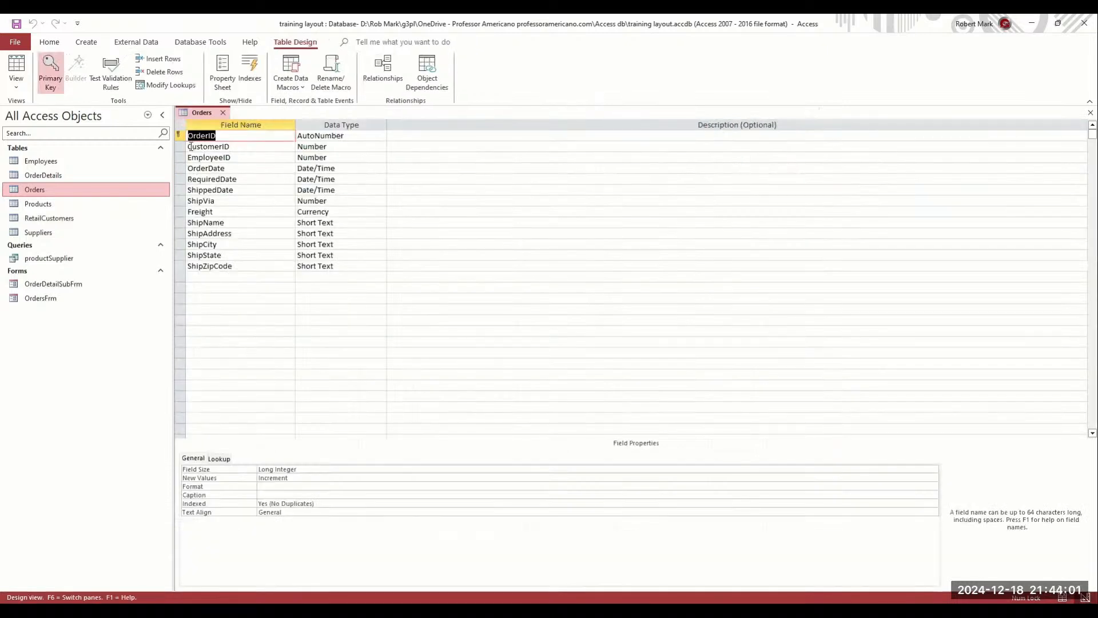
{"action": "left_click", "coordinate": [189, 147]}
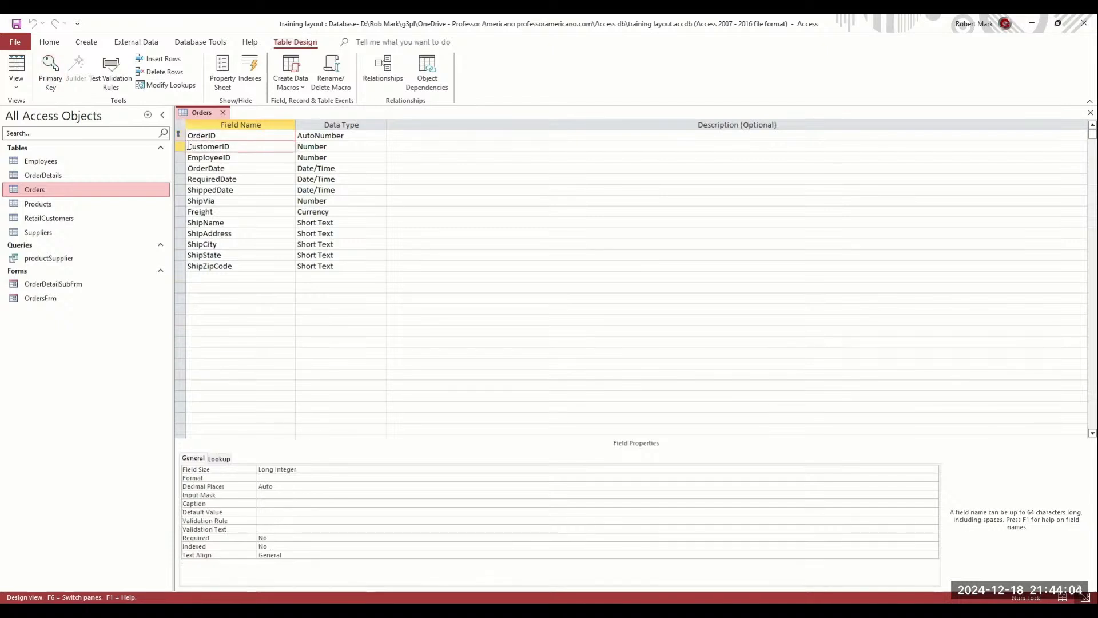
{"action": "type", "text": "Retail"}
{"action": "key", "text": "Tab"}
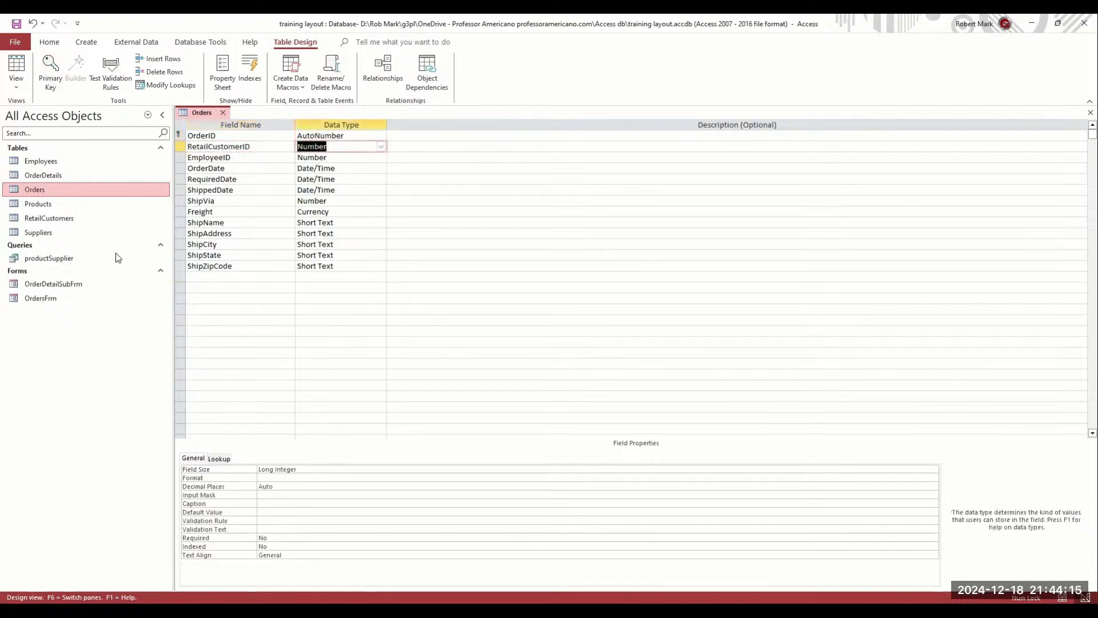
{"action": "key", "text": "ctrl+w"}
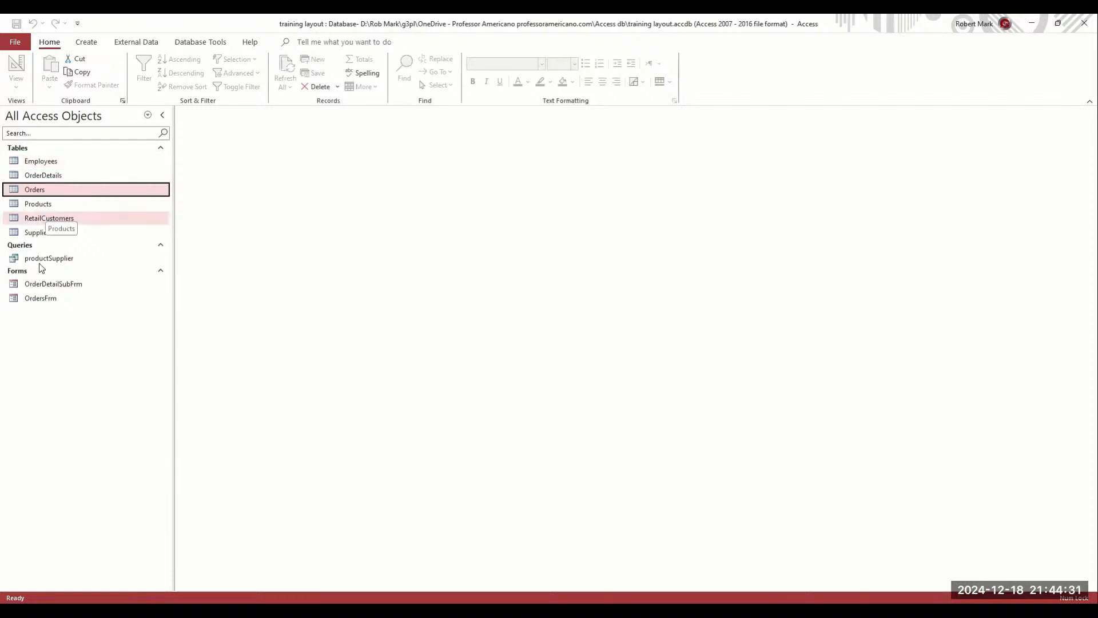
{"action": "double_click", "coordinate": [63, 191]}
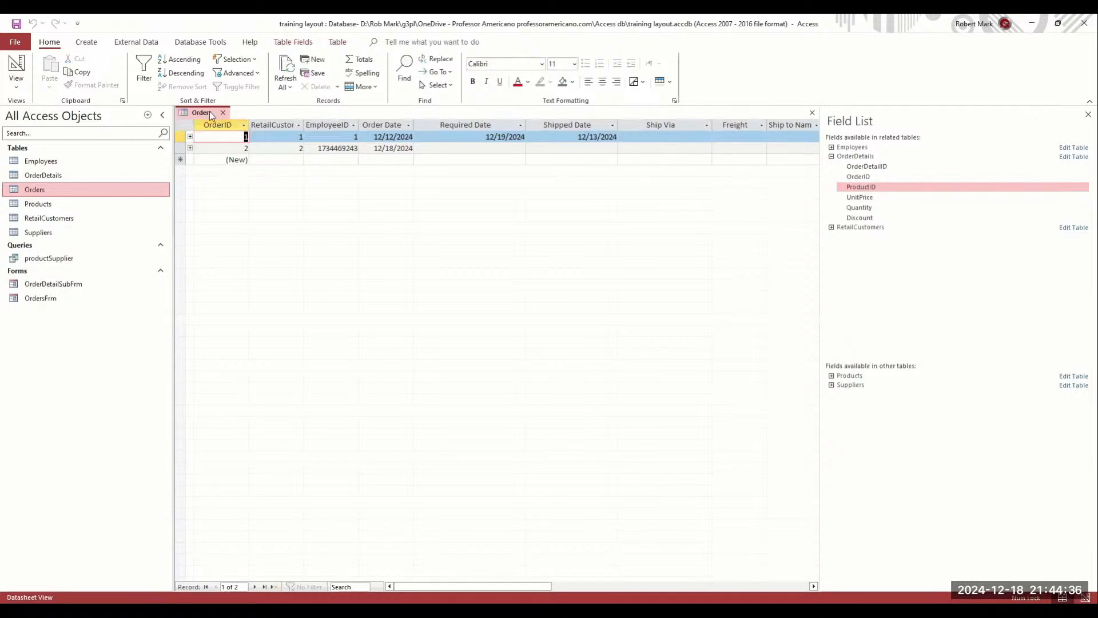
{"action": "left_click", "coordinate": [233, 171]}
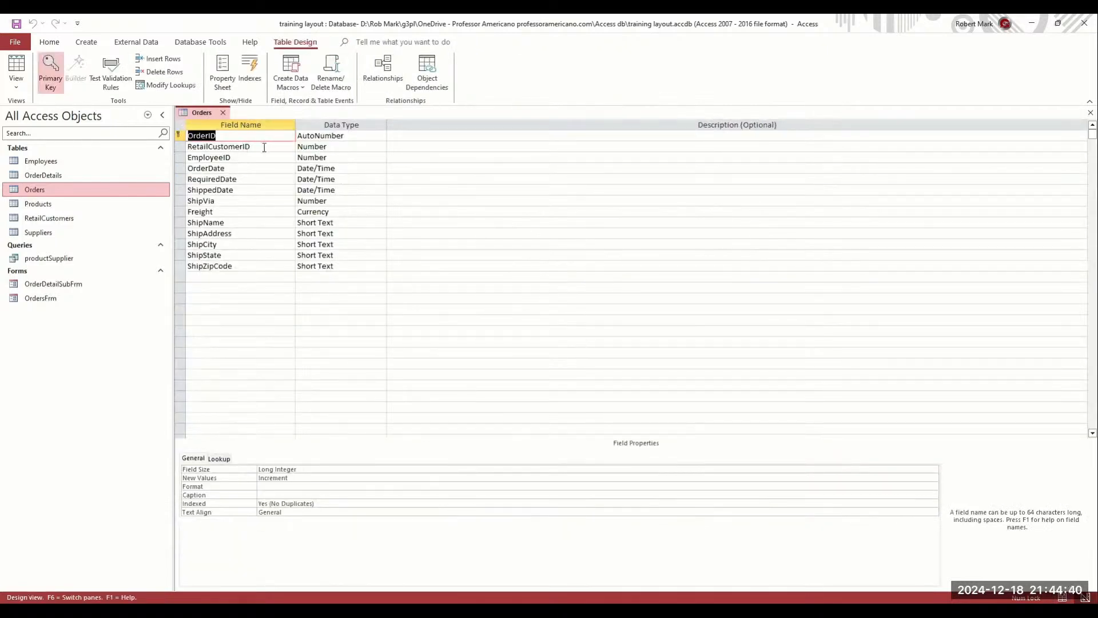
Open RetailCustomerID's lookup settings and set its Column Count to 4
{"action": "left_click", "coordinate": [264, 146]}
{"action": "left_click", "coordinate": [223, 458]}
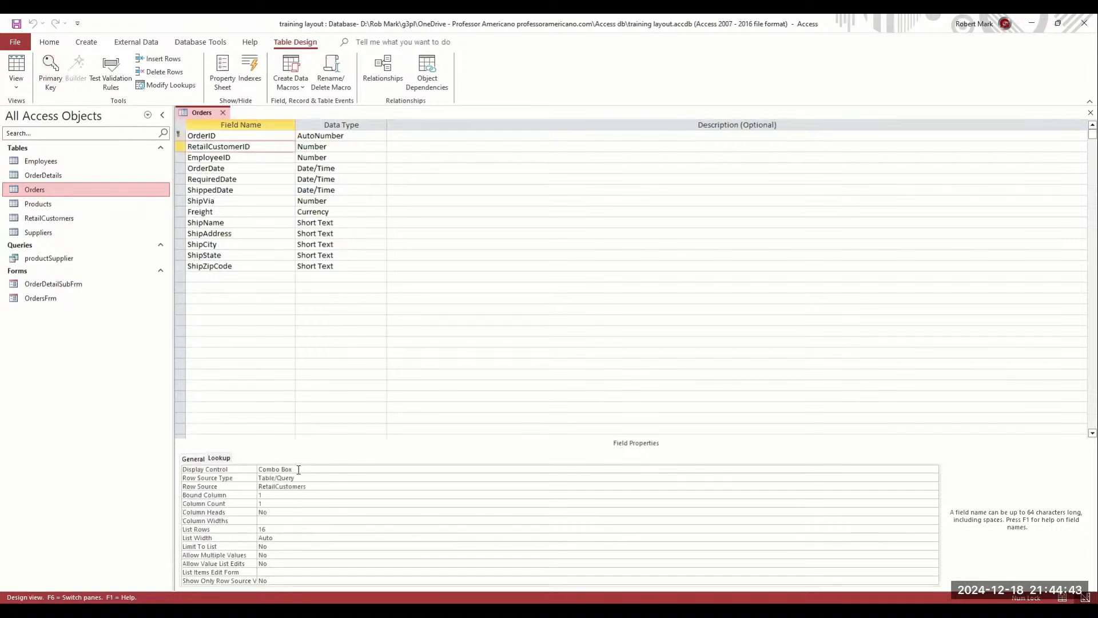
{"action": "left_click", "coordinate": [303, 486]}
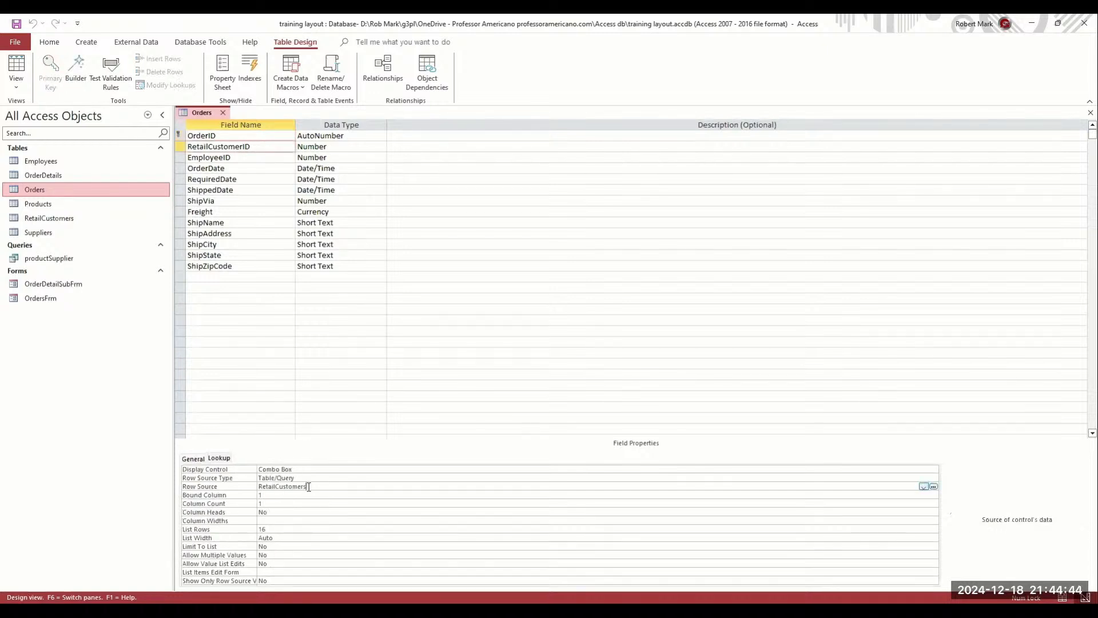
{"action": "left_click", "coordinate": [278, 495]}
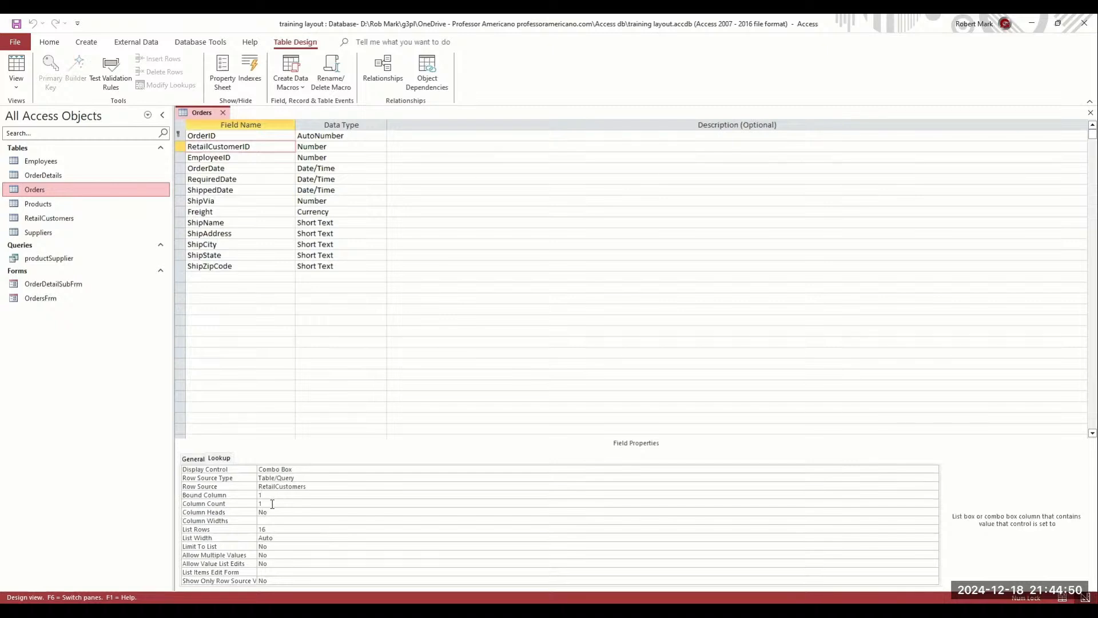
{"action": "left_click", "coordinate": [253, 503]}
{"action": "key", "text": "BackSpace"}
{"action": "type", "text": "2"}
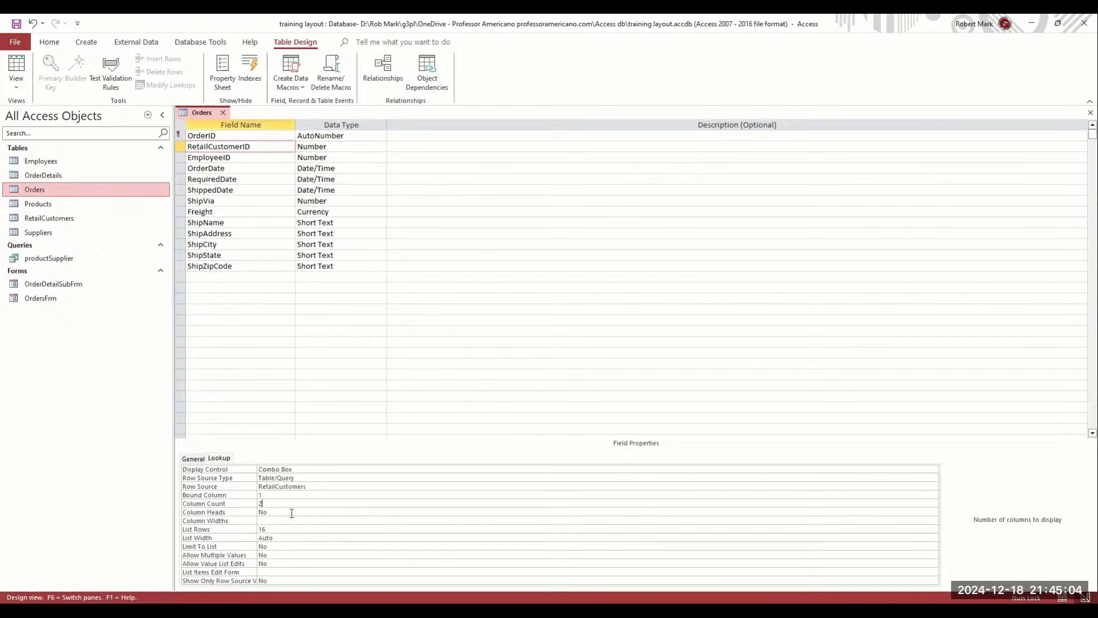
{"action": "double_click", "coordinate": [258, 503]}
{"action": "type", "text": "3"}
{"action": "left_click_drag", "start_coordinate": [270, 502], "coordinate": [245, 508]}
{"action": "type", "text": "4"}
Set the lookup's Column Widths to .25;1;1 and its List Width to 3 inches
{"action": "left_click", "coordinate": [288, 519]}
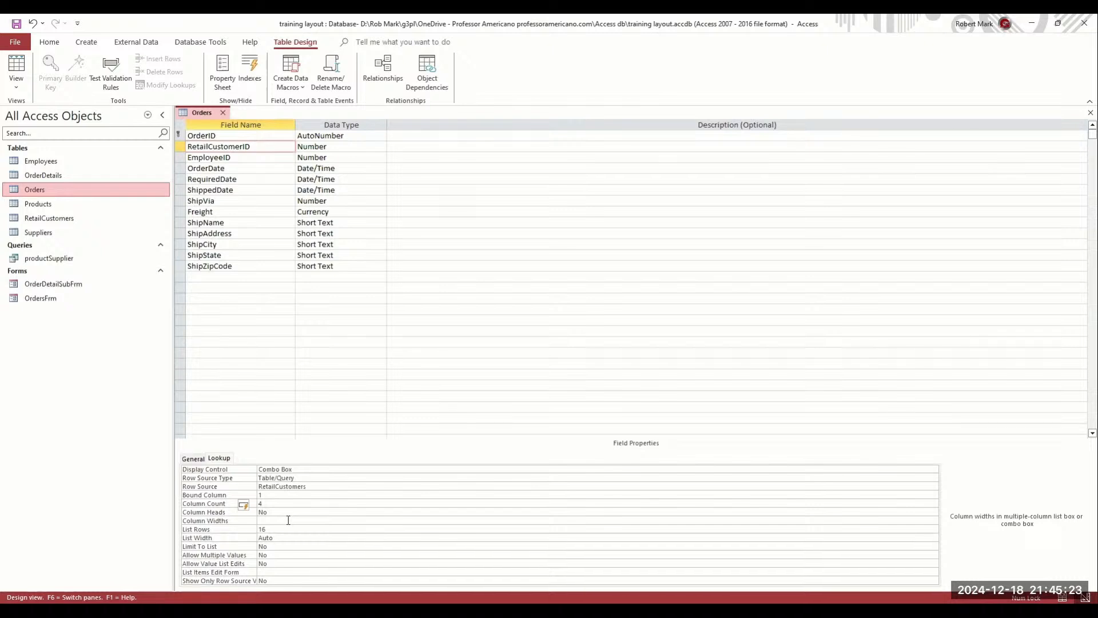
{"action": "type", "text": ".25;1;1"}
{"action": "key", "text": "Return"}
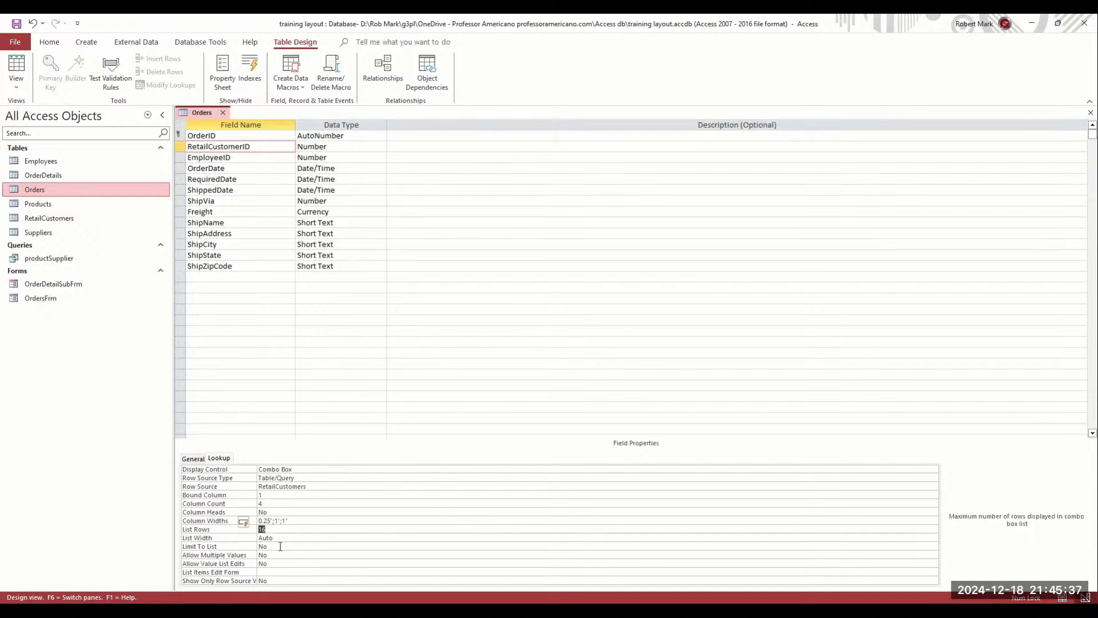
{"action": "left_click", "coordinate": [286, 546]}
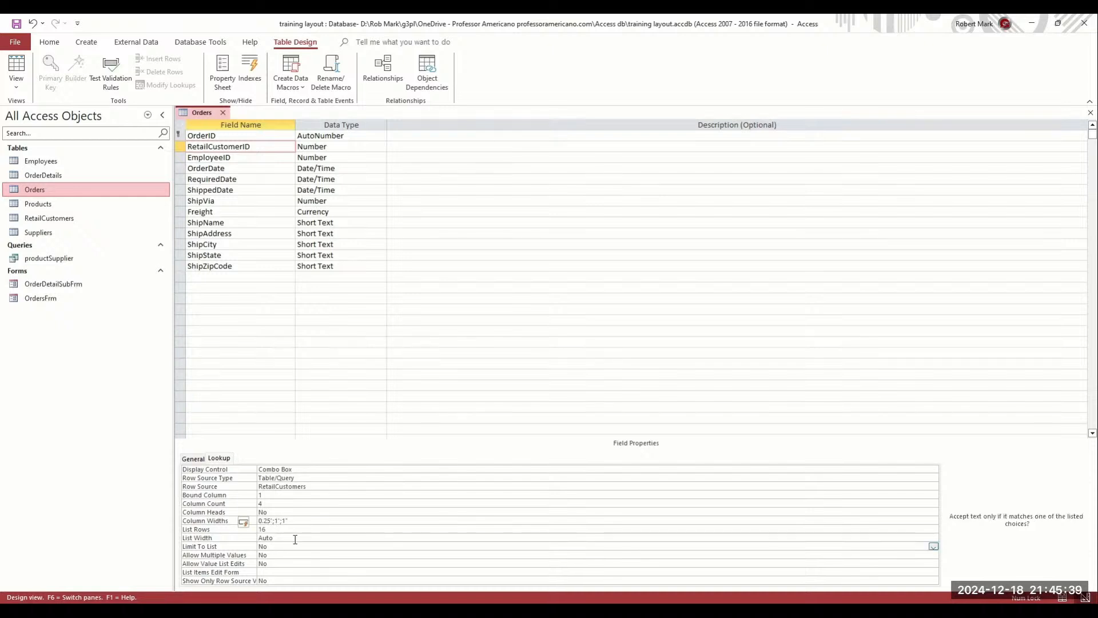
{"action": "left_click", "coordinate": [295, 539]}
{"action": "left_click_drag", "start_coordinate": [275, 537], "coordinate": [264, 537]}
{"action": "key", "text": "shift+Left"}
{"action": "type", "text": "3"}
{"action": "key", "text": "Return"}
Switch Orders to Datasheet view and drop down the first order's RetailCustomerID customer list
{"action": "right_click", "coordinate": [208, 113]}
{"action": "left_click", "coordinate": [245, 191]}
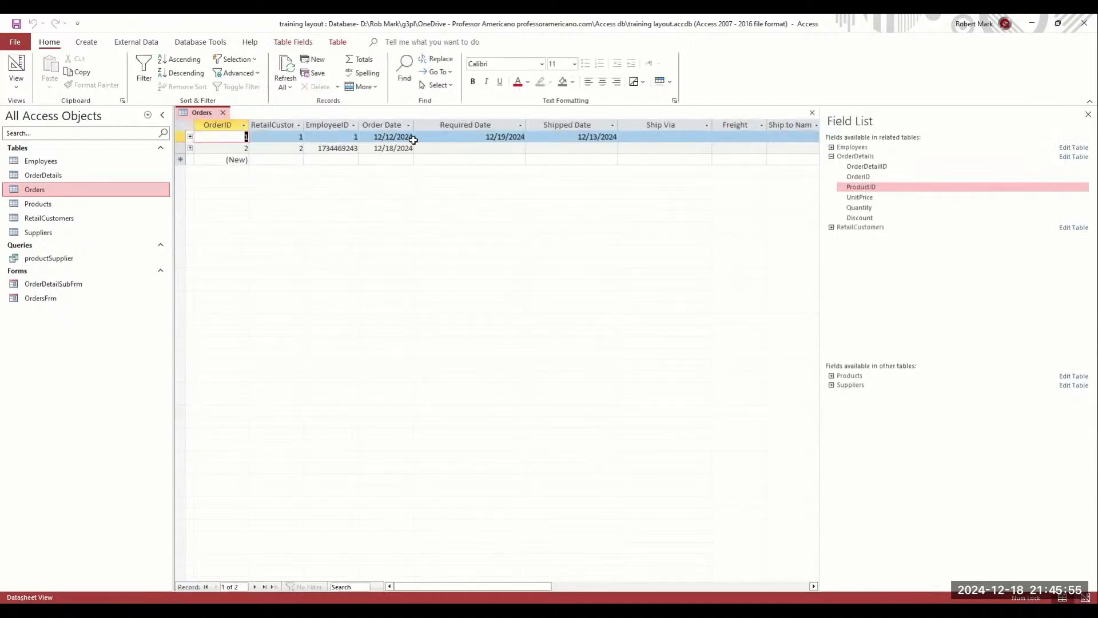
{"action": "left_click", "coordinate": [285, 138]}
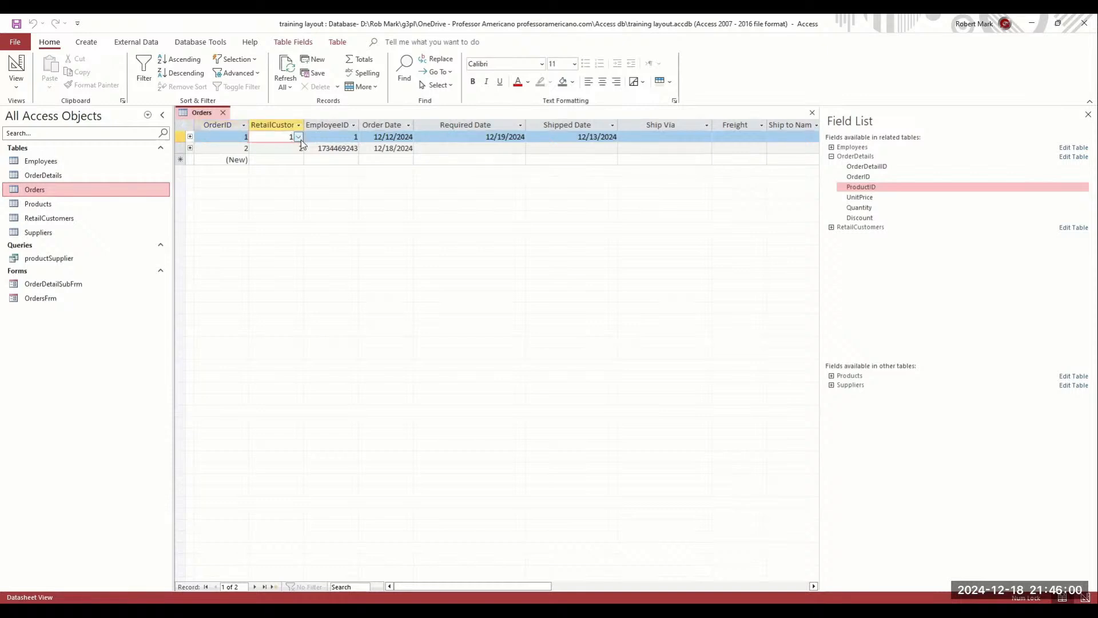
{"action": "left_click", "coordinate": [299, 138]}
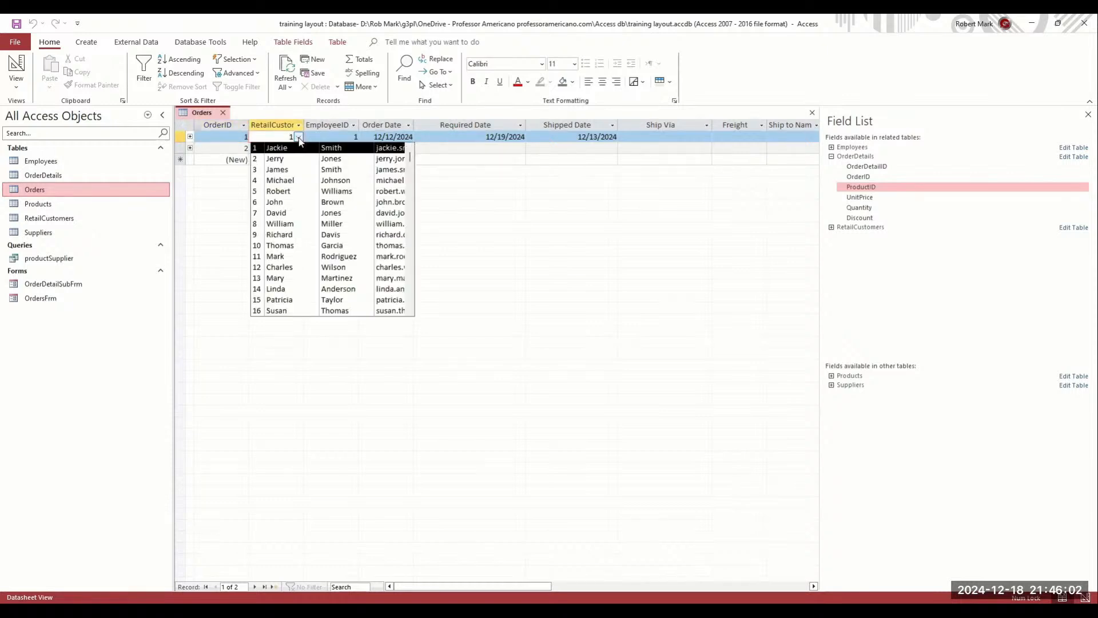